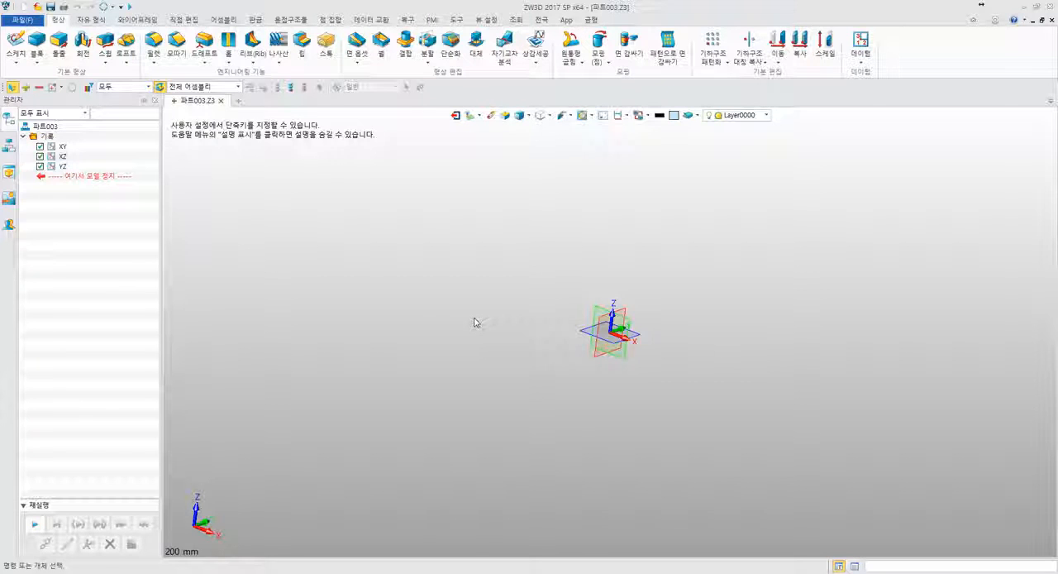
scroll(478, 399, "down", 1)
scroll(533, 324, "up", 4)
middle_click_drag(570, 353, 489, 256)
scroll(486, 288, "down", 4)
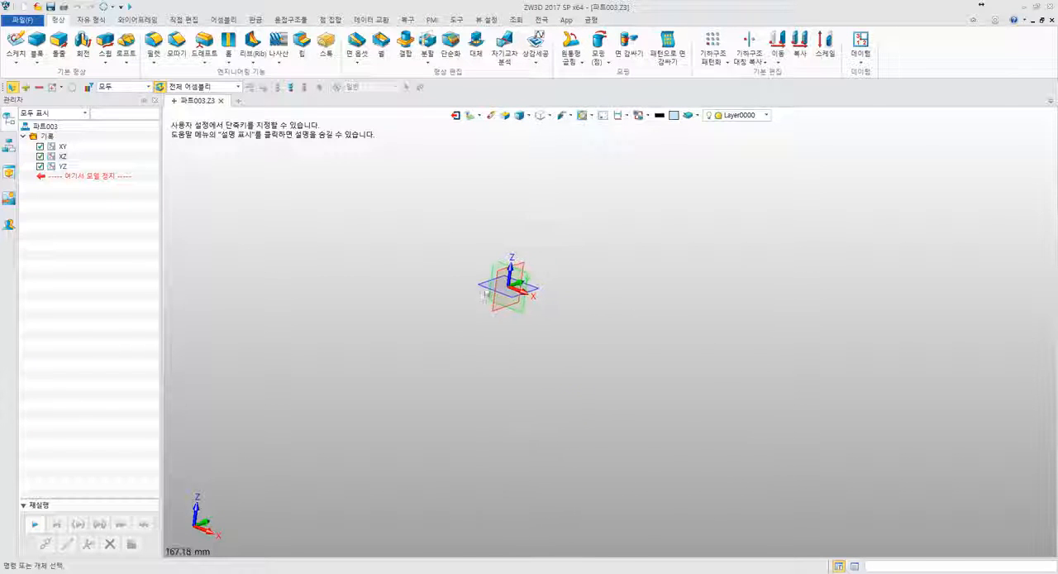
middle_click_drag(486, 291, 608, 327)
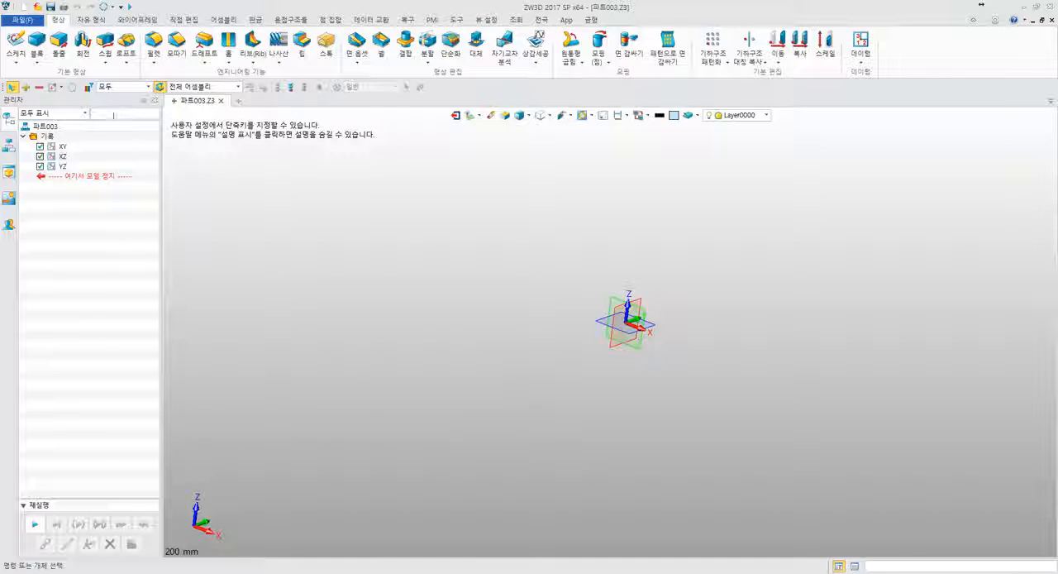
- Create a block centred on the origin, about 180 mm long and 130 mm high
left_click(36, 41)
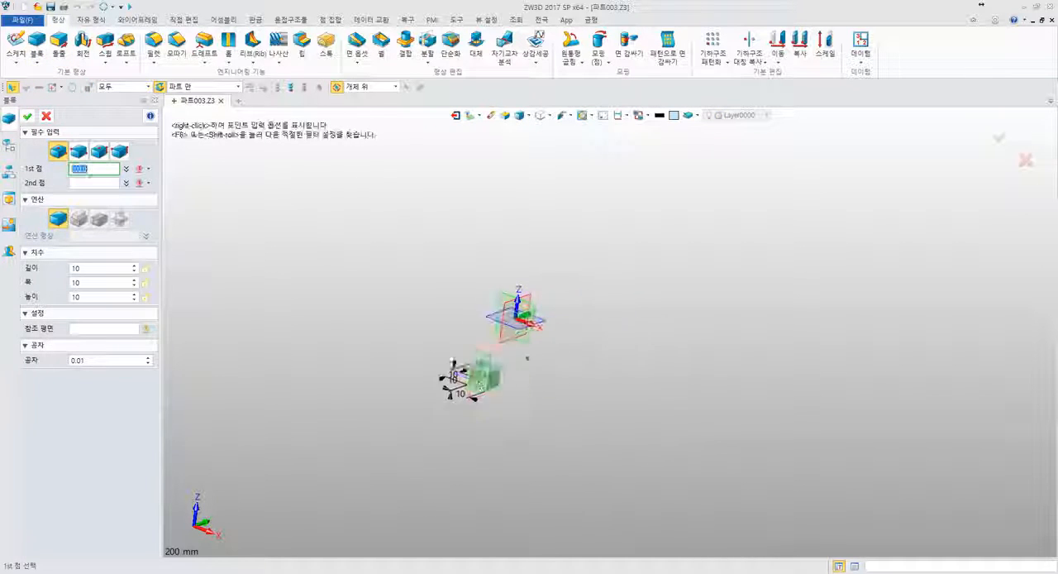
left_click(514, 317)
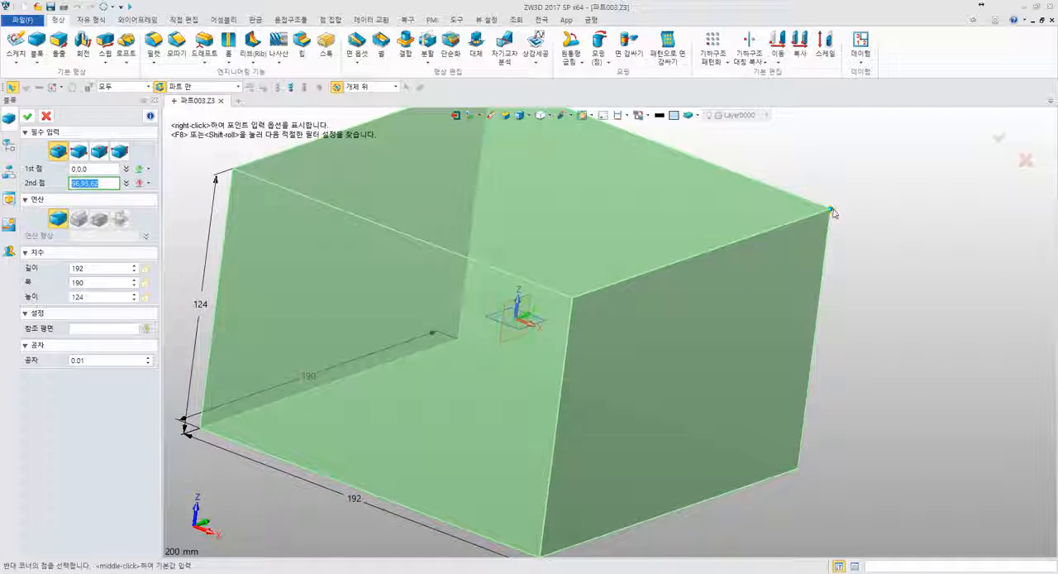
left_click(819, 204)
middle_click(836, 204)
- Examine the block from several angles and highlight its feature in the model history
middle_click_drag(883, 264, 955, 264)
scroll(950, 266, "down", 5)
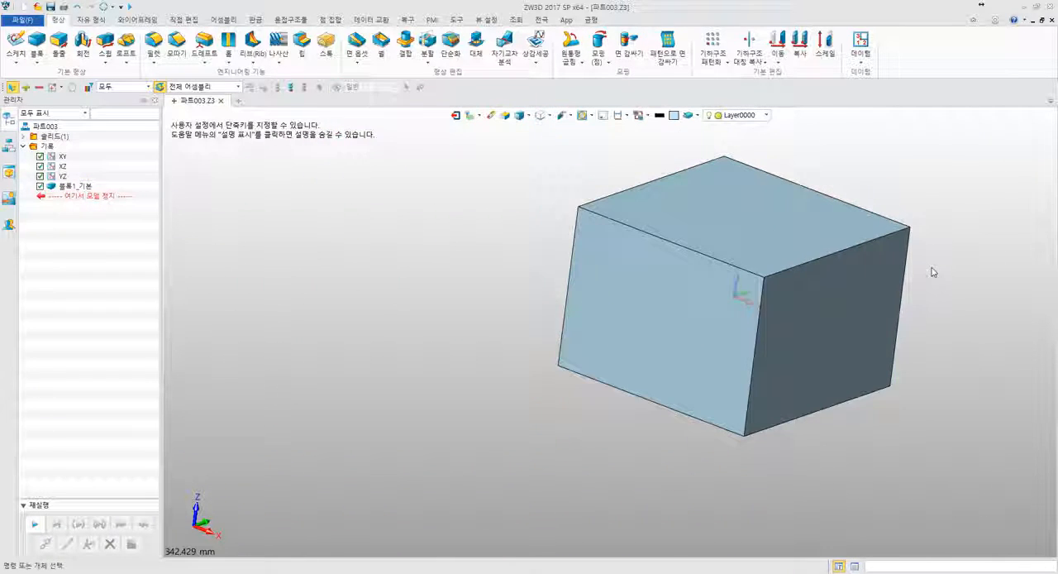
mouse_move(797, 298)
middle_mouse_down()
mouse_move(806, 288)
mouse_move(815, 295)
middle_mouse_up()
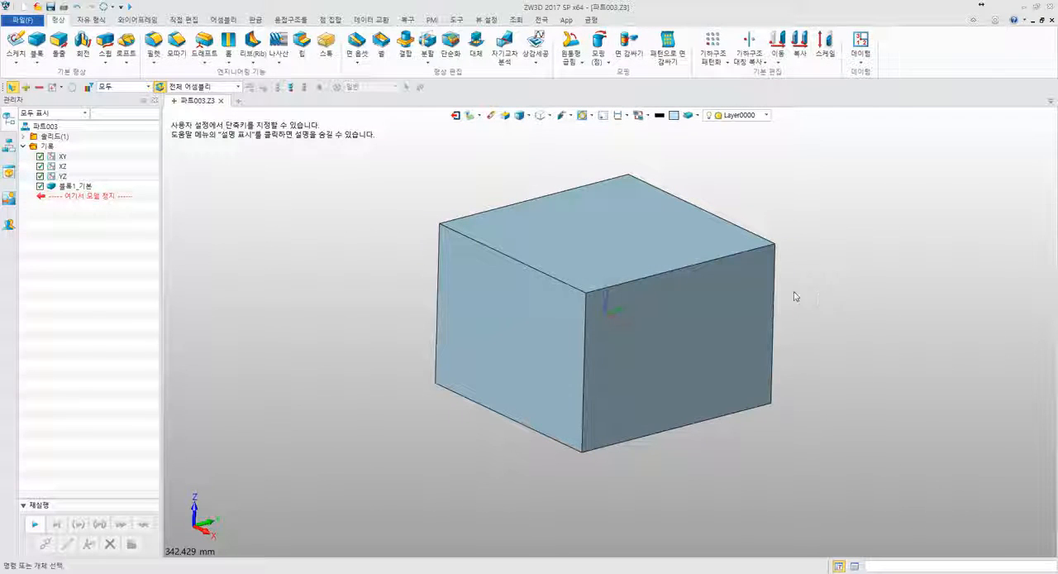
middle_click_drag(309, 269, 181, 272)
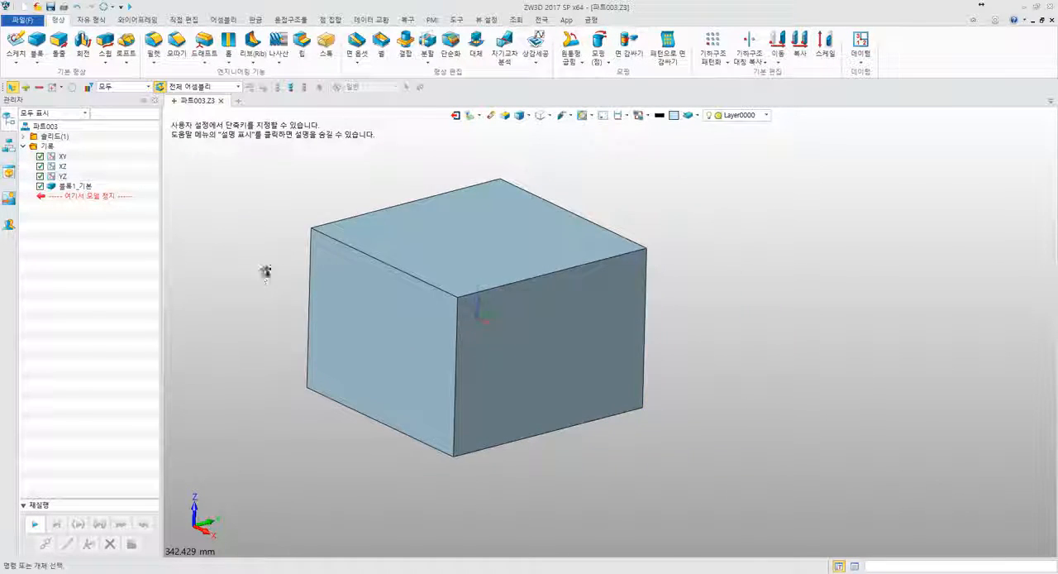
scroll(264, 270, "up", 5)
scroll(308, 272, "down", 1)
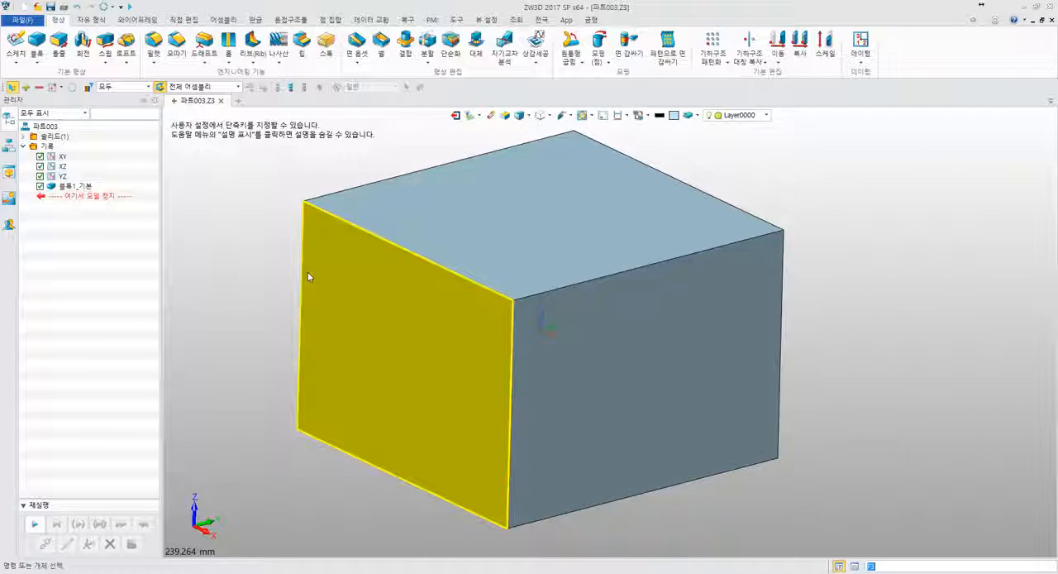
middle_click_drag(209, 258, 267, 273)
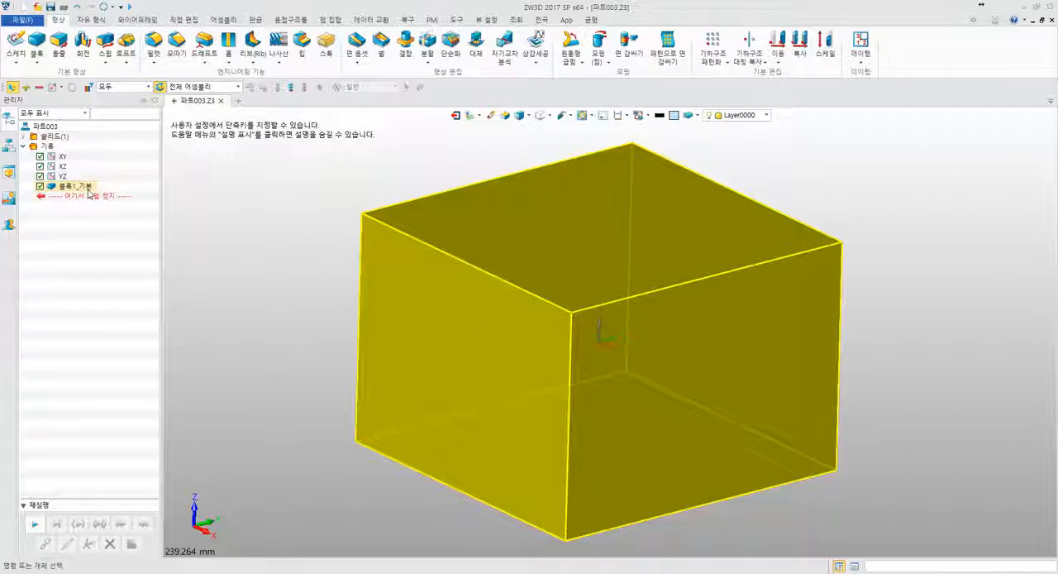
left_click(76, 187)
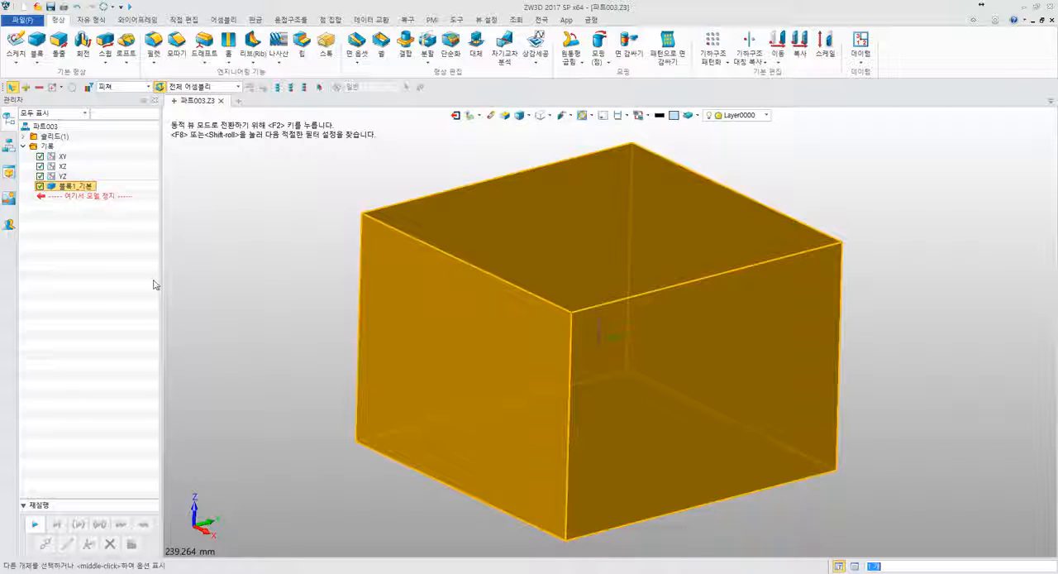
left_click(130, 270)
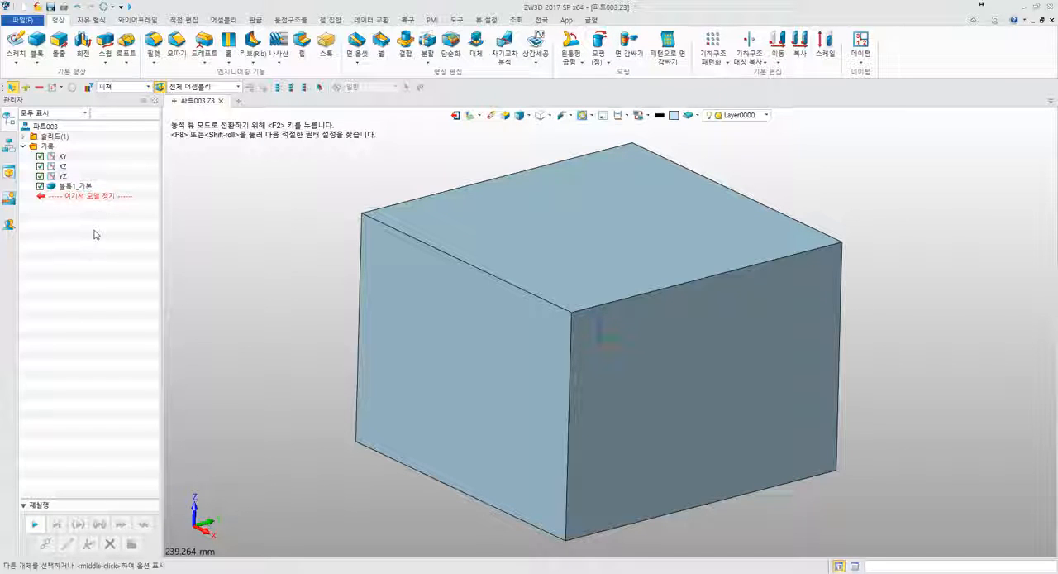
middle_click_drag(399, 177, 355, 178)
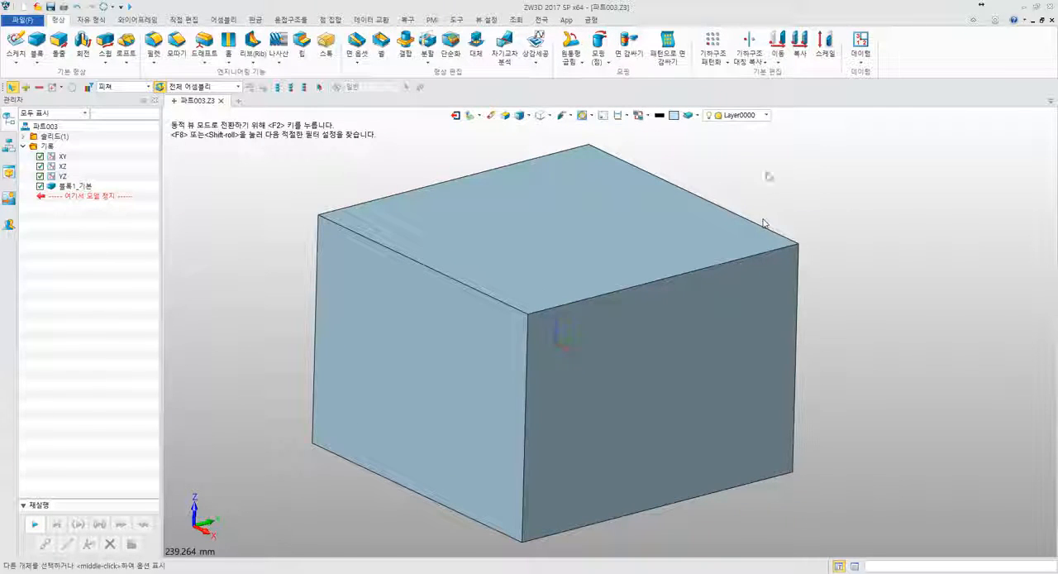
left_click(566, 282)
scroll(321, 273, "down", 3)
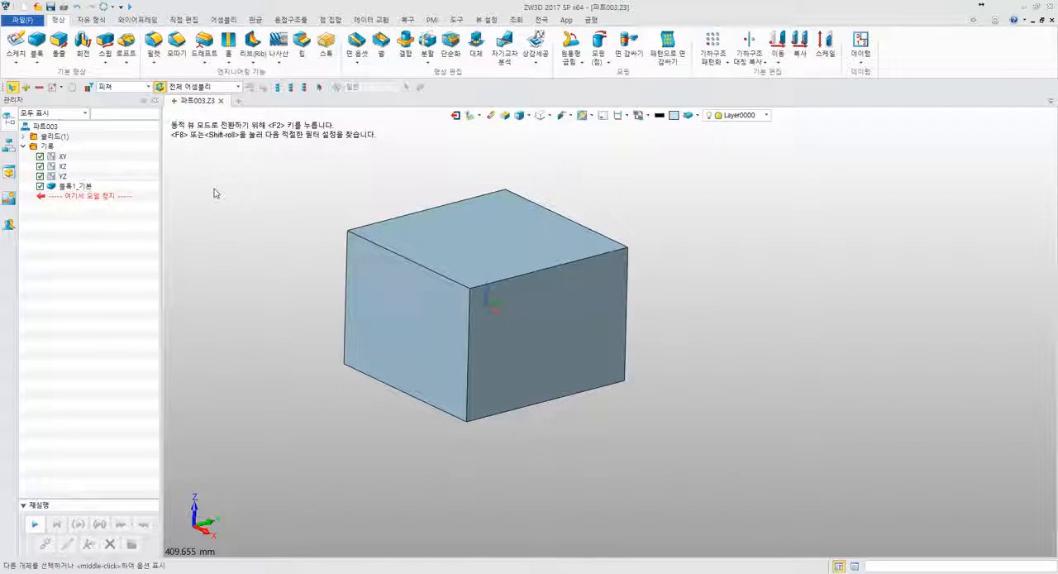
- Fillet all 12 edges of the block with a radius of 30 mm
left_click(153, 43)
left_click(135, 90)
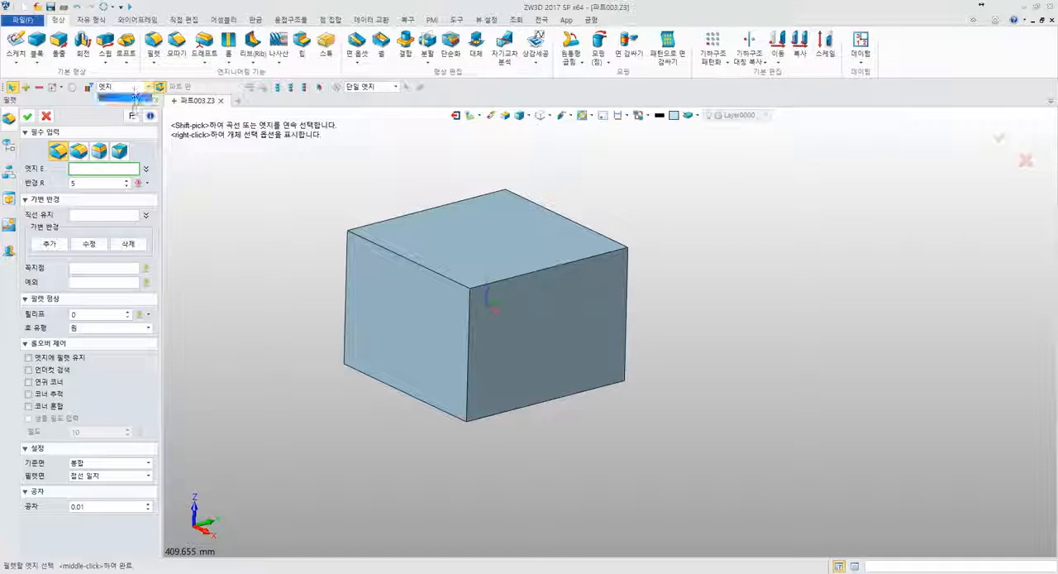
left_click(134, 100)
middle_click_drag(353, 218, 420, 250)
left_click_drag(315, 169, 612, 400)
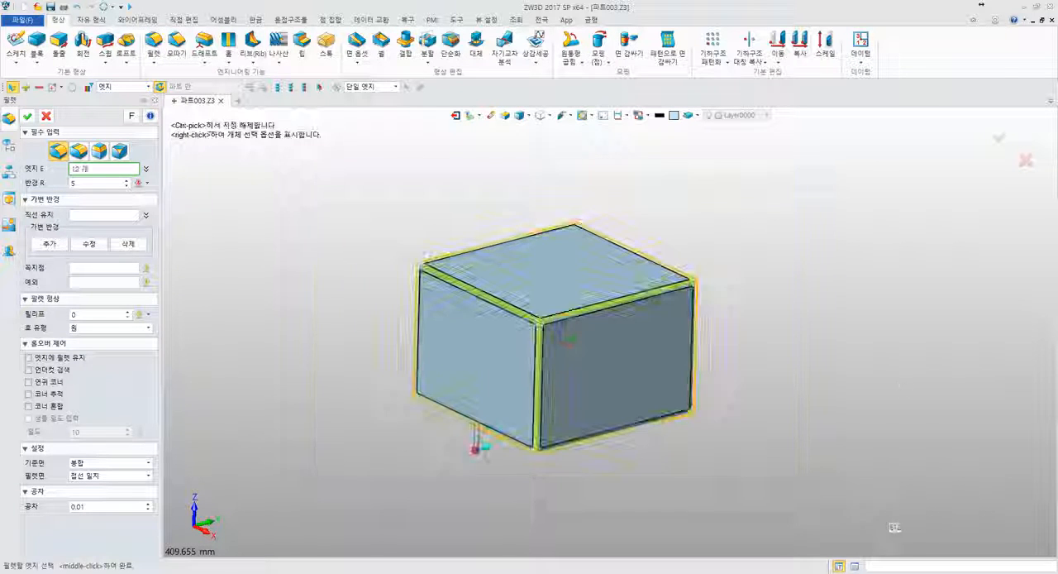
left_click(106, 183)
type("30")
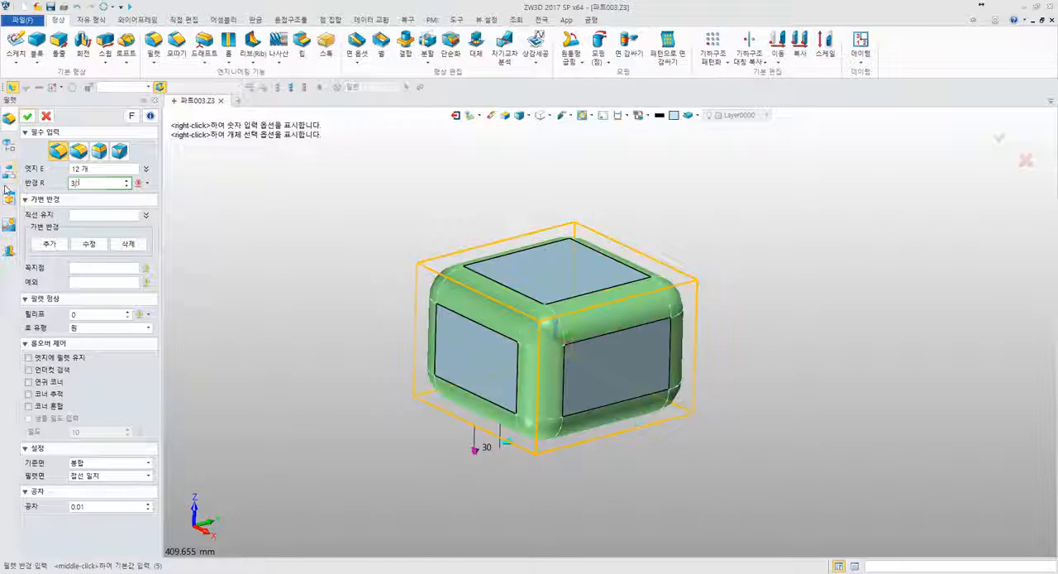
key("Return")
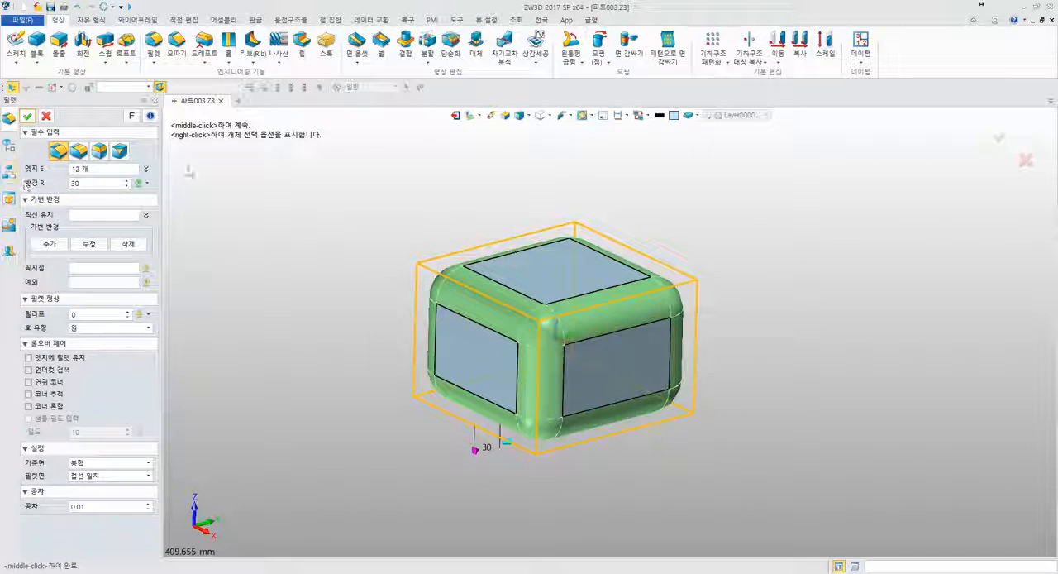
middle_click(305, 222)
- Sketch a circle of radius 30 mm centred on the origin of the block's front face and finish the sketch
mouse_move(331, 224)
right_mouse_down()
mouse_move(484, 217)
mouse_move(347, 240)
mouse_move(363, 201)
mouse_move(355, 232)
right_mouse_up()
left_click(15, 41)
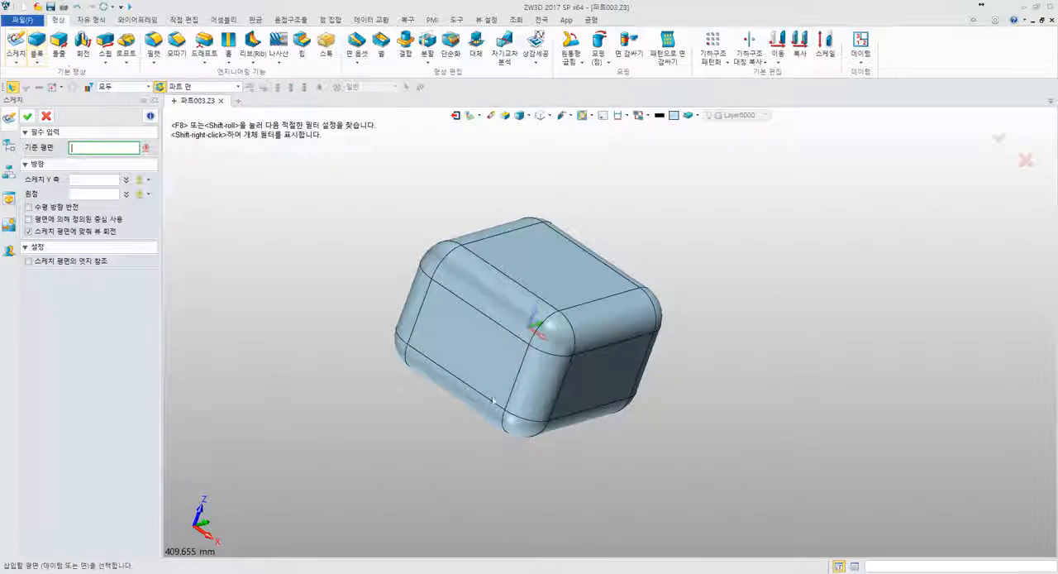
left_click(496, 400)
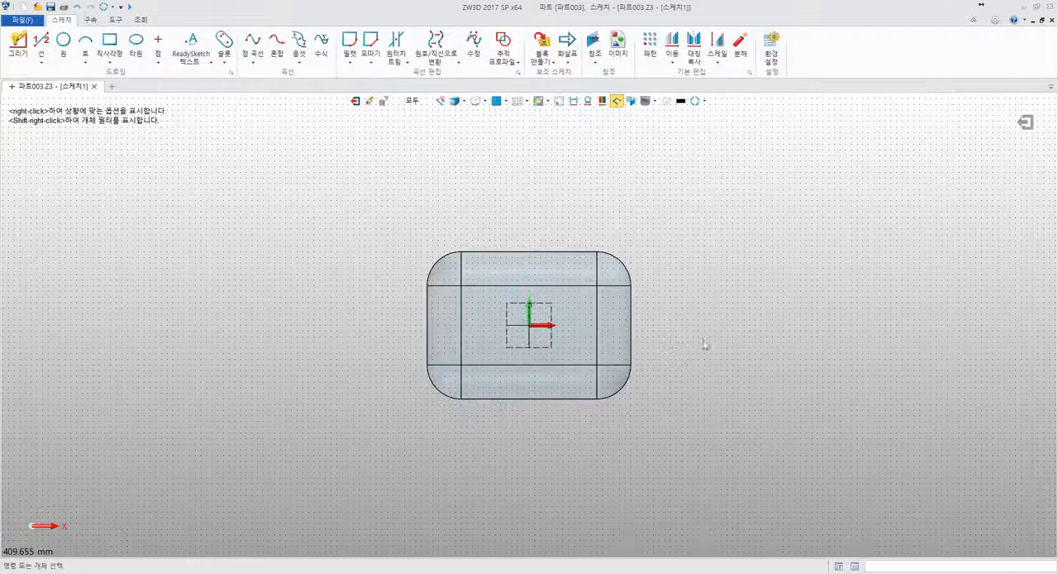
left_click(63, 42)
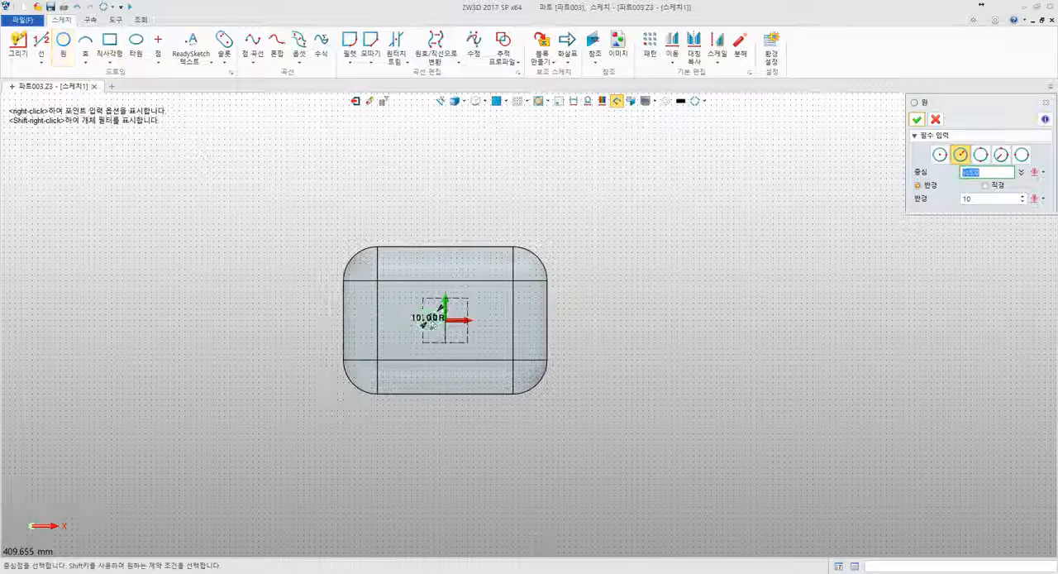
left_click(451, 325)
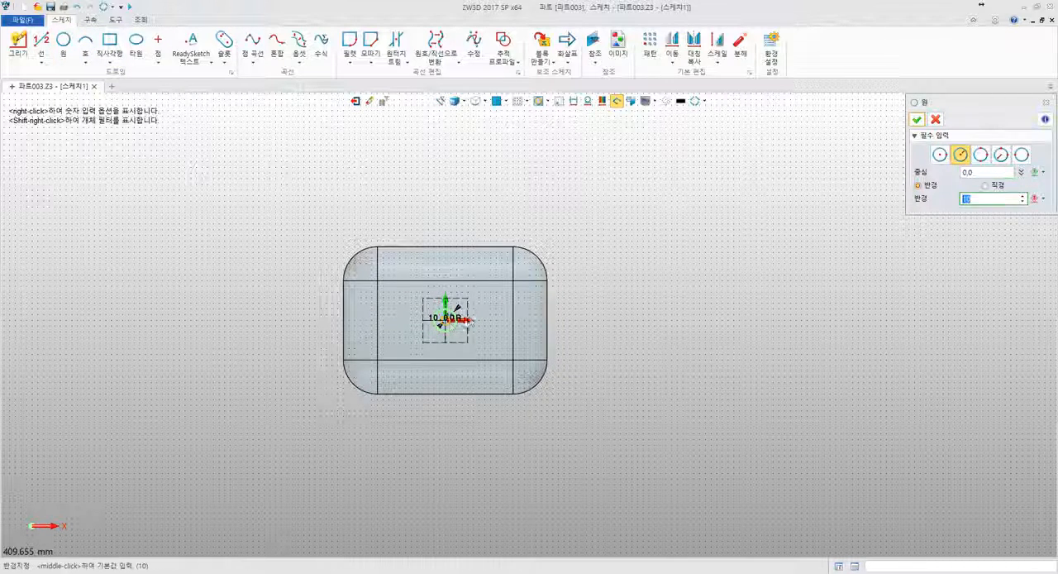
type("30")
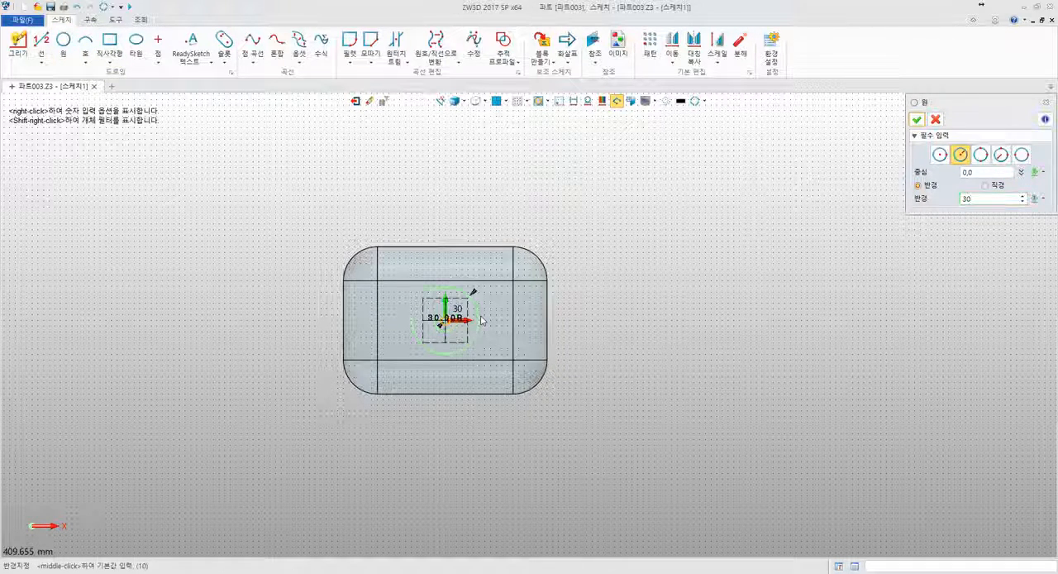
key("Return")
middle_click(679, 290)
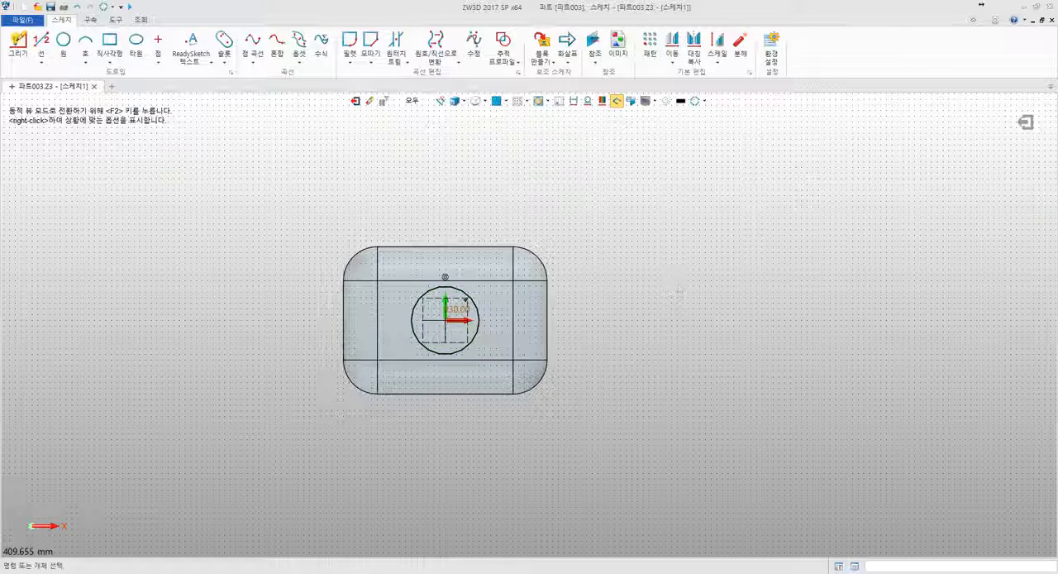
left_click(355, 100)
- Extrude the circle sketch as a one-sided cut through the whole block, with an end value of -268 mm
left_click(58, 43)
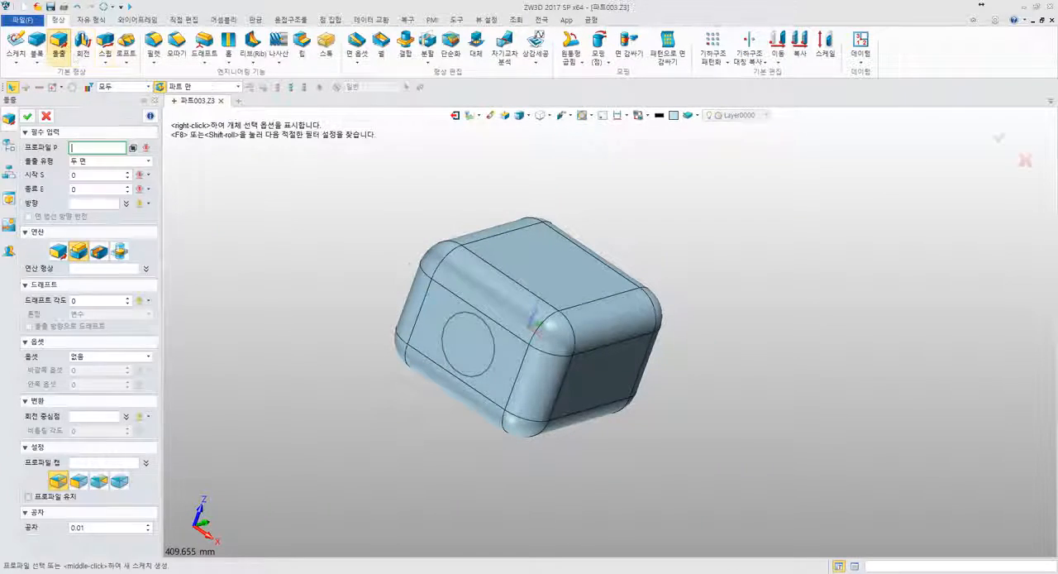
left_click(488, 355)
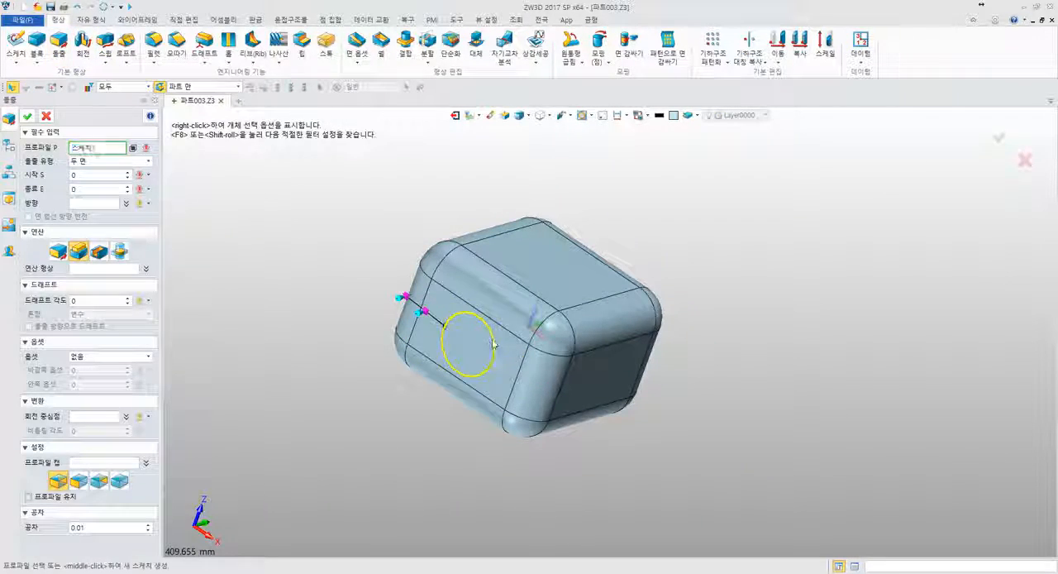
left_click(100, 252)
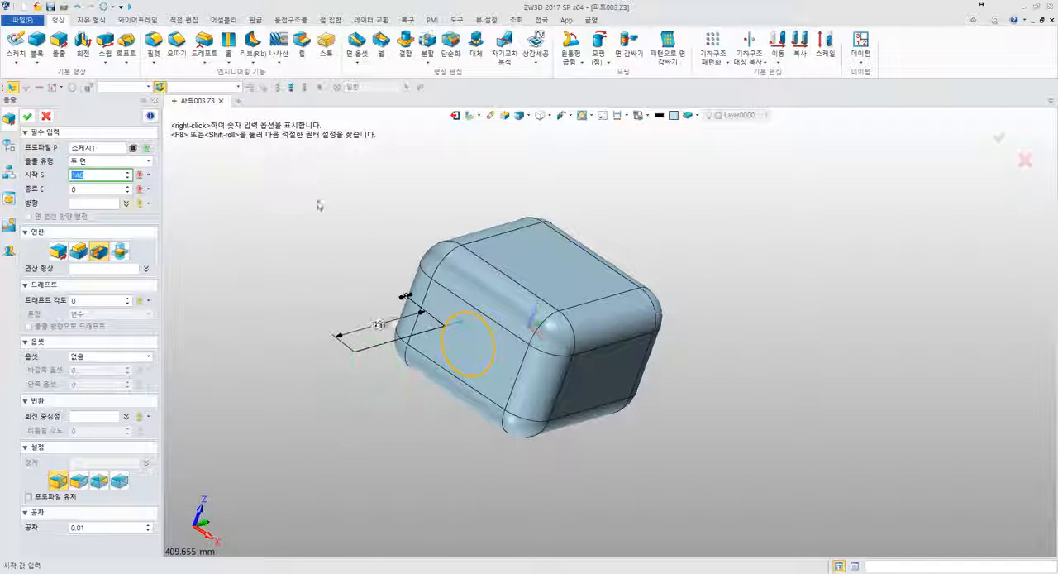
left_click(131, 165)
left_click(130, 171)
right_click_drag(298, 194, 631, 210)
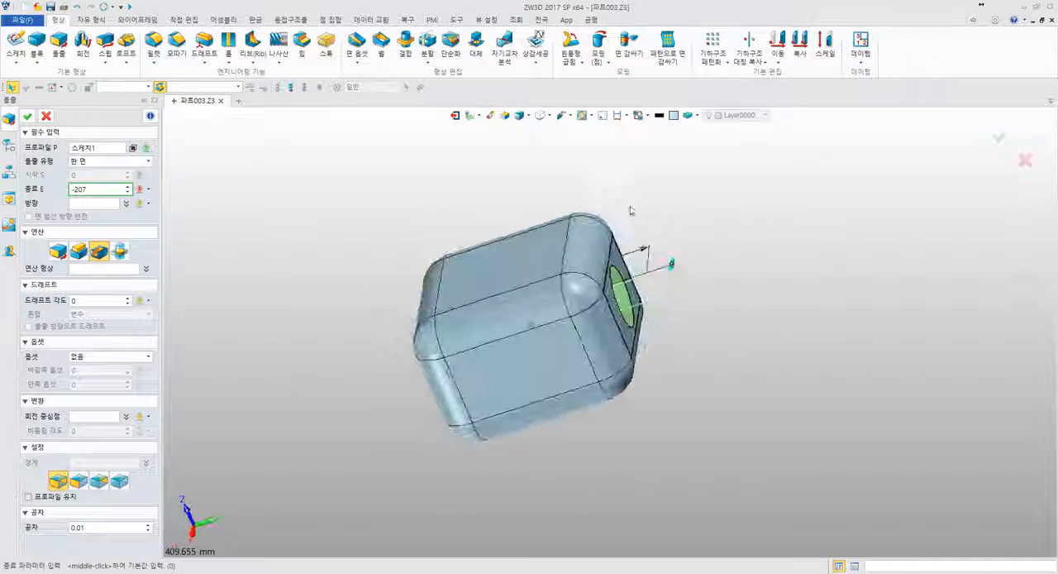
middle_click_drag(640, 228, 571, 259)
scroll(596, 269, "up", 3)
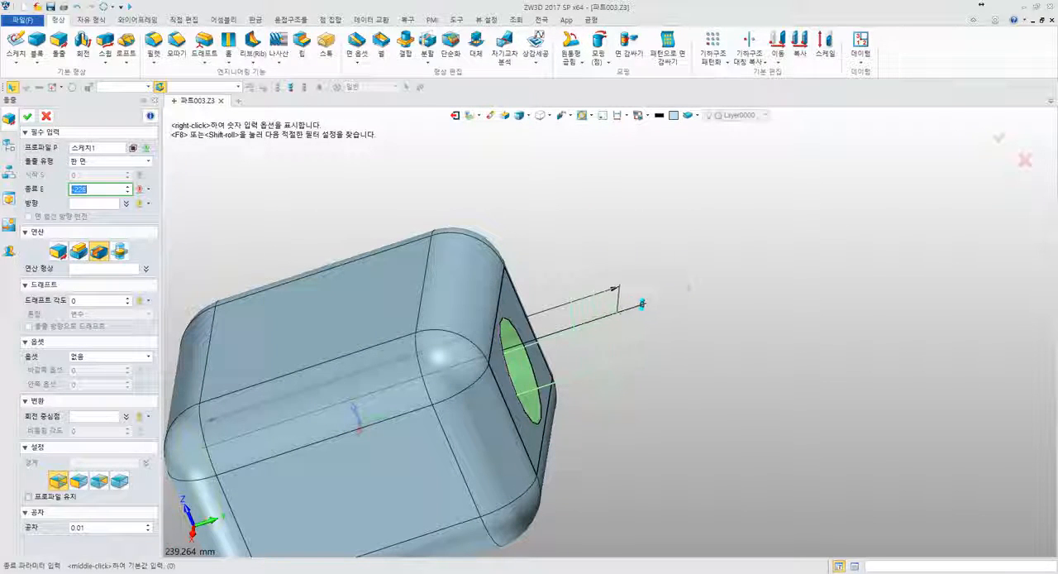
left_click(698, 309)
middle_click_drag(745, 378, 798, 330)
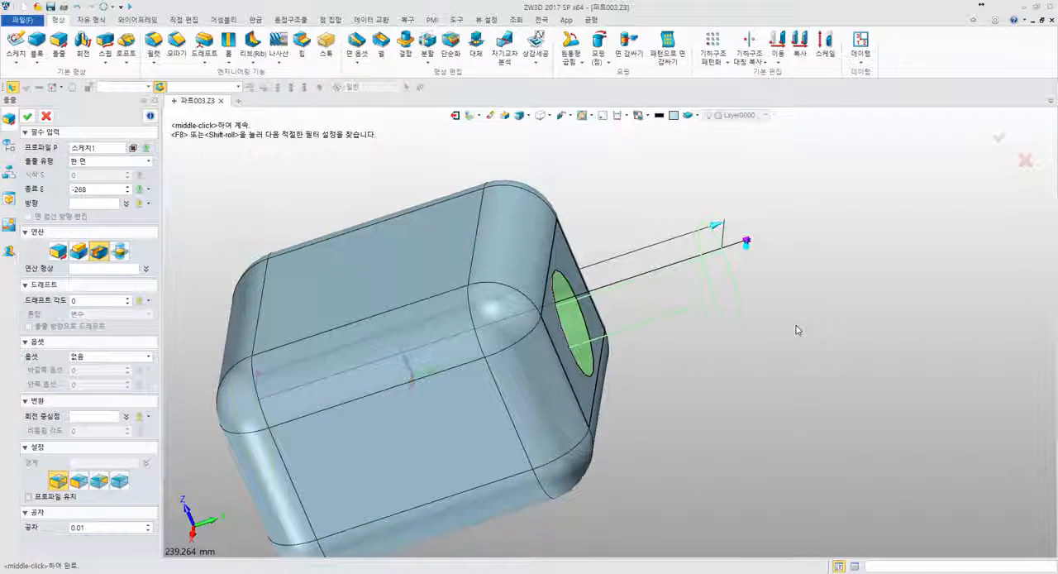
middle_click(796, 329)
- Display the base block's dimensions and set its dimension parallel to the hole axis to 250 mm
right_click_drag(797, 329, 750, 346)
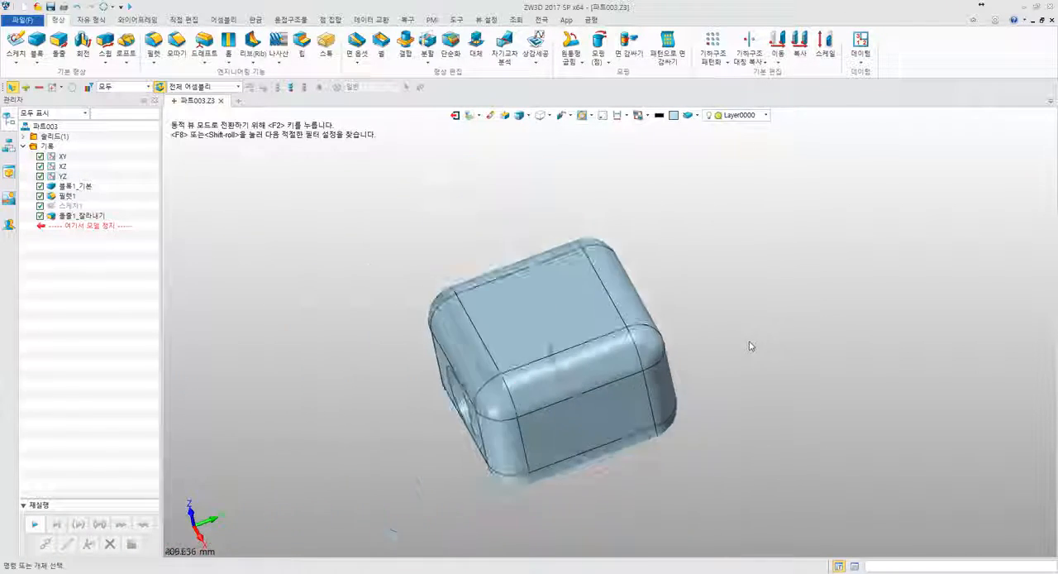
scroll(751, 346, "down", 2)
double_click(84, 186)
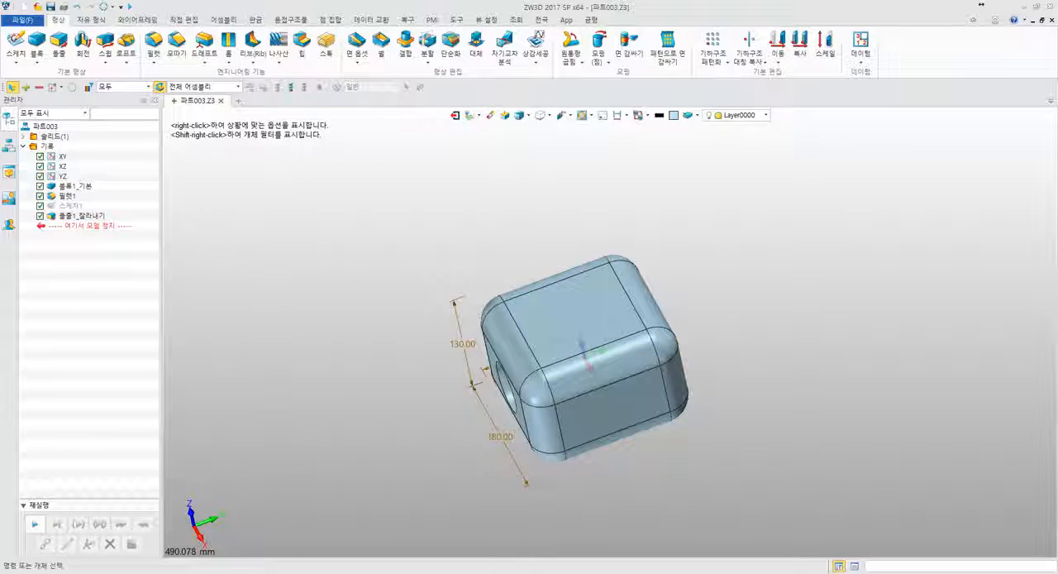
right_click_drag(314, 331, 451, 364)
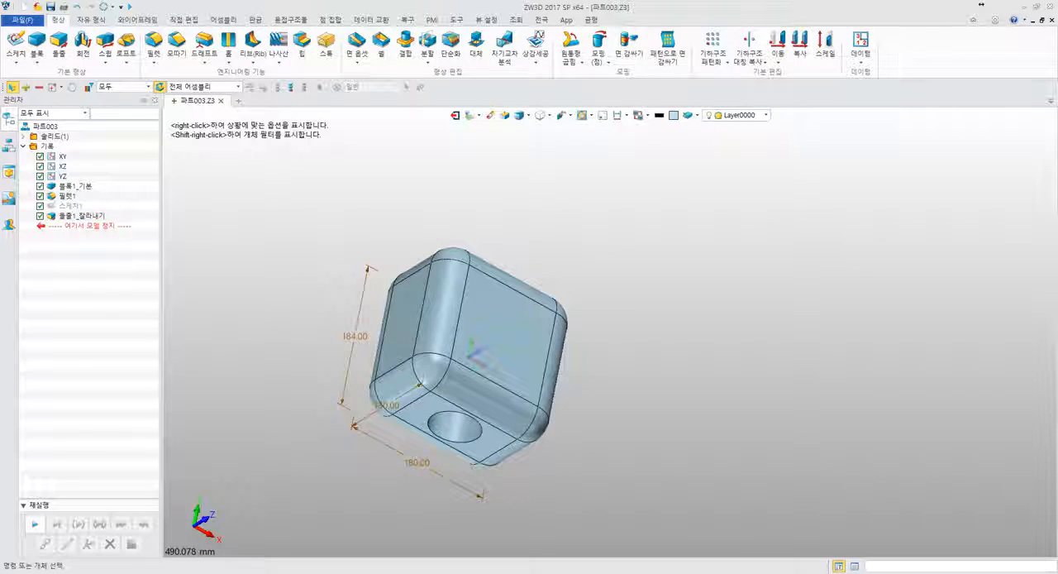
double_click(339, 336)
type("250")
key("Return")
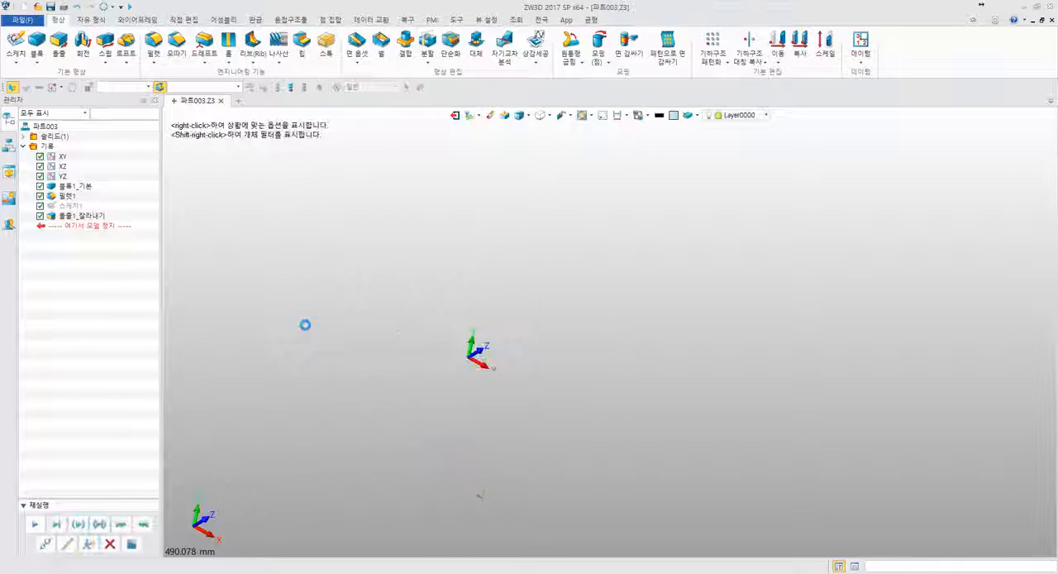
- Set the base block's dimension parallel to the hole axis to 350 mm
right_click_drag(488, 351, 547, 327)
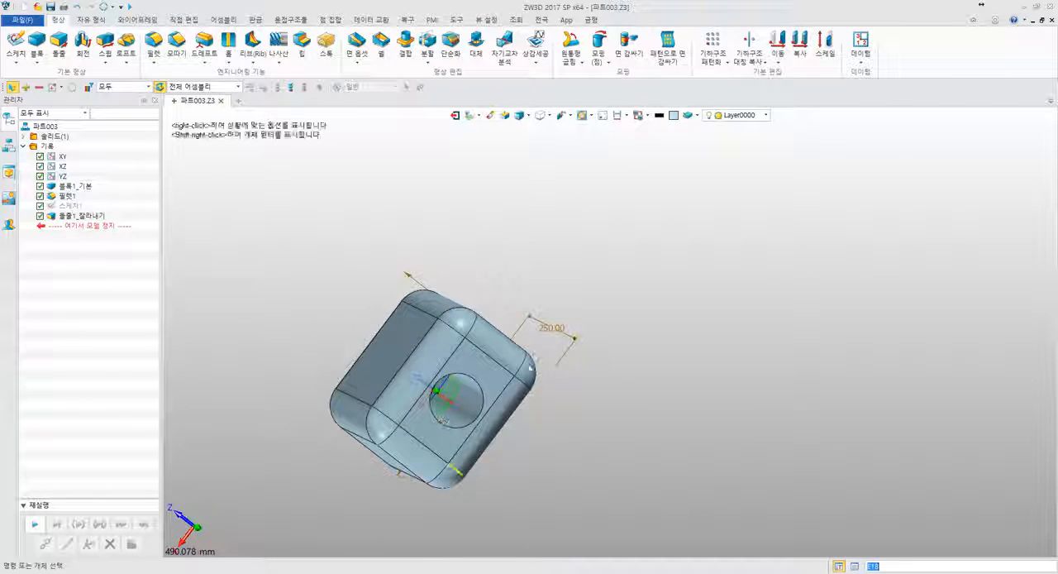
double_click(550, 330)
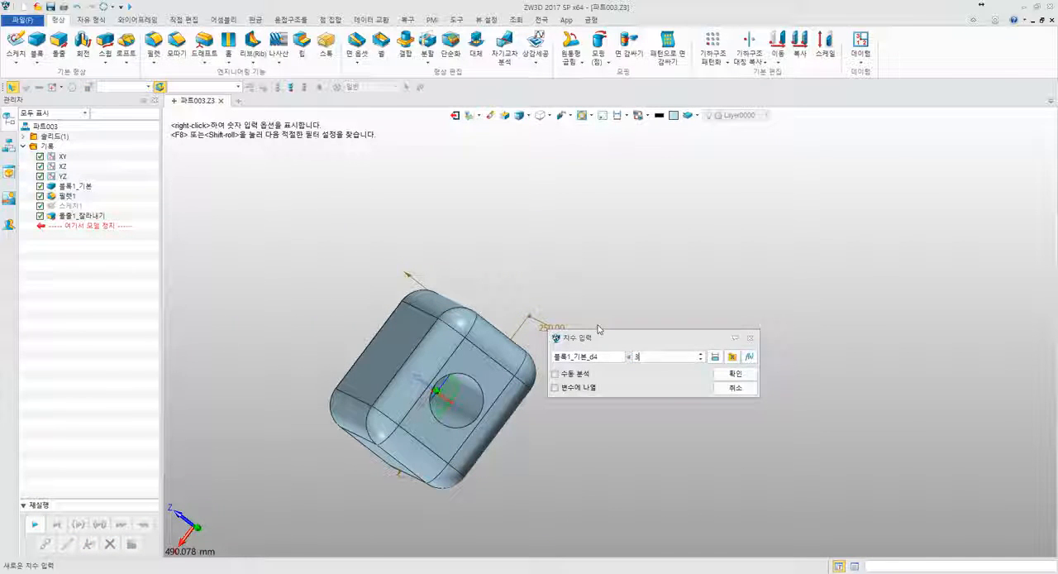
type("350")
key("Return")
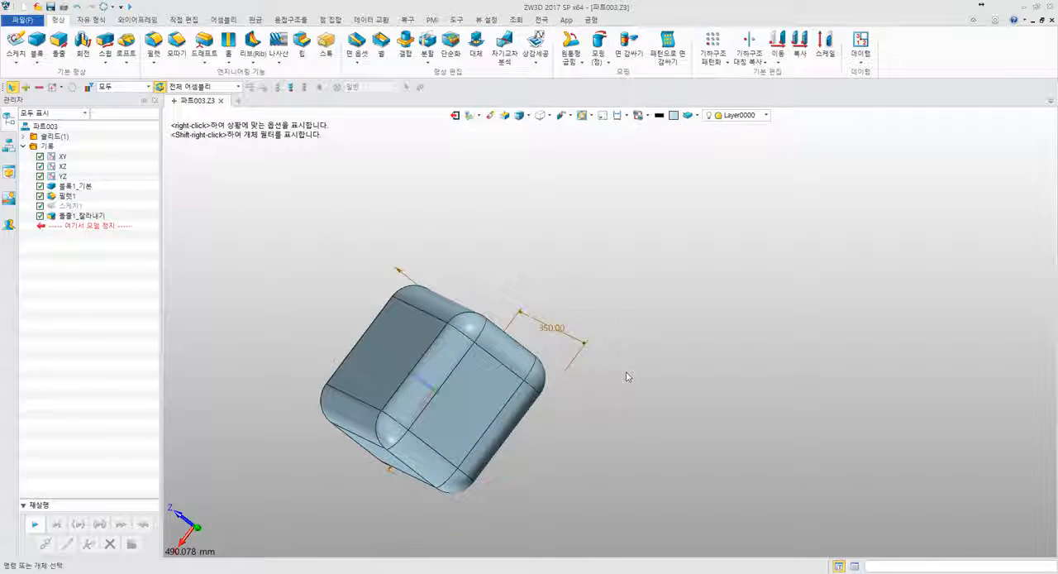
- Examine the lengthened block from both ends to check whether the circular cut still passes through it
right_click_drag(626, 392, 725, 411)
middle_click_drag(725, 411, 813, 373)
scroll(709, 402, "up", 4)
right_click_drag(571, 400, 544, 412)
left_click(413, 337)
mouse_move(413, 337)
right_mouse_down()
mouse_move(606, 290)
mouse_move(536, 293)
mouse_move(605, 306)
mouse_move(578, 284)
right_mouse_up()
key("ctrl+f")
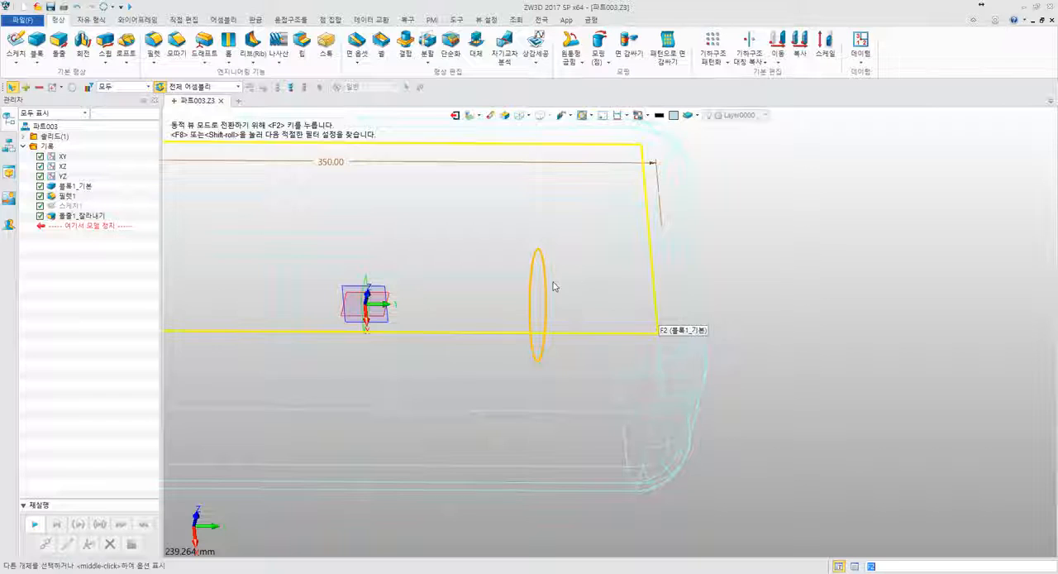
left_click(786, 296)
mouse_move(785, 296)
middle_mouse_down()
mouse_move(803, 307)
mouse_move(886, 291)
middle_mouse_up()
key("ctrl+f")
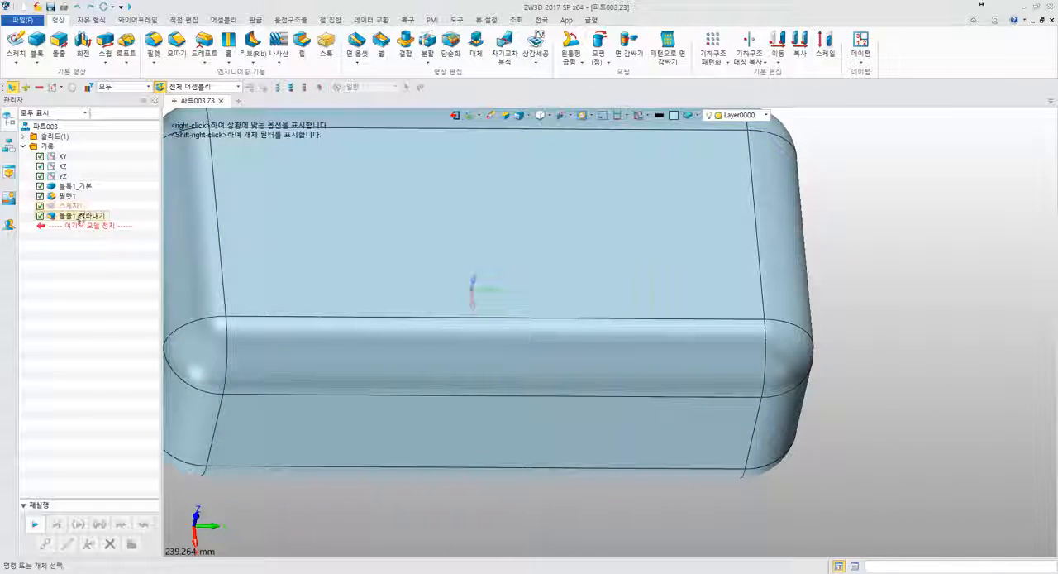
- Redefine the extruded cut so that its end value is taken up to the block's opposite end face
right_click(79, 216)
left_click(86, 223)
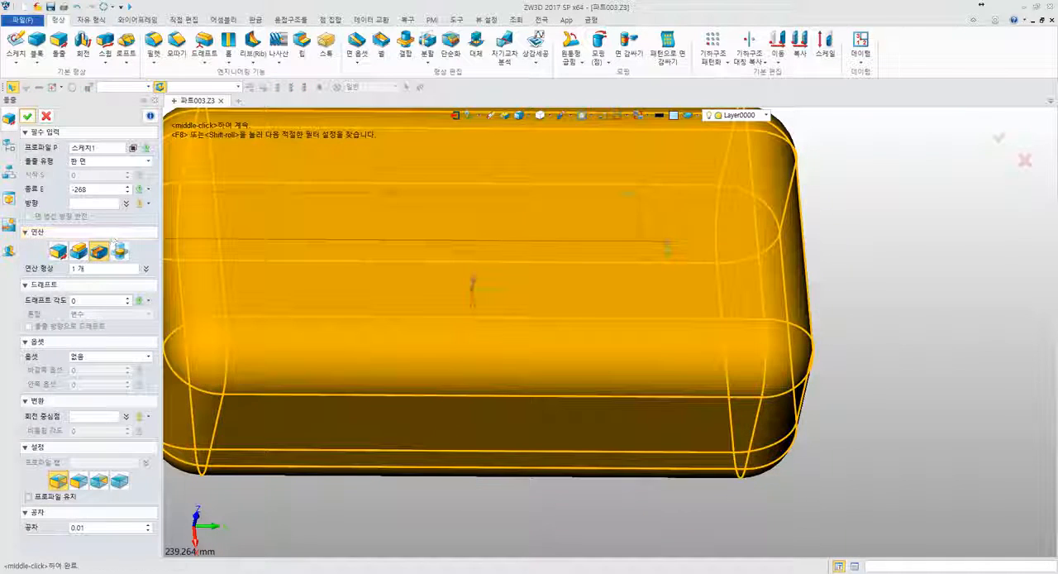
left_click(95, 189)
middle_click_drag(273, 246, 457, 242)
right_click(224, 236)
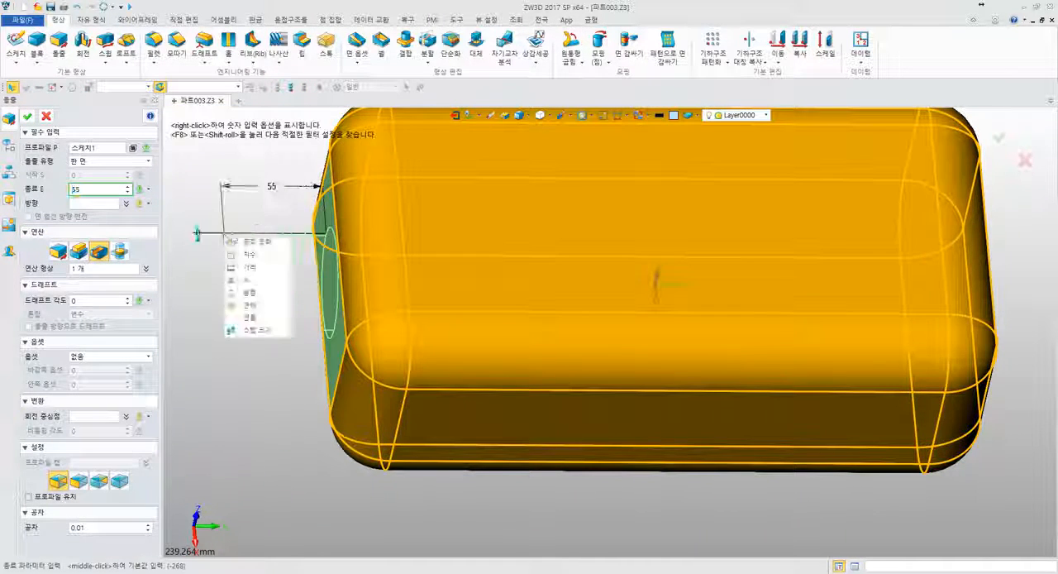
left_click(255, 306)
right_click_drag(386, 320, 296, 328)
middle_click_drag(548, 286, 300, 318)
left_click(717, 303)
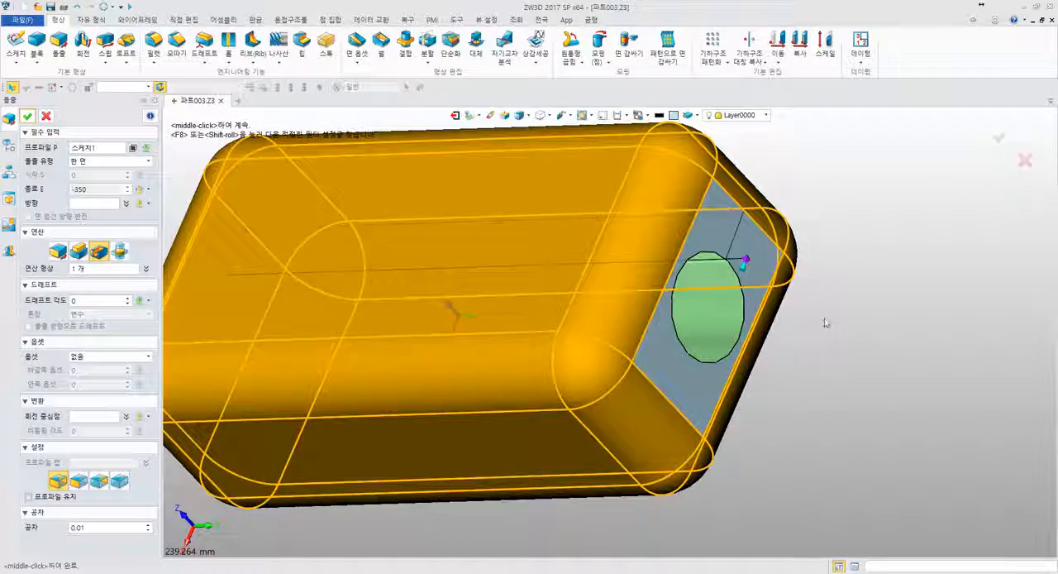
middle_click(825, 322)
- Examine which faces of the model belong to the fillet, the base block and the extruded cut by selecting each feature
right_click_drag(862, 322, 491, 290)
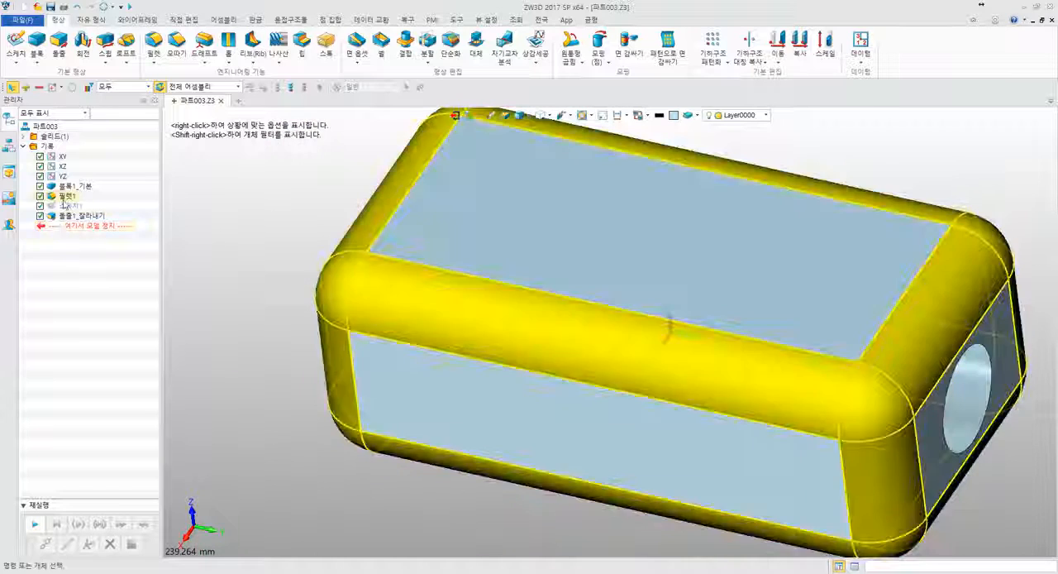
left_click(64, 199)
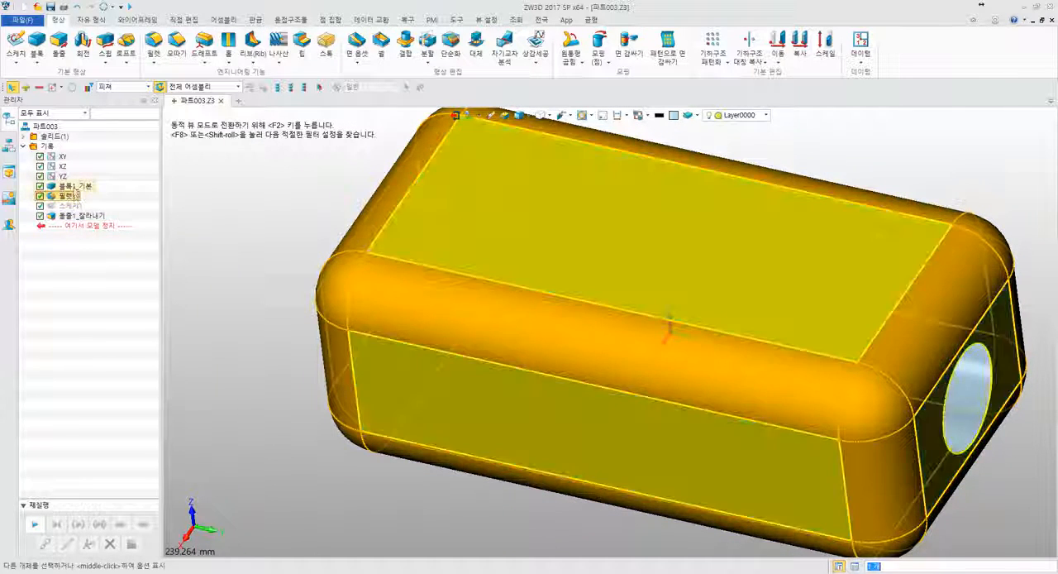
left_click(73, 186)
scroll(175, 179, "down", 3)
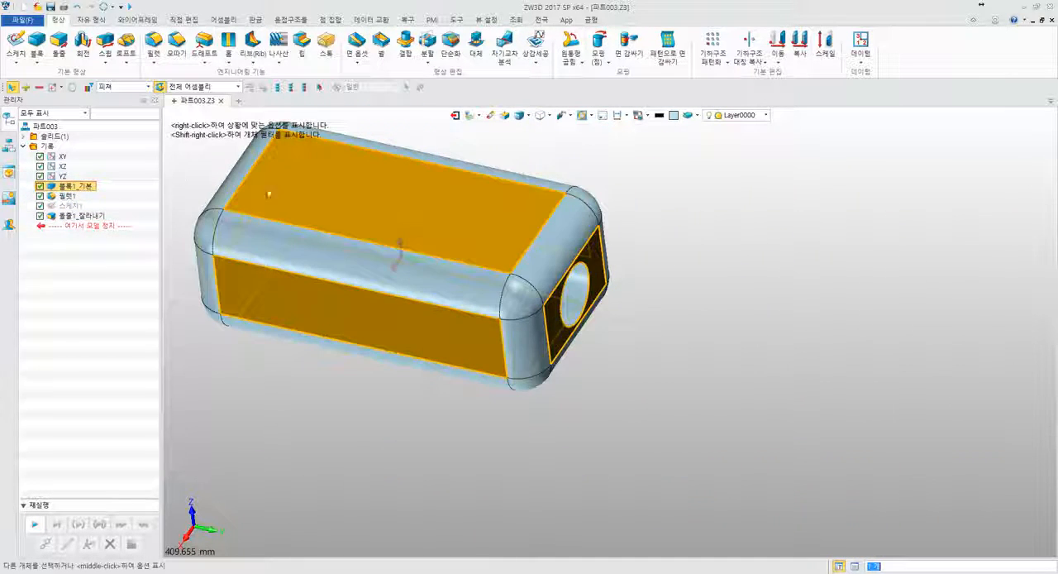
scroll(636, 297, "down", 3)
scroll(417, 275, "up", 5)
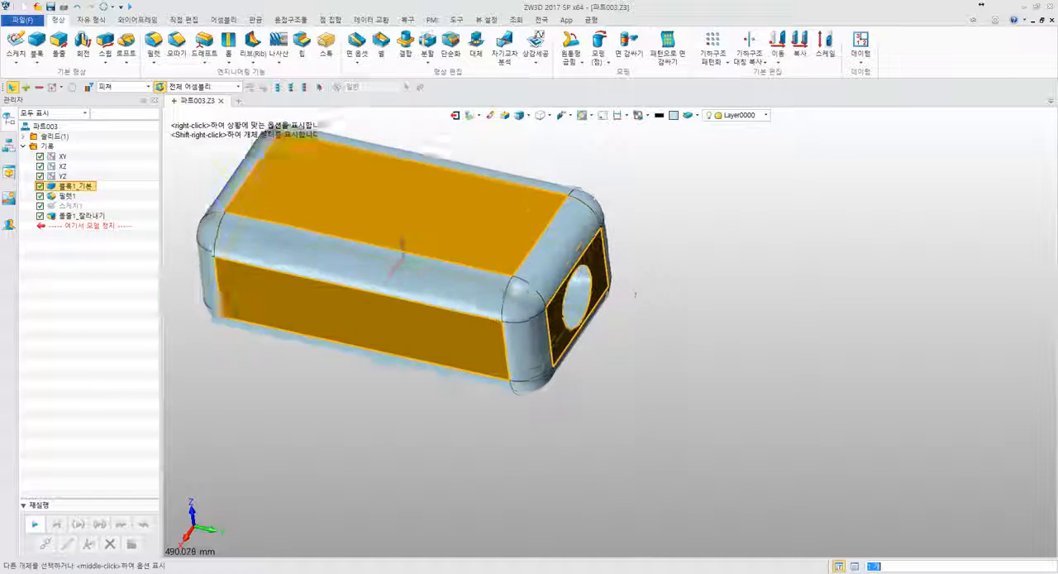
left_click(78, 216)
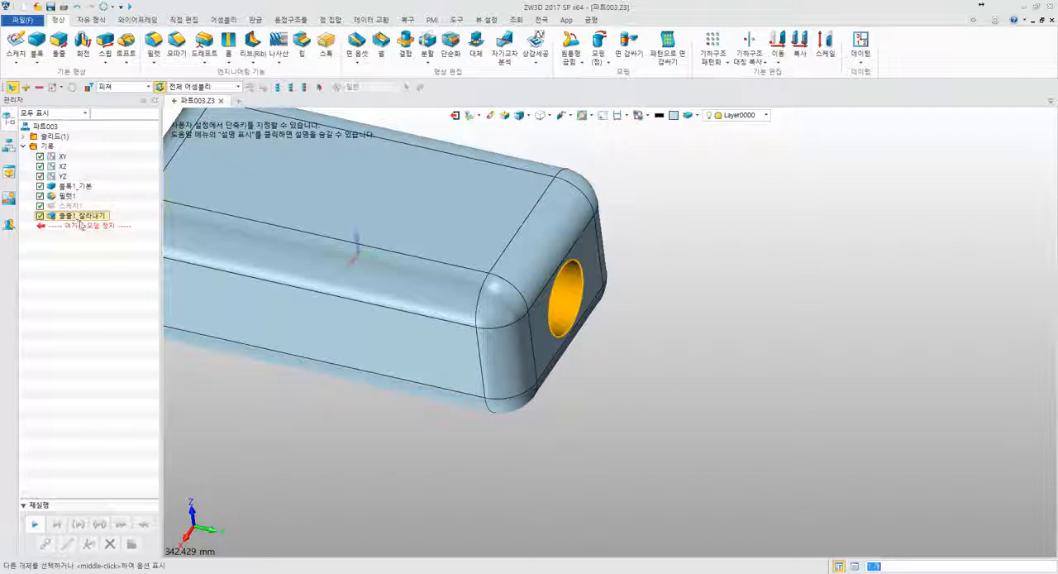
left_click(74, 186, "ctrl")
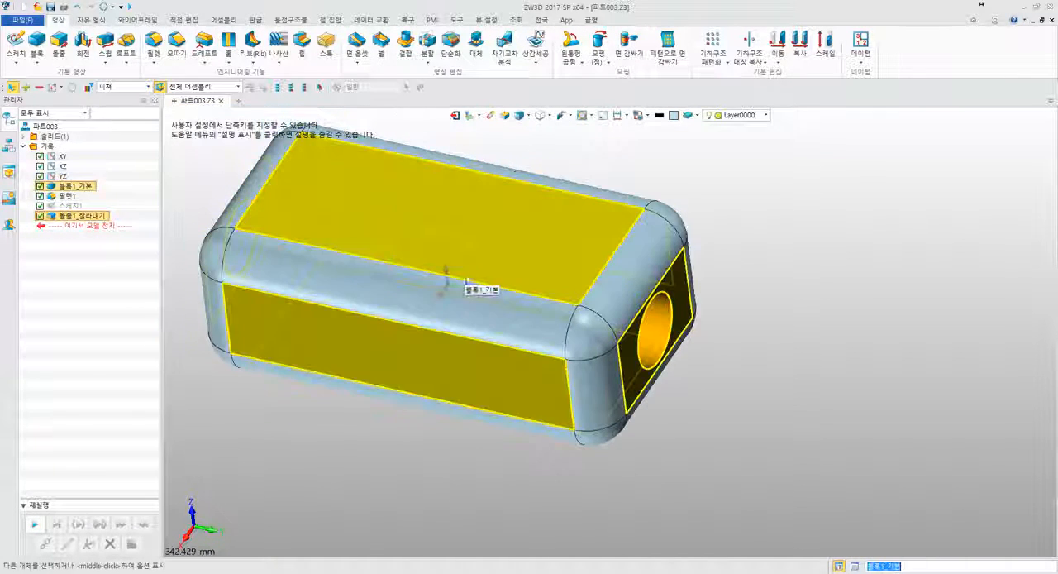
left_click(680, 282)
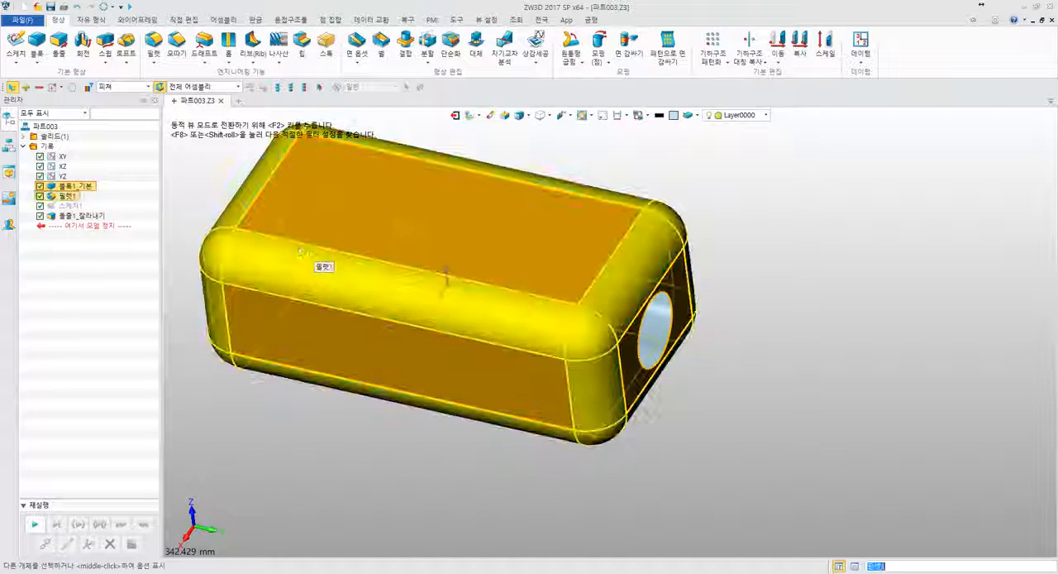
left_click(81, 216)
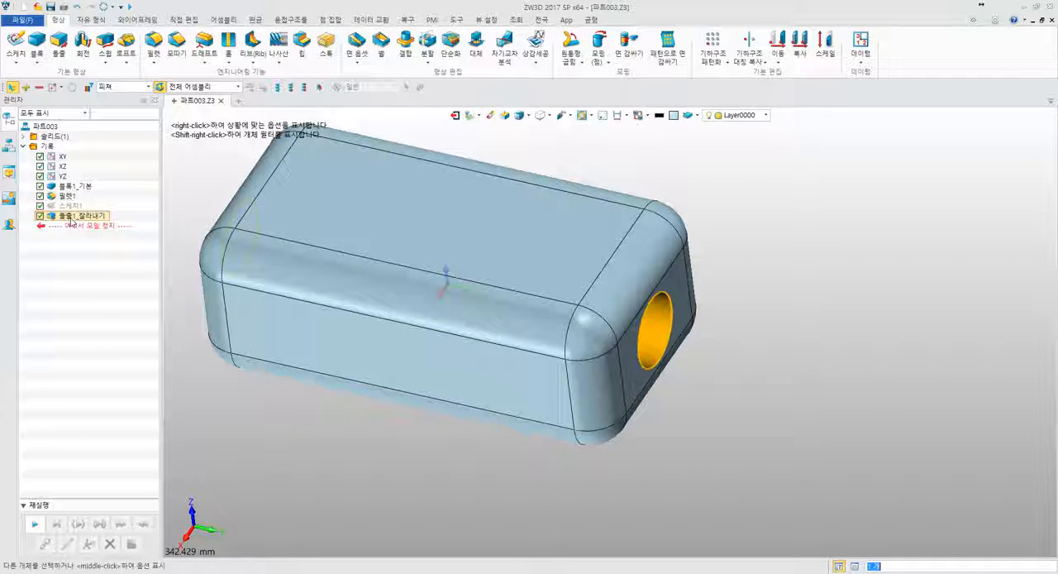
left_click(774, 217)
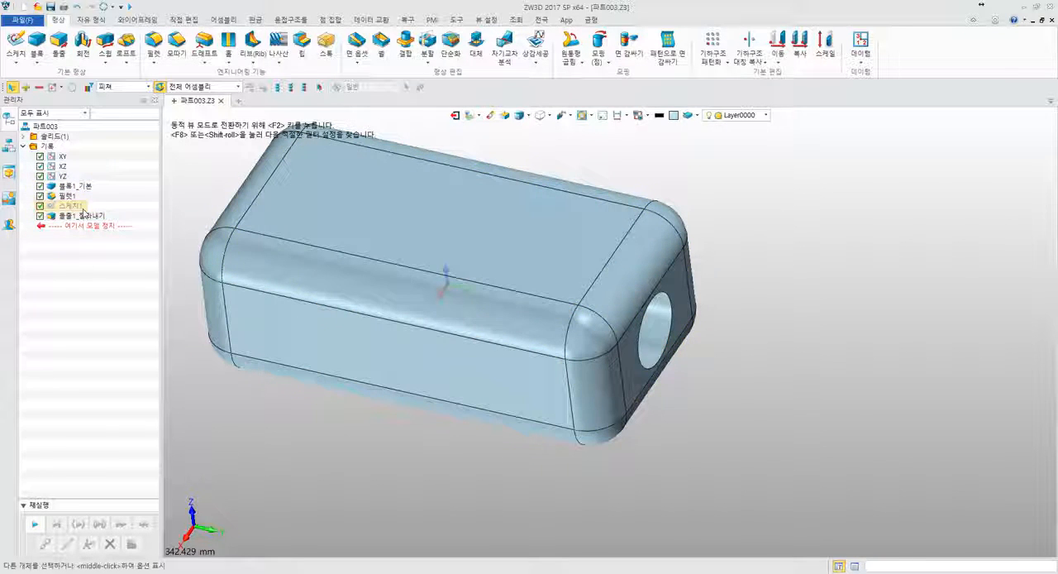
- Reopen the extruded cut's definition, review the input options for its end value and cancel the redefinition
right_click(82, 210)
left_click(91, 219)
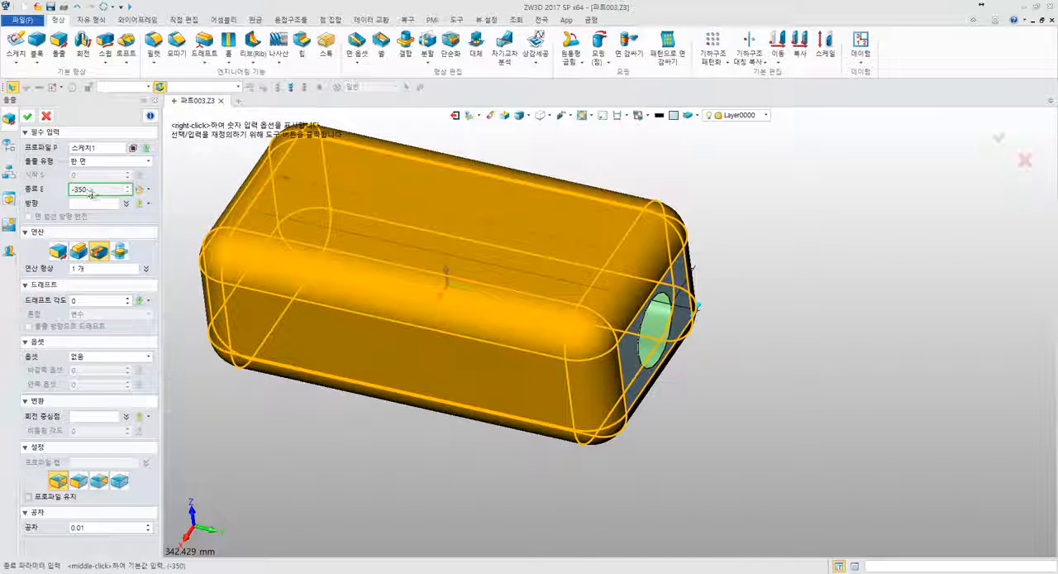
right_click(184, 194)
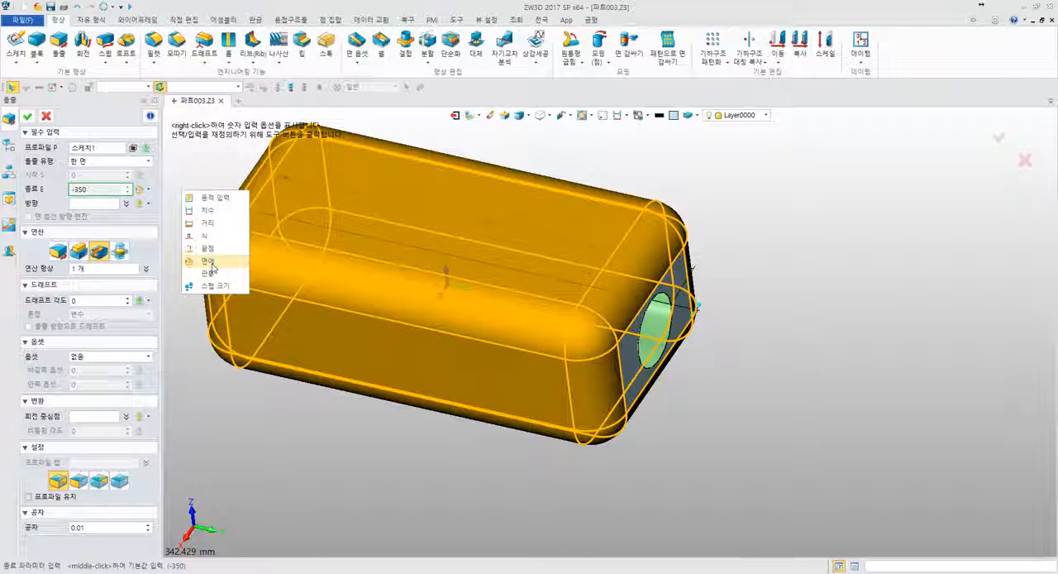
key("Escape")
key("Escape")
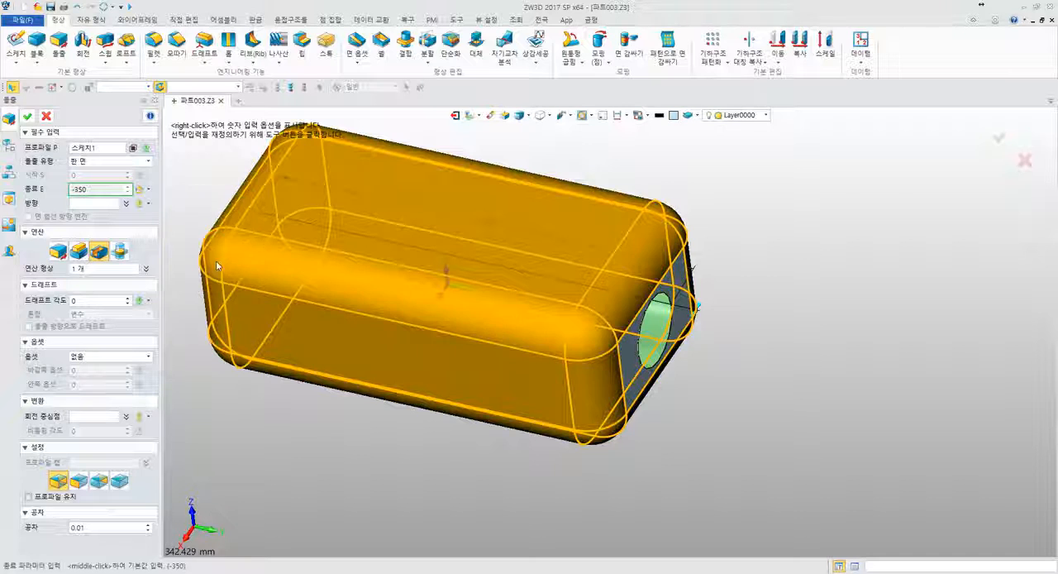
- Inspect the hole in the block's end face and highlight the extruded cut from the feature history
scroll(678, 281, "up", 3)
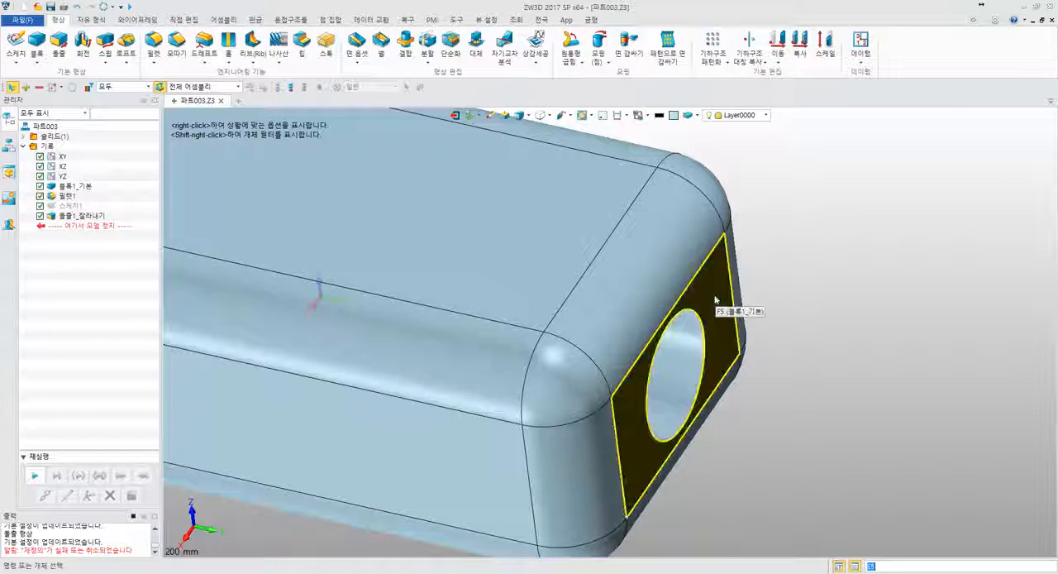
scroll(716, 306, "down", 4)
middle_click_drag(865, 243, 838, 290)
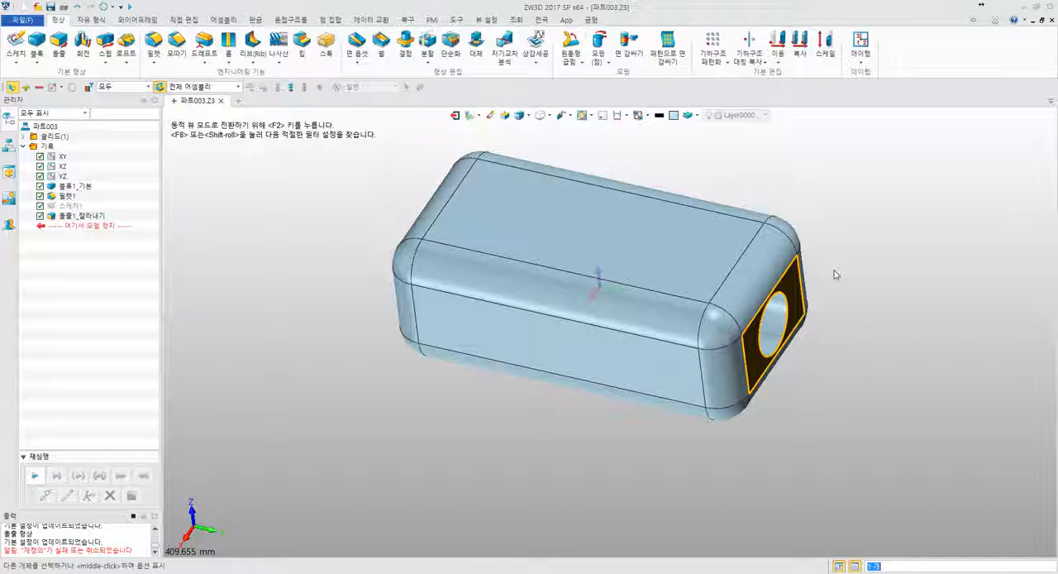
middle_click_drag(830, 263, 819, 267)
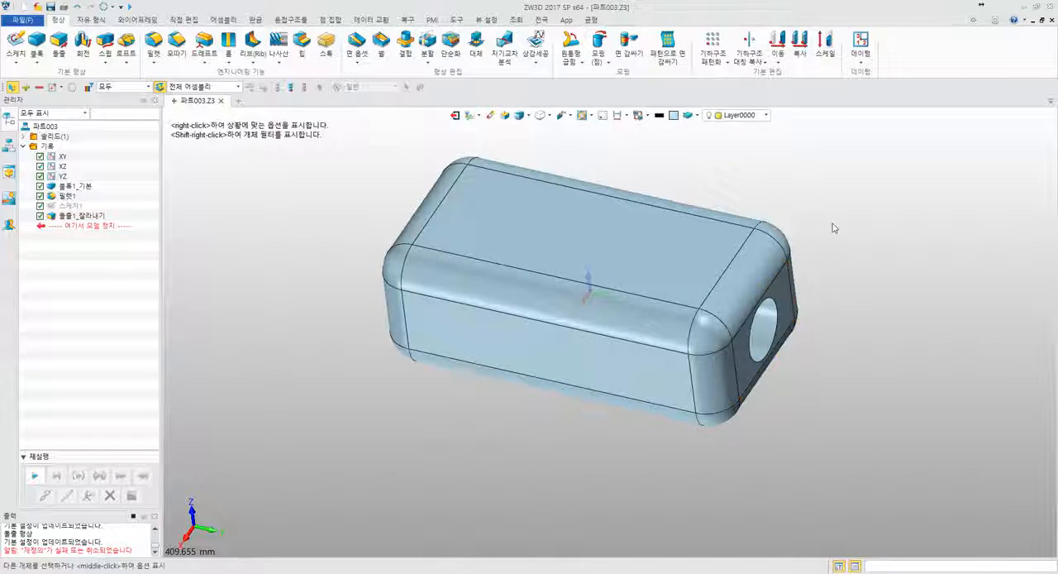
middle_click_drag(822, 232, 754, 248)
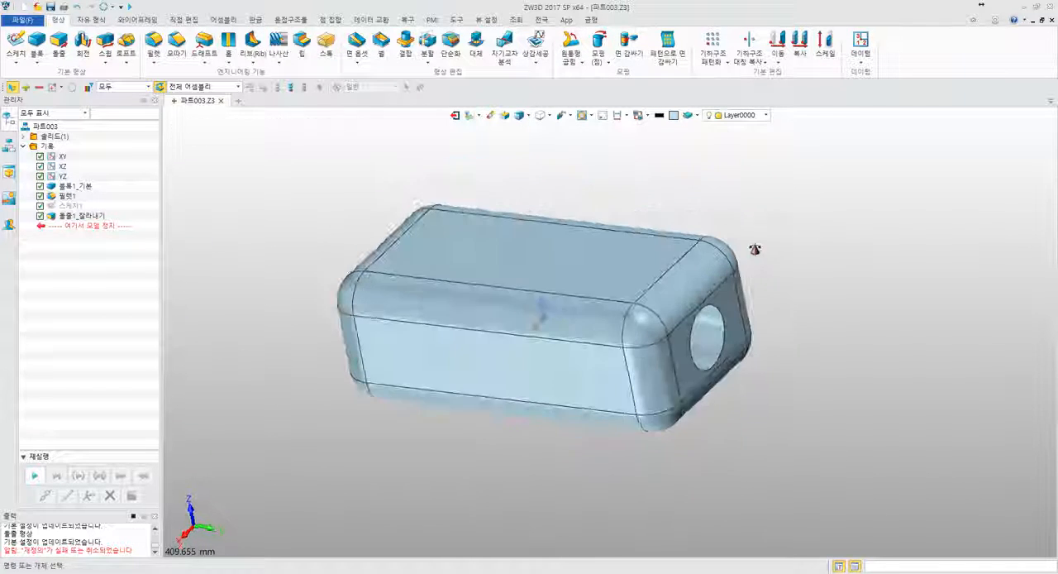
left_click(79, 216)
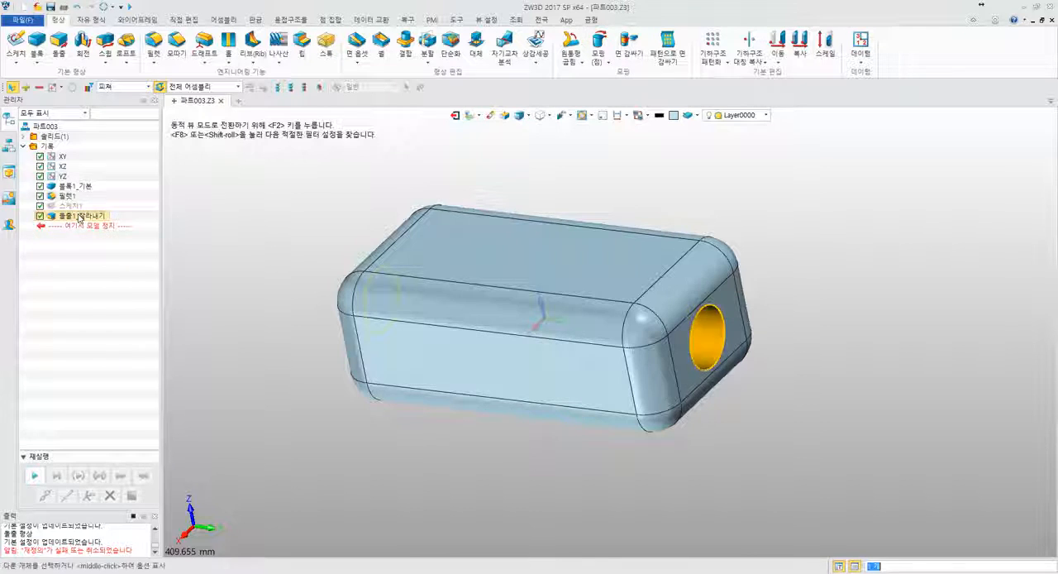
left_click(93, 242)
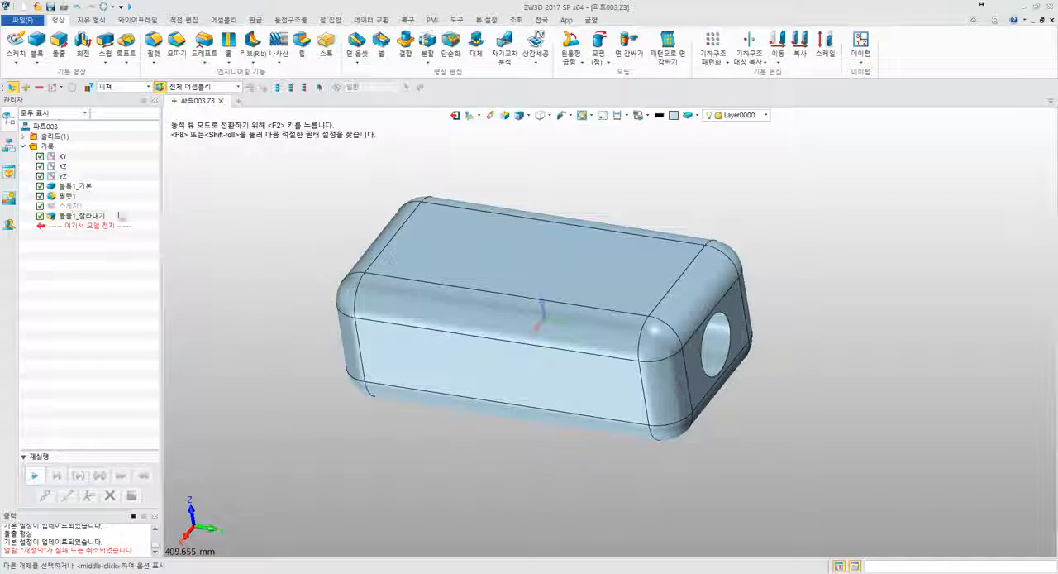
left_click(108, 217)
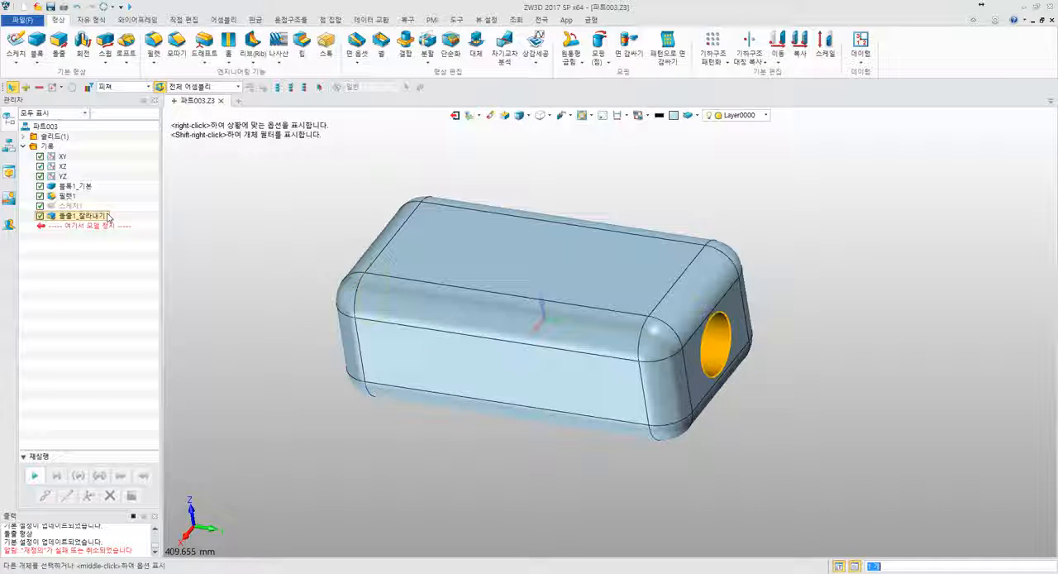
left_click(206, 229)
- Inspect the block from the hole's other end, highlighting the base block, fillet and cut features directly on the model
middle_click_drag(241, 236, 386, 252)
right_click_drag(386, 252, 371, 265)
middle_click_drag(371, 264, 387, 234)
scroll(386, 235, "up", 4)
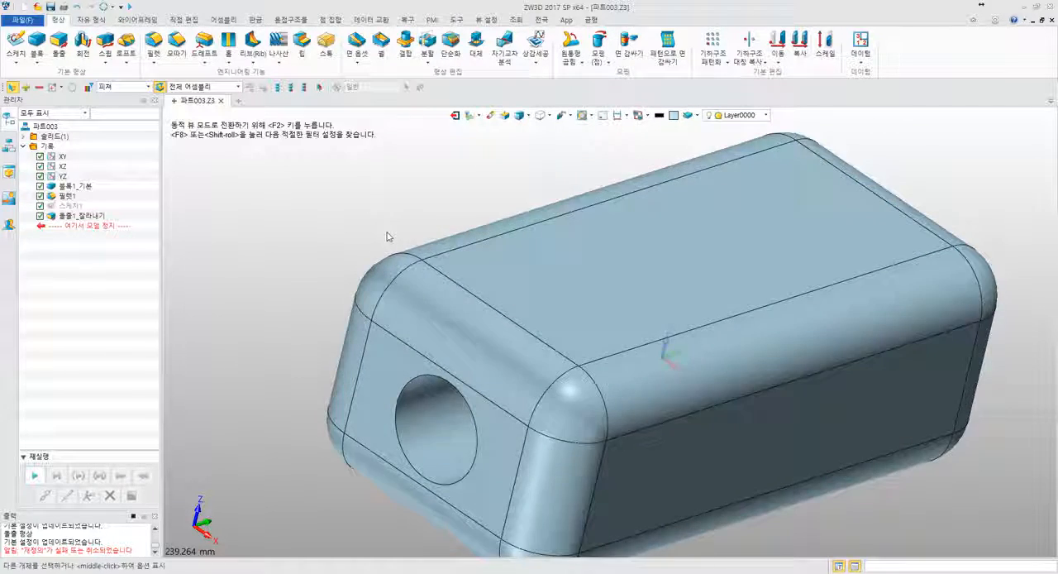
scroll(387, 228, "down", 4)
left_click(499, 234)
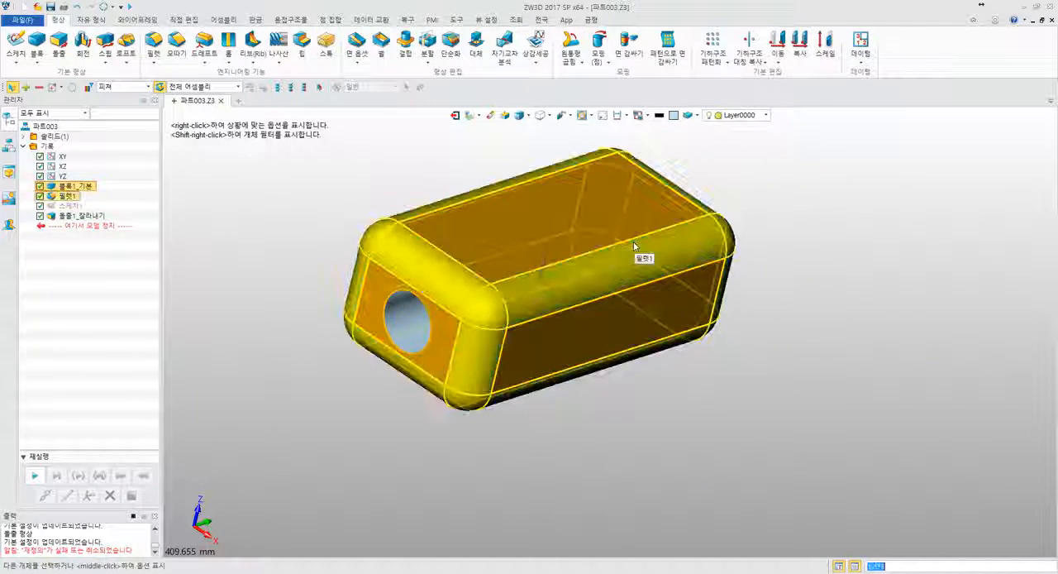
scroll(613, 256, "down", 2)
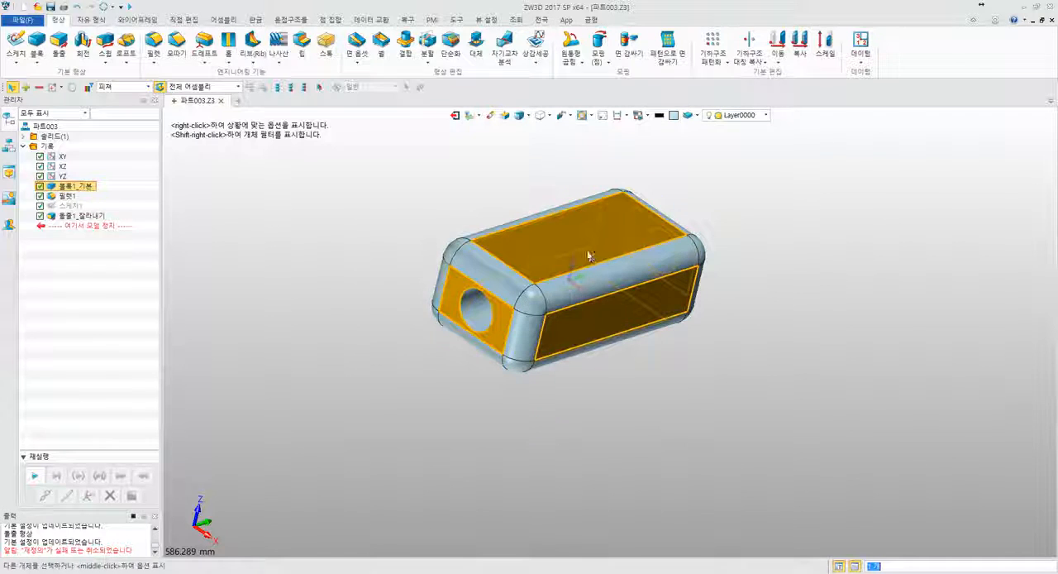
left_click(480, 310)
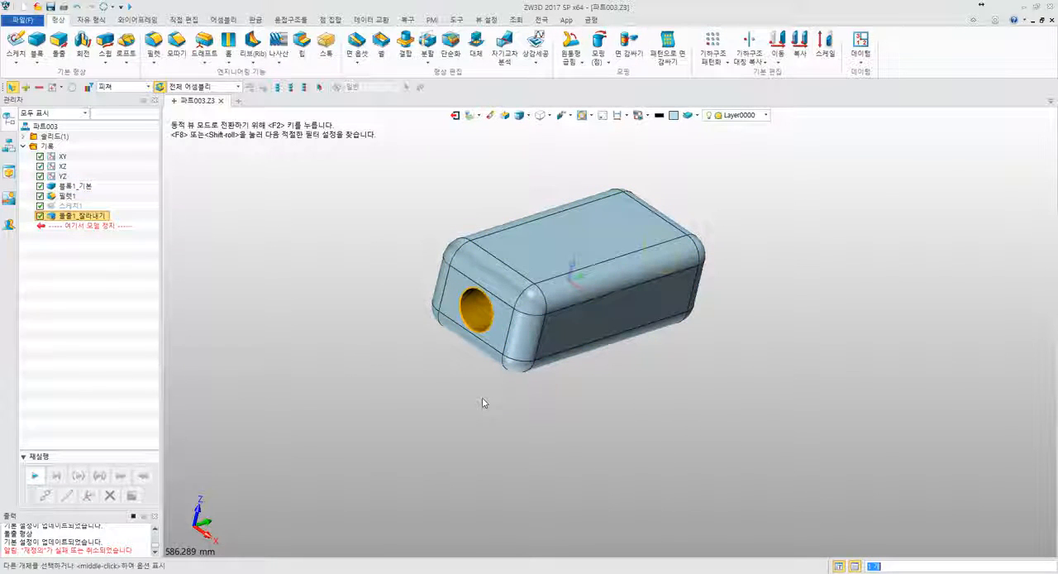
left_click(482, 398)
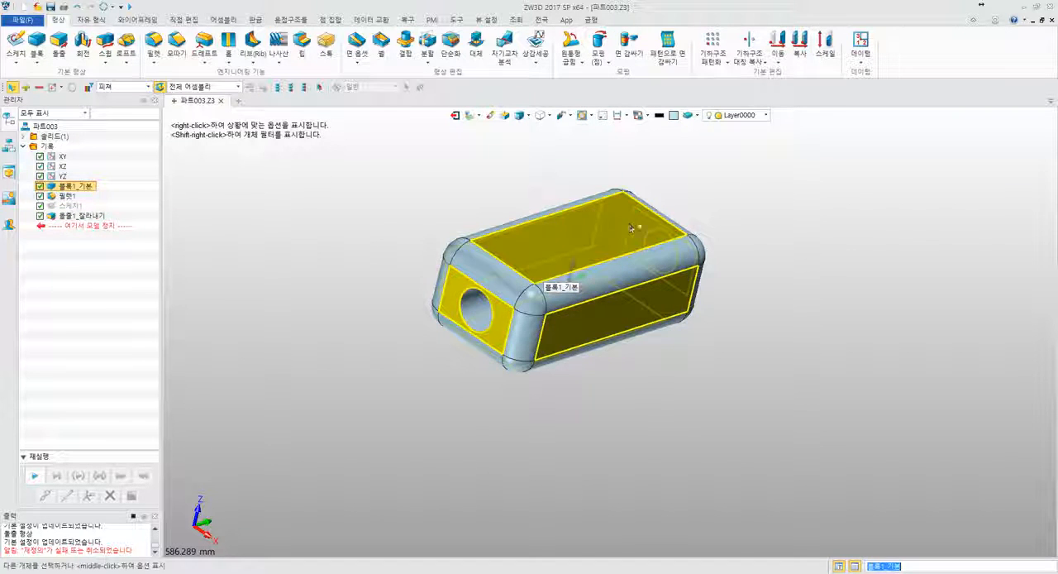
middle_click_drag(631, 228, 572, 228)
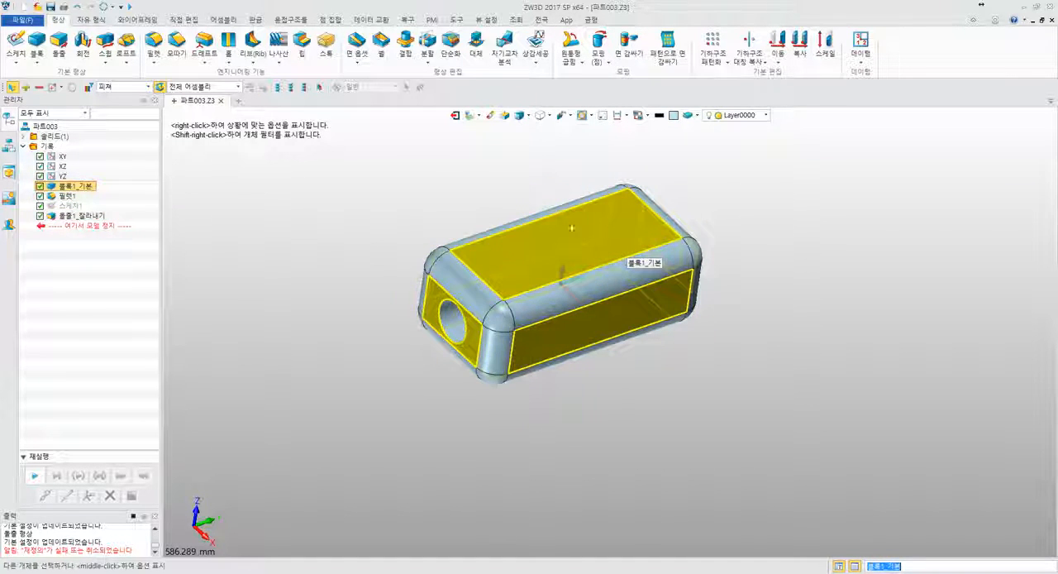
left_click(445, 321)
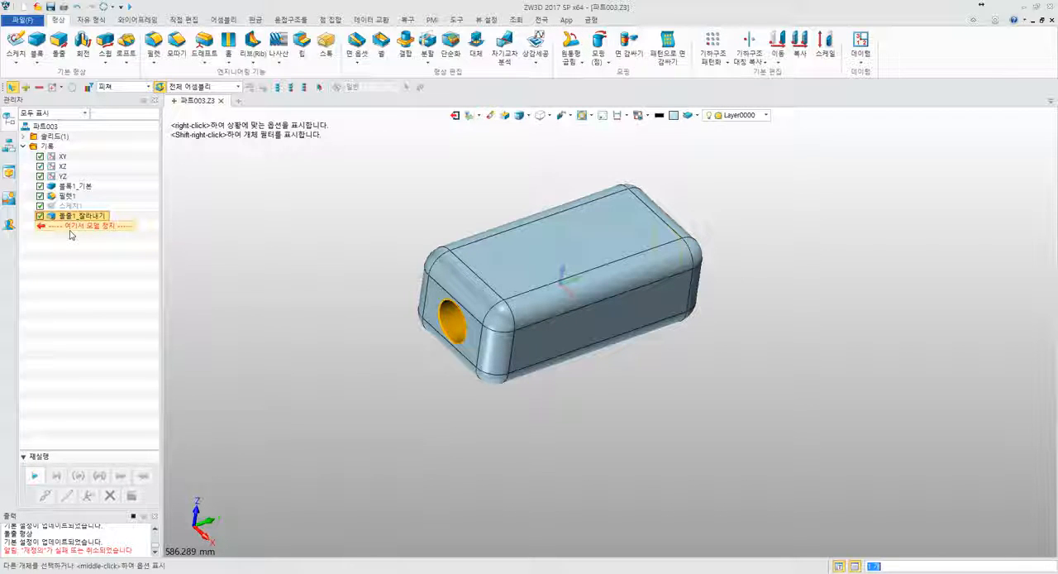
scroll(449, 308, "up", 5)
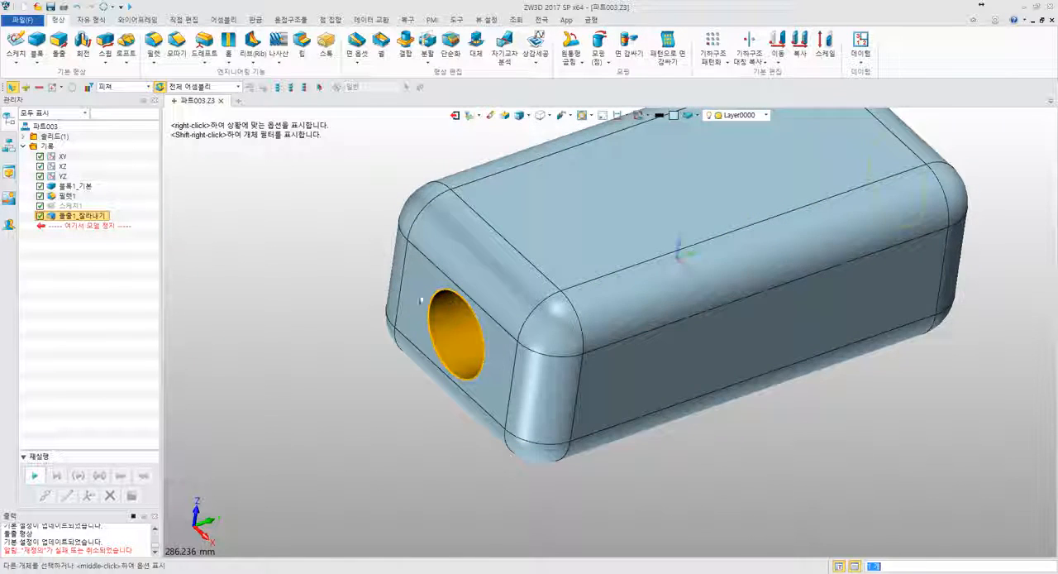
- Set the selection filter to All and select two individual fillet faces bordering the block's holed end face
scroll(334, 310, "down", 3)
right_click_drag(333, 309, 430, 300)
scroll(476, 313, "up", 4)
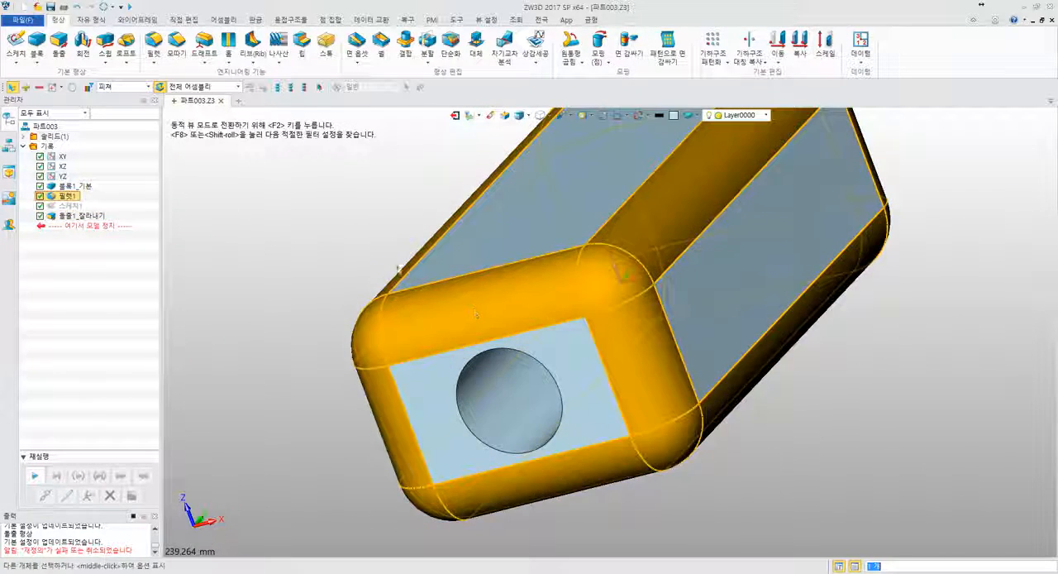
left_click(141, 91)
left_click(120, 99)
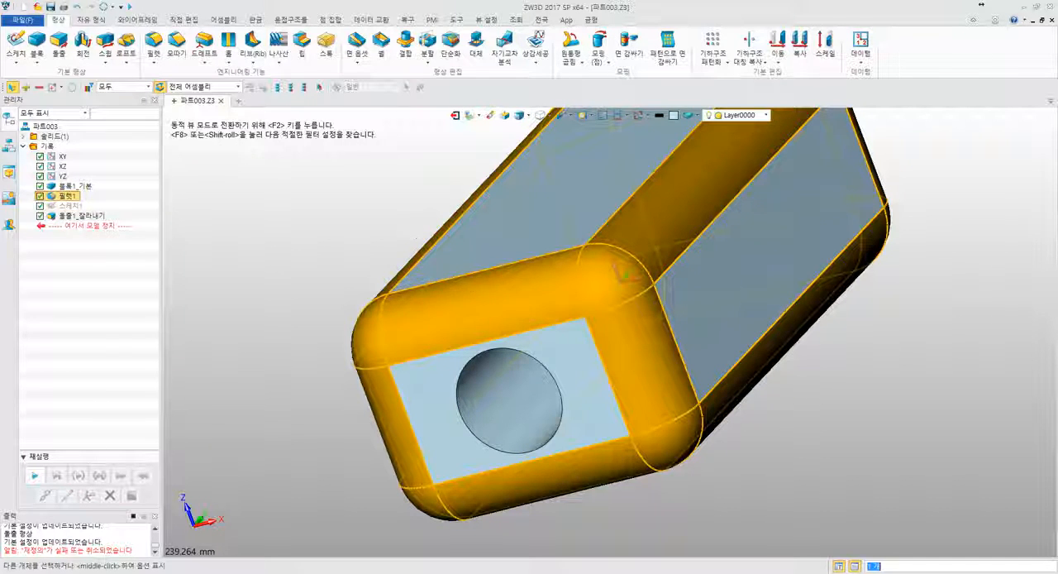
left_click(470, 309)
left_click(541, 478)
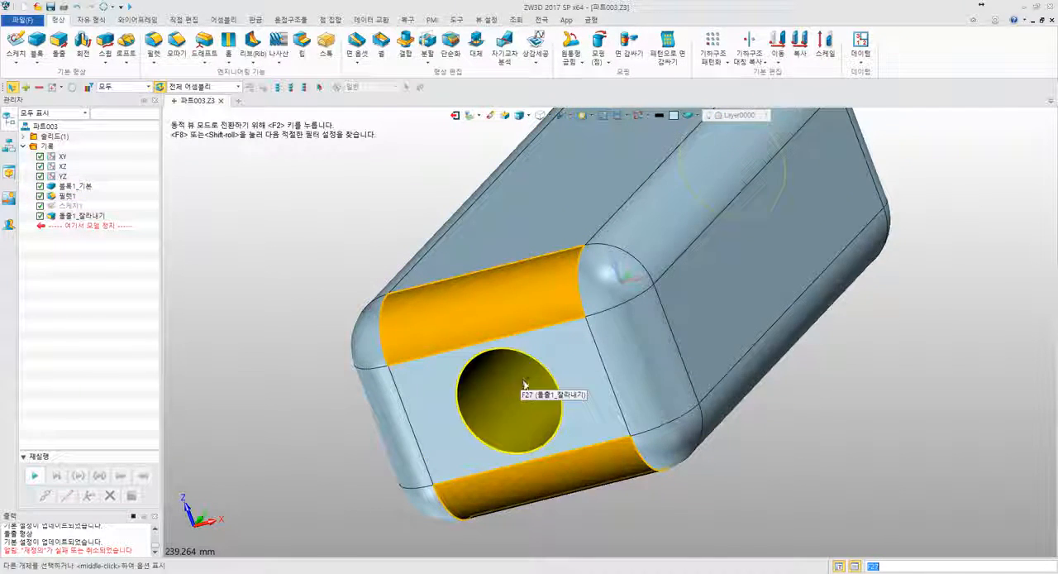
- Inspect the faces around the hole in the block's end and select the hole's circular edge
right_click_drag(524, 382, 510, 362)
scroll(510, 363, "down", 4)
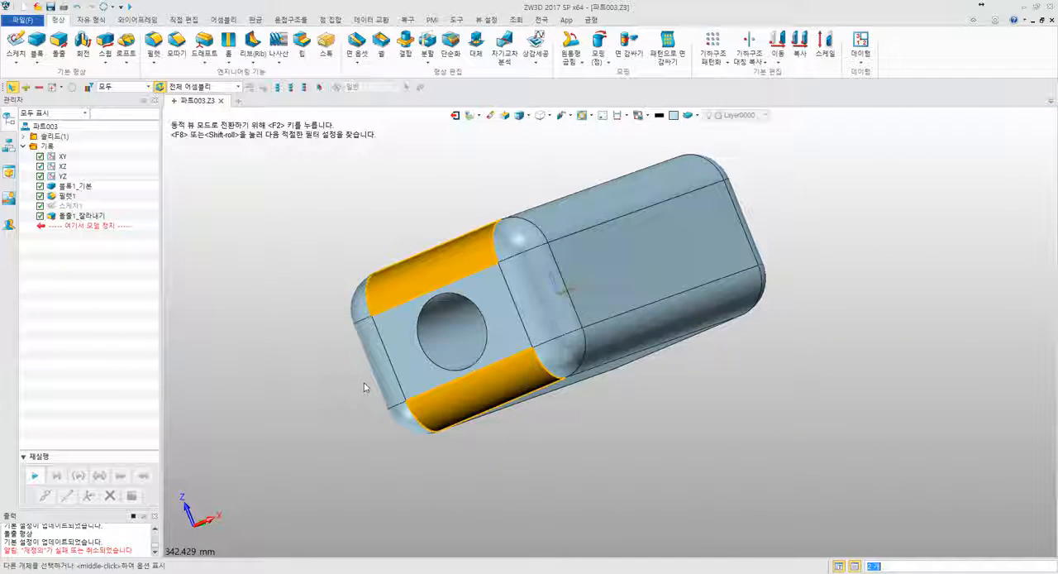
scroll(446, 315, "up", 7)
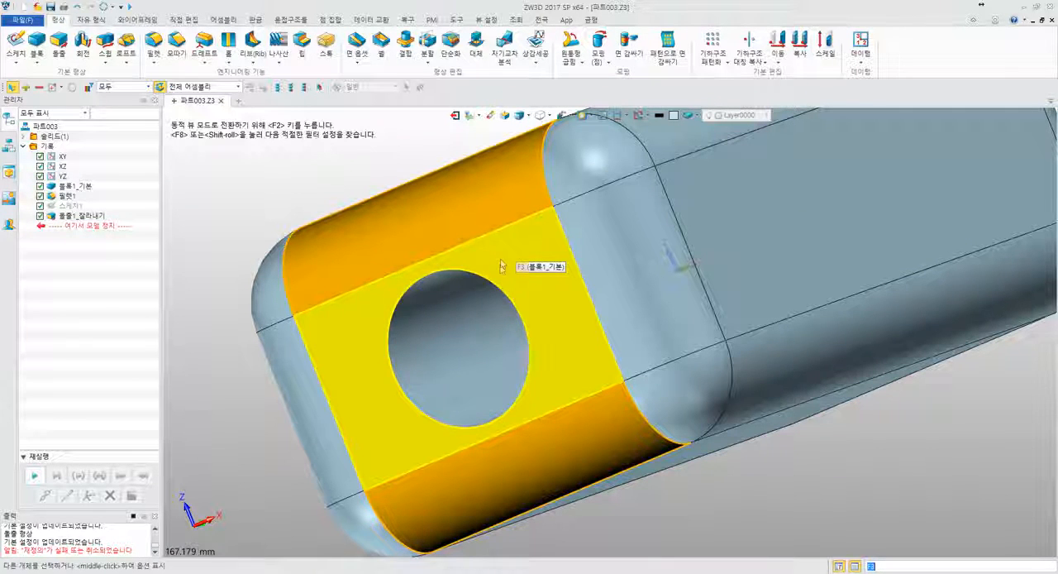
scroll(501, 264, "down", 4)
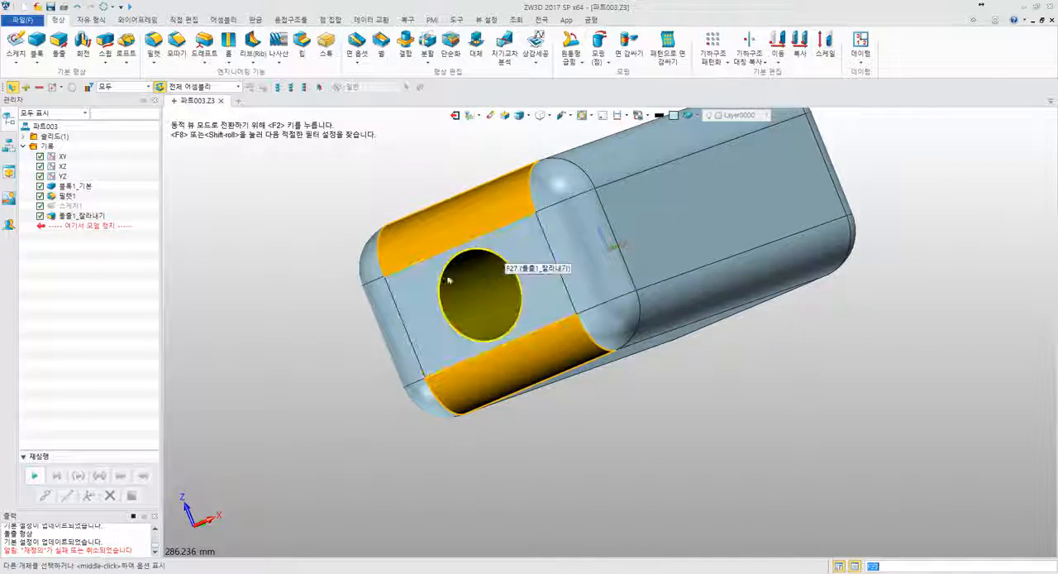
middle_click_drag(447, 281, 360, 290)
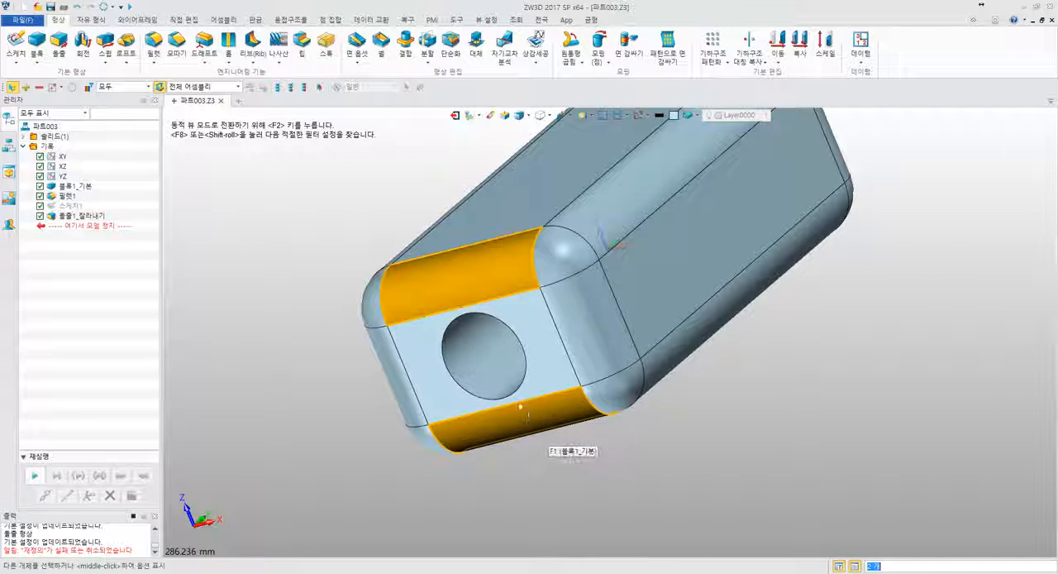
left_click(461, 320)
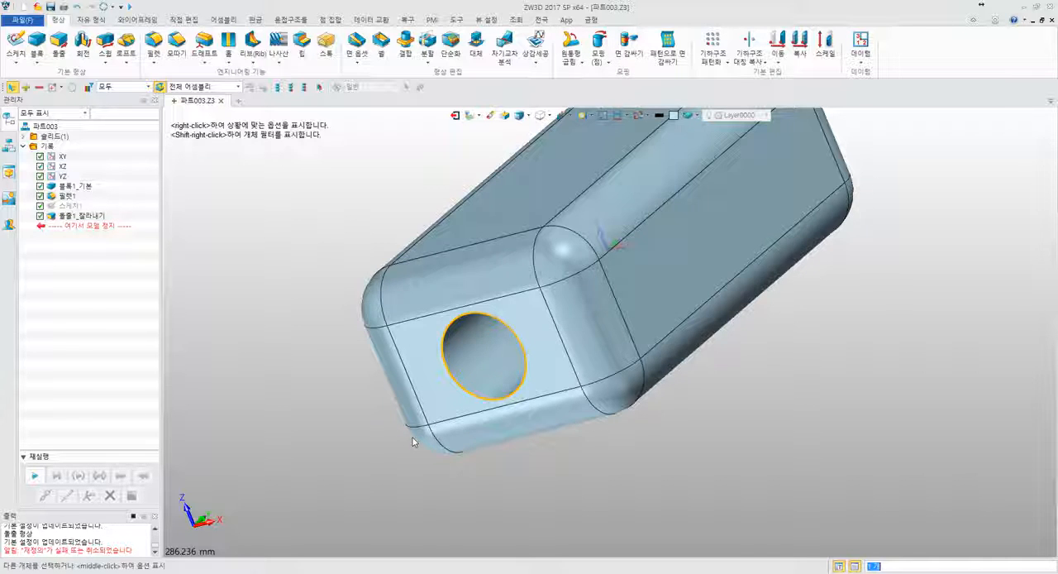
- Examine the filleted block and its through hole from several angles and distances
scroll(413, 437, "down", 4)
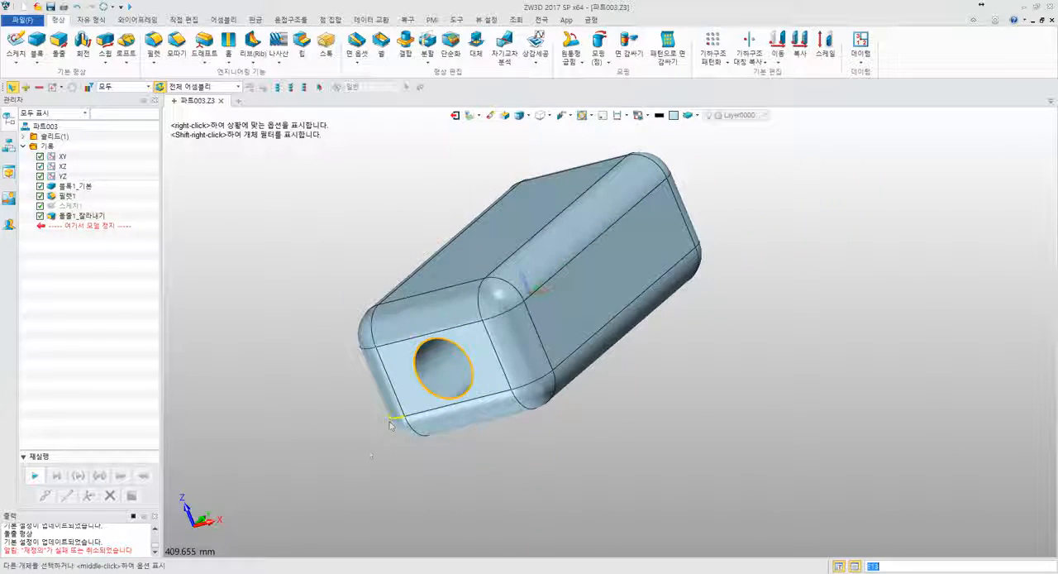
middle_click_drag(366, 449, 500, 401)
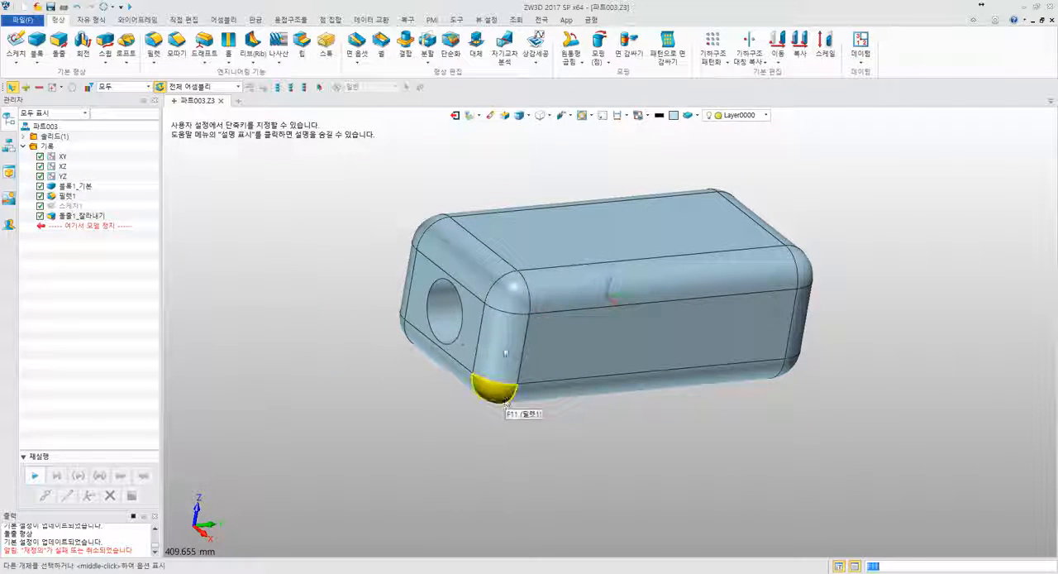
middle_click_drag(568, 413, 512, 426)
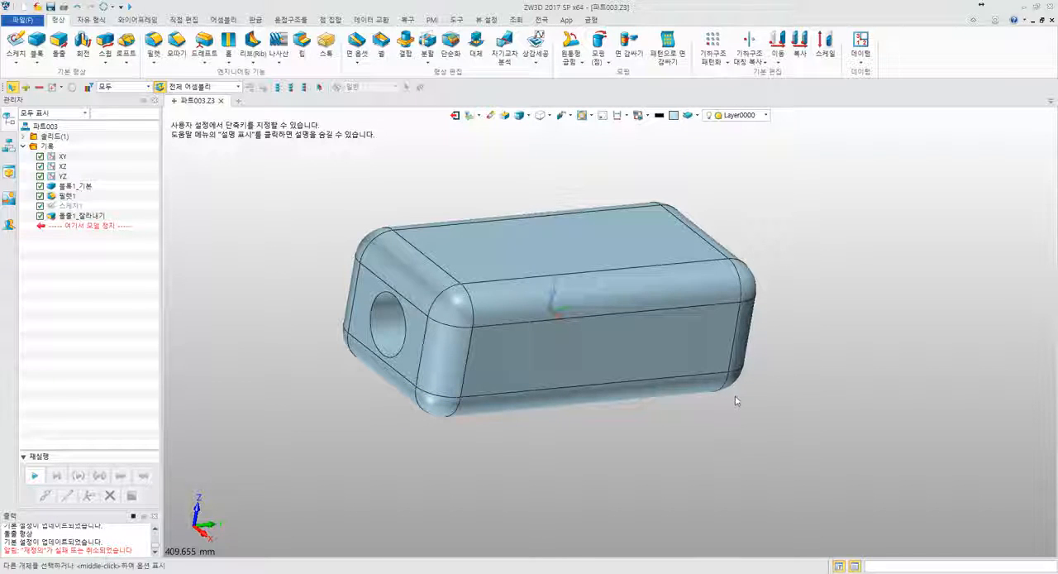
middle_click_drag(730, 402, 778, 392)
scroll(651, 418, "up", 5)
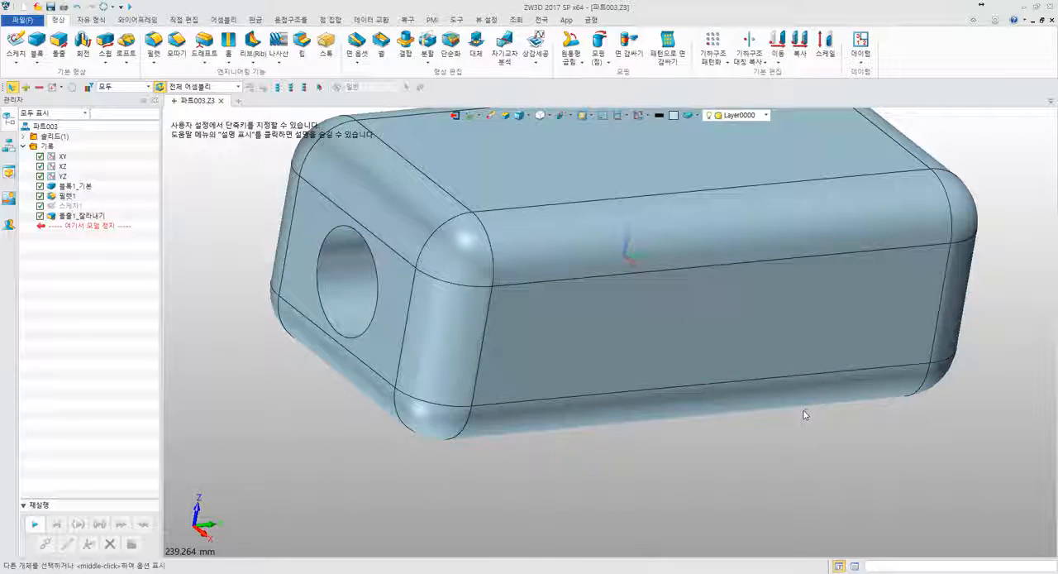
middle_click_drag(793, 415, 736, 465)
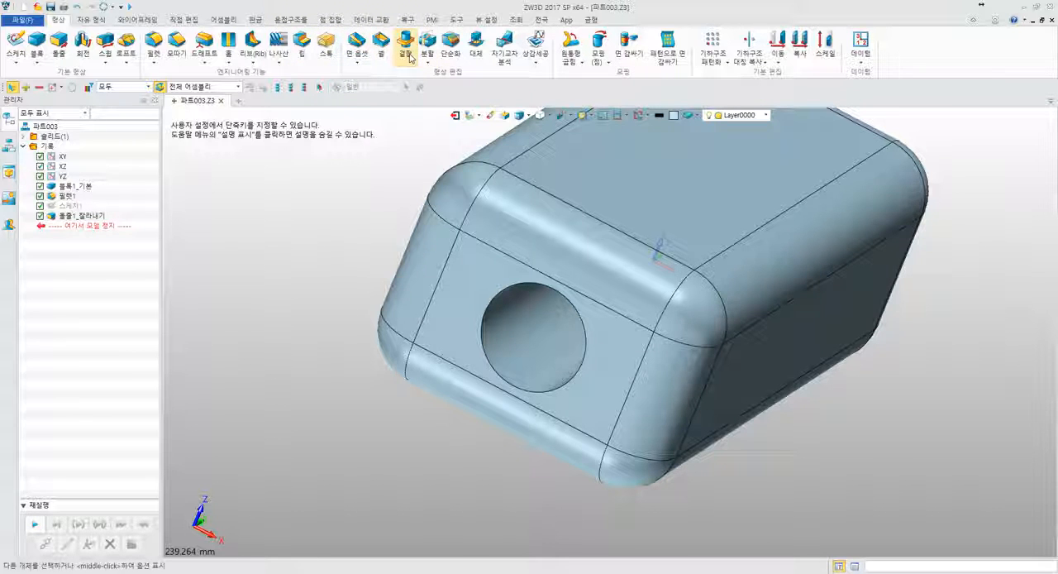
right_click_drag(402, 169, 389, 210)
scroll(393, 182, "down", 3)
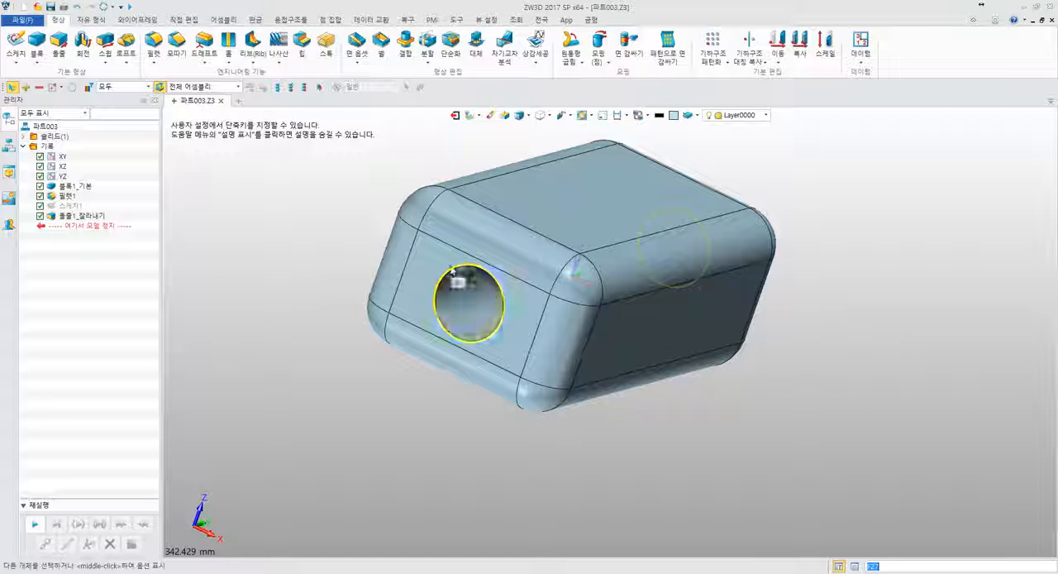
middle_click_drag(390, 281, 361, 262)
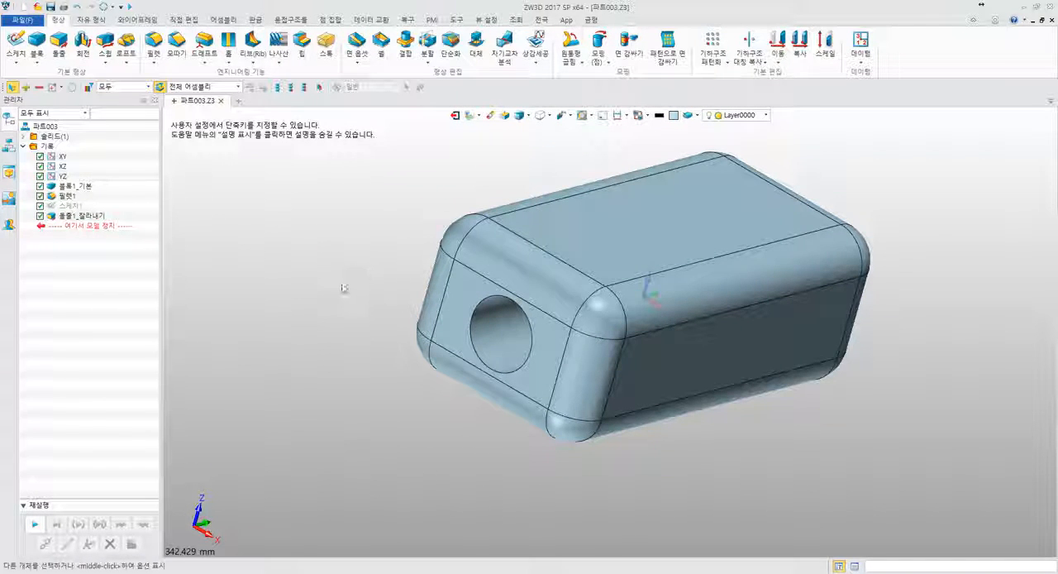
scroll(273, 239, "up", 3)
scroll(297, 227, "up", 2)
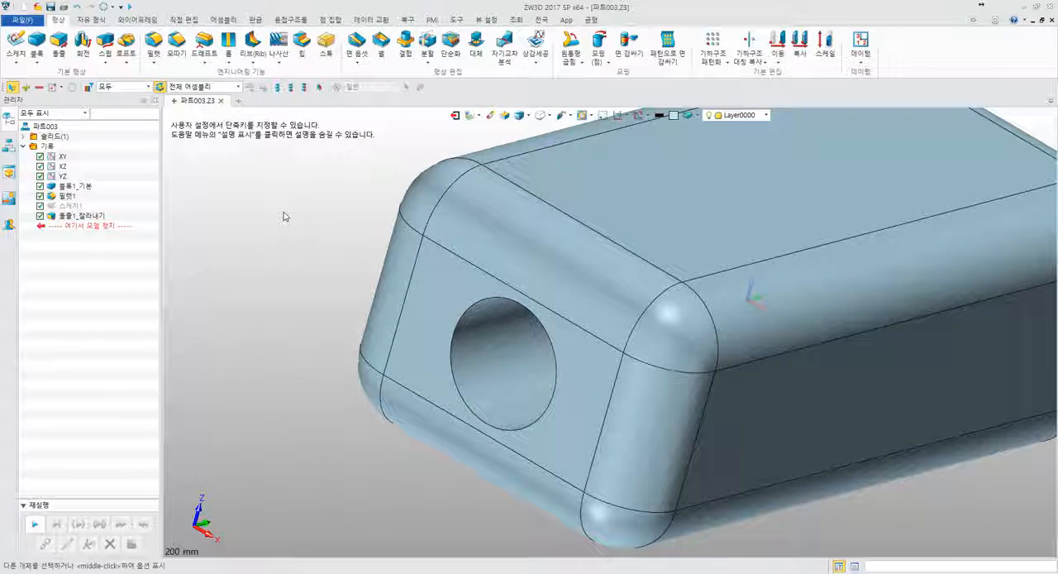
scroll(283, 209, "down", 3)
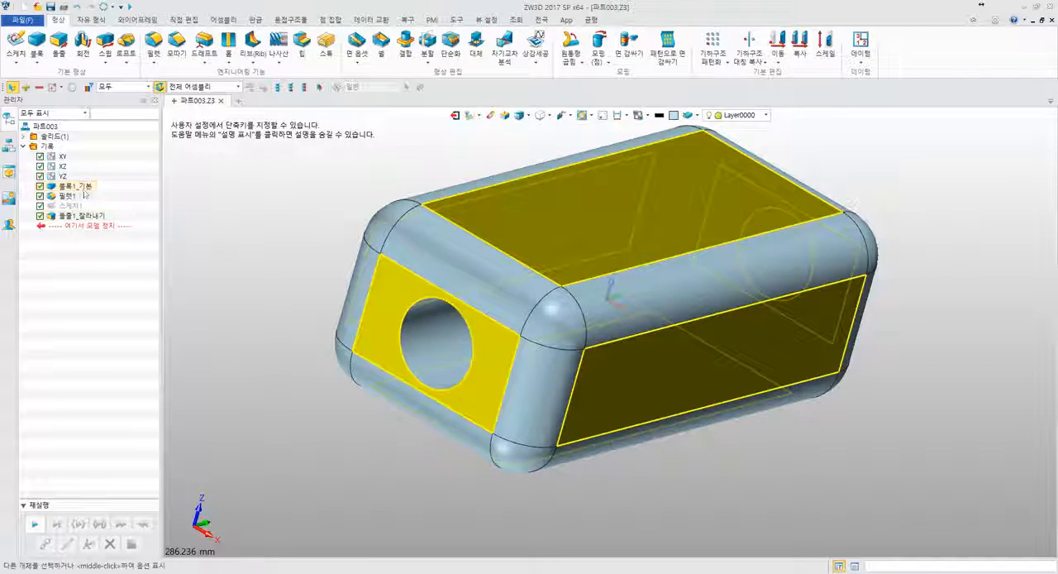
- Redefine the base block feature, setting its height to 100 mm
left_click(89, 186)
right_click(94, 189)
left_click(118, 191)
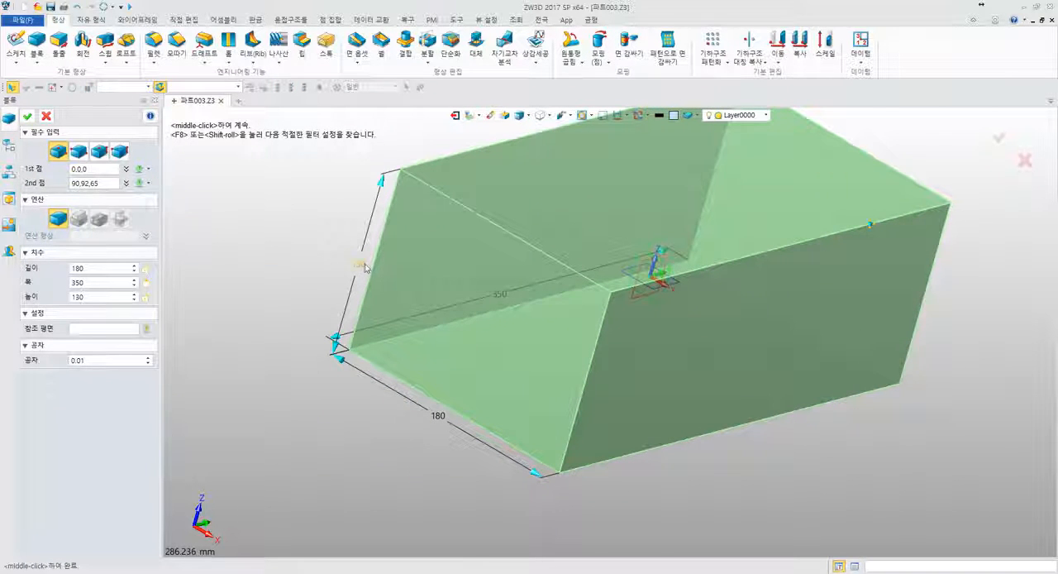
left_click(365, 265)
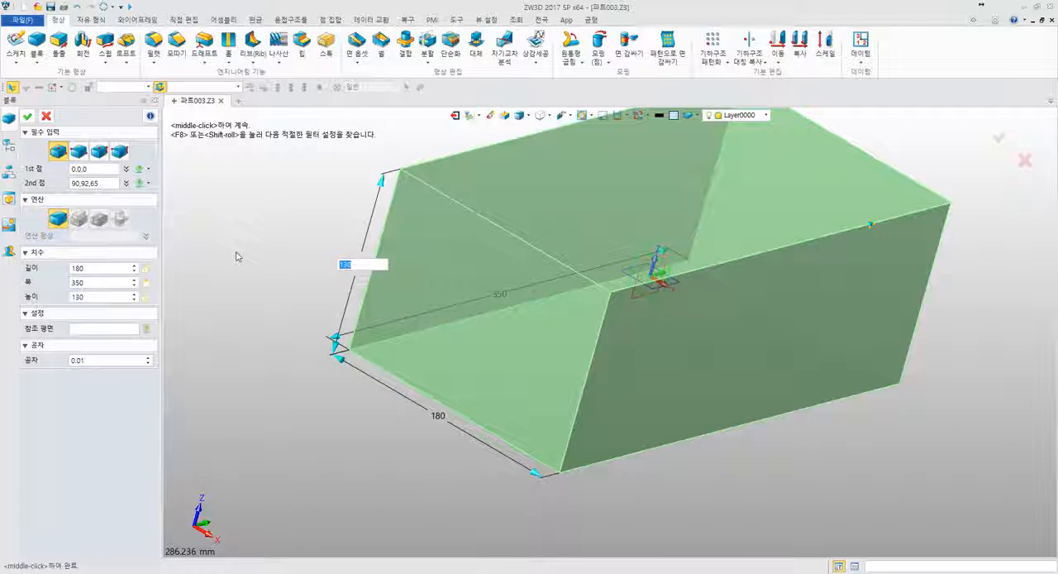
type("100")
key("Return")
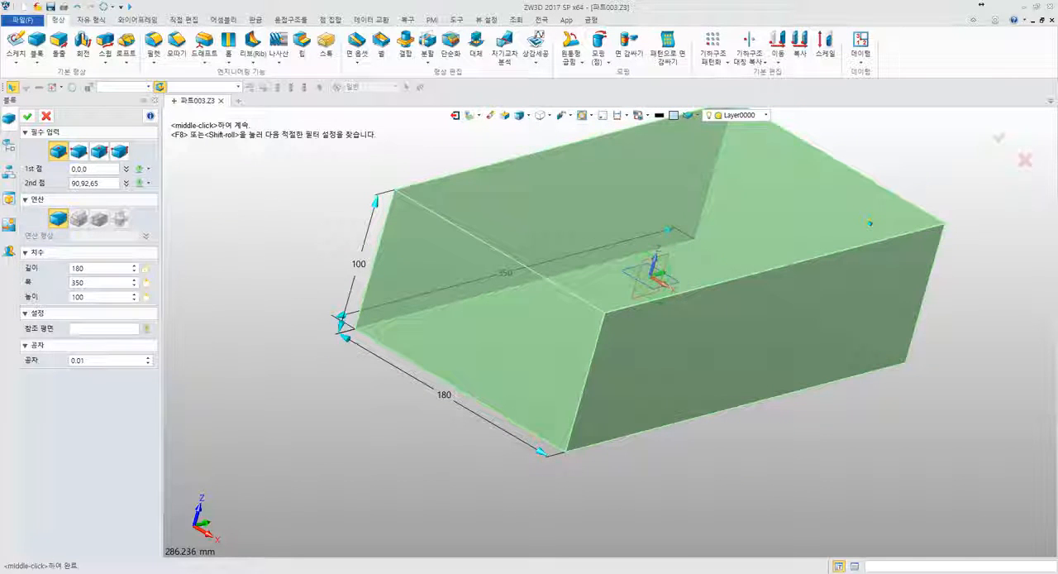
- Set the base block's length and width to 100 mm each and apply the redefinition
left_click(444, 394)
type("100")
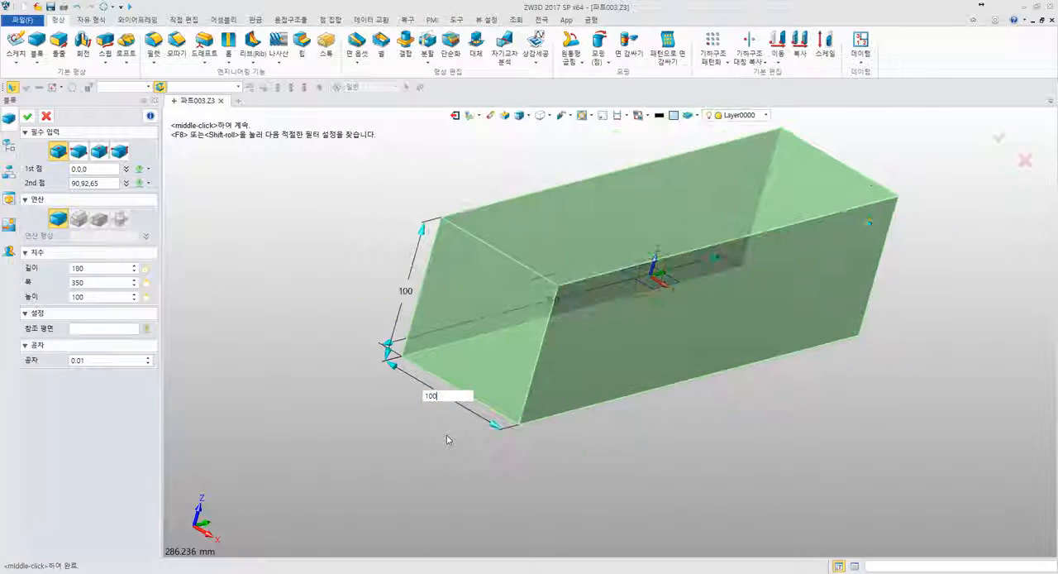
key("Return")
right_click_drag(414, 411, 541, 368)
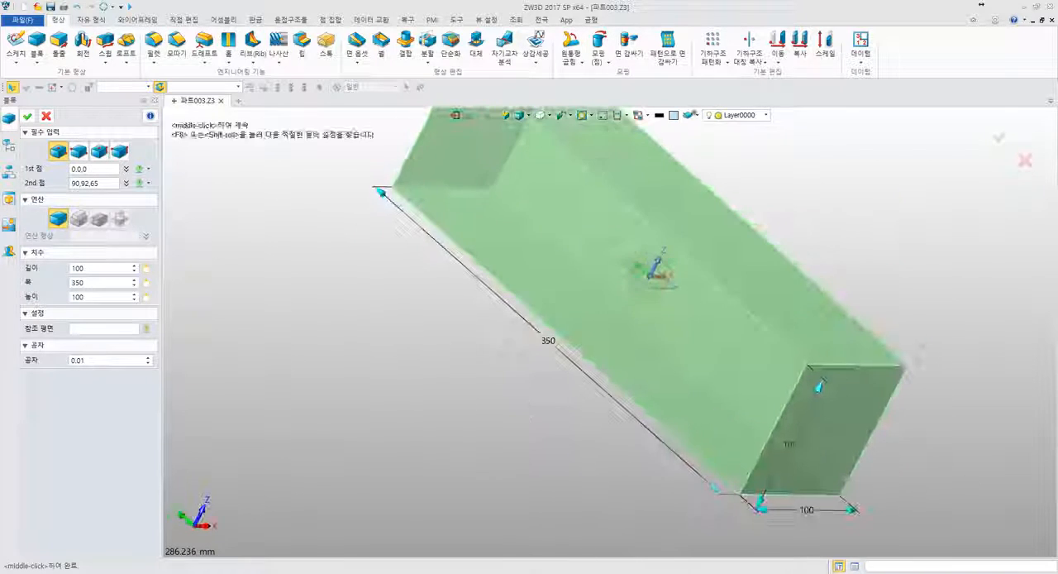
left_click(545, 340)
type("100")
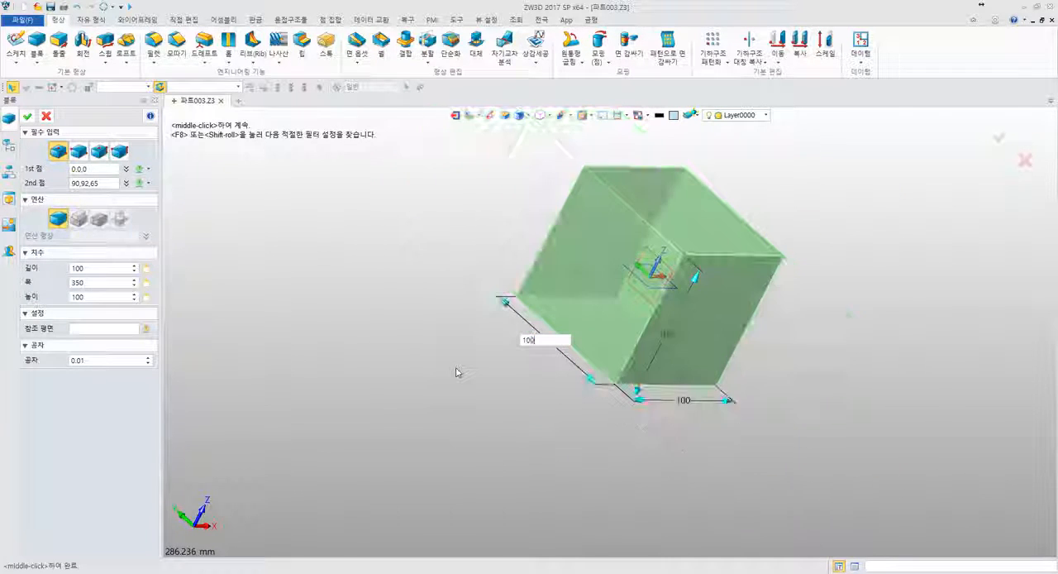
key("Return")
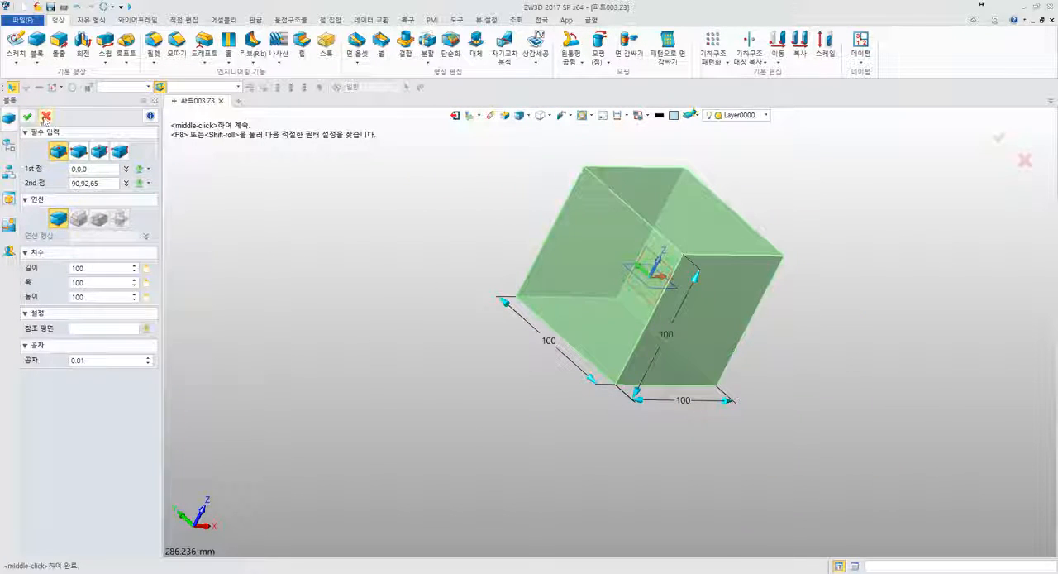
left_click(27, 116)
- Examine how the hole meets the fillets on the resized cube, selecting the fillet face beside the hole
right_click_drag(407, 271, 338, 208)
scroll(461, 259, "up", 2)
scroll(460, 260, "up", 2)
right_click_drag(461, 259, 520, 274)
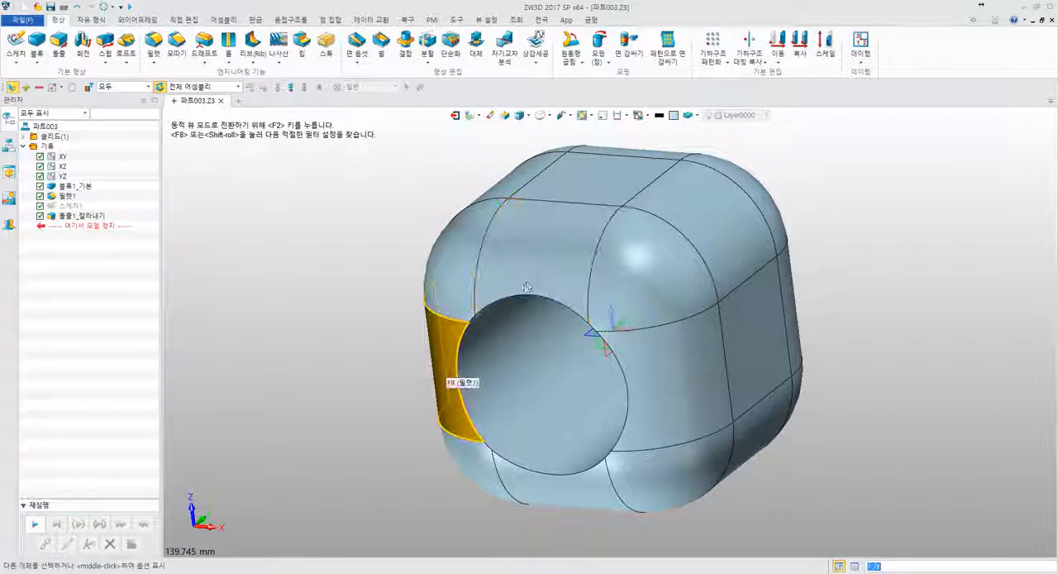
left_click(468, 355)
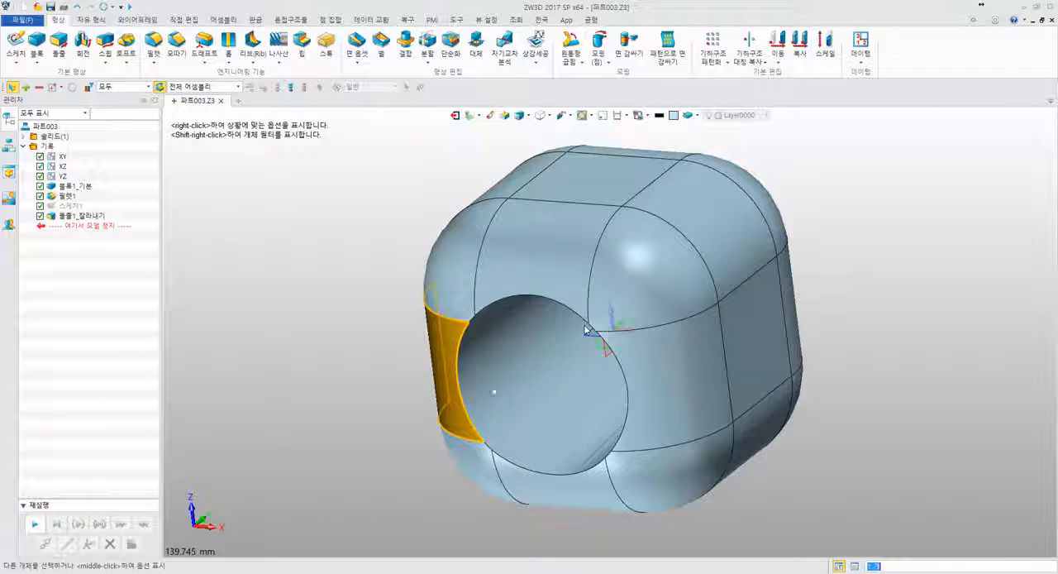
middle_click_drag(569, 316, 522, 287)
scroll(523, 288, "down", 2)
left_click(351, 260)
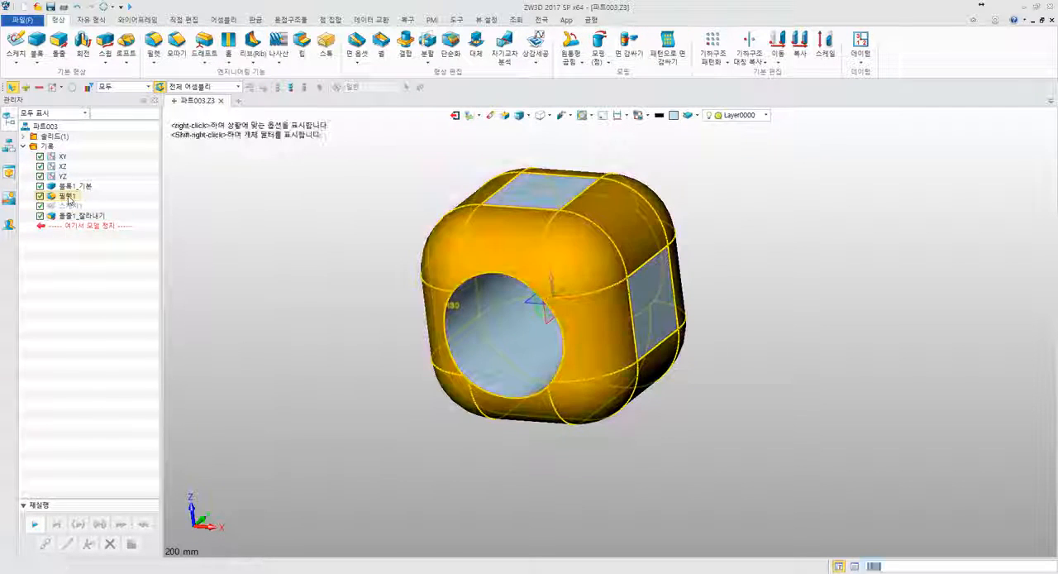
- Redefine the fillet on the cube's 12 edges with the radius expression 100/3
right_click(66, 196)
left_click(81, 183)
middle_click(372, 277)
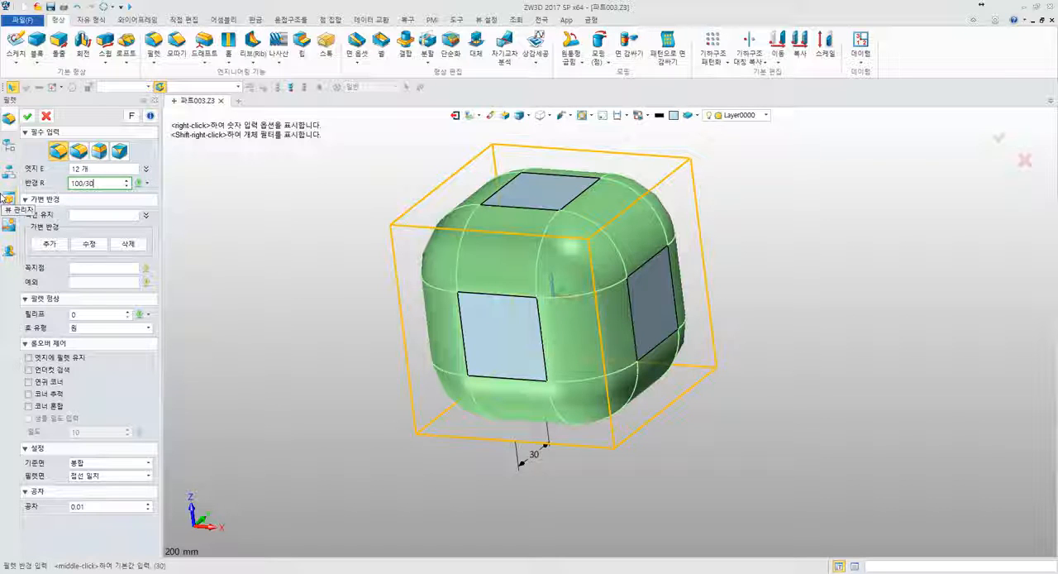
type("100/3")
key("Return")
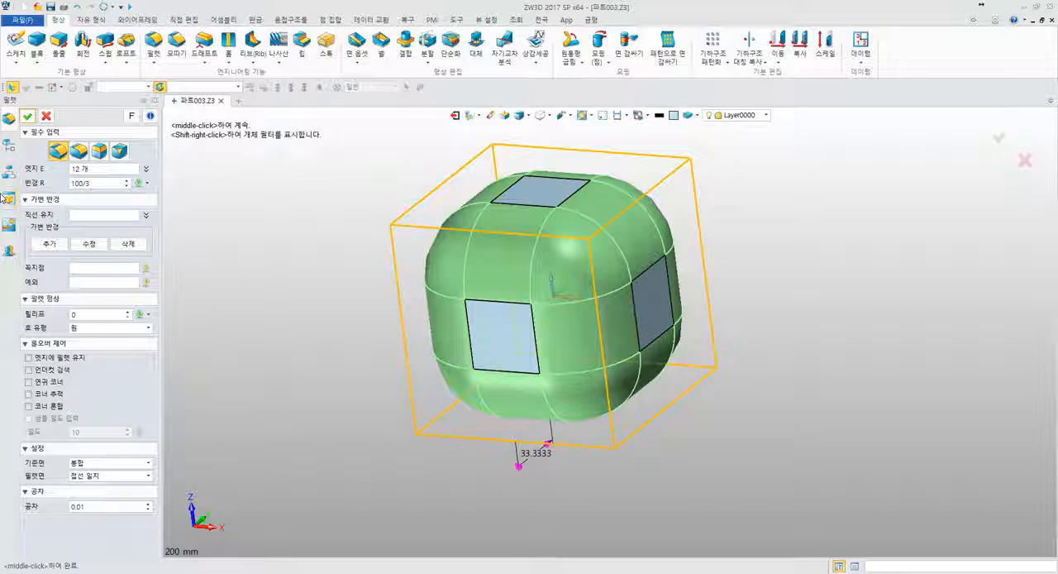
left_click(28, 115)
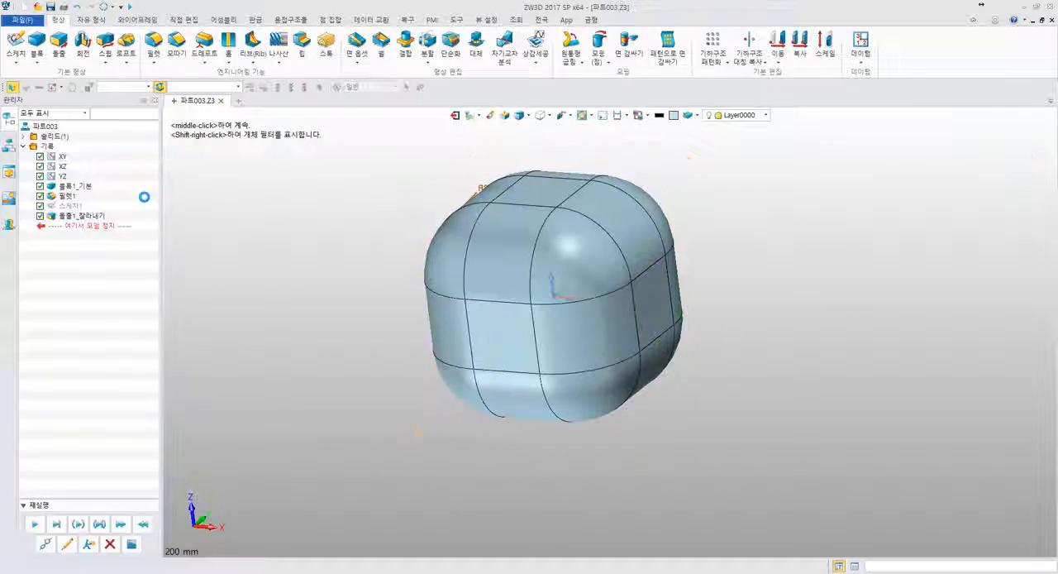
- Examine the rounded cube's updated fillet faces and the hole opening from both ends
right_click_drag(361, 237, 407, 232)
mouse_move(476, 241)
right_mouse_down()
mouse_move(433, 239)
mouse_move(494, 248)
right_mouse_up()
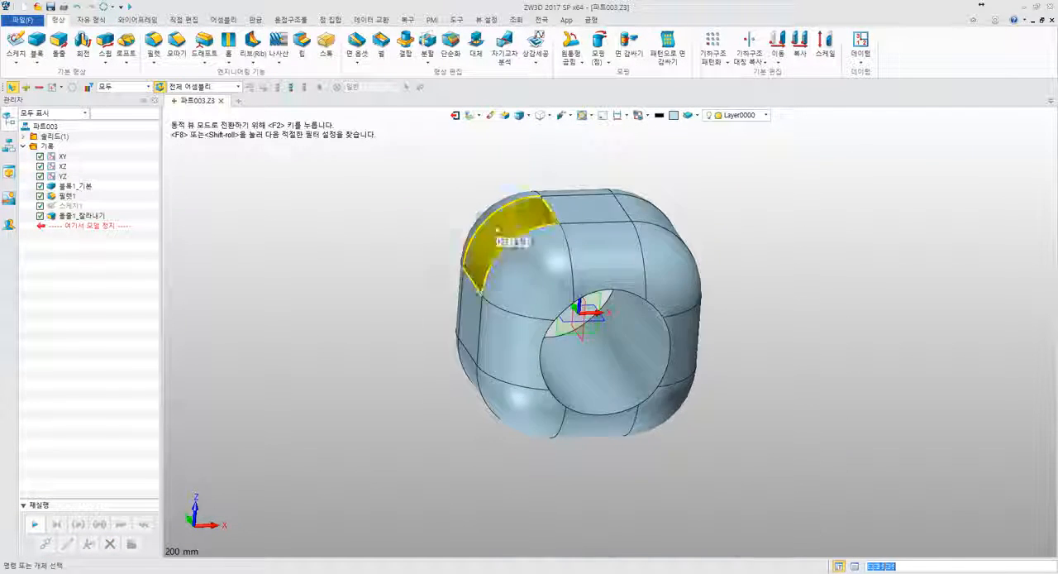
scroll(525, 213, "up", 5)
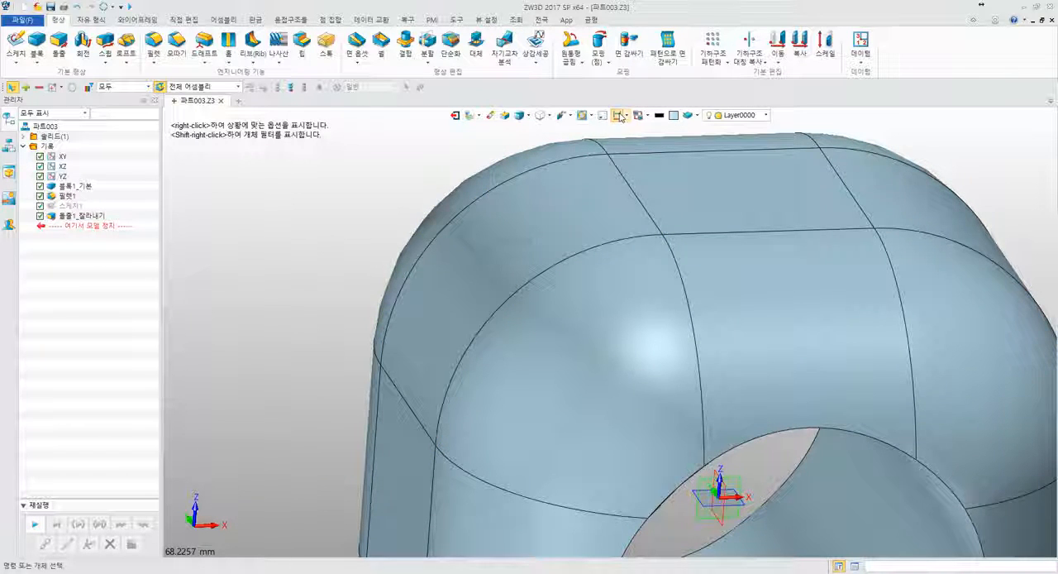
right_click_drag(499, 234, 413, 259)
scroll(417, 259, "down", 4)
middle_click_drag(419, 258, 403, 165)
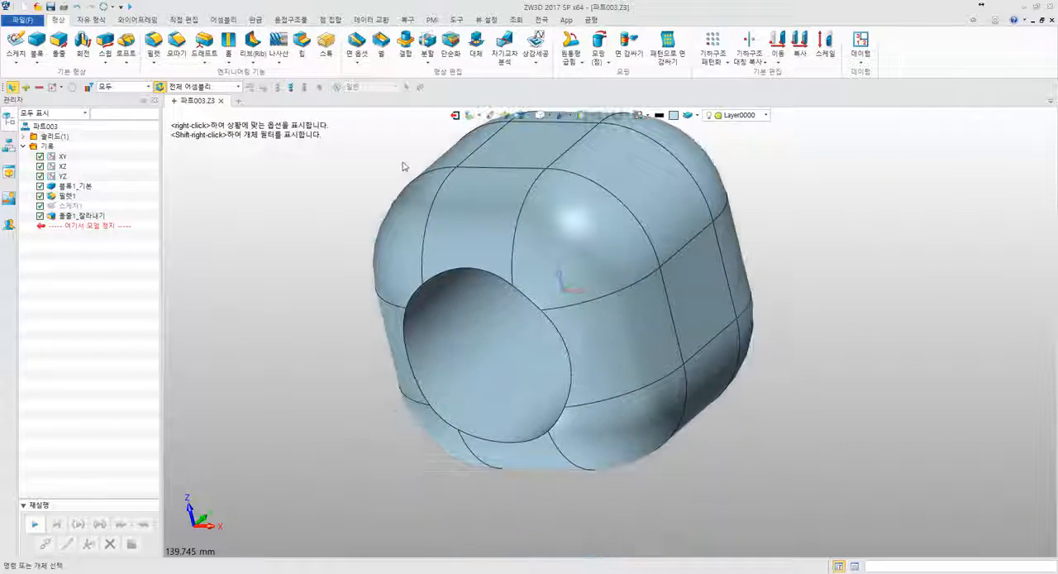
scroll(376, 208, "down", 3)
middle_click_drag(362, 211, 413, 253)
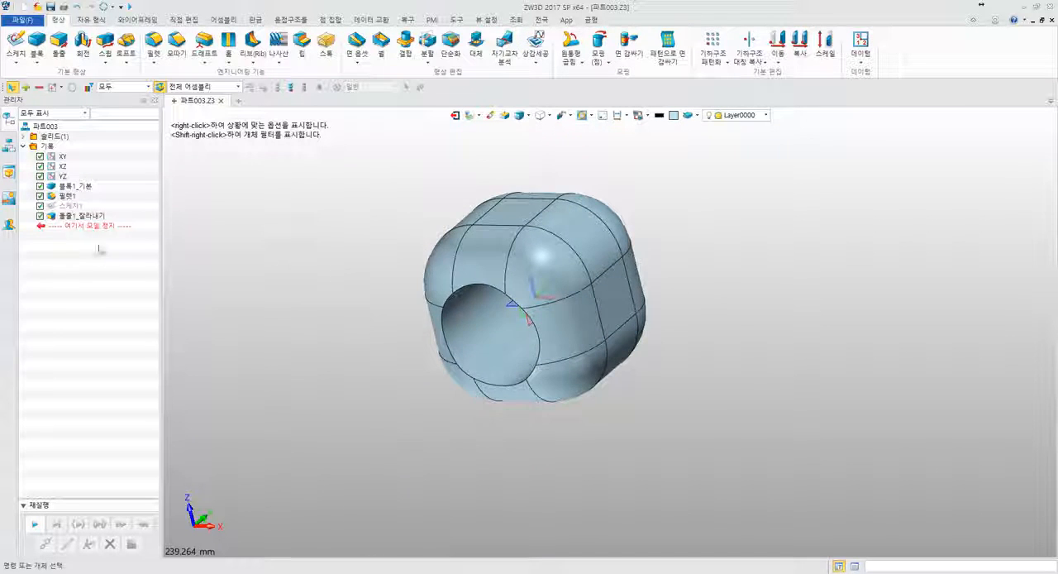
- Edit the hole sketch, set the circle's radius to 15 mm and exit the sketch
right_click(74, 206)
left_click(77, 200)
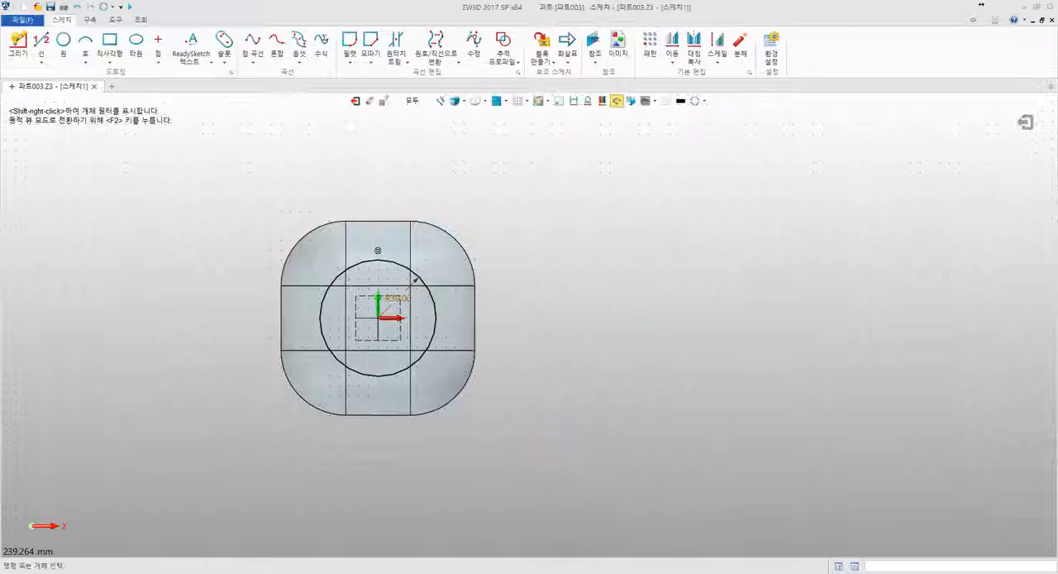
double_click(407, 299)
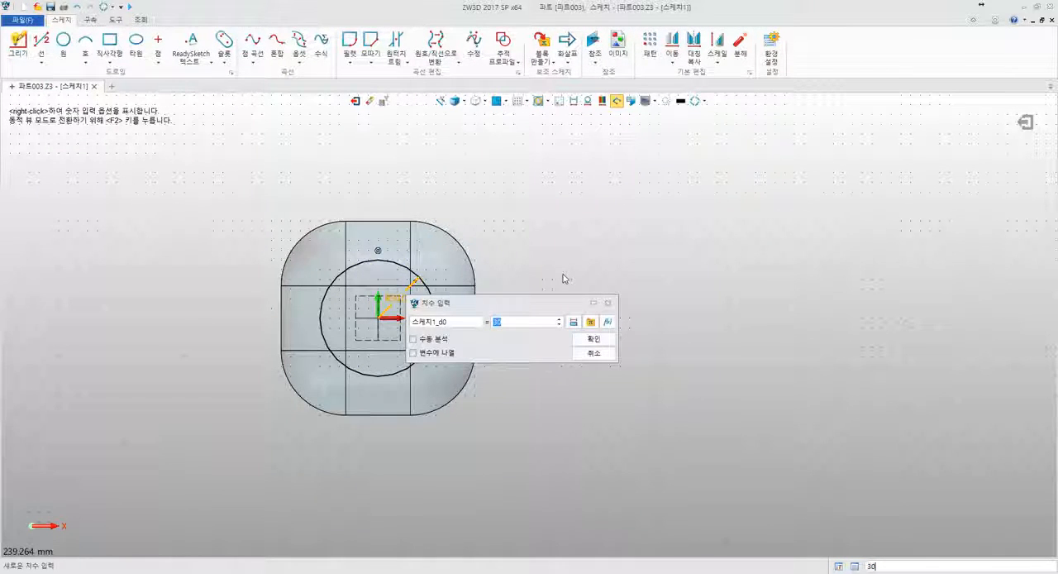
key("Return")
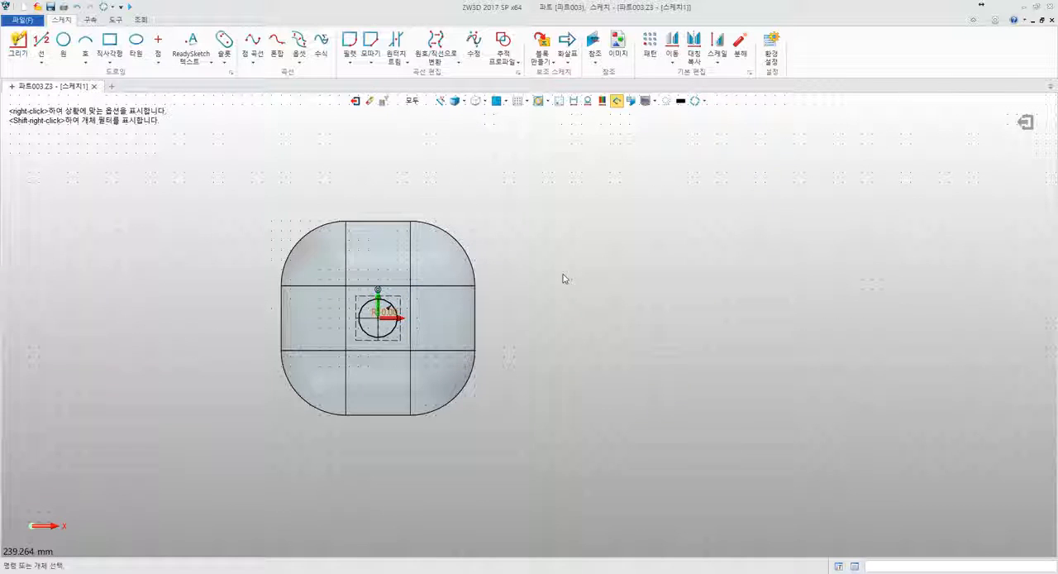
double_click(386, 314)
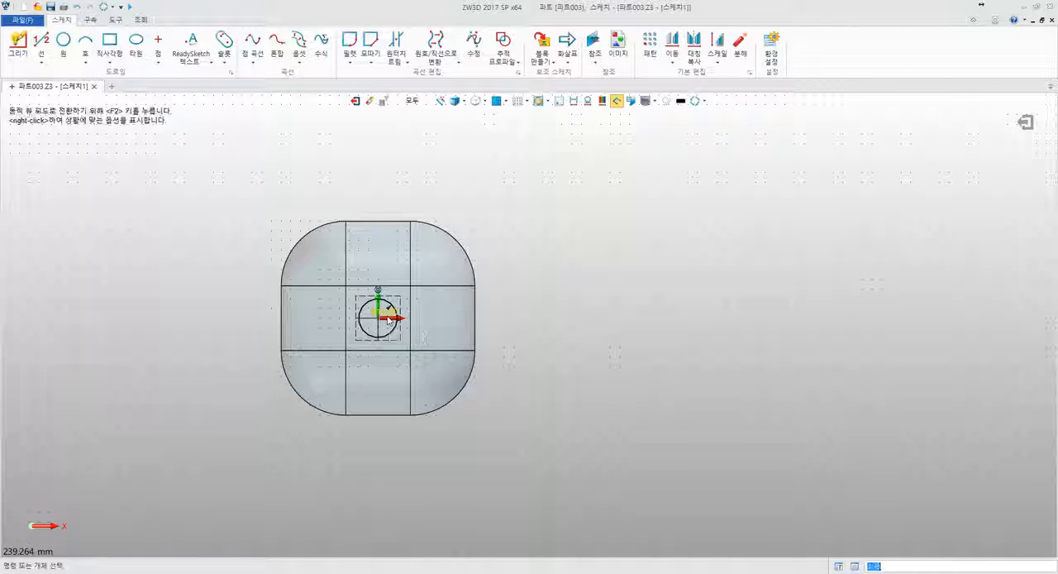
key("Return")
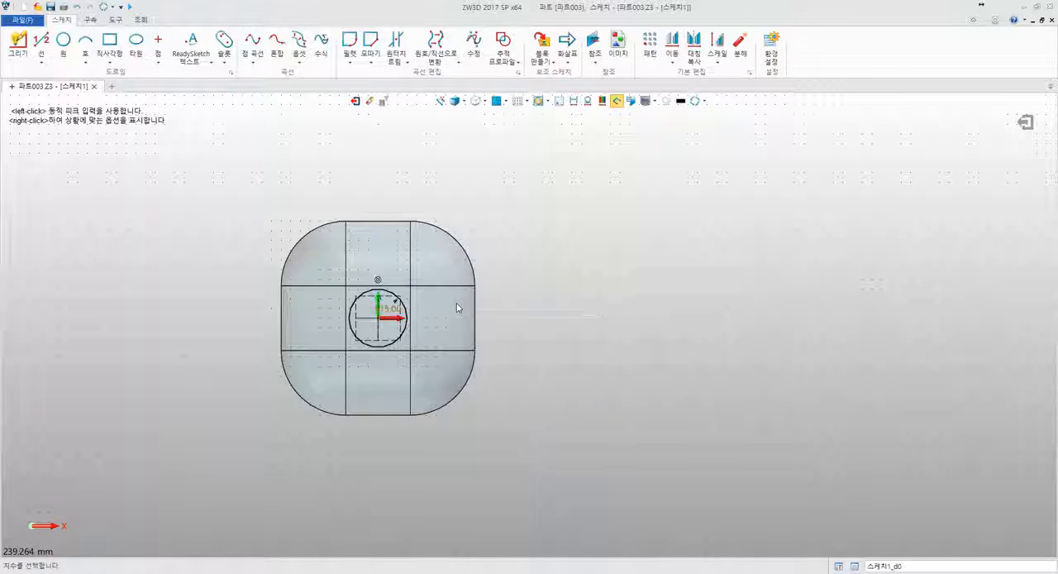
left_click(355, 100)
- Examine the resized hole and the base block's dimensions, opening the block's height value without changing it
middle_click_drag(361, 204, 355, 232)
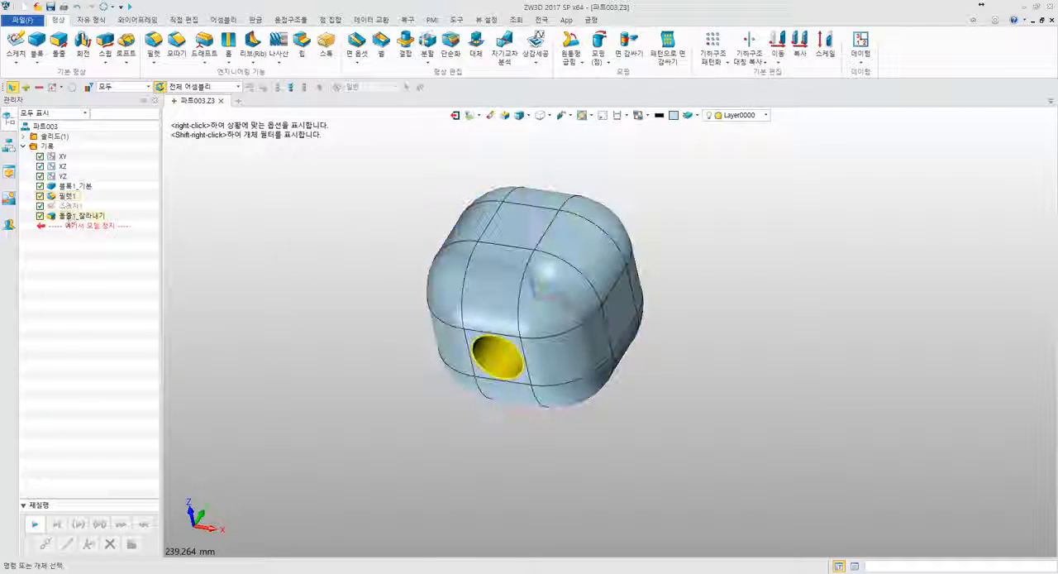
middle_click_drag(423, 201, 728, 229)
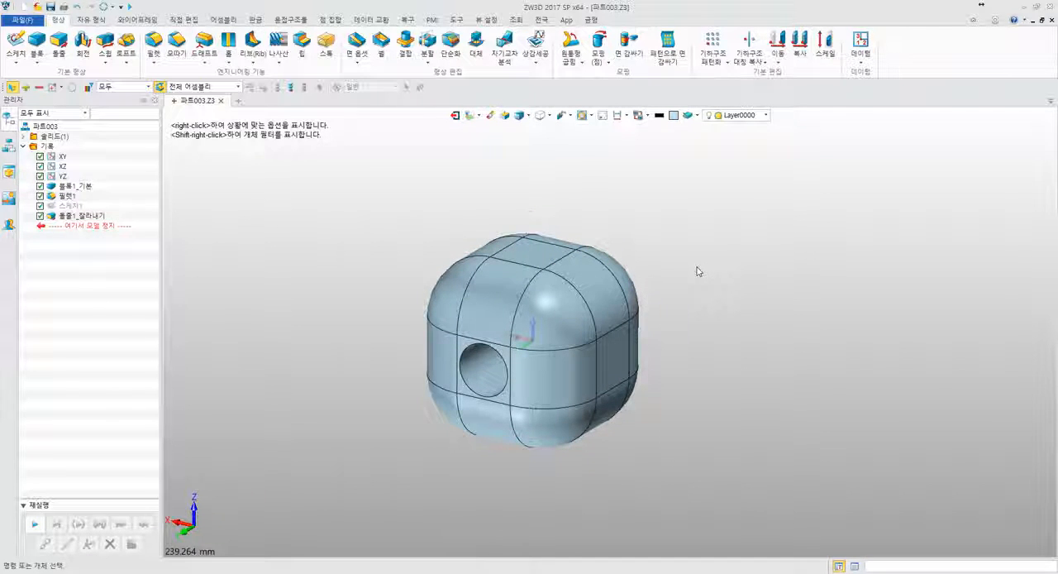
right_click_drag(698, 271, 679, 238)
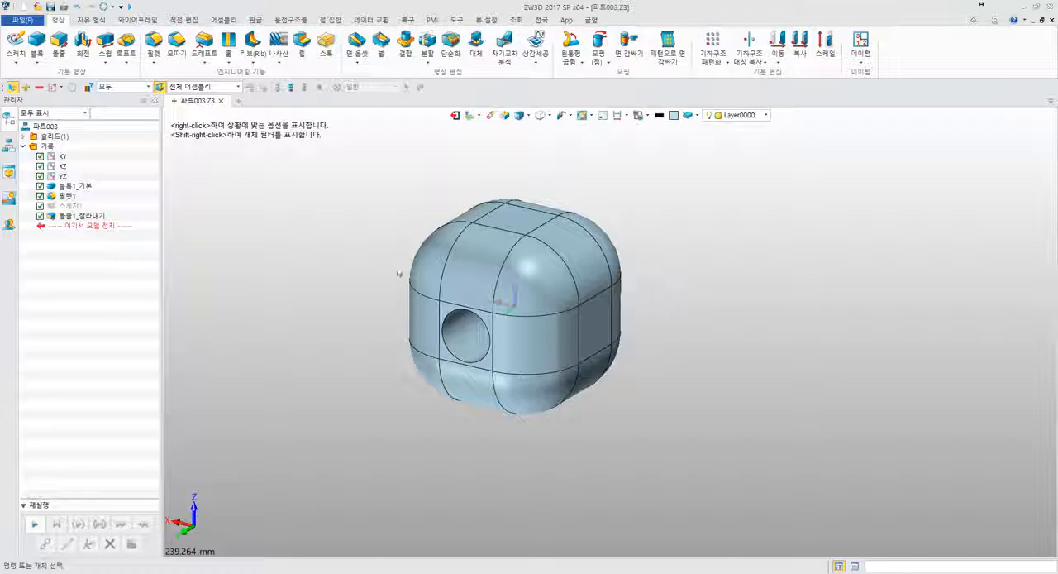
middle_click_drag(309, 240, 353, 246)
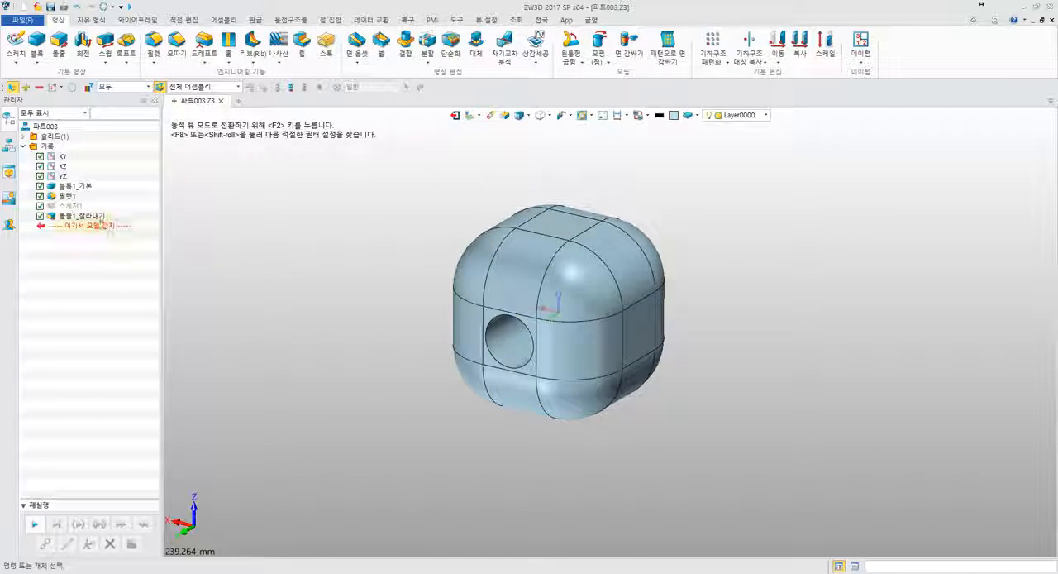
middle_click_drag(293, 243, 327, 317)
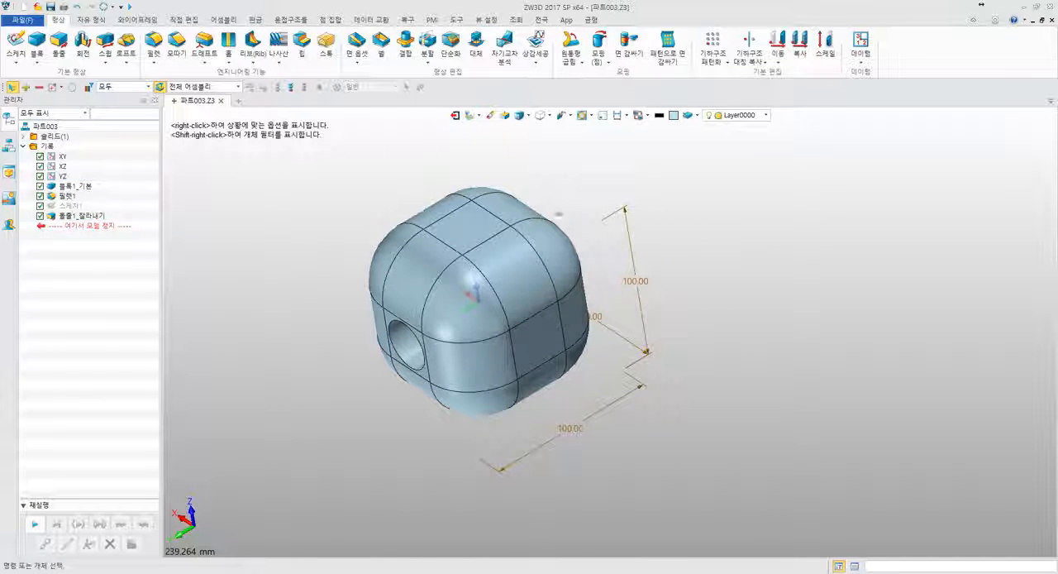
double_click(635, 285)
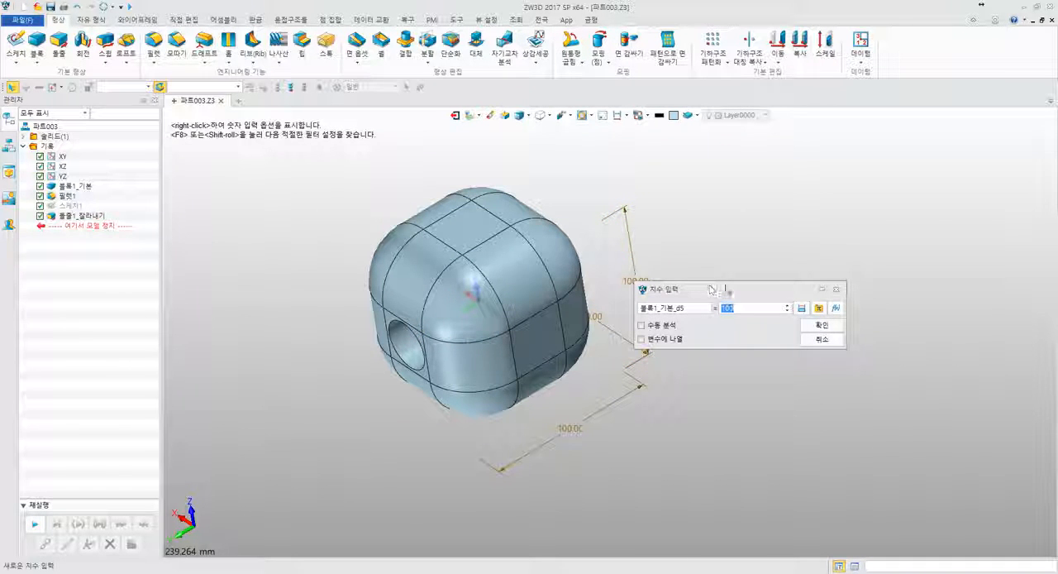
key("Escape")
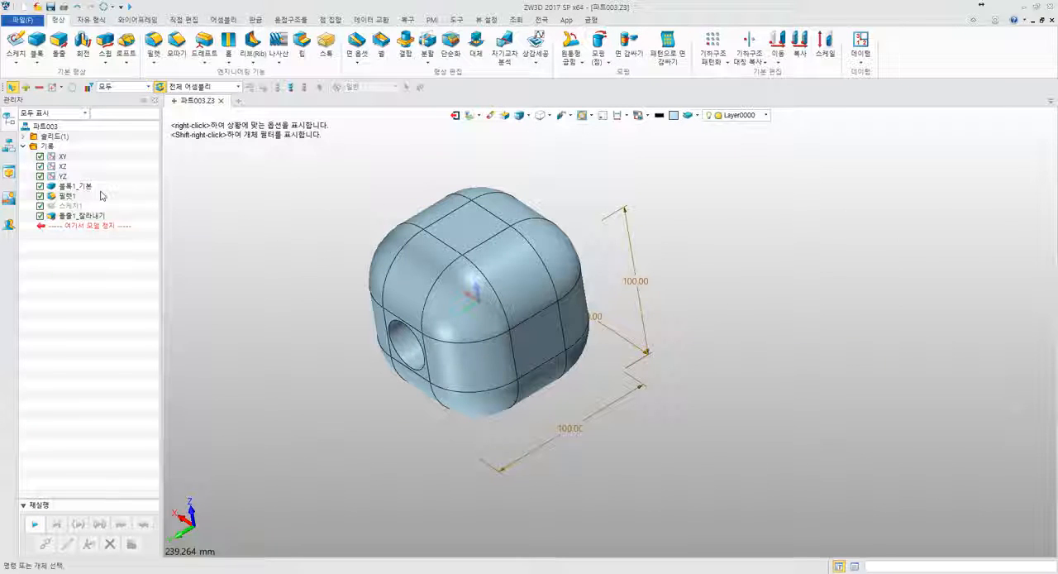
left_click(619, 116)
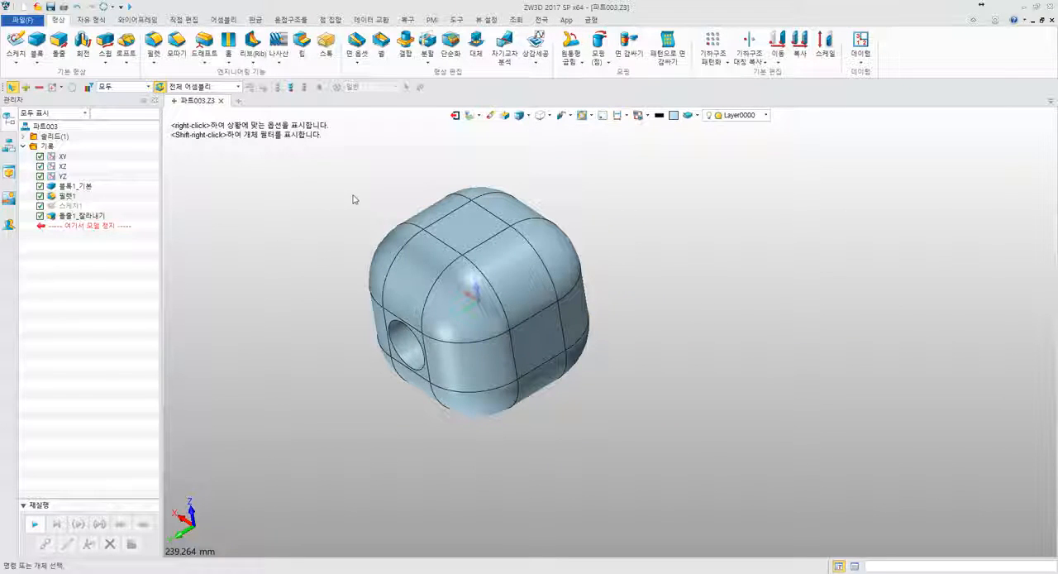
- Restrict the selection filter to dimensions and open the hole's radius dimension for editing
middle_click_drag(312, 246, 447, 269)
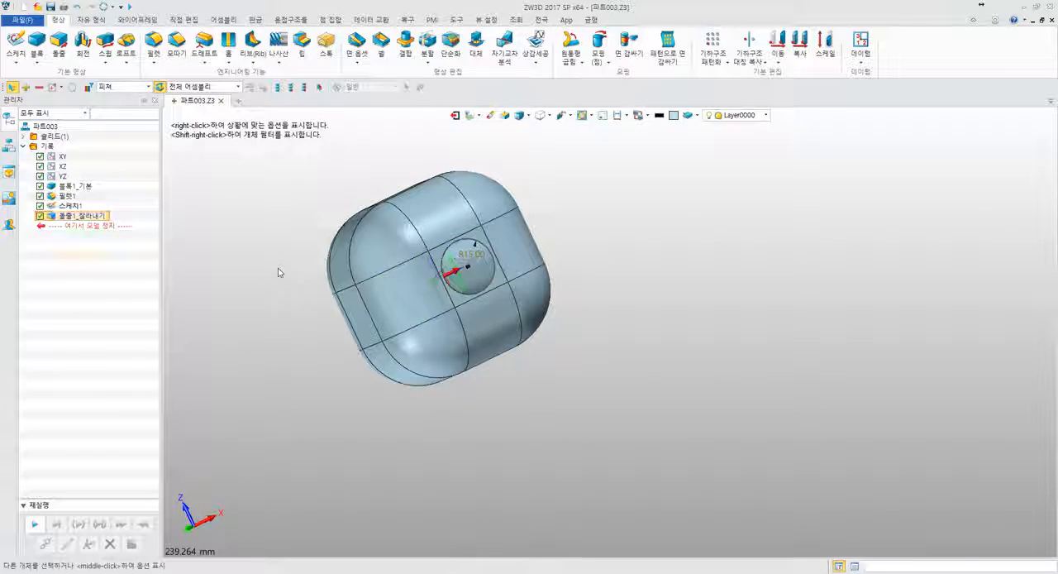
scroll(467, 281, "up", 5)
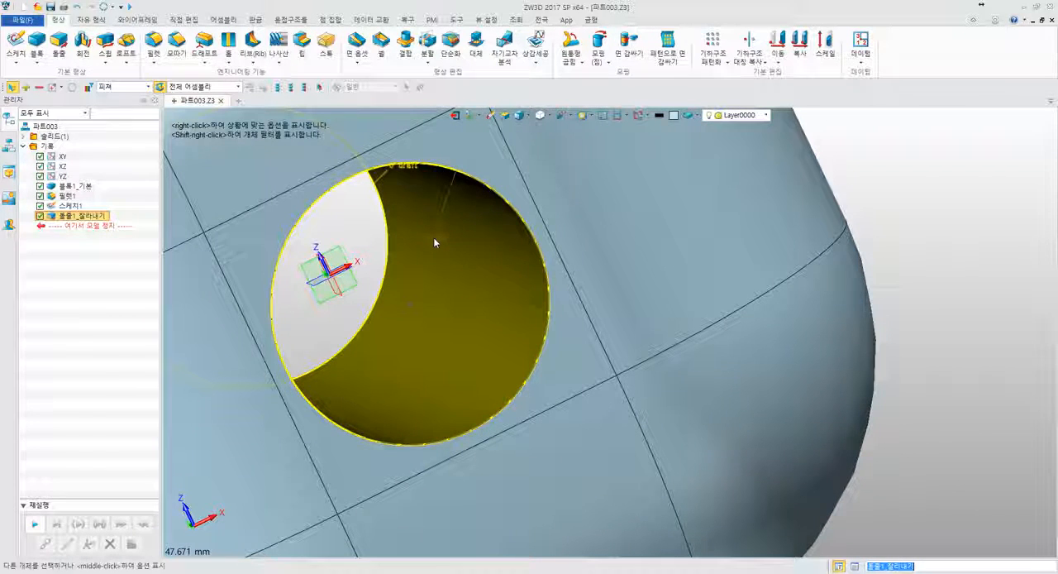
scroll(443, 236, "down", 3)
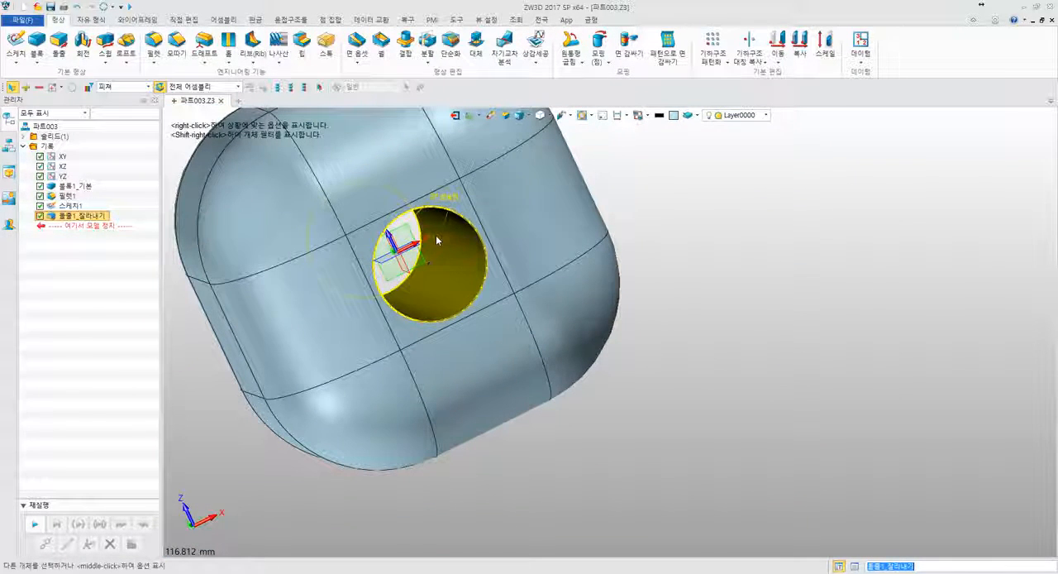
left_click(111, 87)
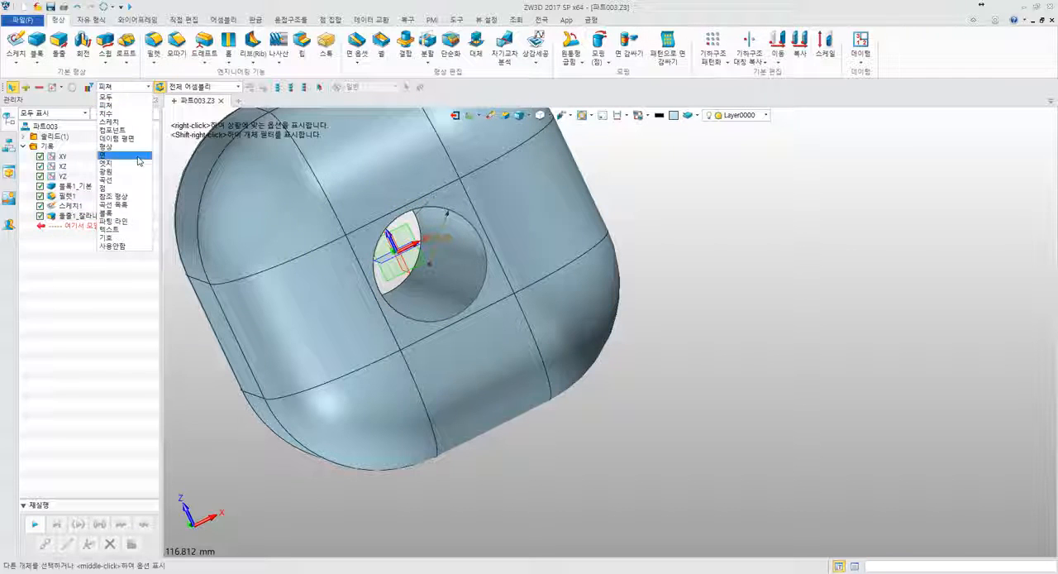
left_click(126, 114)
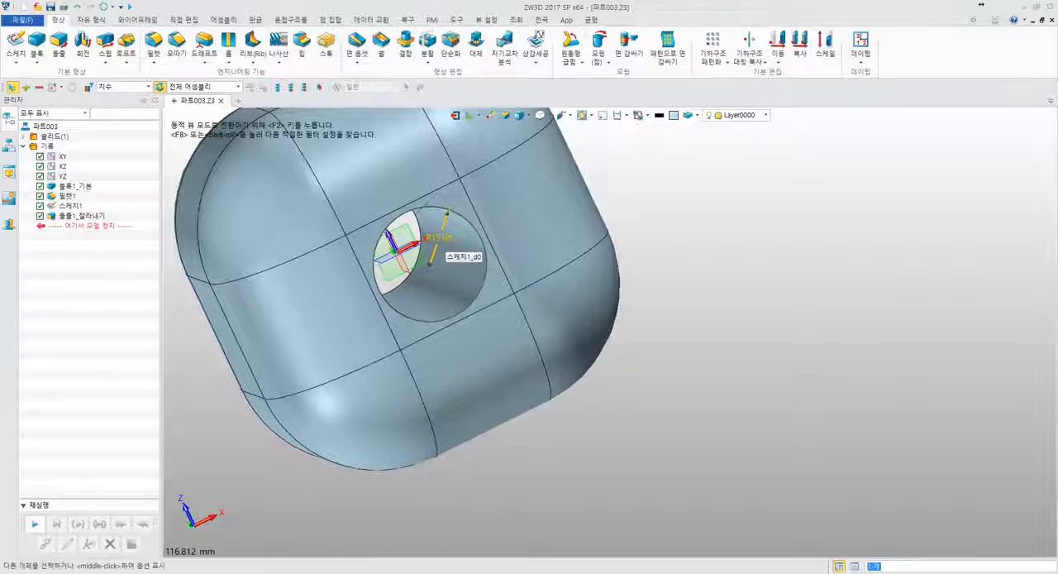
double_click(438, 238)
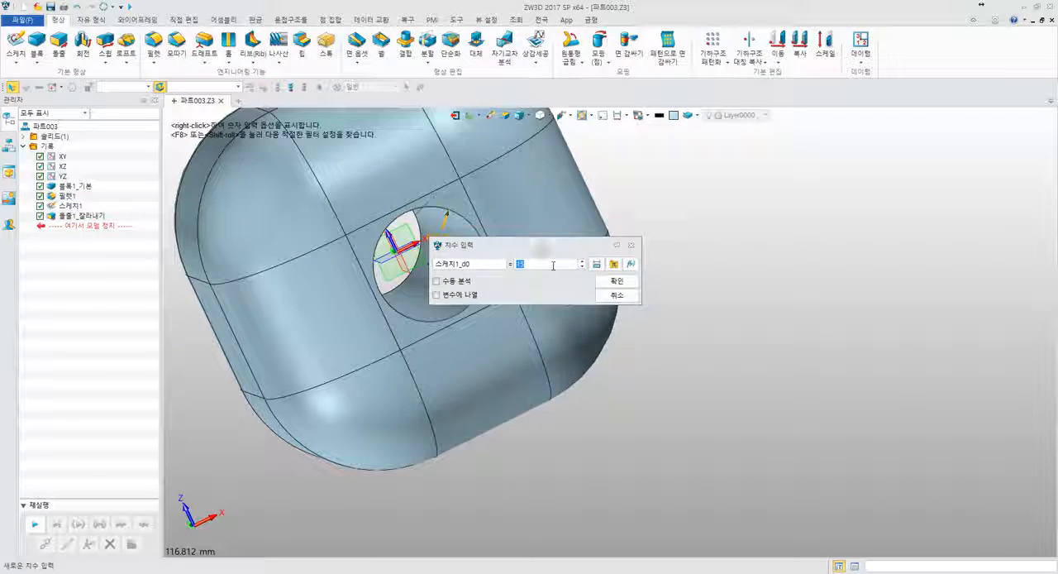
left_click_drag(542, 246, 579, 269)
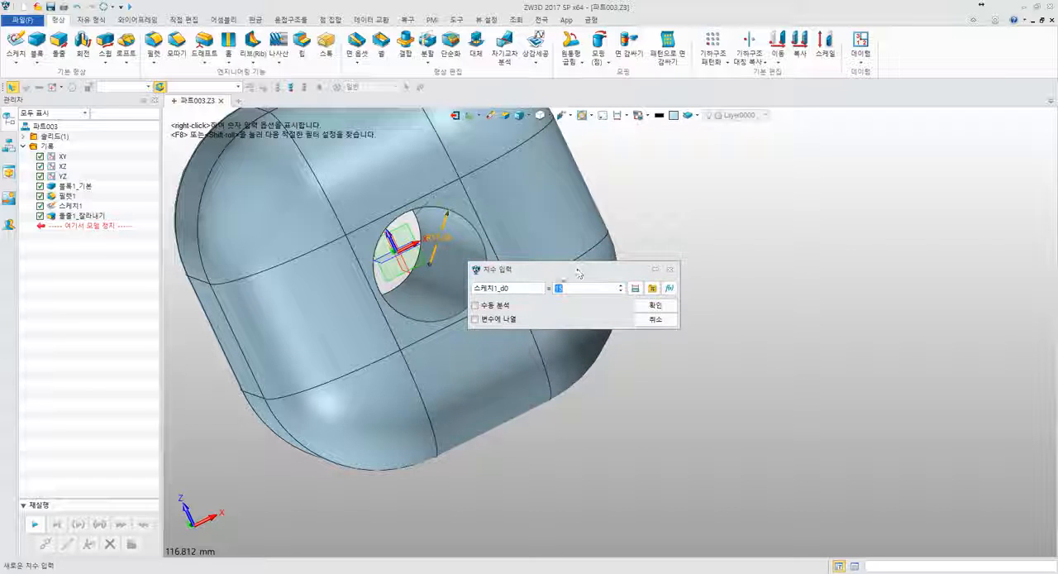
key("Escape")
middle_click_drag(561, 250, 598, 272)
- Hide the hole sketch so that only the rounded cube is displayed
right_click(79, 215)
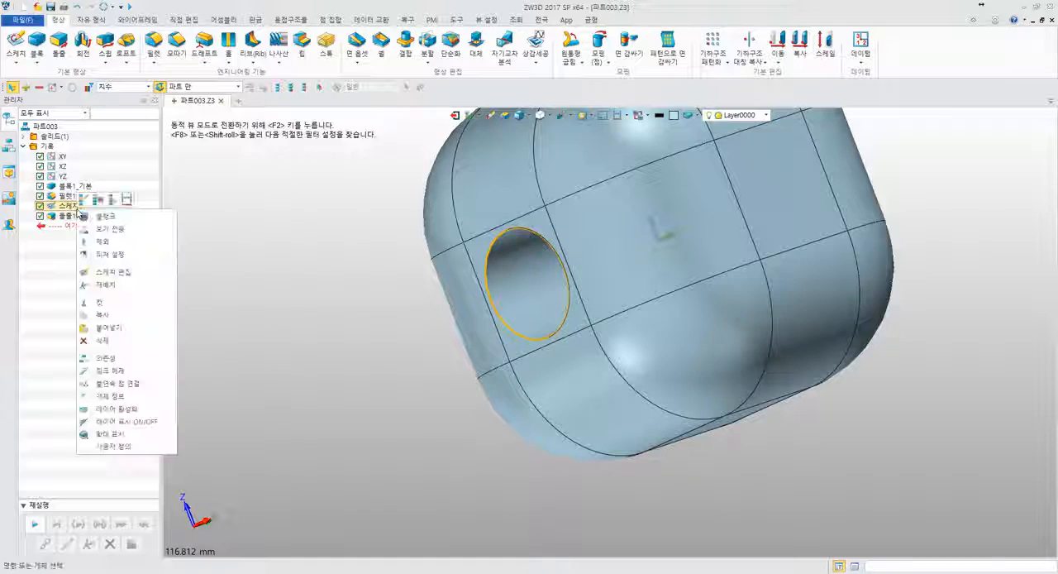
left_click(87, 213)
mouse_move(361, 231)
middle_mouse_down()
mouse_move(349, 269)
mouse_move(279, 246)
mouse_move(309, 224)
mouse_move(334, 180)
mouse_move(340, 234)
mouse_move(388, 248)
mouse_move(438, 298)
mouse_move(486, 233)
middle_mouse_up()
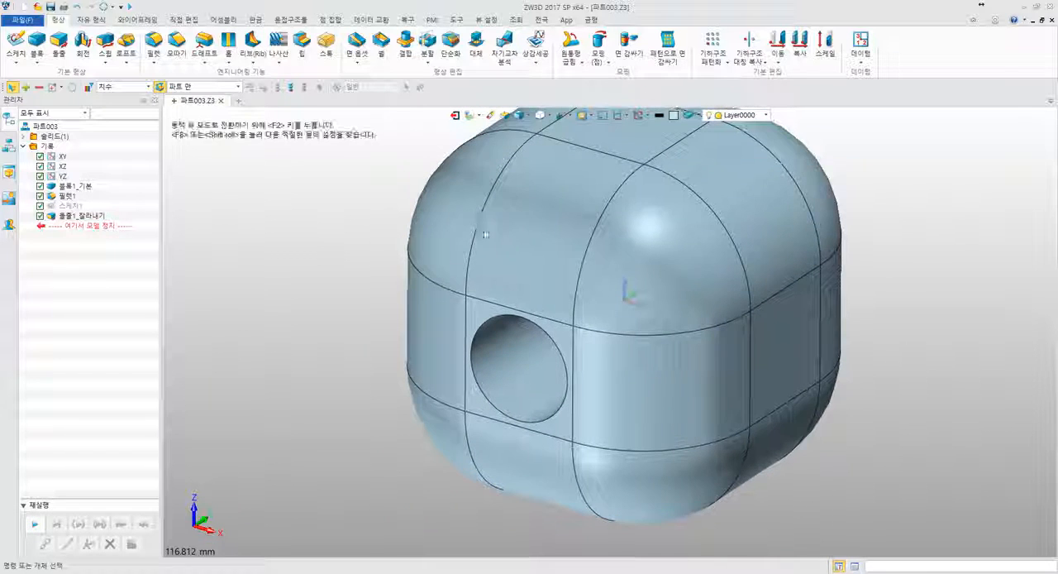
middle_click_drag(352, 241, 376, 273)
scroll(376, 273, "down", 3)
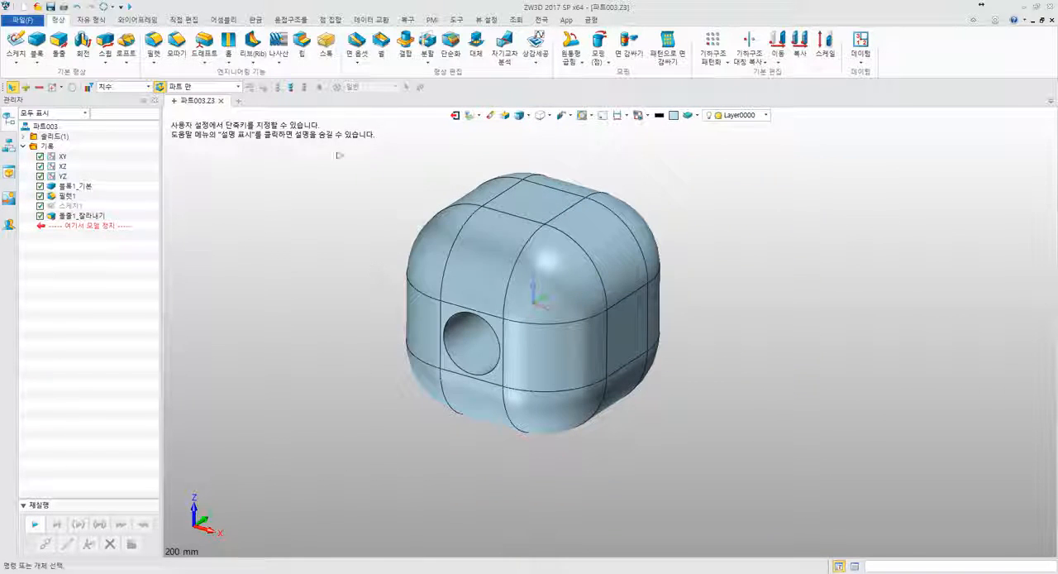
- Open the Equation Manager and try to unregister the fillet's radius expression 100/3
left_click(457, 20)
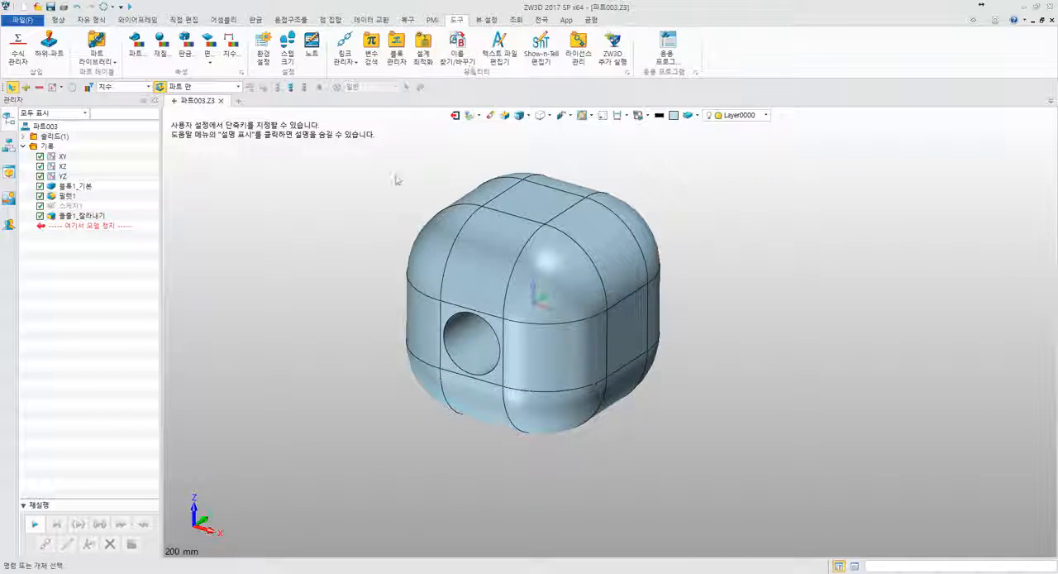
left_click(25, 59)
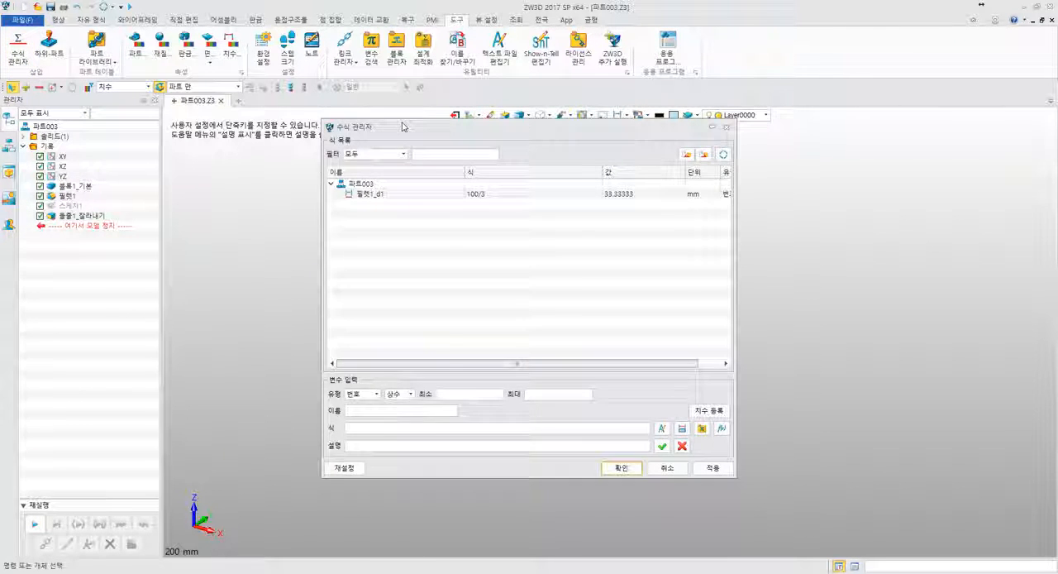
left_click_drag(399, 120, 311, 165)
left_click(281, 234)
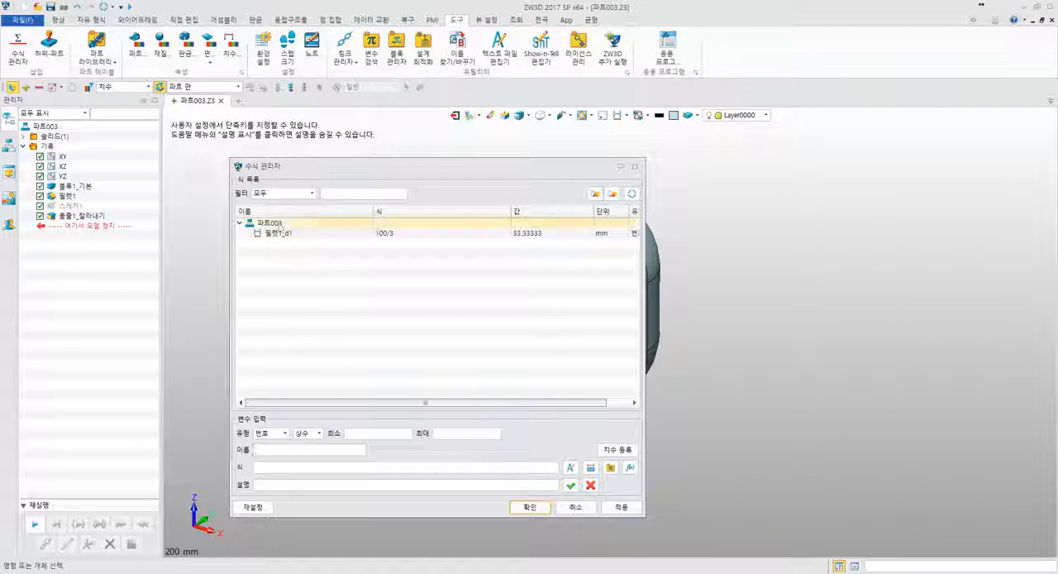
right_click(283, 237)
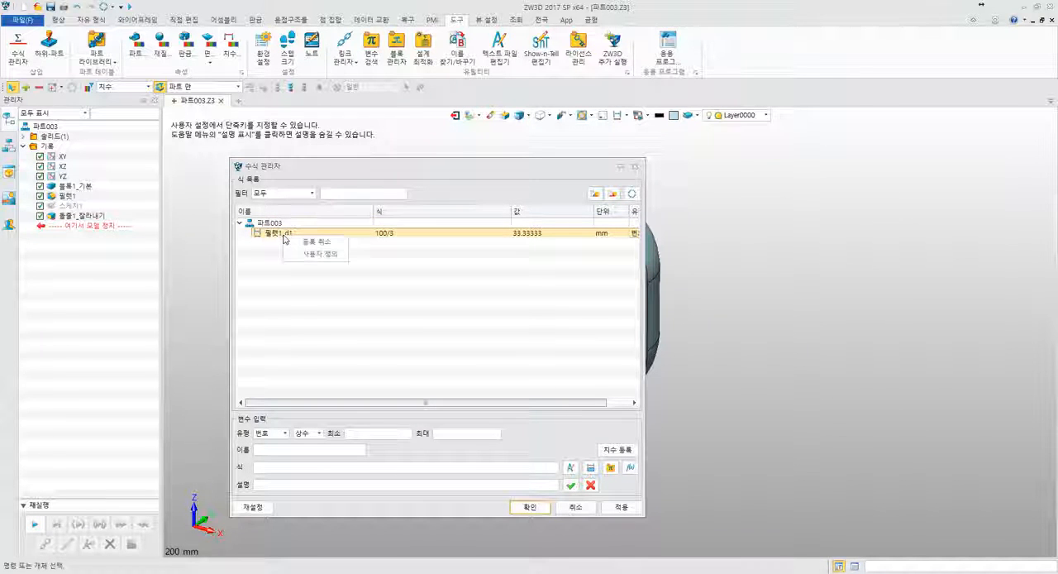
left_click(266, 248)
right_click(291, 235)
left_click(304, 251)
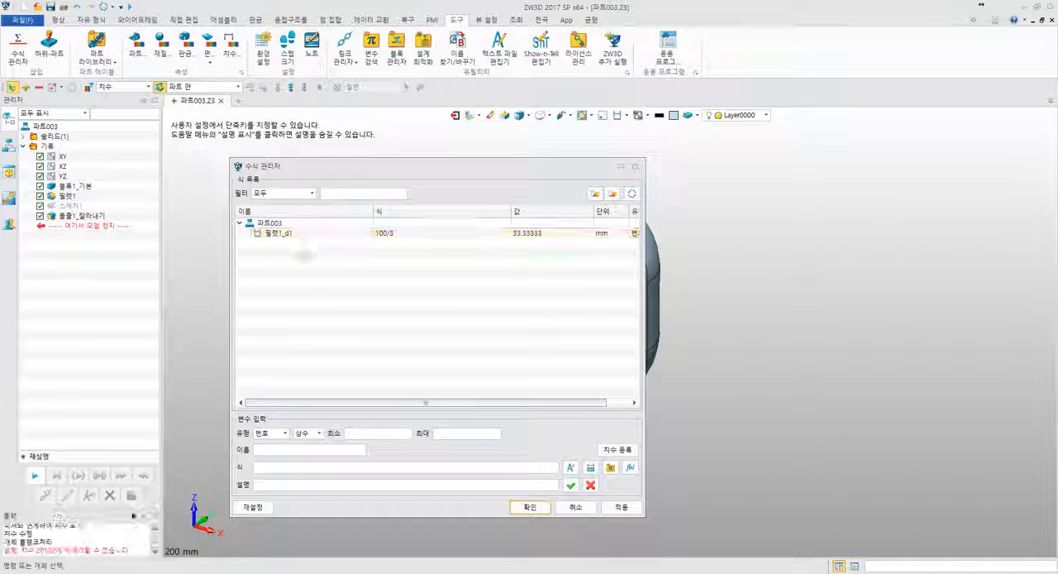
key("Escape")
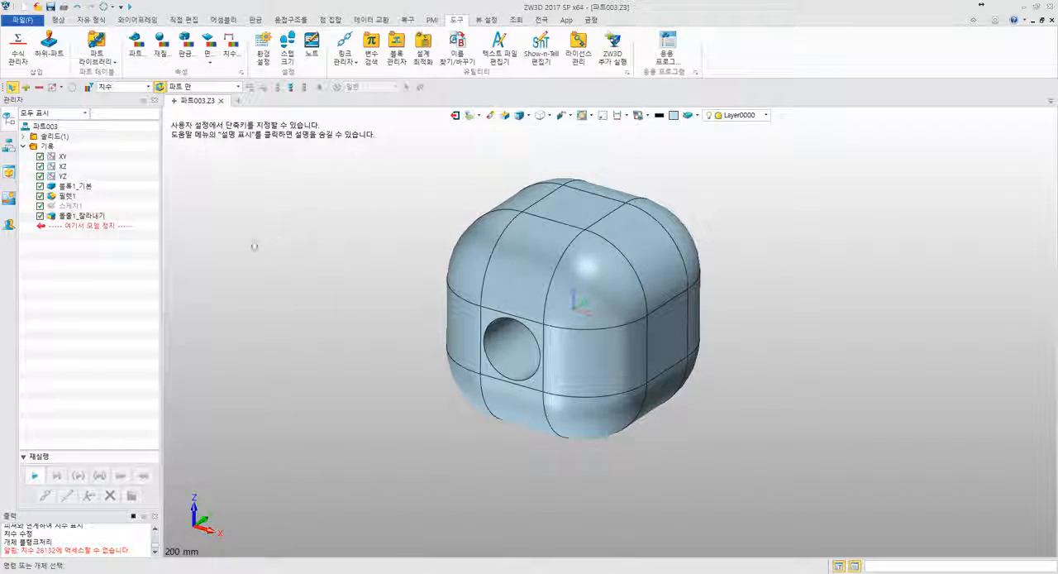
left_click(286, 194)
- Redefine the fillet with the Equation Manager open and try to link its radius to a dimension
left_click(18, 52)
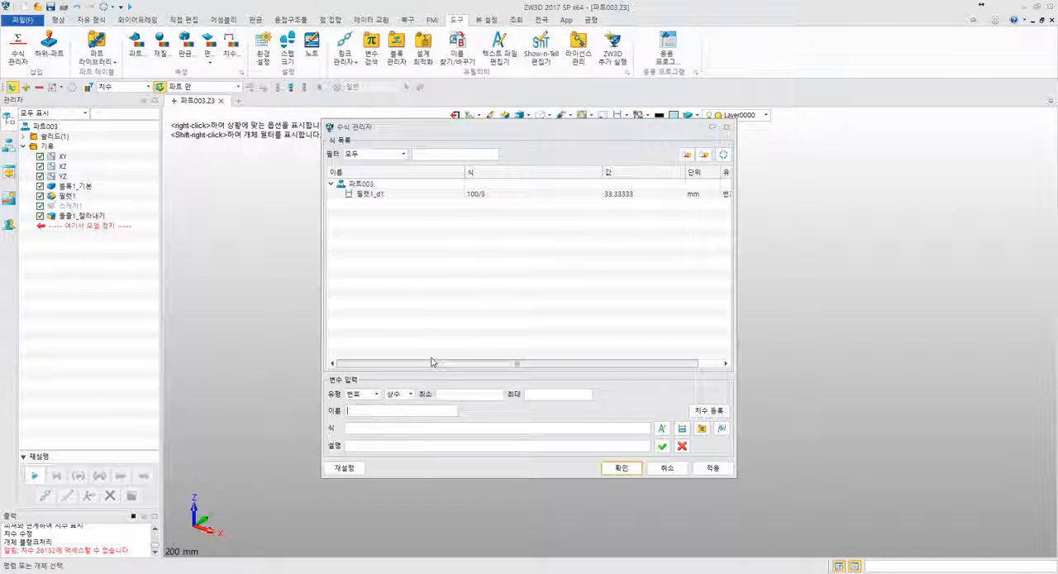
left_click(508, 194)
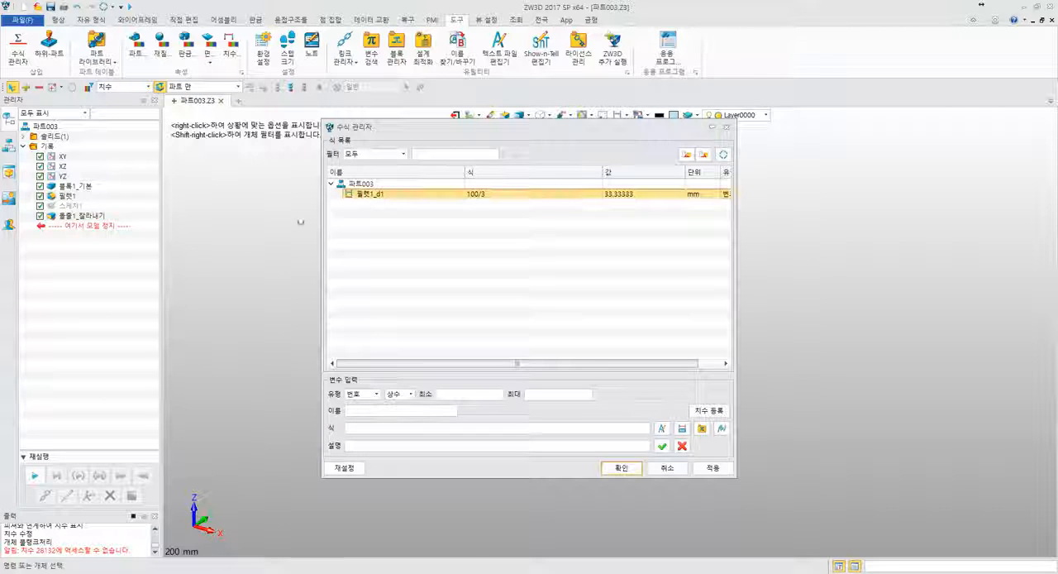
left_click(62, 198)
right_click(62, 198)
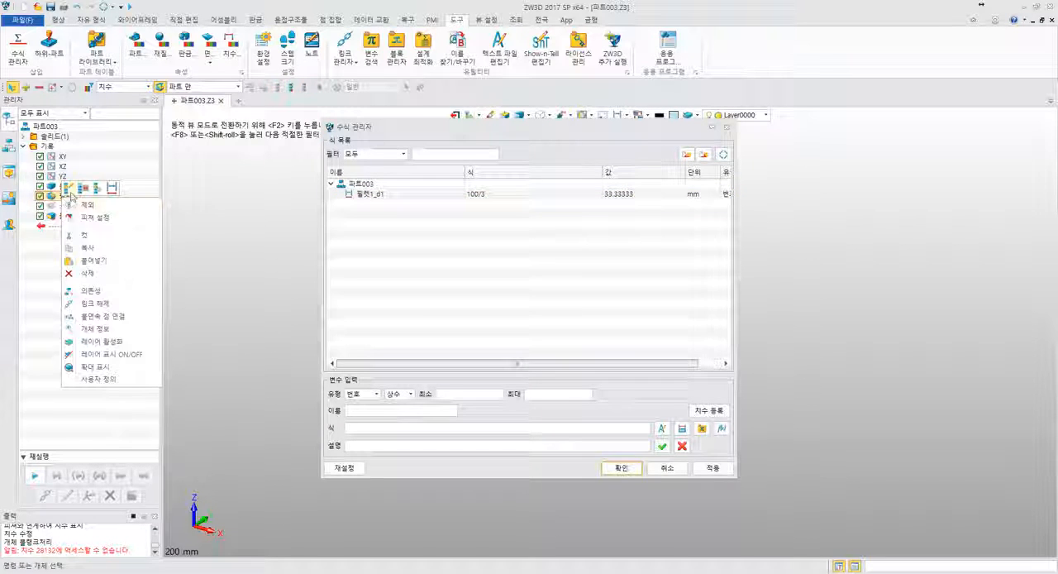
left_click(70, 203)
left_click_drag(400, 132, 253, 161)
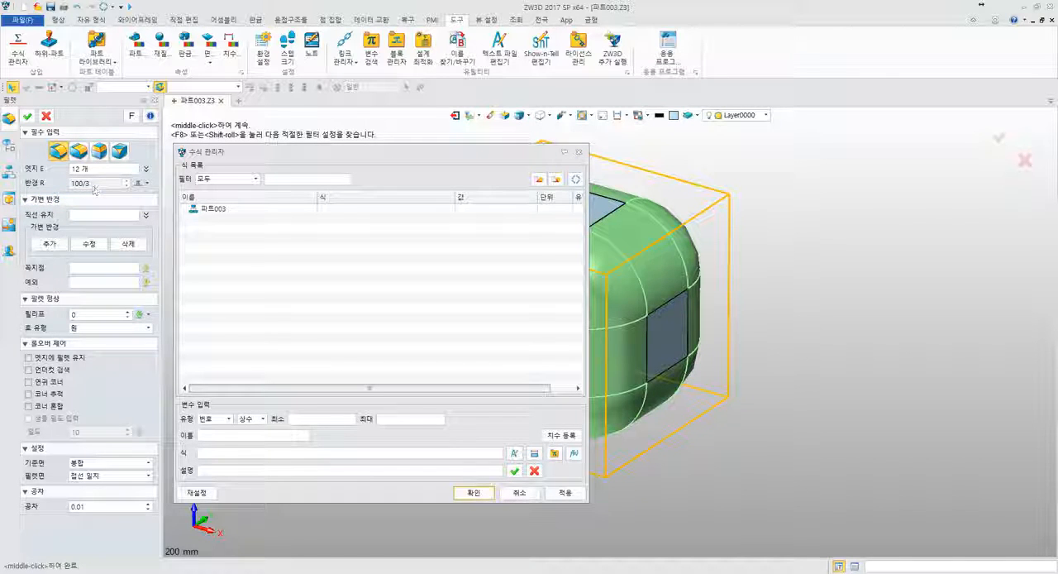
left_click(146, 183)
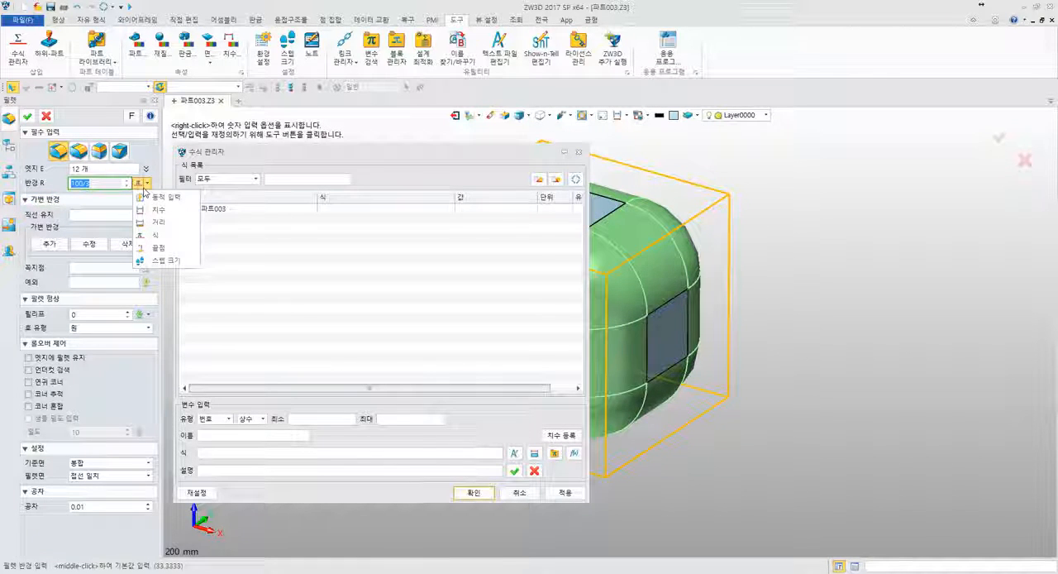
left_click(151, 209)
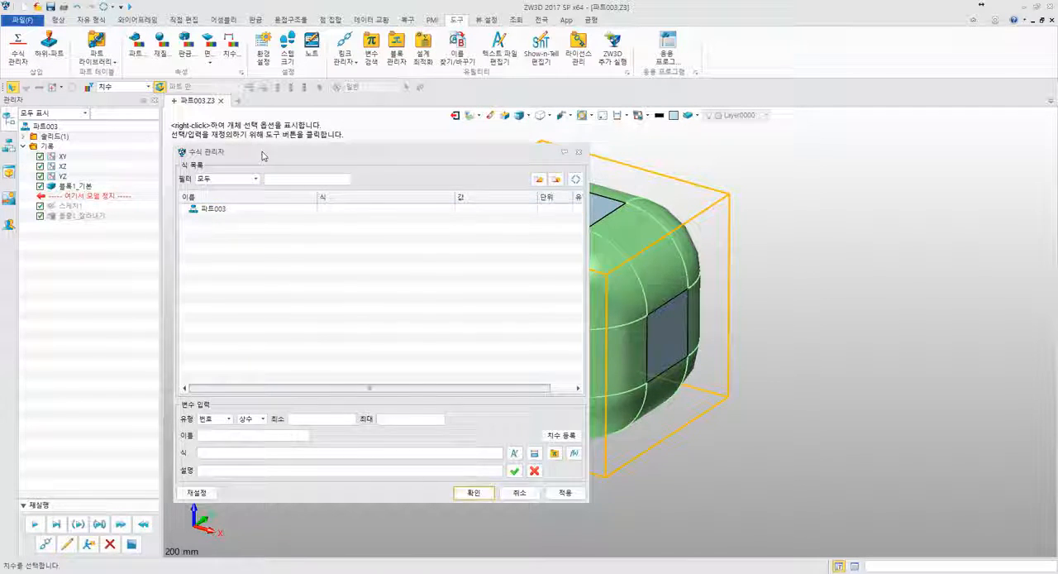
left_click_drag(250, 157, 716, 150)
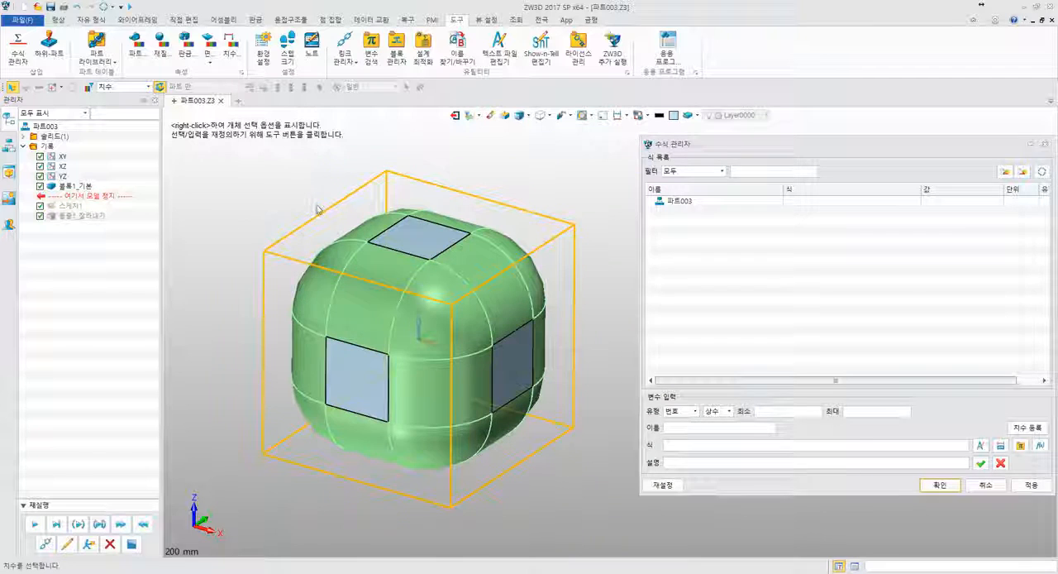
left_click(985, 485)
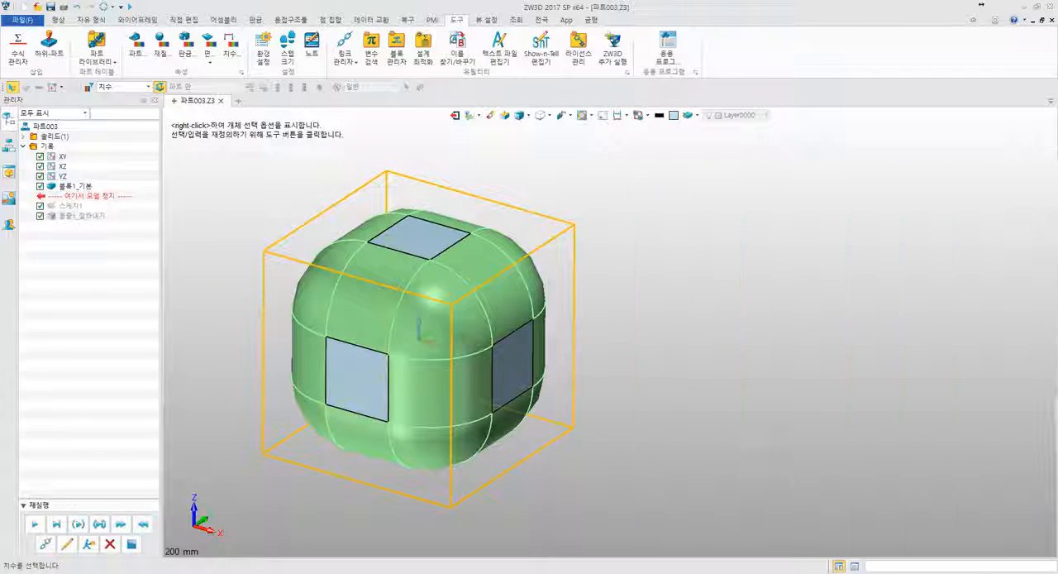
- Recreate the fillet on all 12 block edges with radius 100/3, placed in the history between the base block and the hole sketch
mouse_move(82, 196)
left_mouse_down()
mouse_move(106, 204)
mouse_move(99, 227)
left_mouse_up()
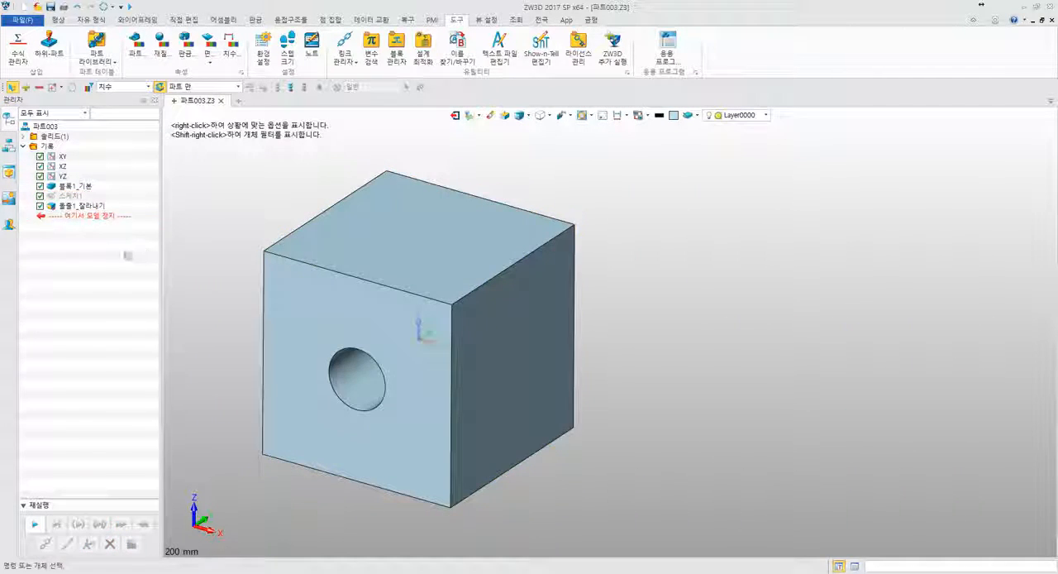
scroll(291, 238, "down", 5)
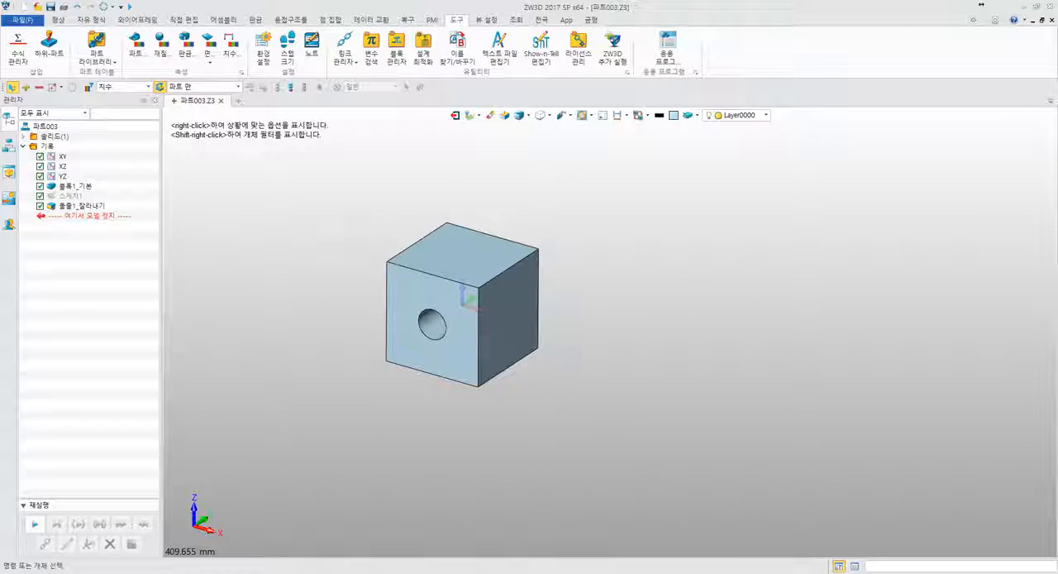
left_click_drag(82, 215, 95, 193)
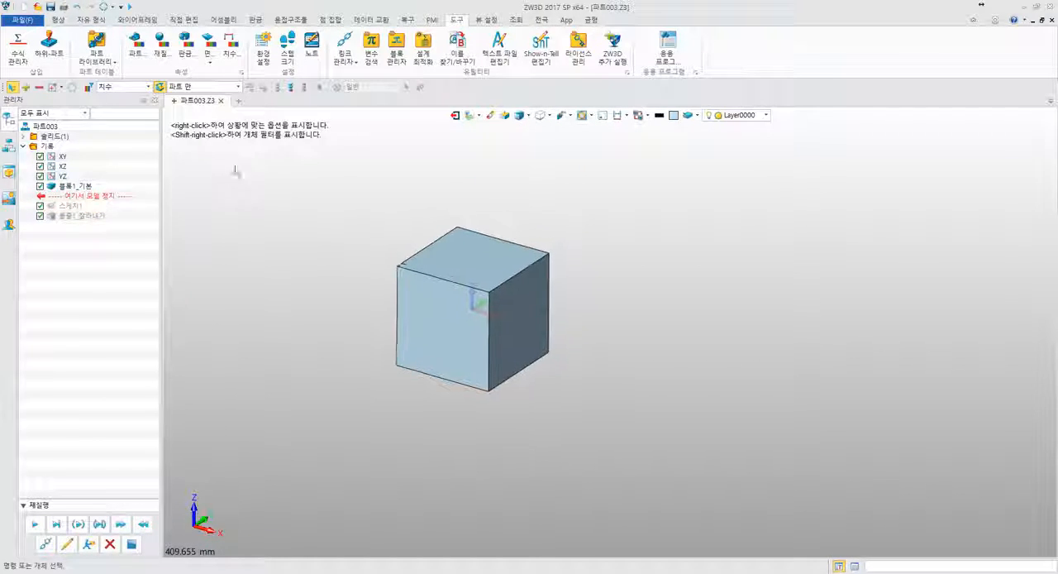
left_click(60, 20)
left_click(154, 43)
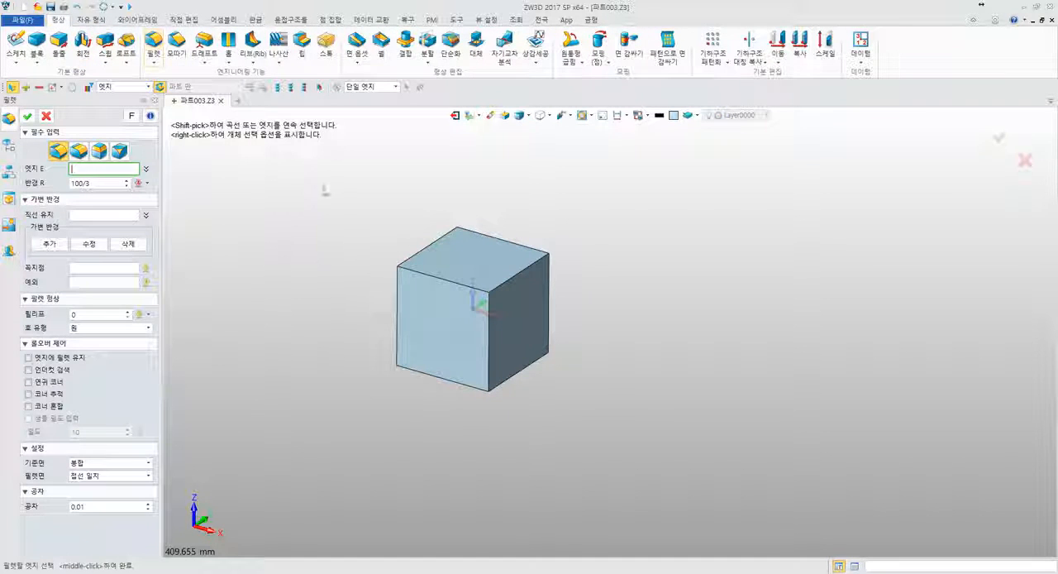
left_click_drag(322, 184, 595, 321)
middle_click(633, 276)
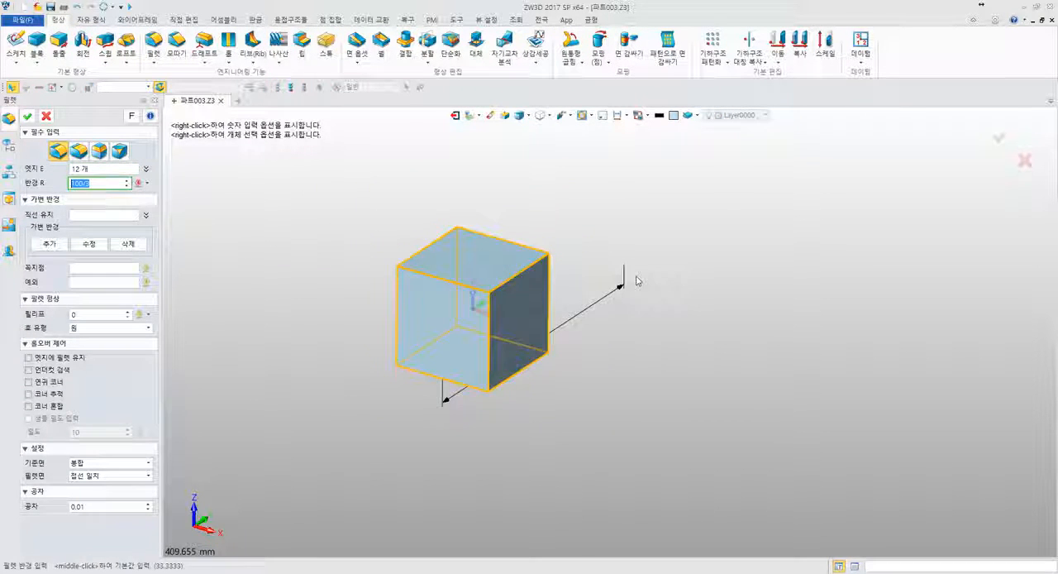
middle_click(634, 276)
left_click_drag(82, 205, 86, 230)
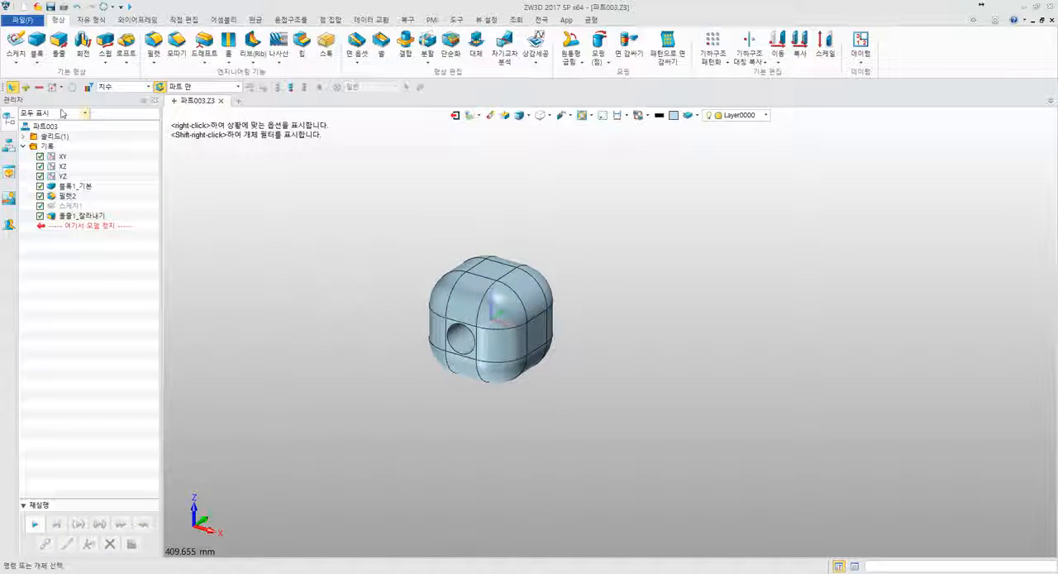
- Open the Equation Manager and add a constant number variable named 가로 with the value 100
left_click(456, 19)
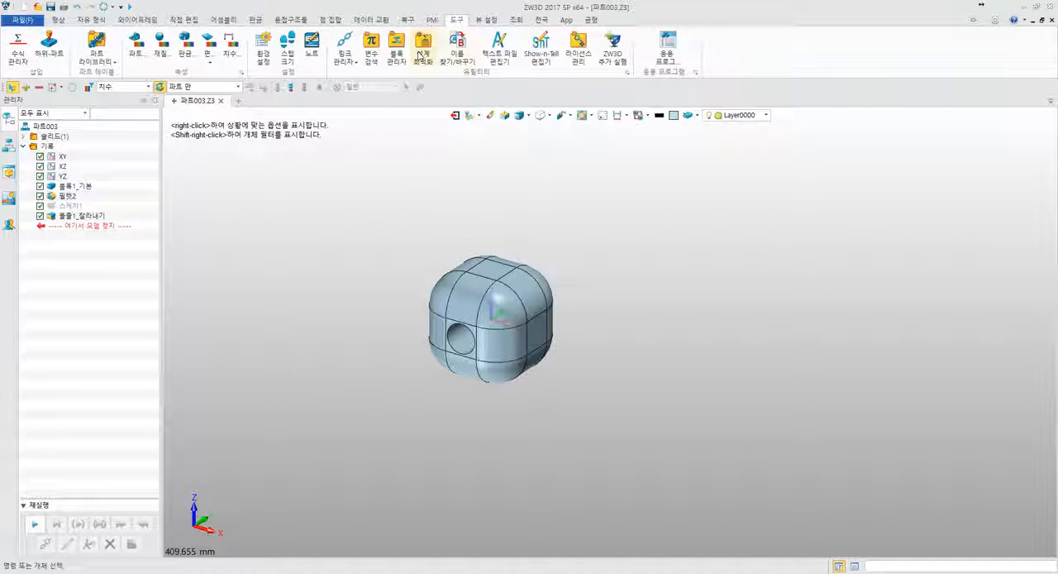
left_click(17, 50)
left_click_drag(430, 133, 297, 172)
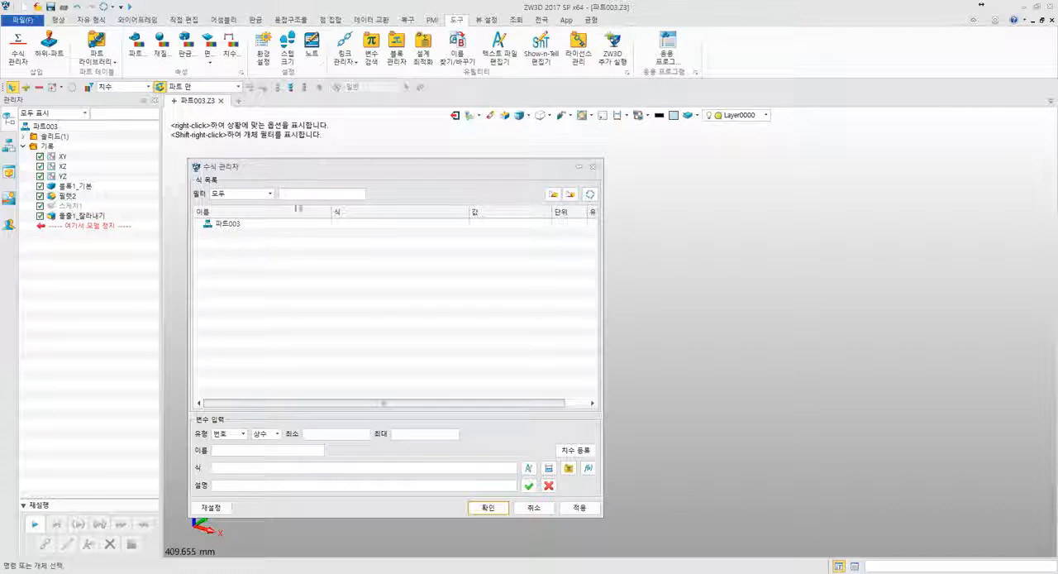
left_click(243, 433)
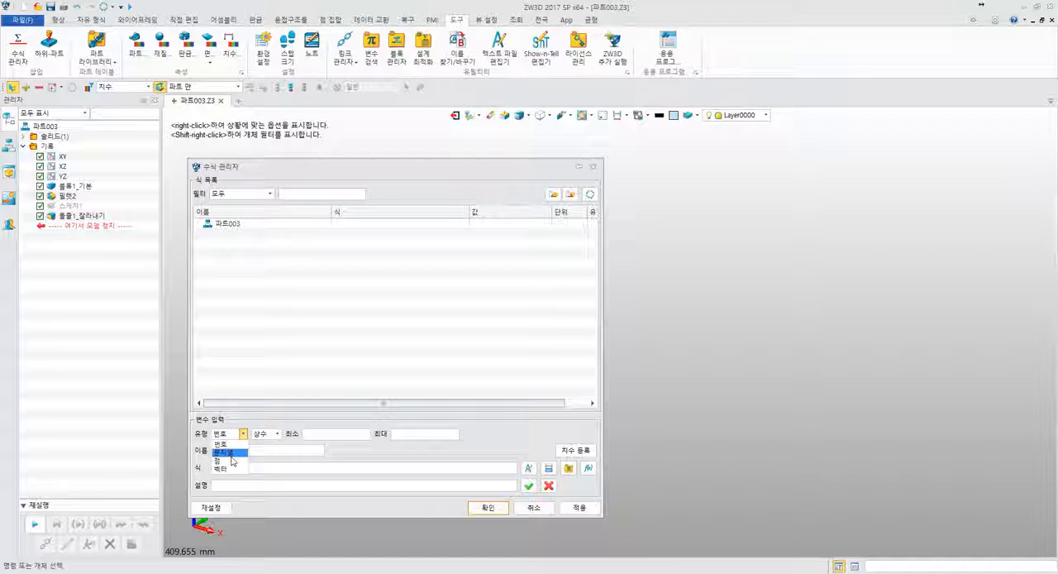
left_click(273, 438)
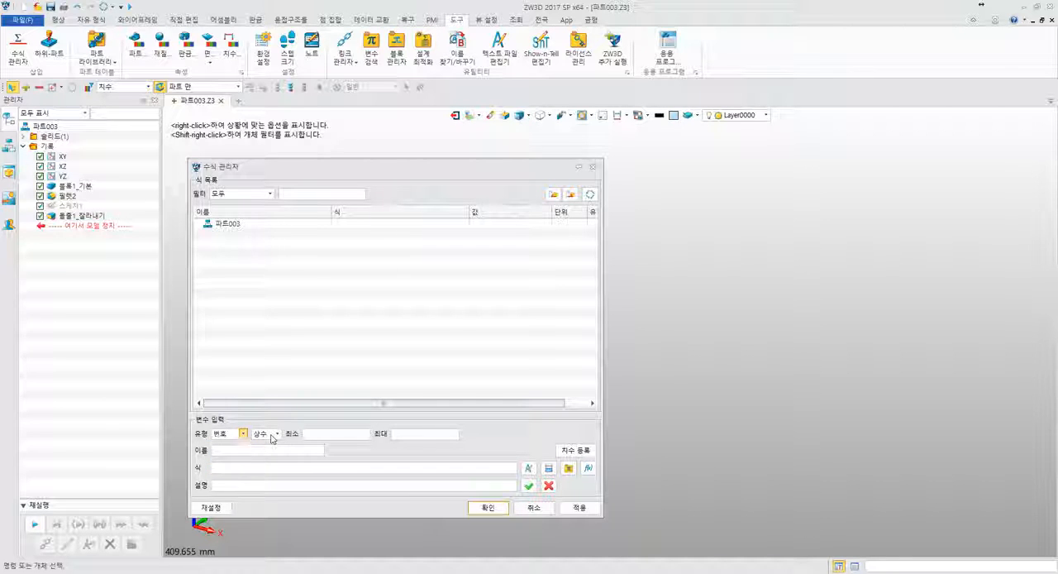
left_click(272, 436)
left_click(273, 437)
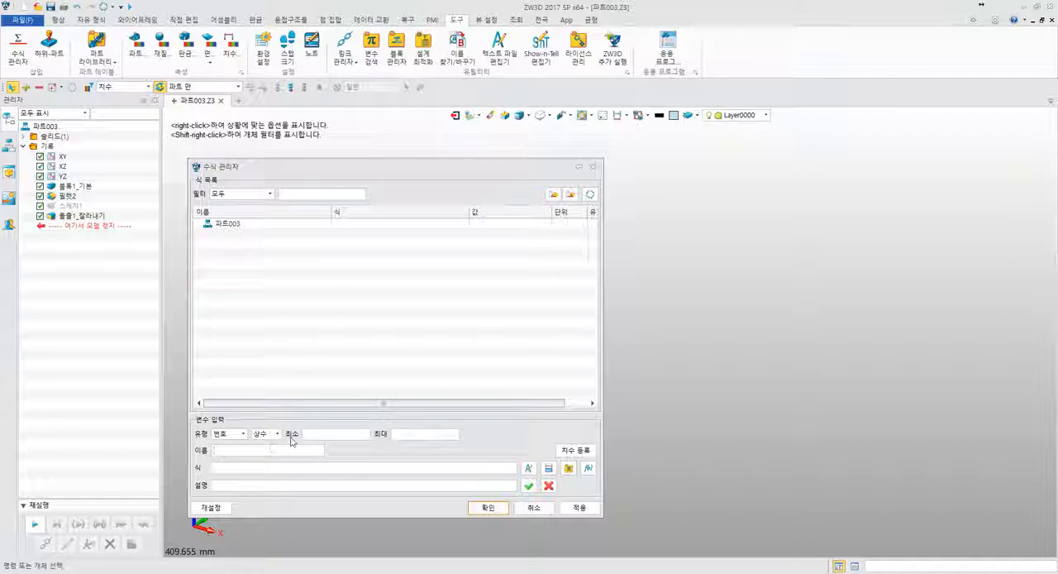
type("가로")
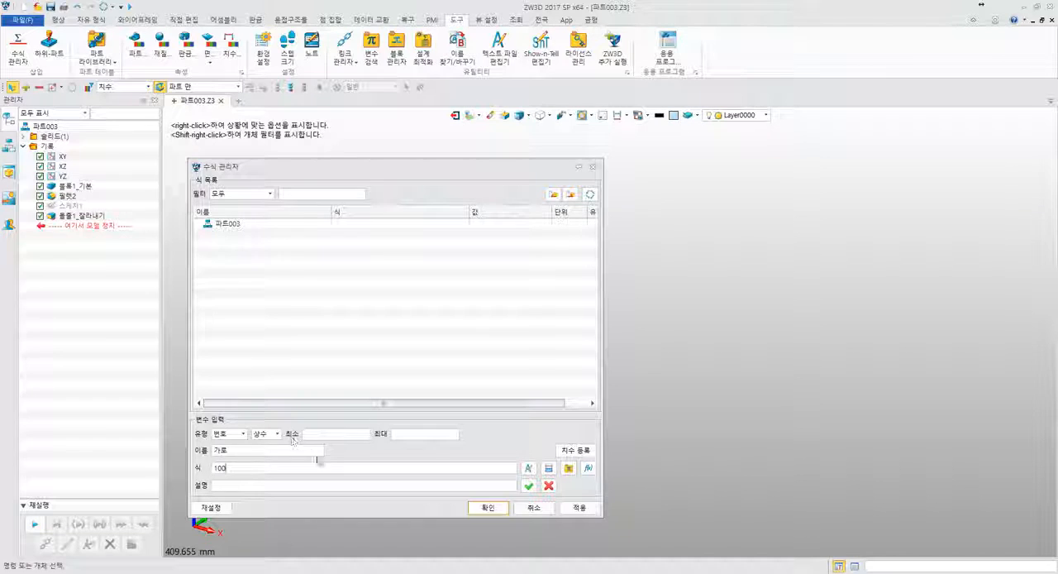
left_click(529, 486)
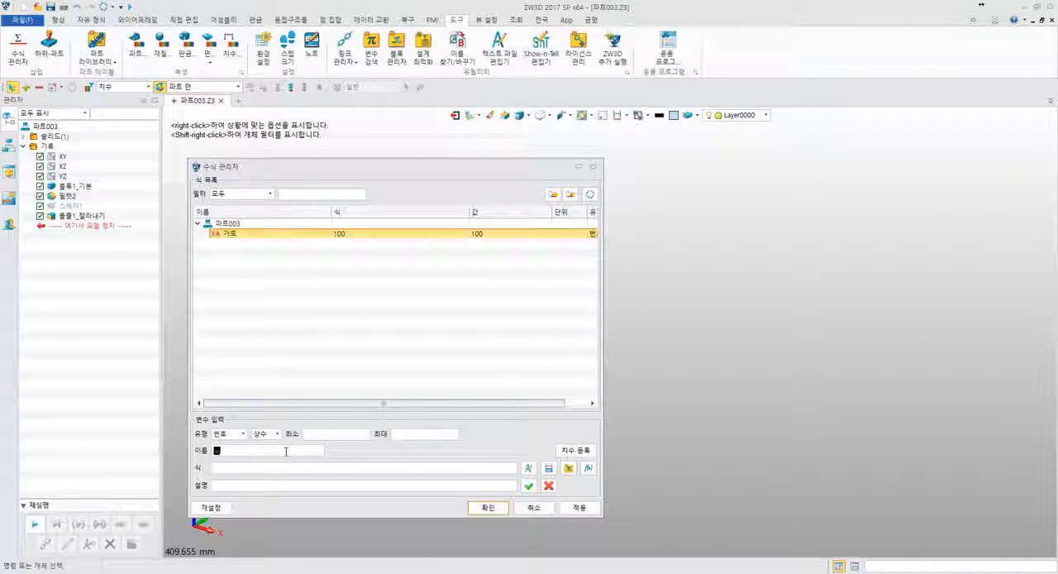
- Add a number variable named 세로 with the value 100
left_click(317, 469)
type("100")
left_click(528, 486)
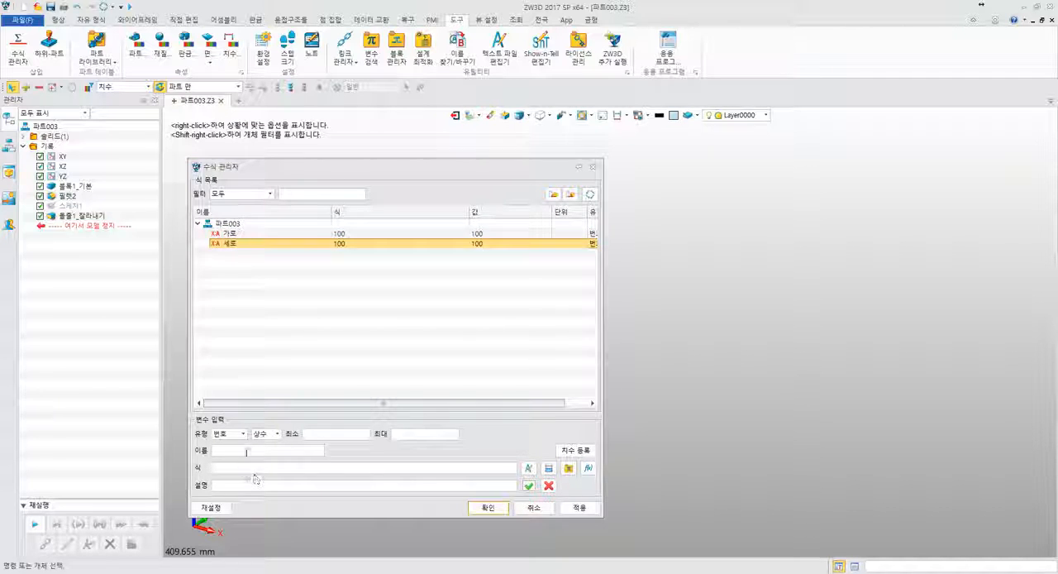
- Add a number variable named 높이 with the value 100
type("높이")
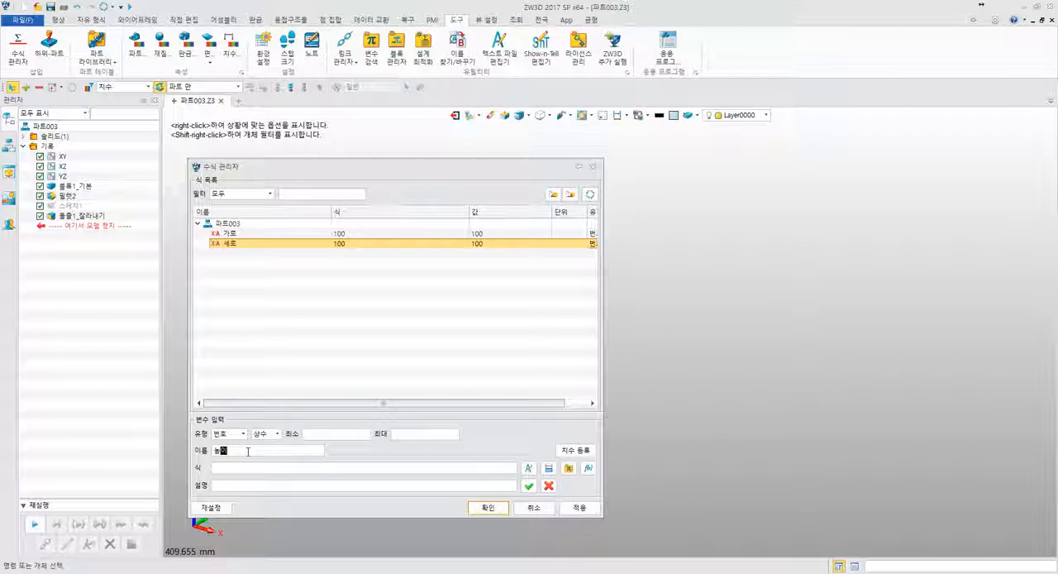
left_click(262, 468)
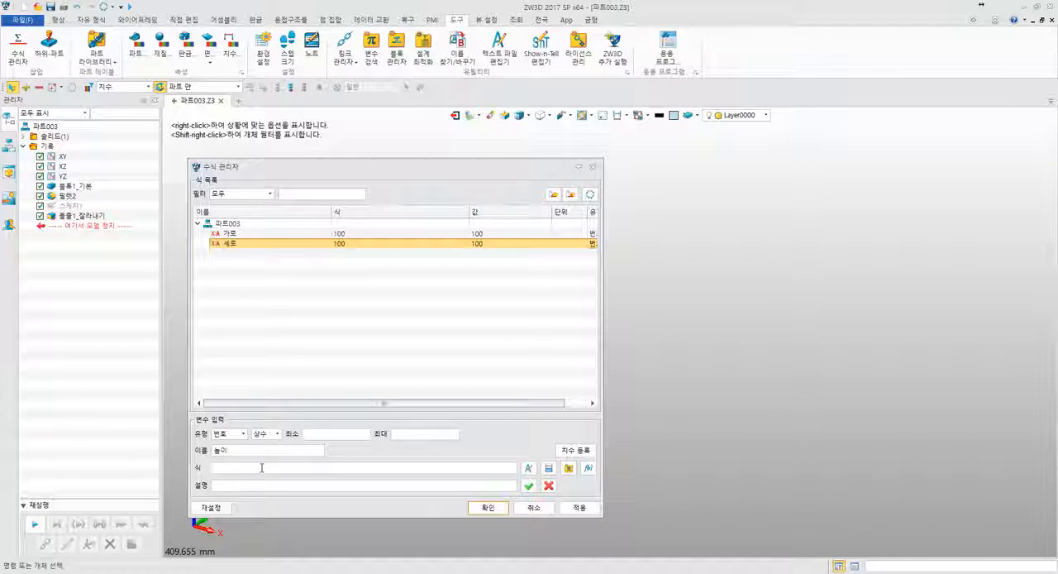
type("1")
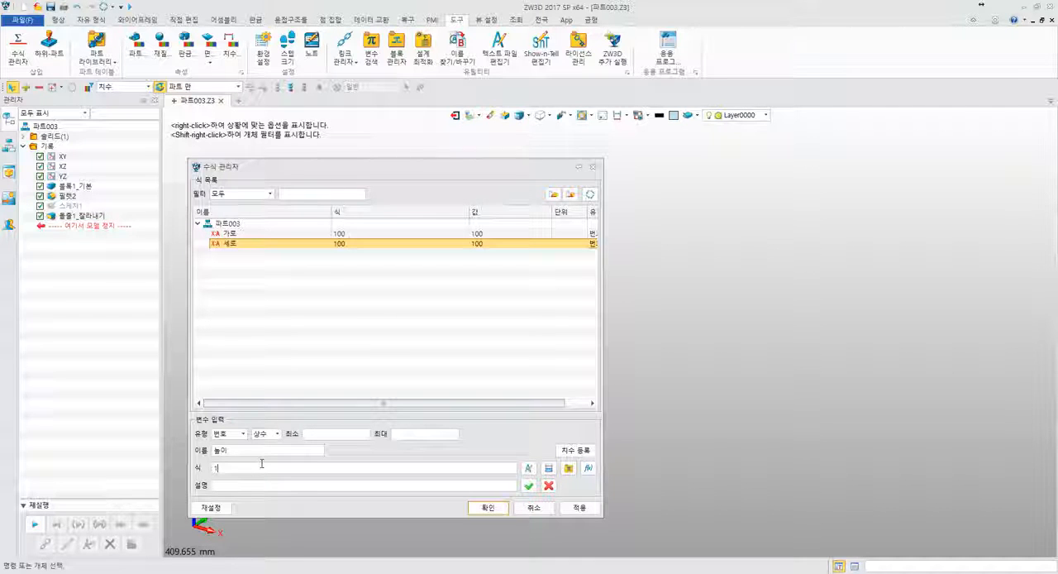
type("00")
left_click(532, 486)
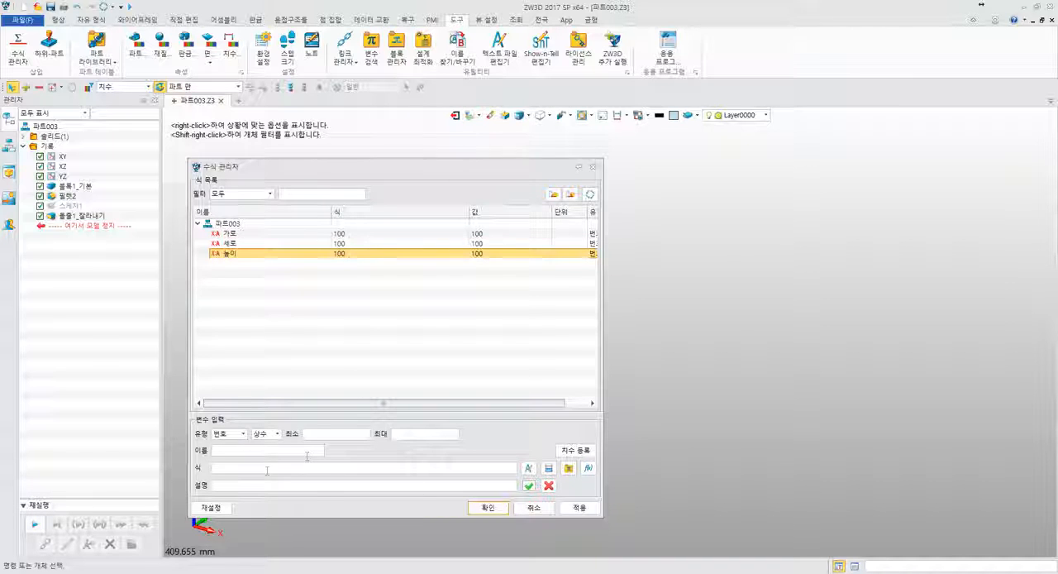
- Add a fillet radius variable named 필렛반경 with the value 30
left_click(248, 449)
type("필렛")
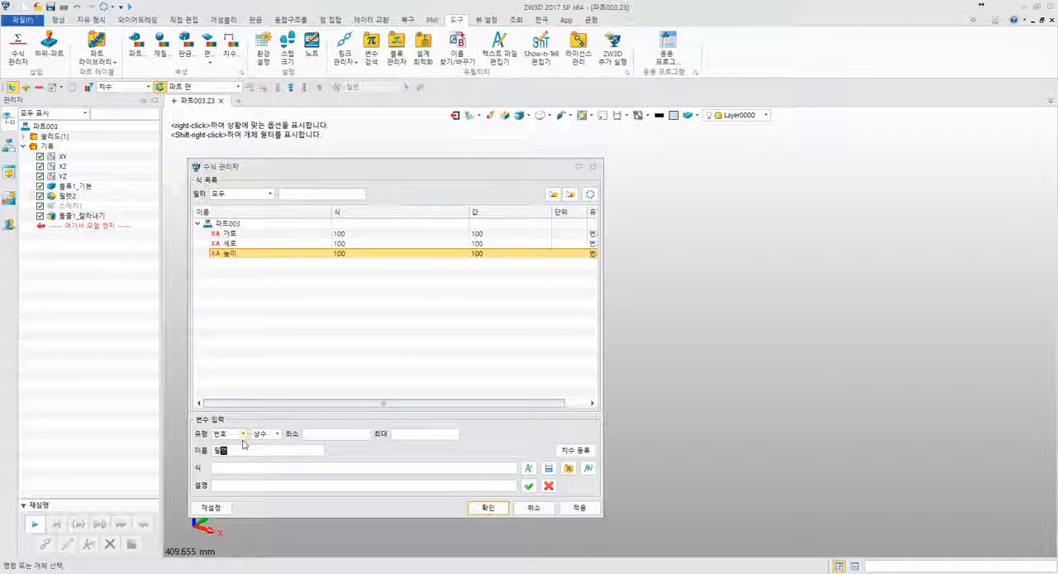
type("바")
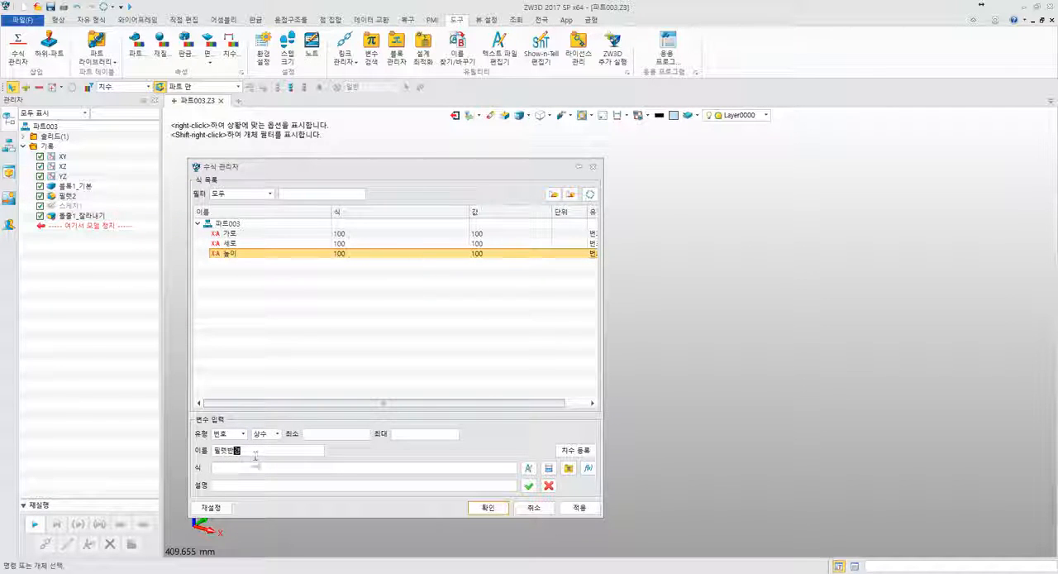
type("경")
left_click(260, 466)
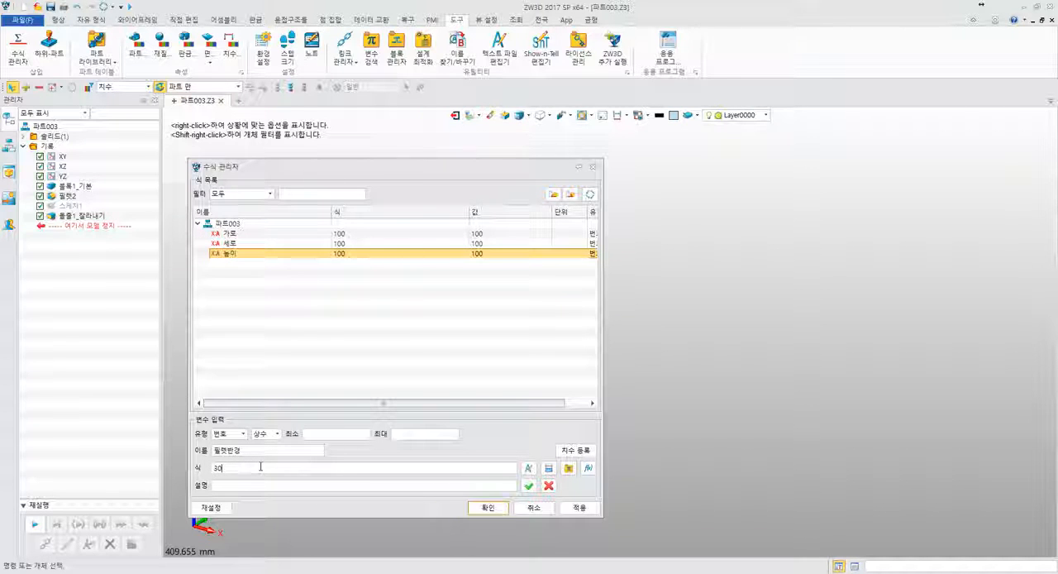
left_click(529, 485)
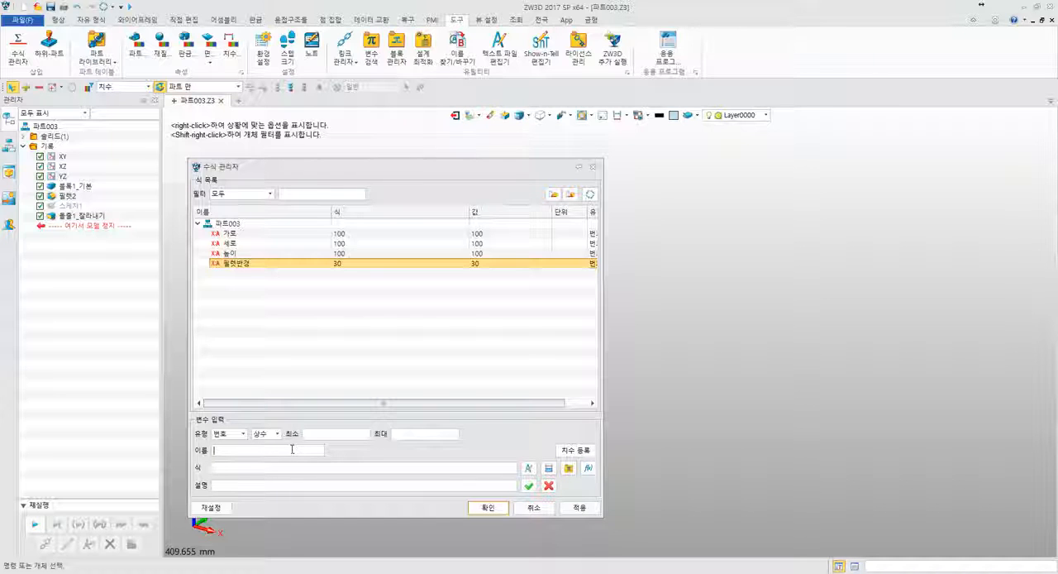
- Add a hole diameter variable named 홀직경 with the value 15
type("두께")
type("15")
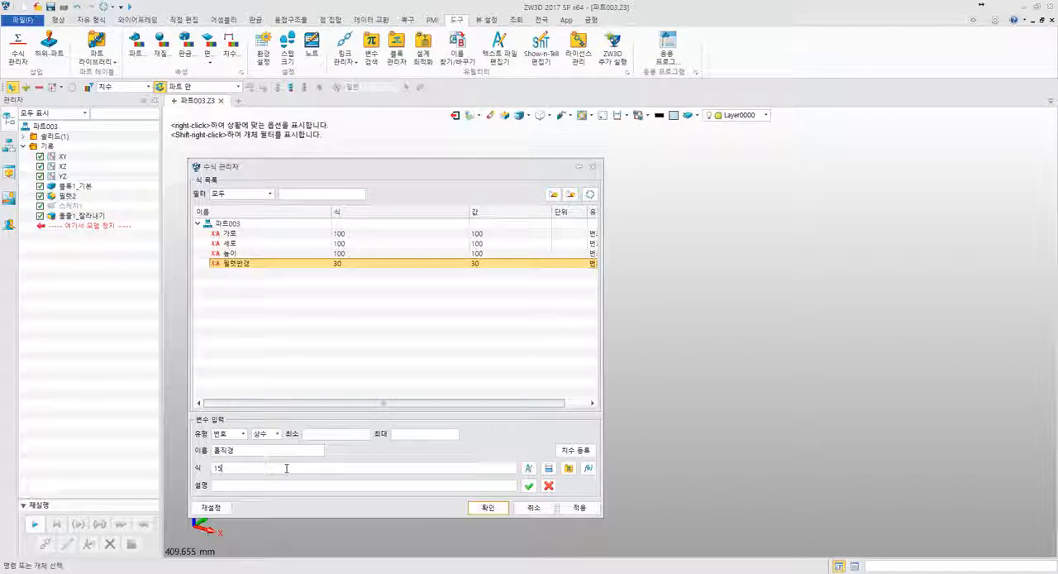
left_click(529, 485)
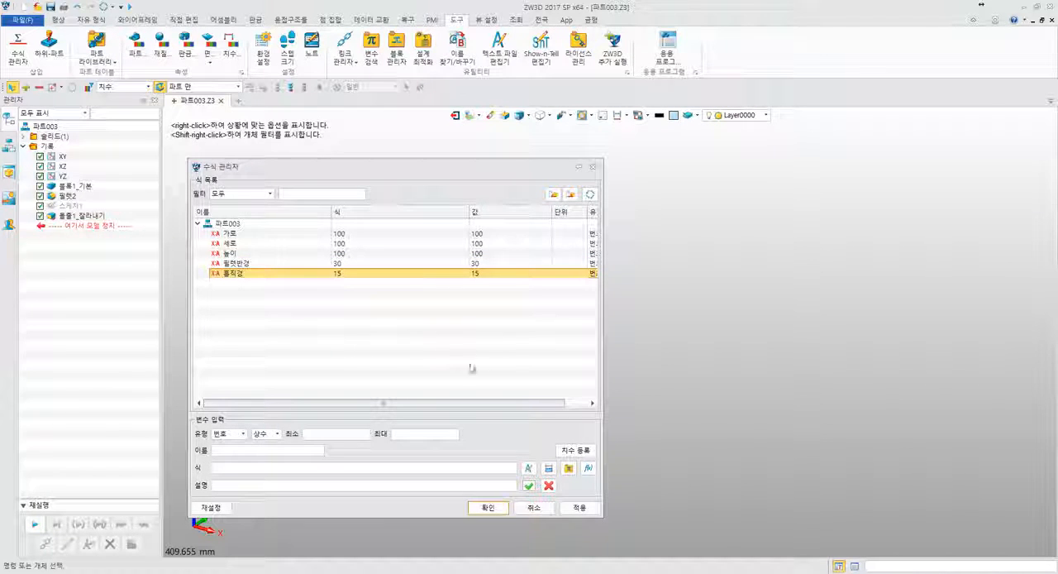
- Apply the new variables to the part, expand its expression list and move the Equation Manager clear of the model
left_click(579, 508)
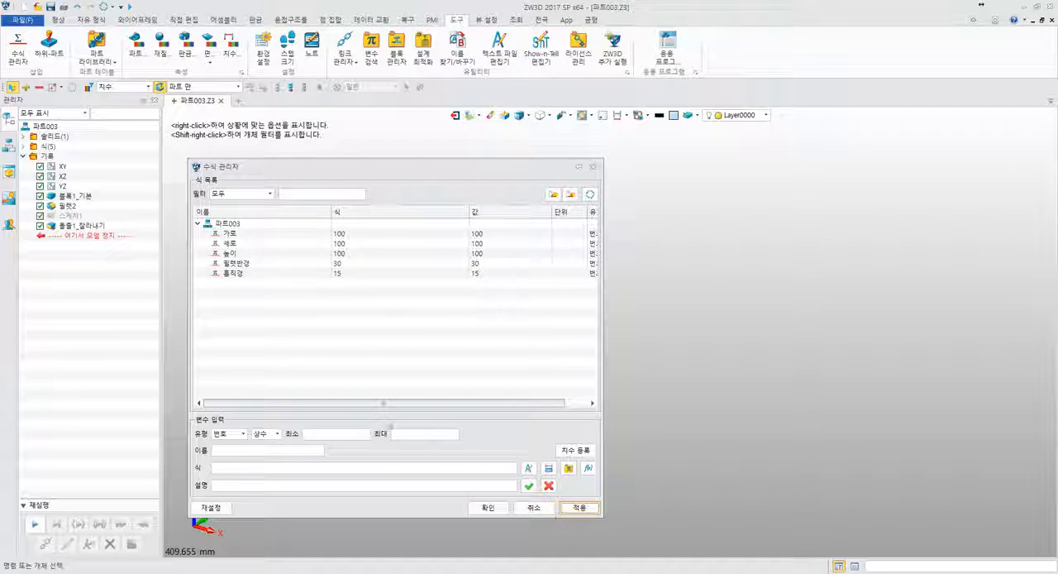
left_click(23, 146)
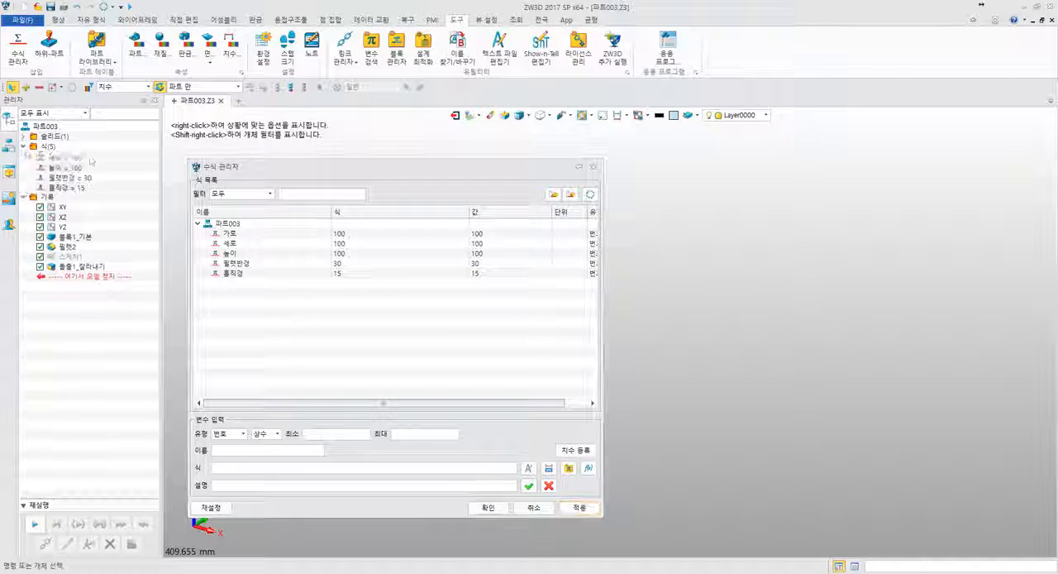
left_click_drag(258, 169, 647, 147)
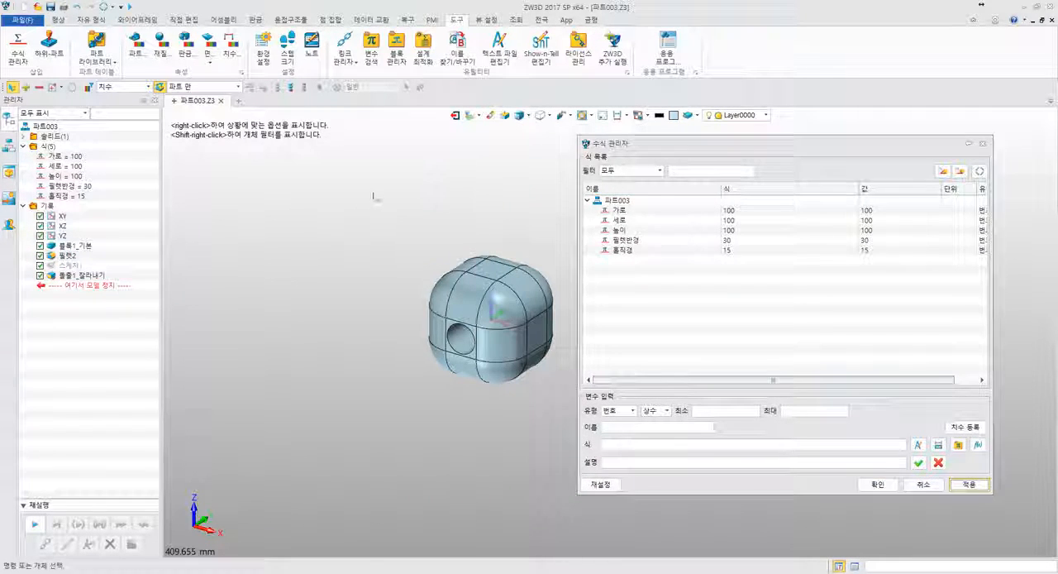
- Confirm the Equation Manager and check the definition of the 가로 variable
middle_click_drag(372, 193, 235, 189)
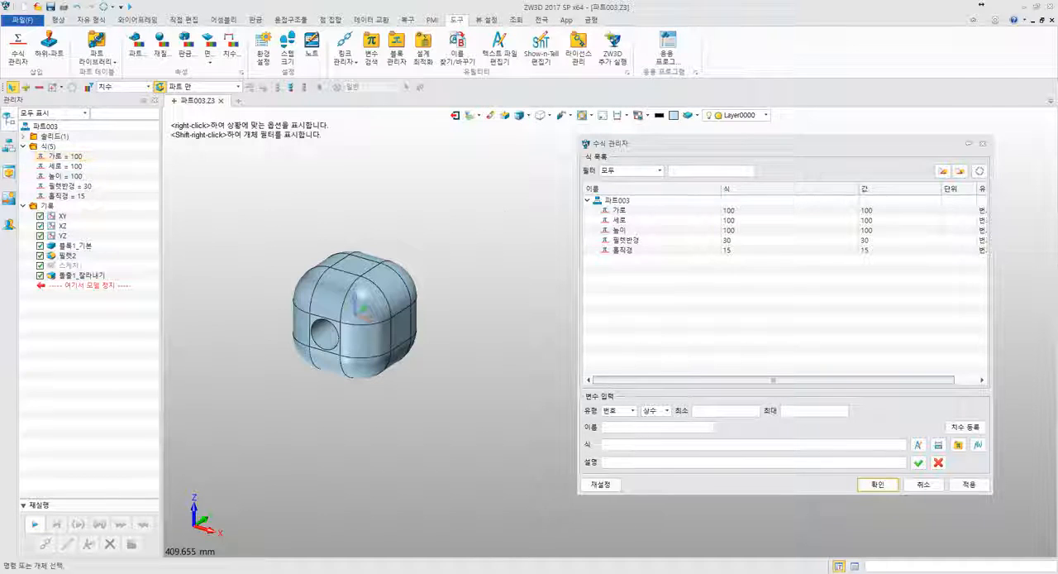
left_click(877, 484)
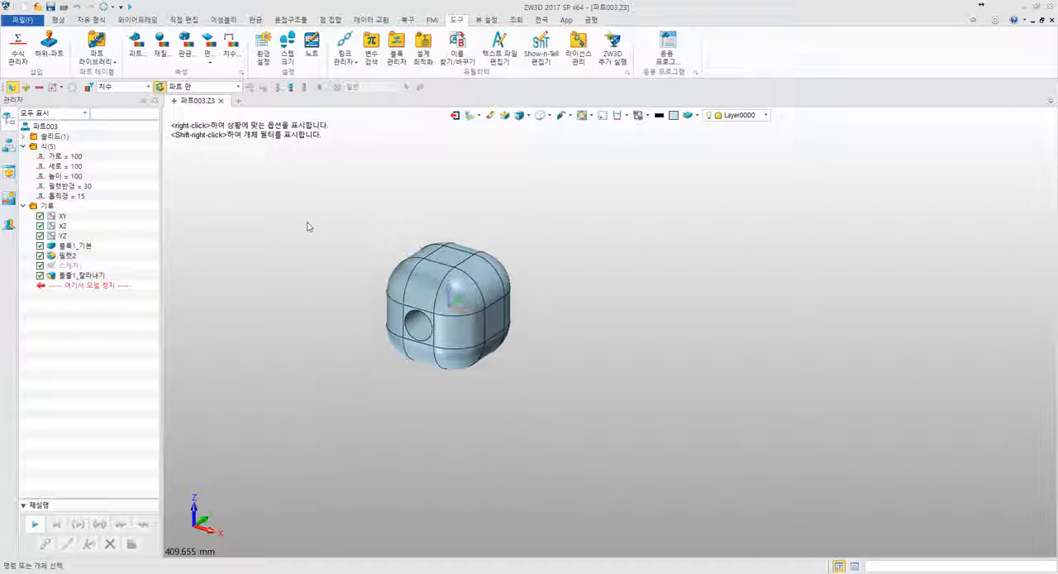
scroll(311, 226, "up", 5)
double_click(62, 156)
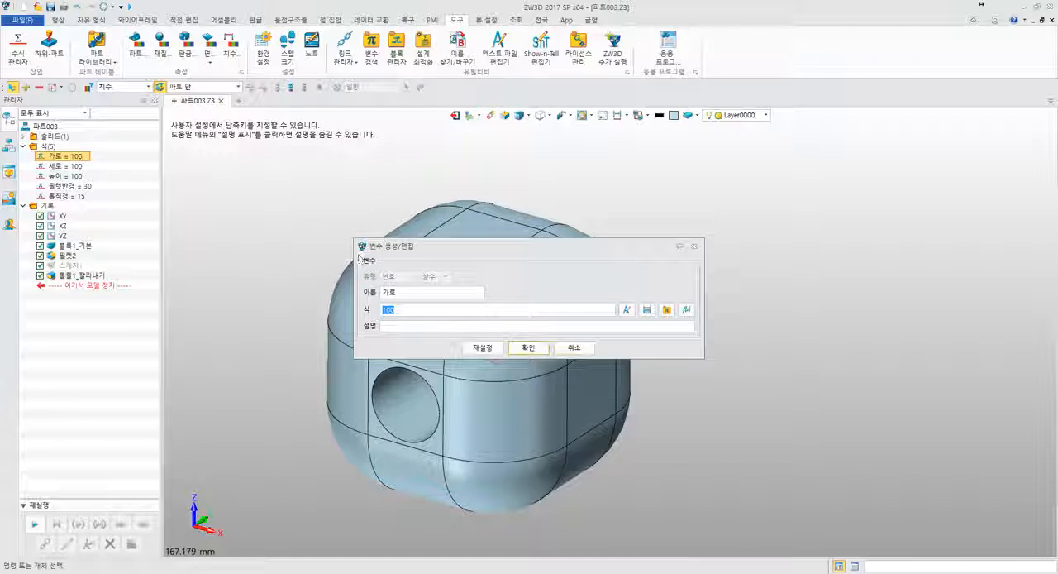
key("Return")
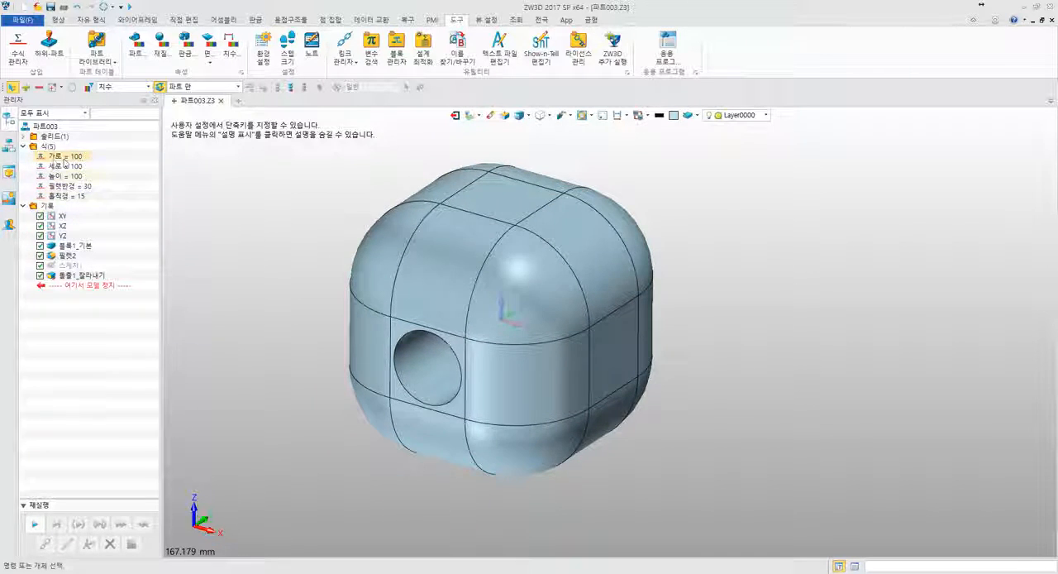
- Display the driving dimensions of the base block feature in the model
right_click(85, 245)
left_click(71, 253)
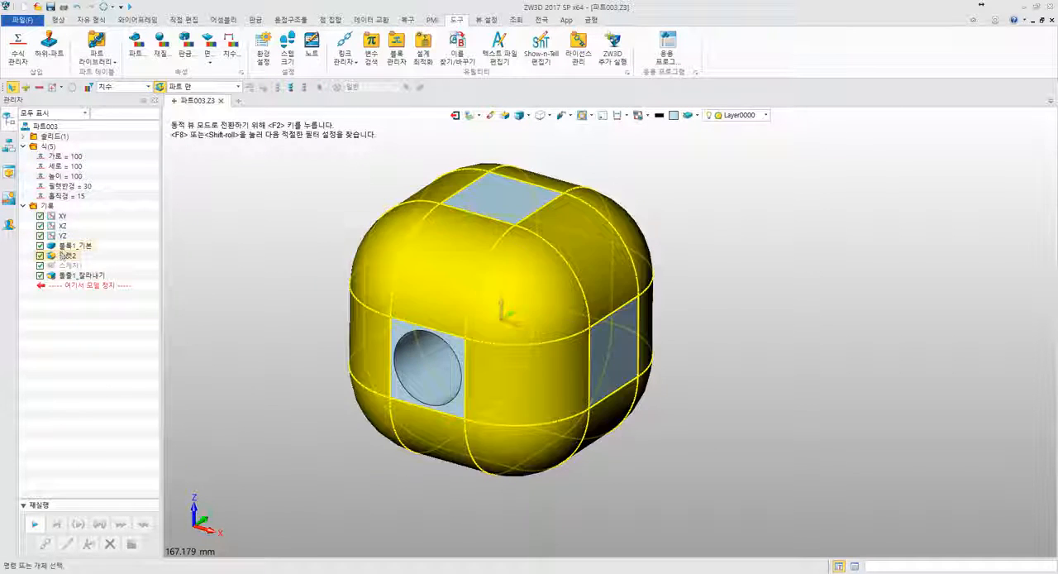
double_click(80, 246)
- Examine the parameter name and value of the block's vertical dimension, leaving it as it is
double_click(267, 376)
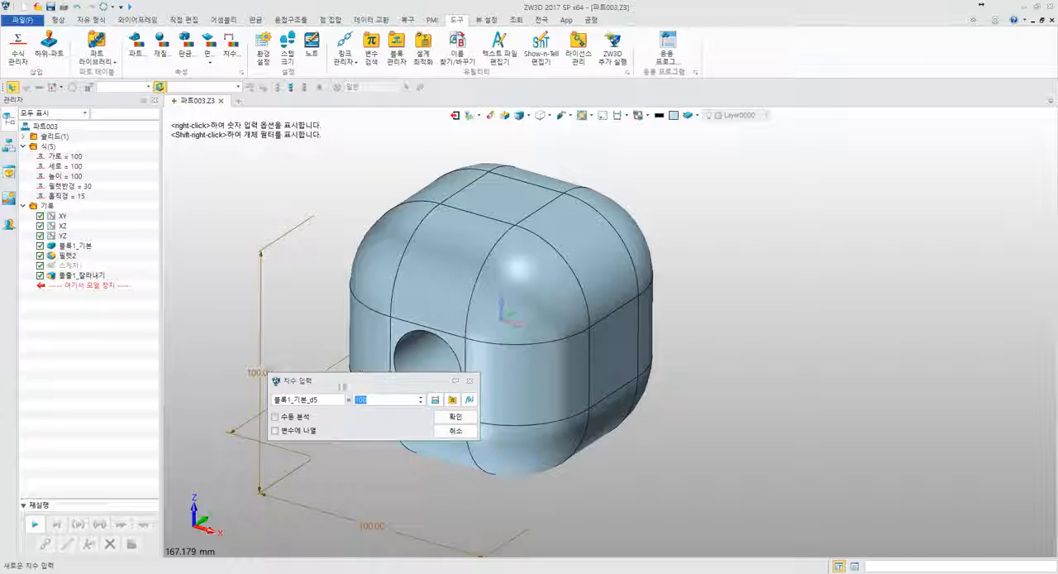
left_click_drag(321, 400, 237, 402)
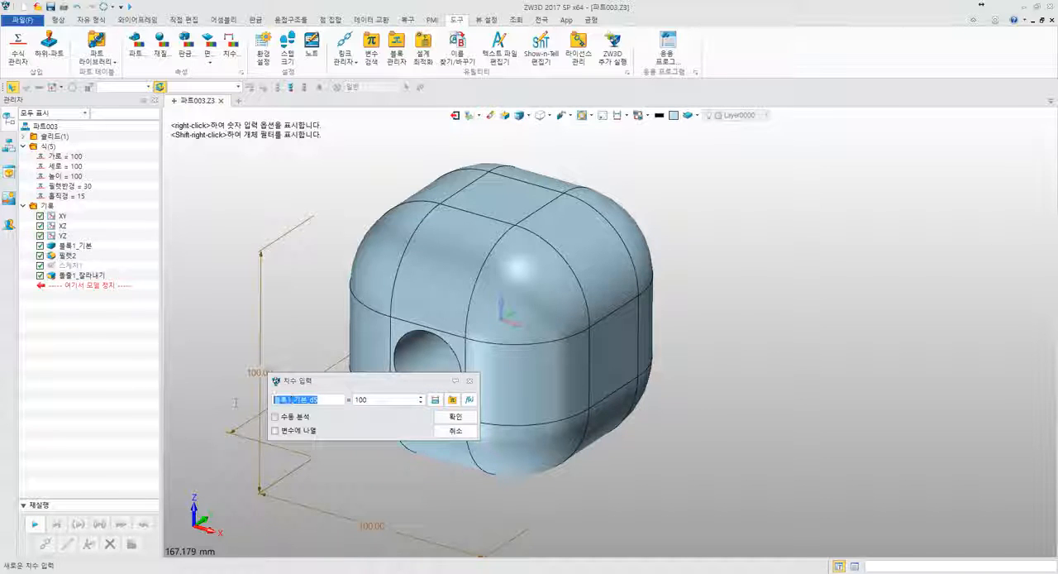
left_click(373, 399)
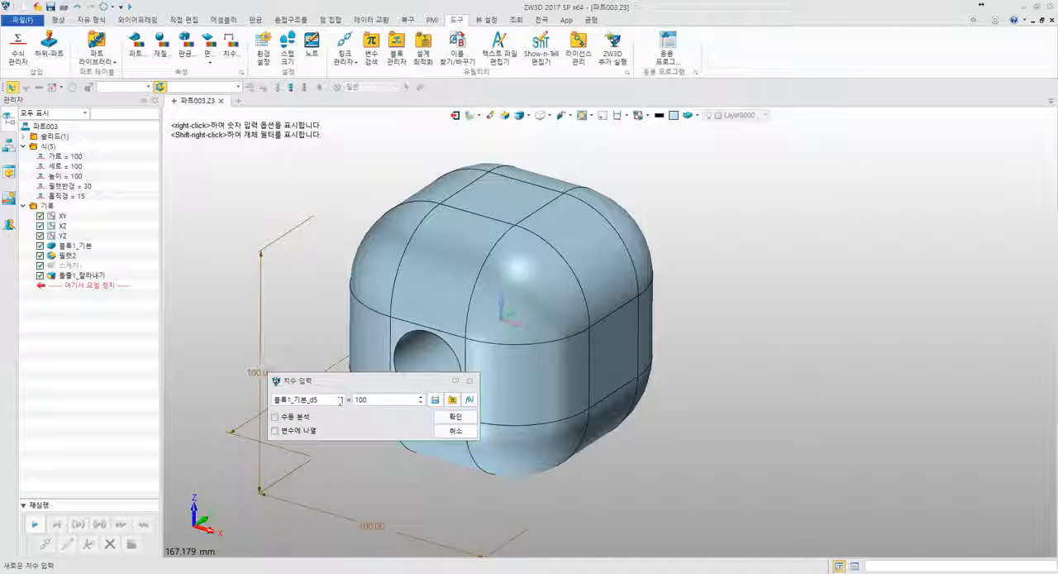
left_click(341, 401)
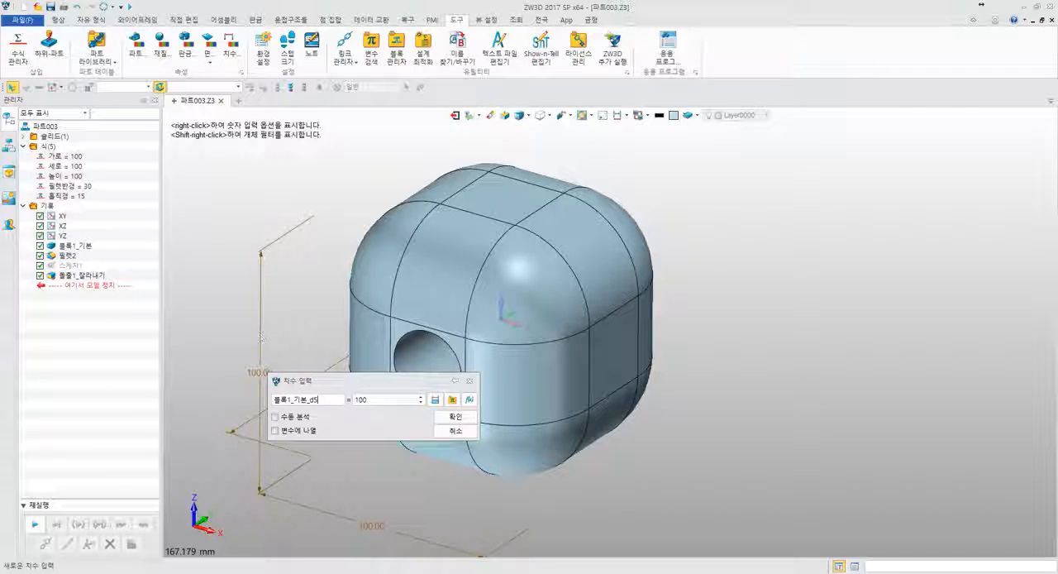
left_click_drag(321, 401, 274, 401)
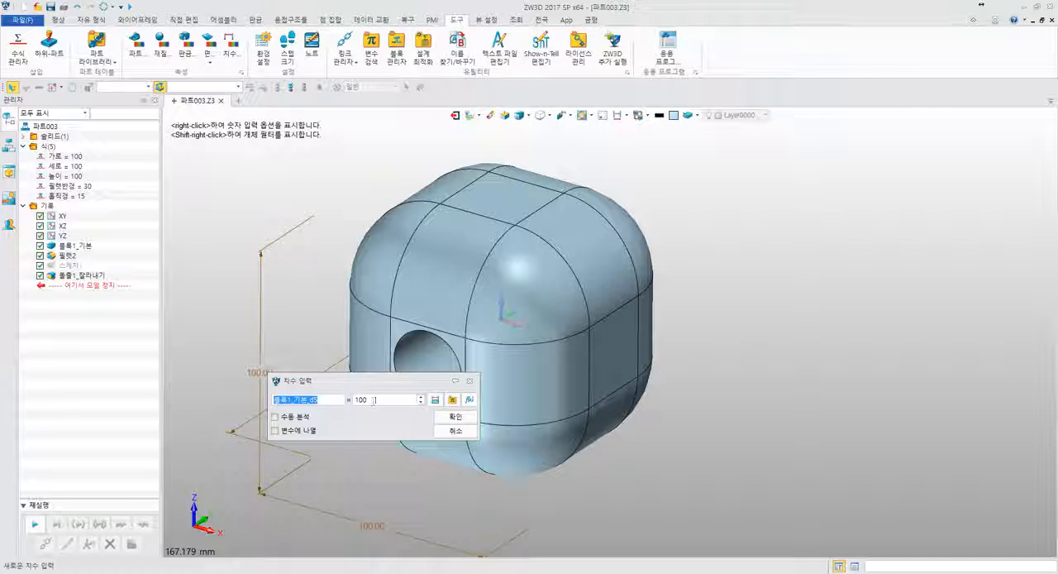
key("Tab")
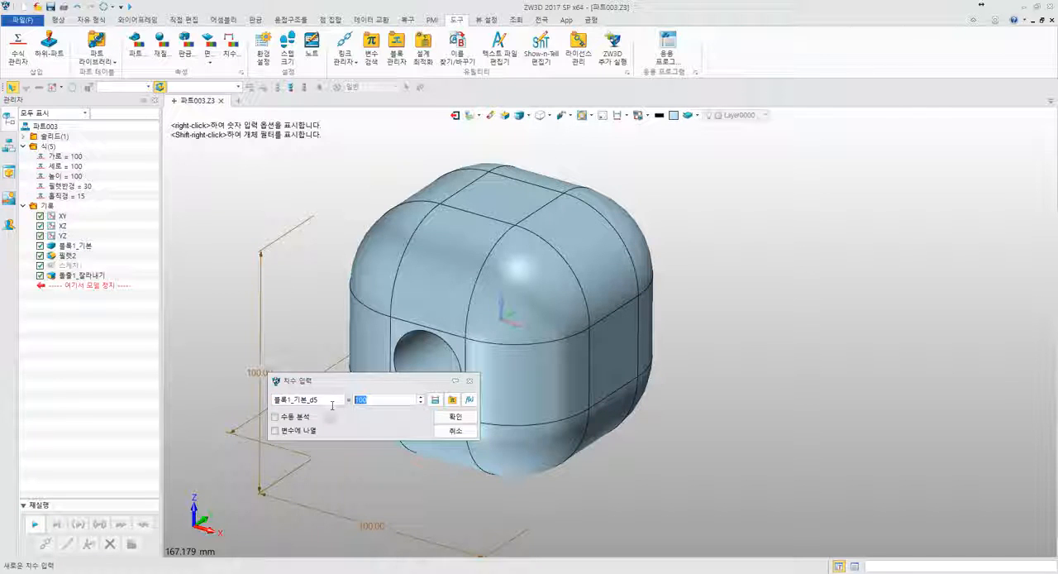
left_click(454, 431)
- Examine the parameter names of the block's X-direction and Y-direction dimensions, cancelling each without changes
left_click(361, 519)
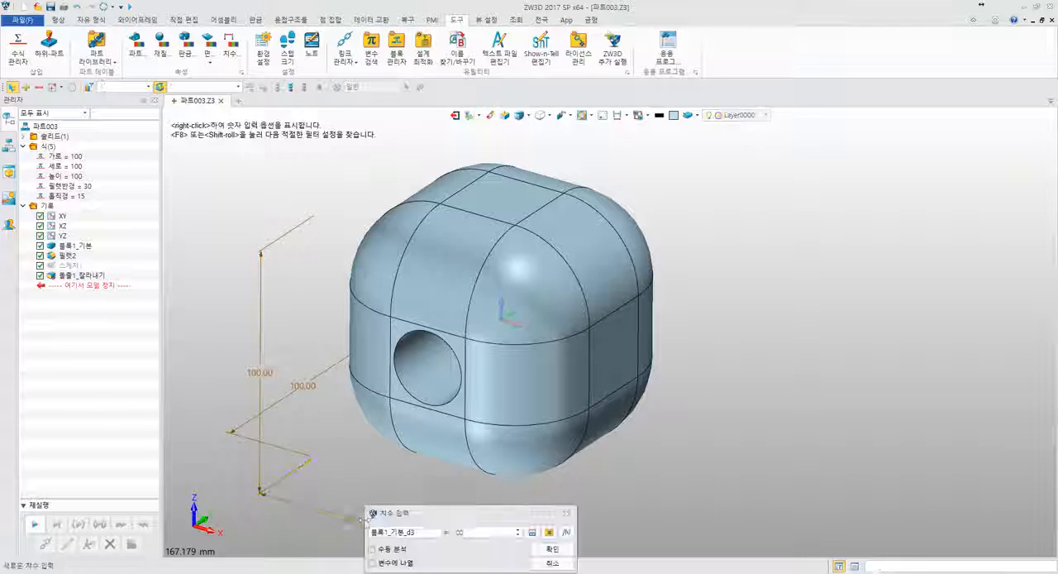
left_click_drag(365, 518, 267, 301)
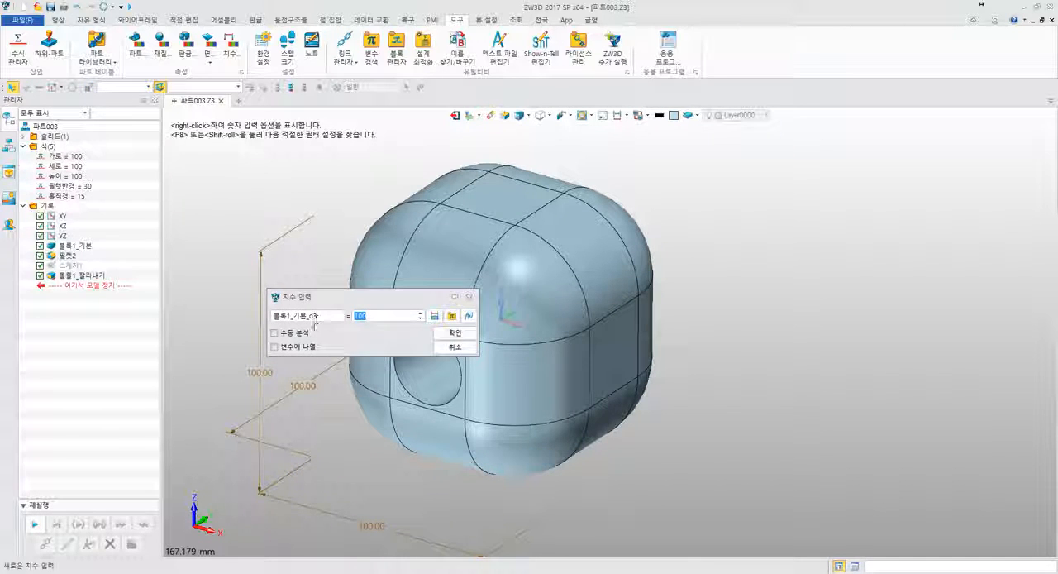
left_click(456, 347)
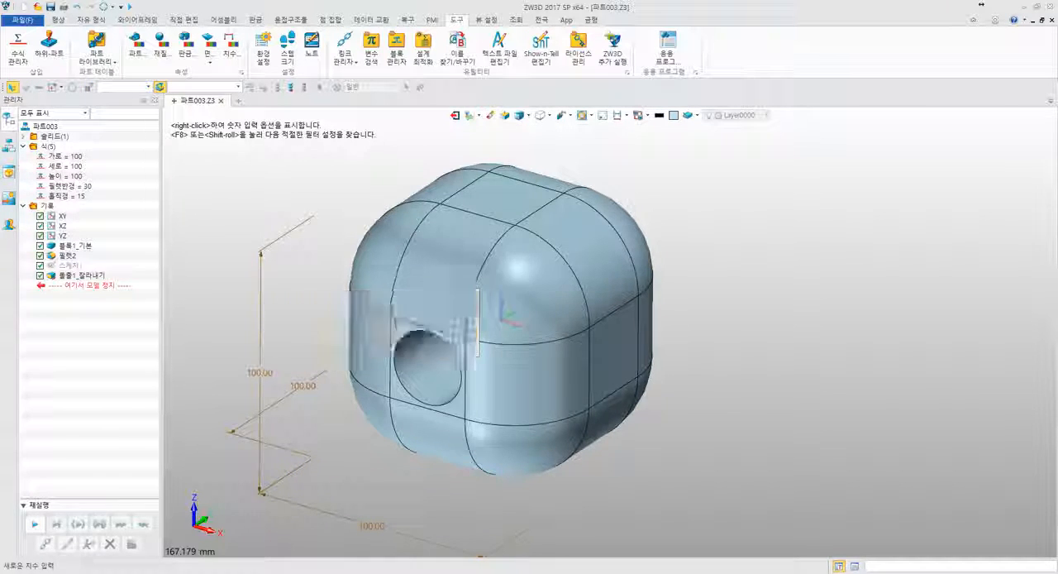
left_click(308, 397)
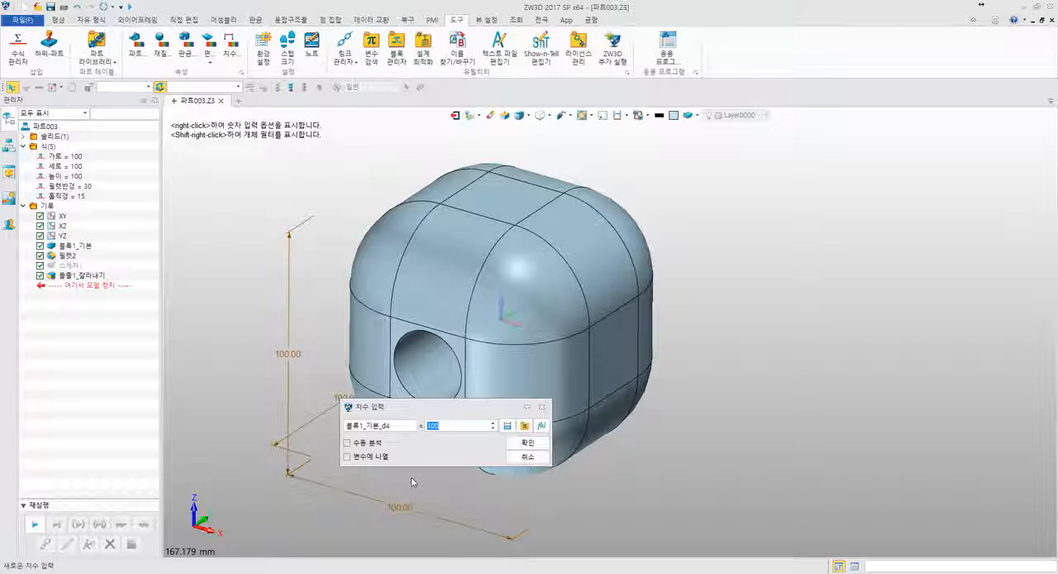
left_click(462, 427)
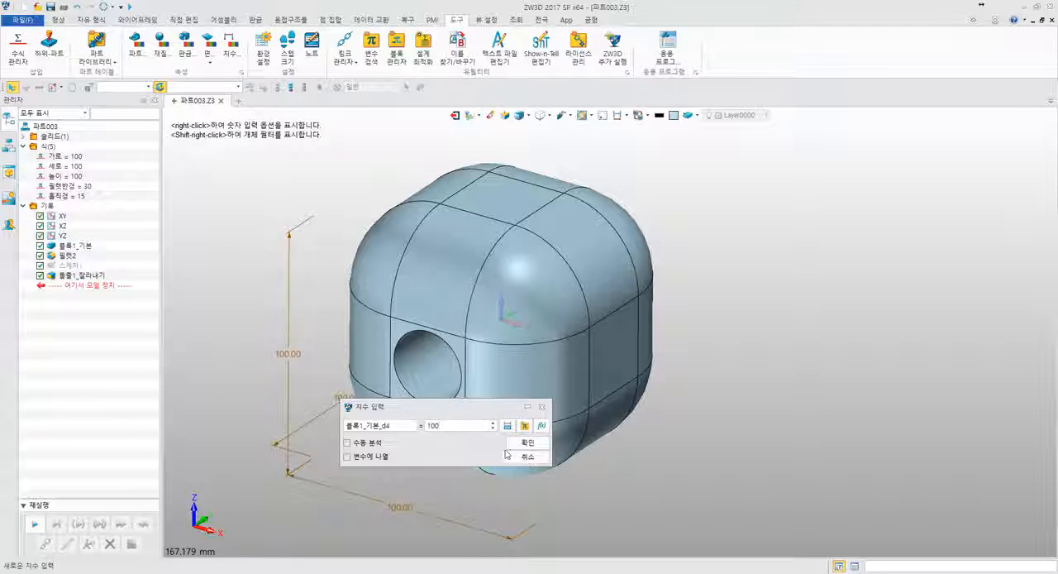
left_click(529, 457)
- Link the block's X-direction dimension to the variable 가로
right_click_drag(463, 426, 431, 448)
double_click(488, 465)
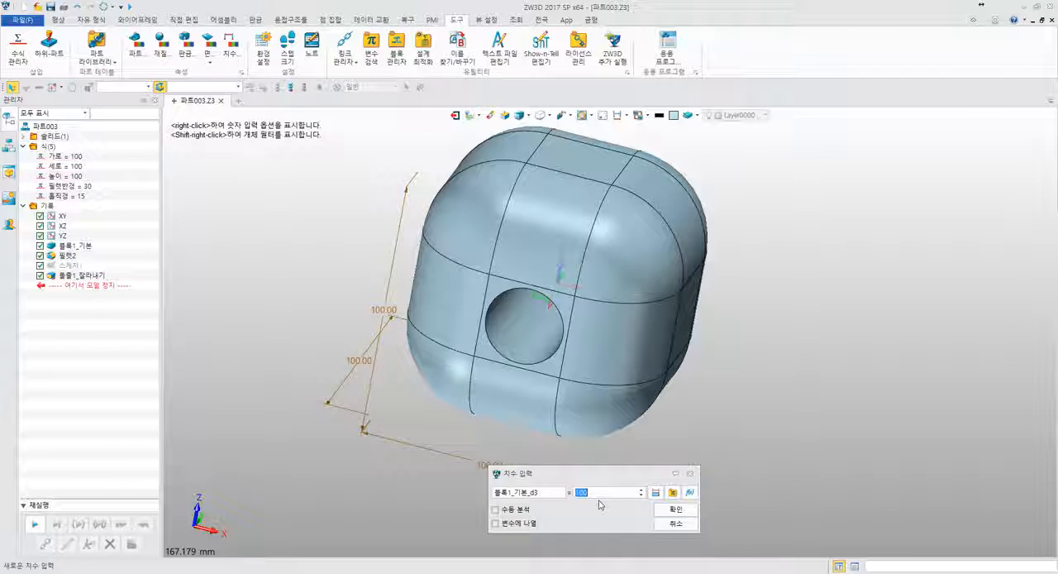
type("가로")
key("Return")
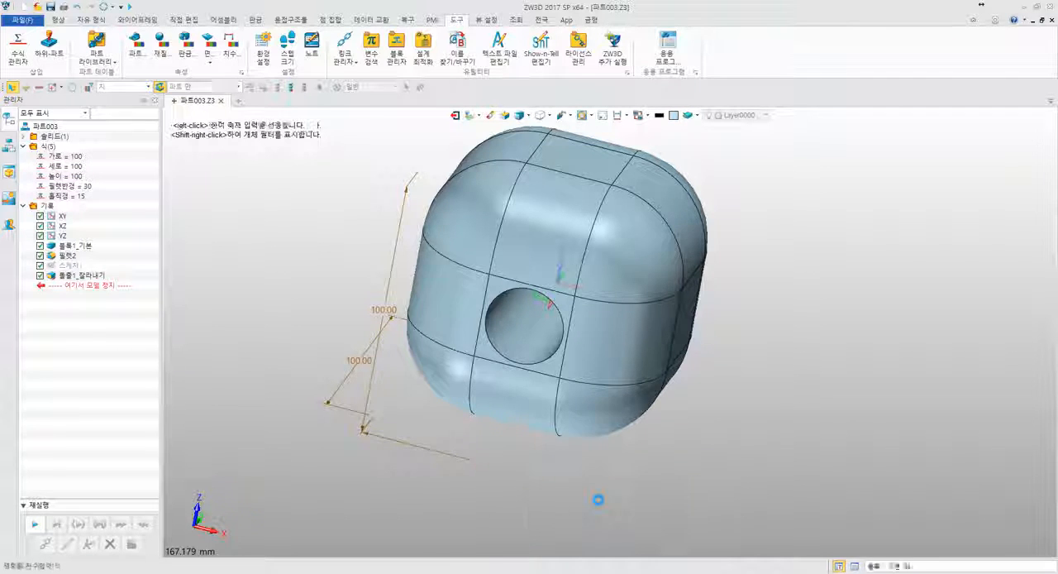
- Reopen the linked X-direction dimension and review its parameter name and variable expression
double_click(496, 468)
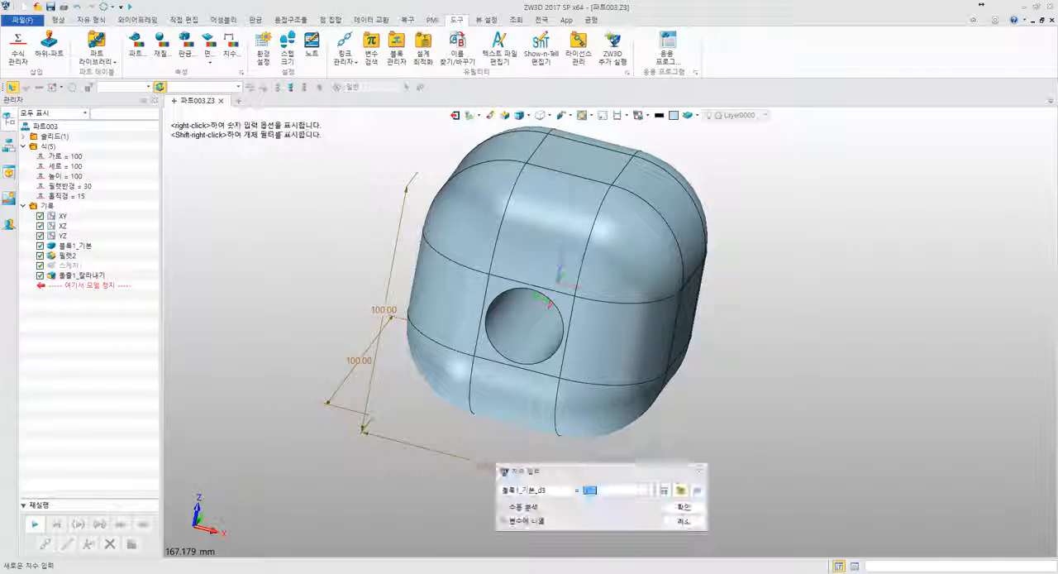
left_click_drag(619, 476, 328, 185)
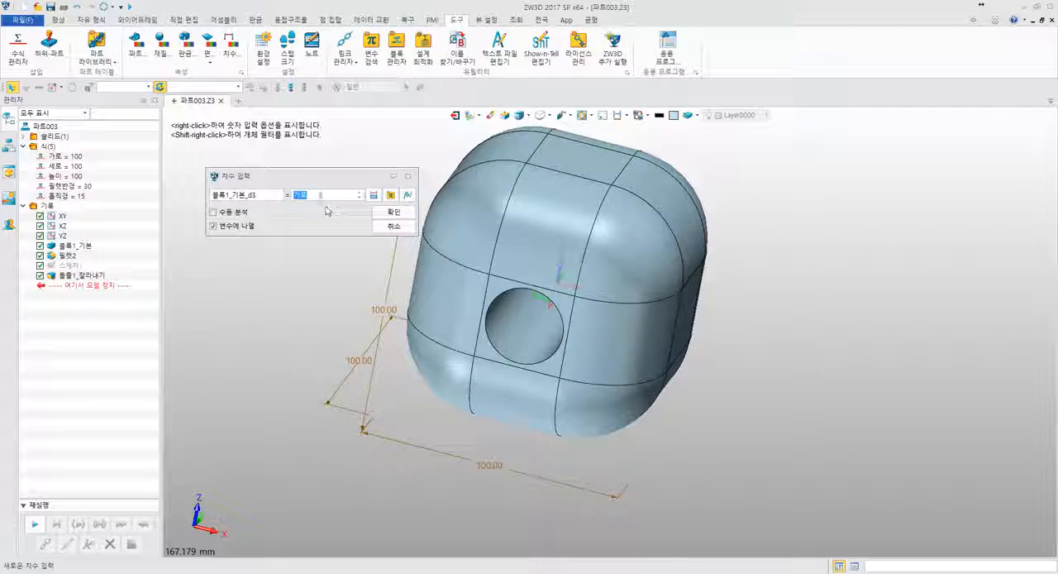
left_click(307, 197)
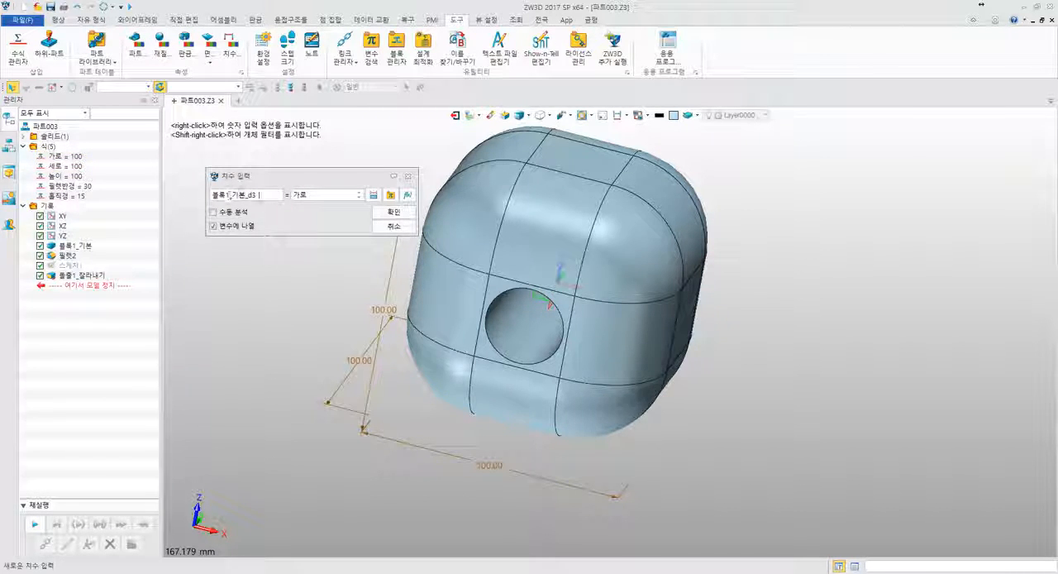
left_click_drag(261, 195, 192, 195)
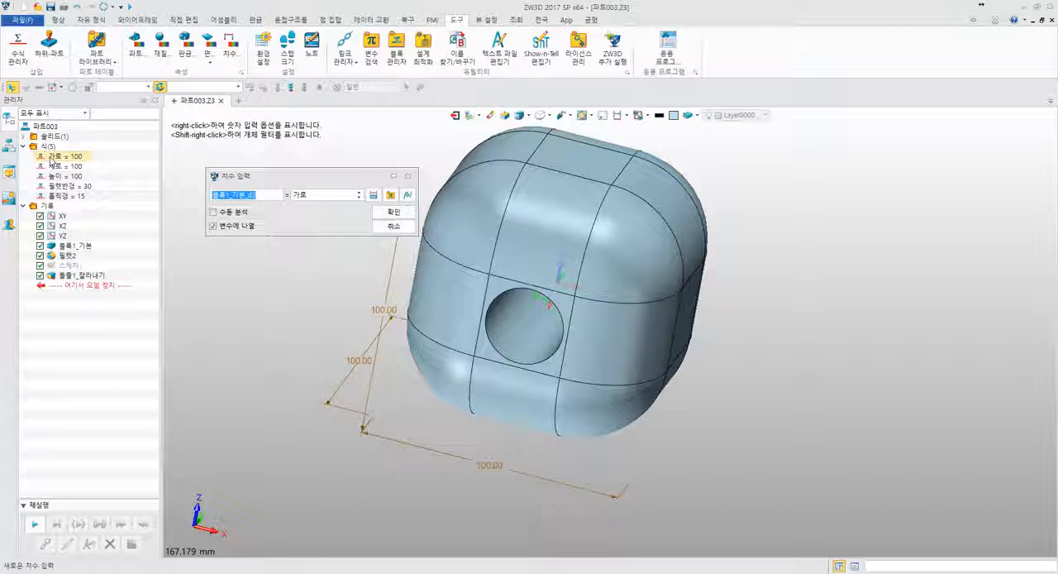
left_click(308, 195)
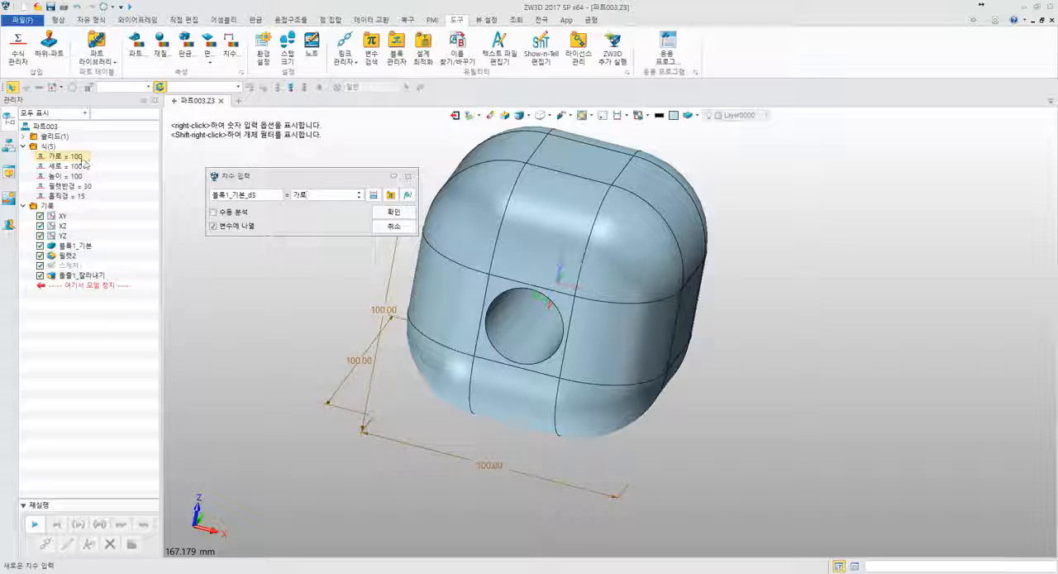
left_click(387, 212)
- Set the 가로 variable to 200 and regenerate the part
scroll(325, 227, "up", 2)
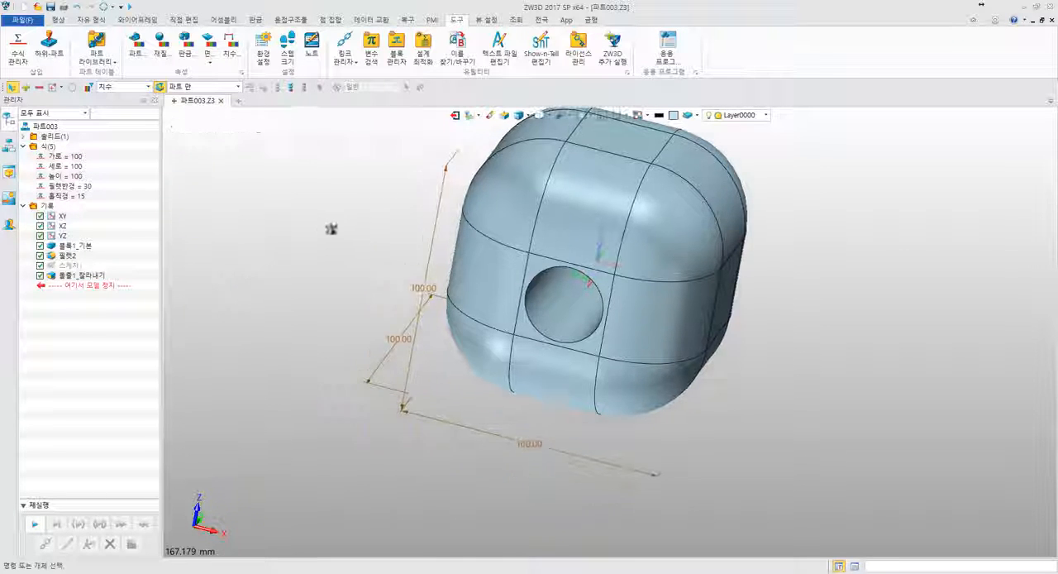
double_click(64, 156)
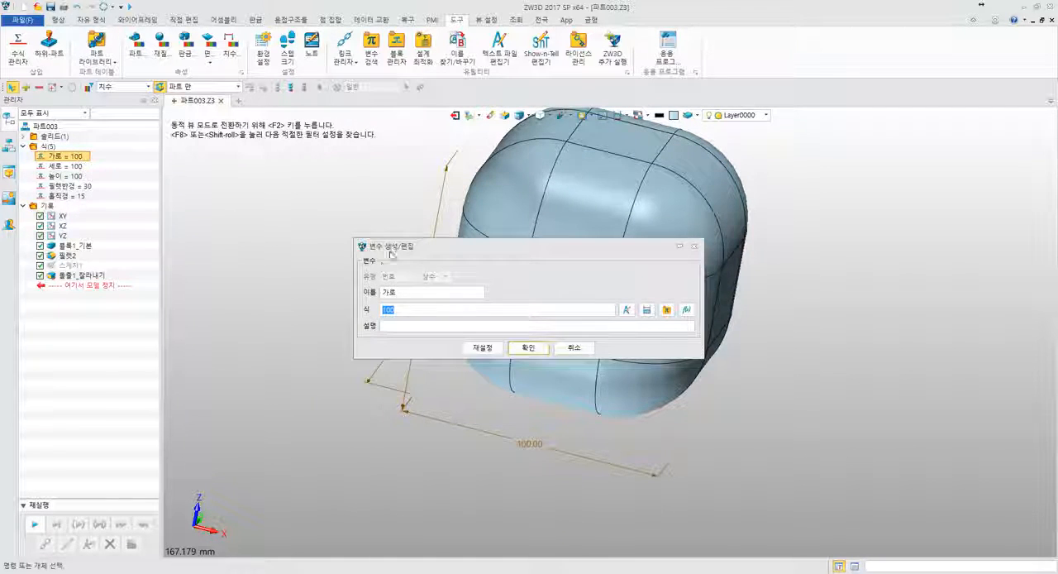
left_click_drag(393, 246, 209, 189)
type("200")
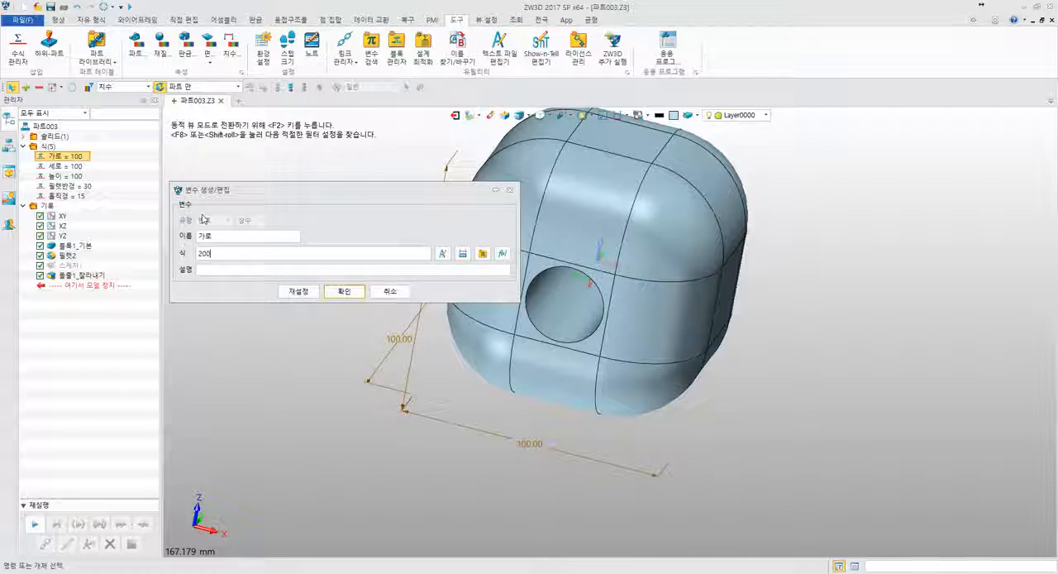
key("Return")
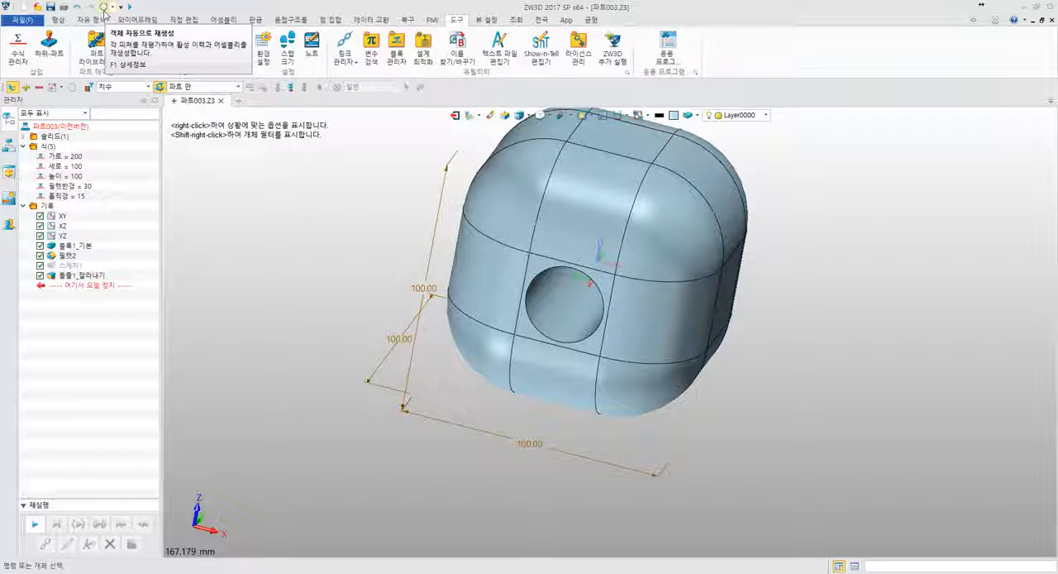
left_click(104, 12)
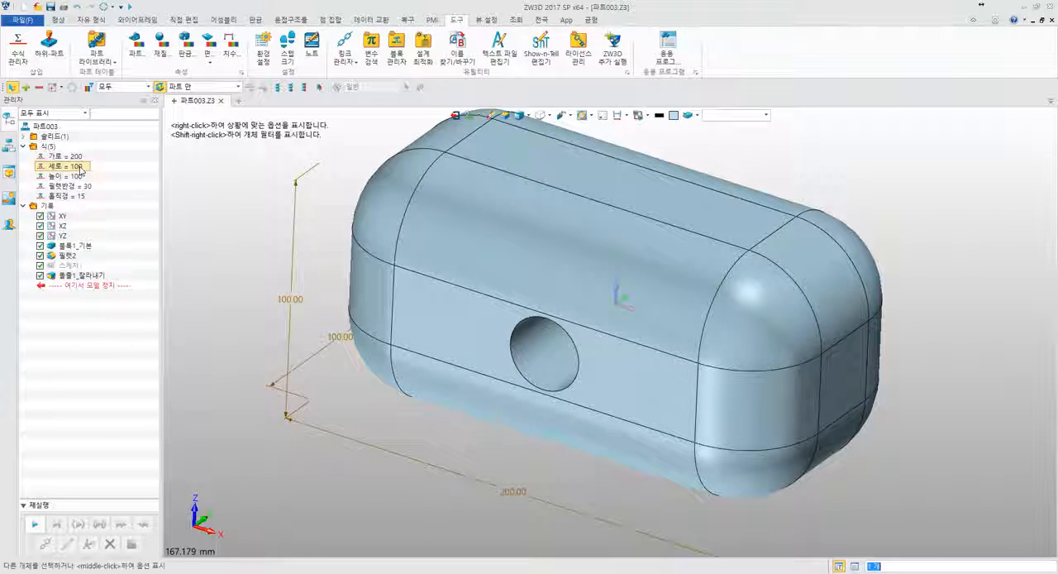
left_click(112, 7)
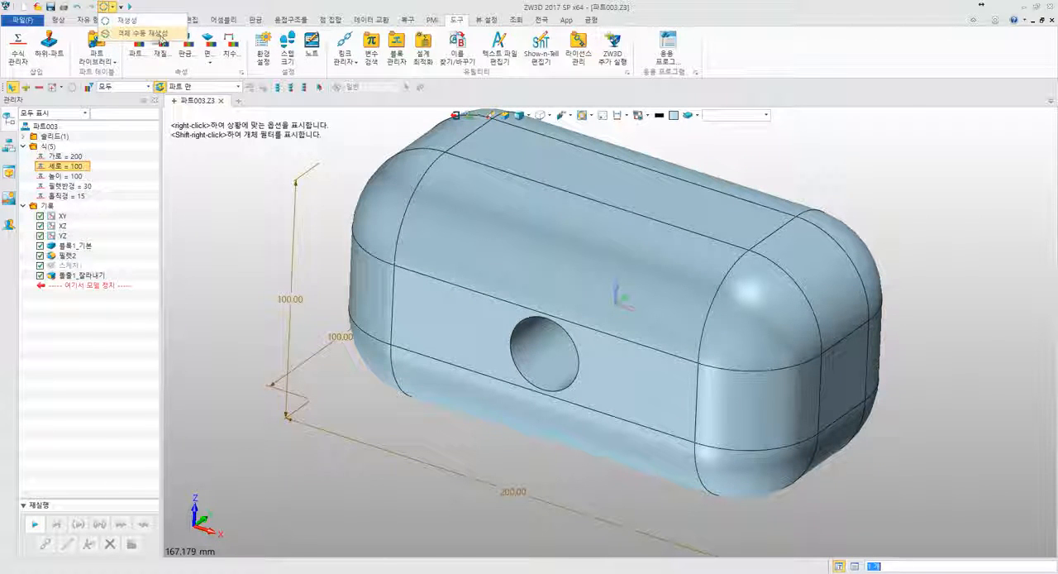
left_click(195, 201)
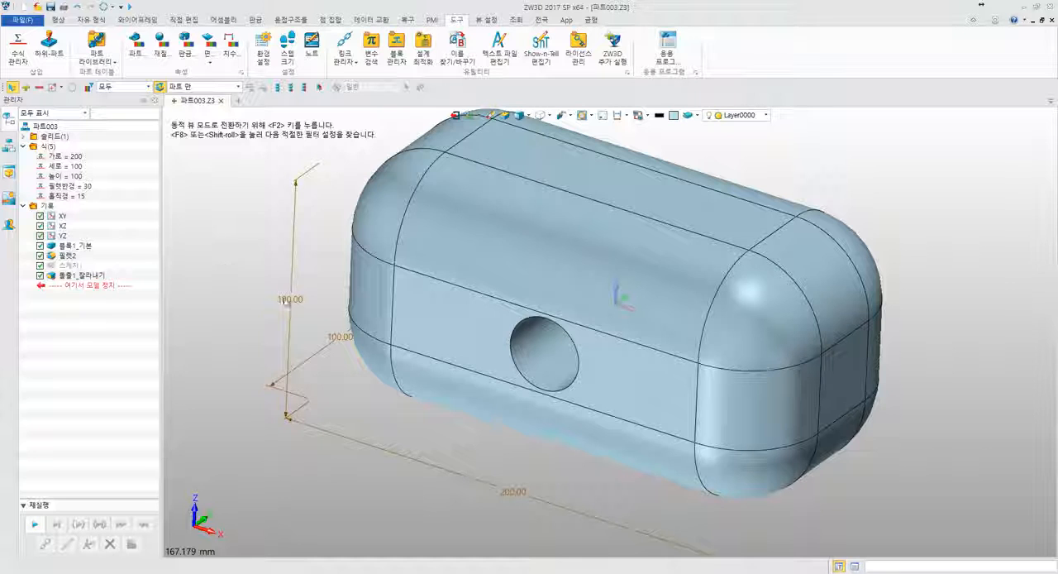
- Open the variable browser for the block's Z-direction dimension and browse between the 파트003 variables and the file's object level
double_click(289, 299)
left_click_drag(378, 313, 332, 242)
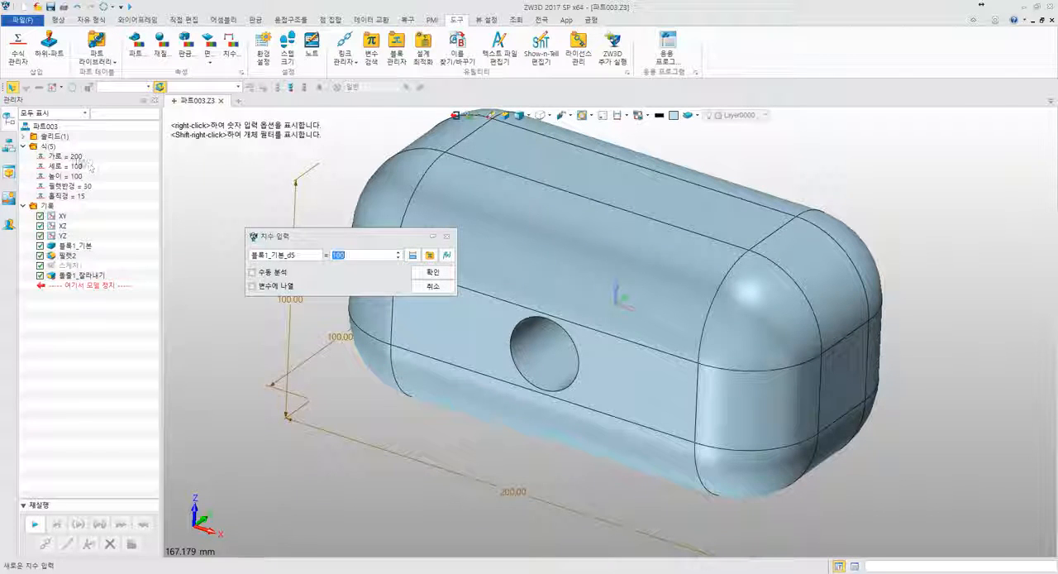
left_click(419, 258)
left_click(429, 256)
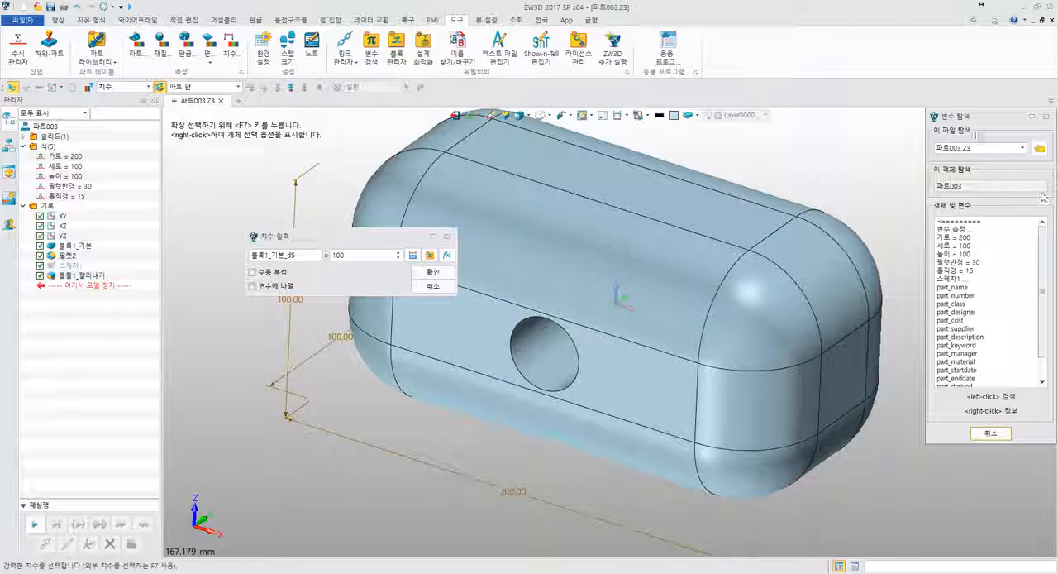
left_click_drag(964, 117, 573, 159)
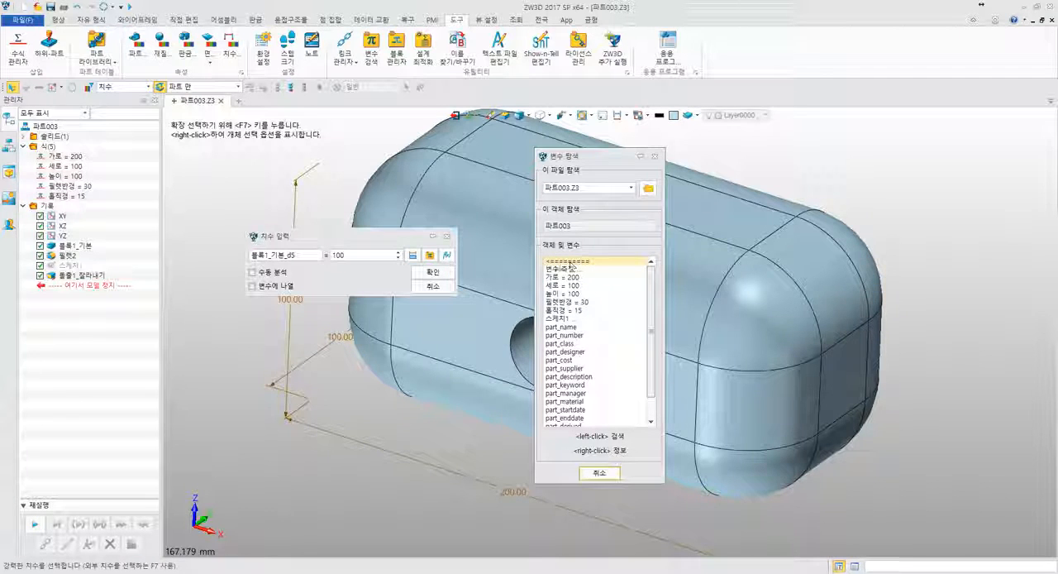
left_click(567, 264)
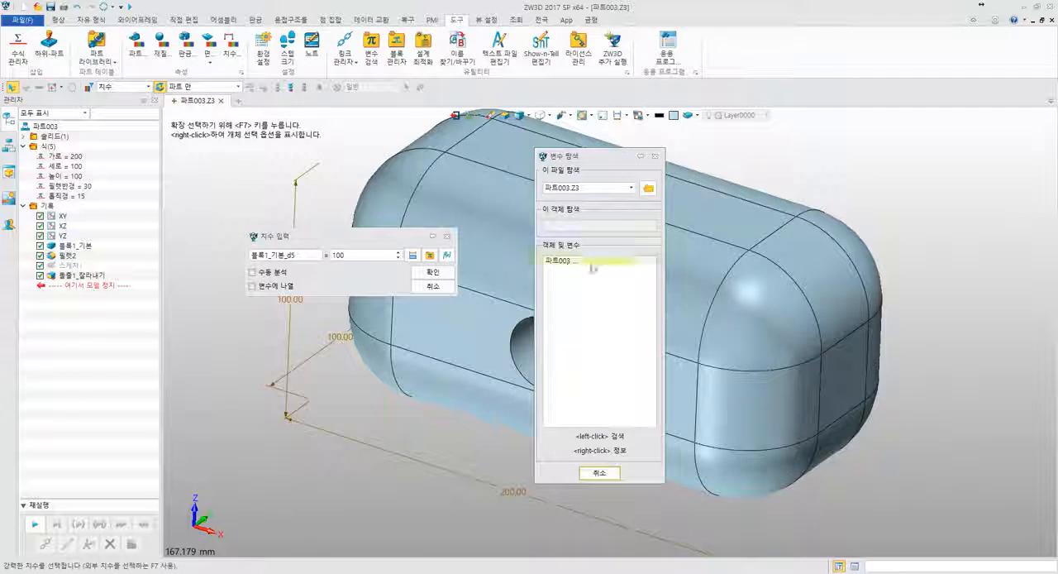
left_click(583, 263)
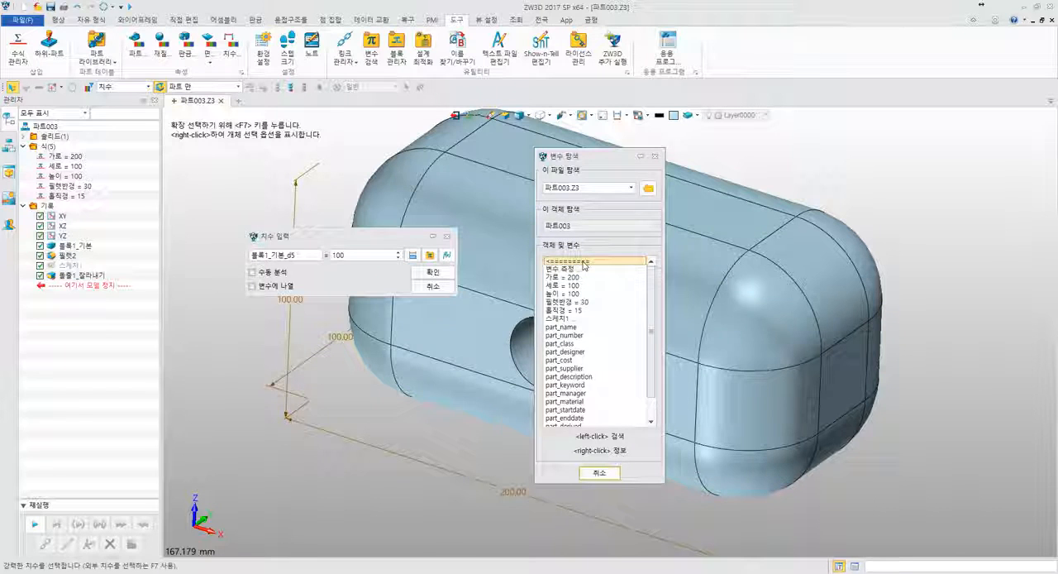
left_click(581, 262)
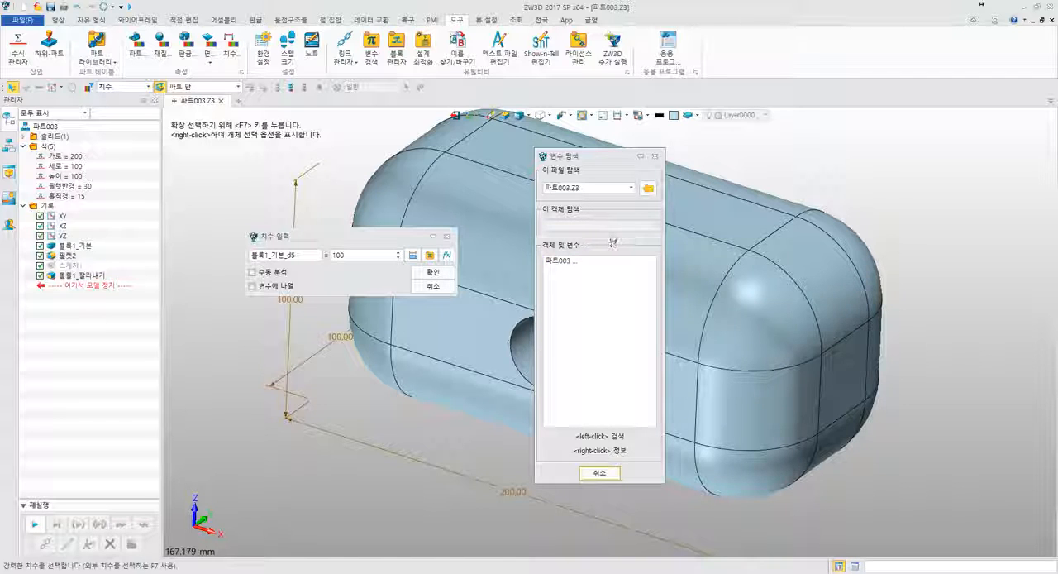
- Load bonnet.Z3 into the variable browser and examine the variables of its bonnet object
left_click(648, 190)
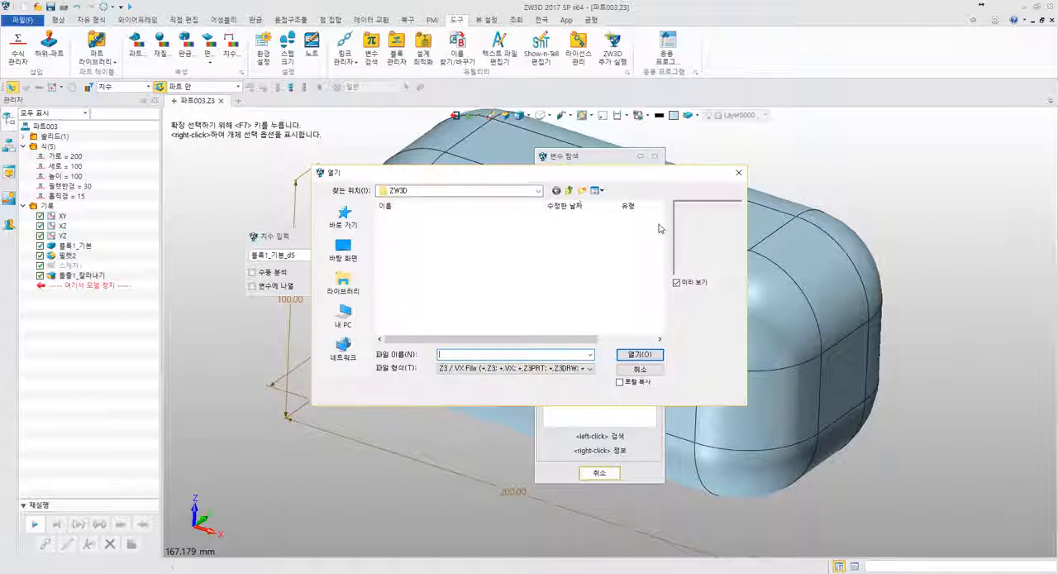
left_click_drag(508, 176, 875, 154)
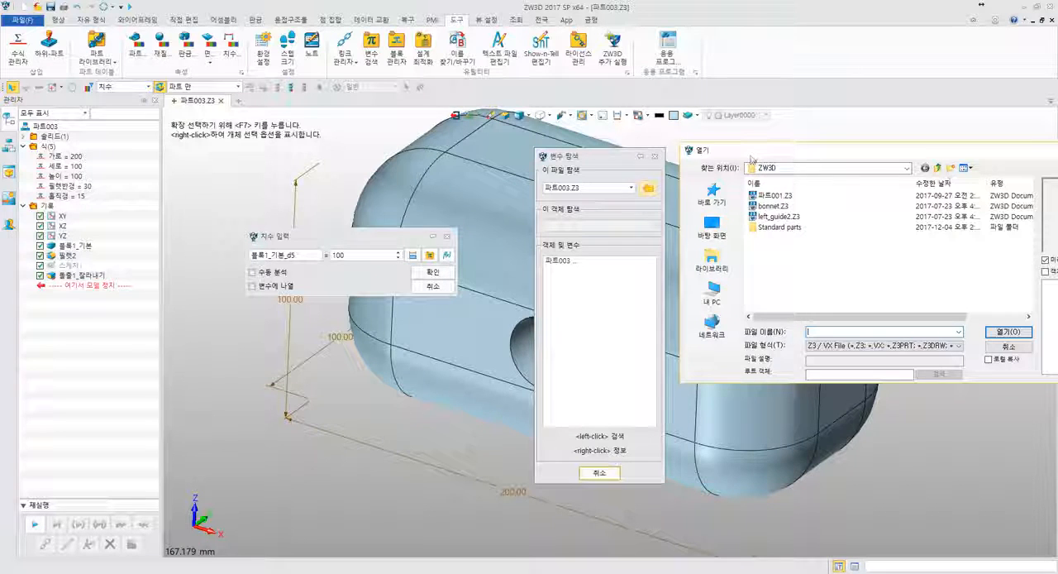
left_click_drag(787, 150, 714, 150)
left_click(701, 205)
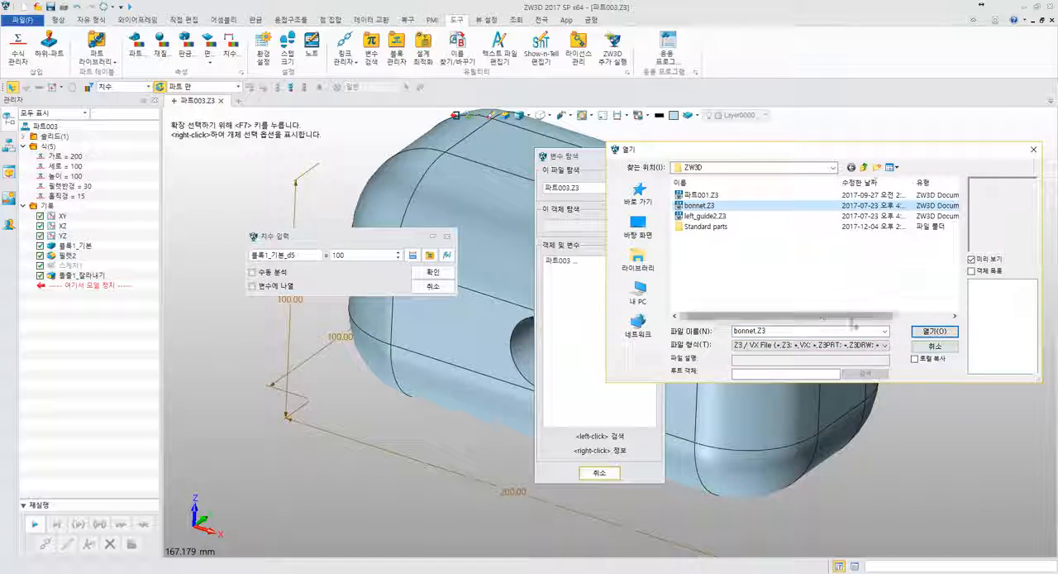
left_click(924, 333)
left_click(559, 260)
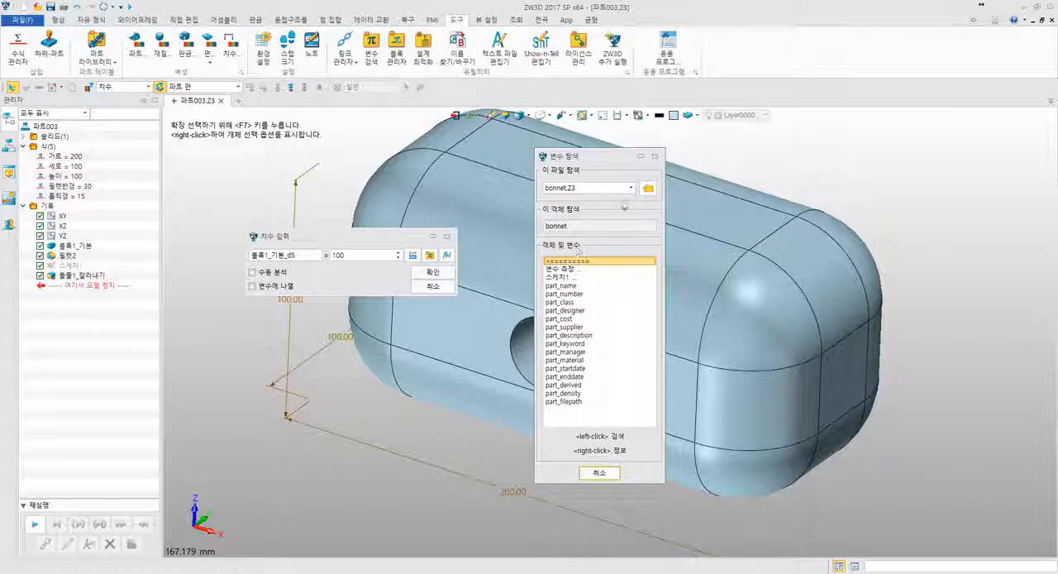
- Return the variable browser to the 파트003 object in 파트003.Z3 and try to link the block's Z-direction dimension to the variable 높이
left_click(632, 189)
left_click(624, 210)
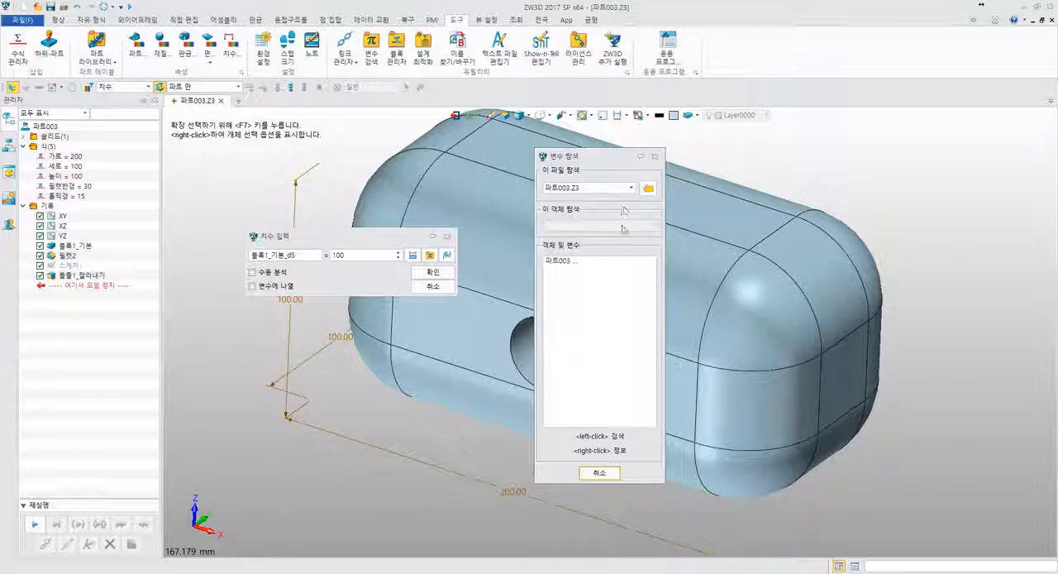
left_click(571, 260)
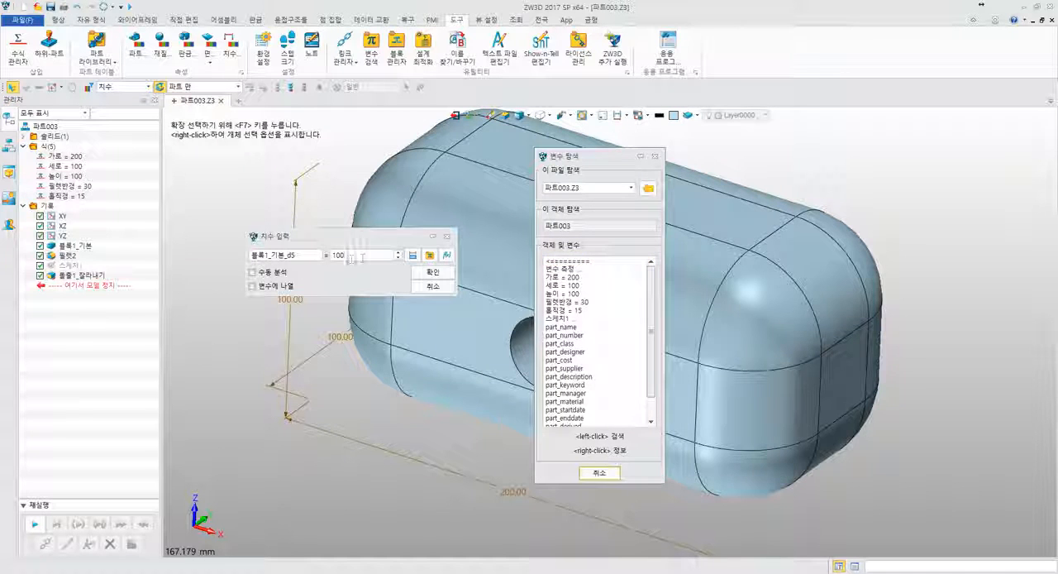
left_click(280, 255)
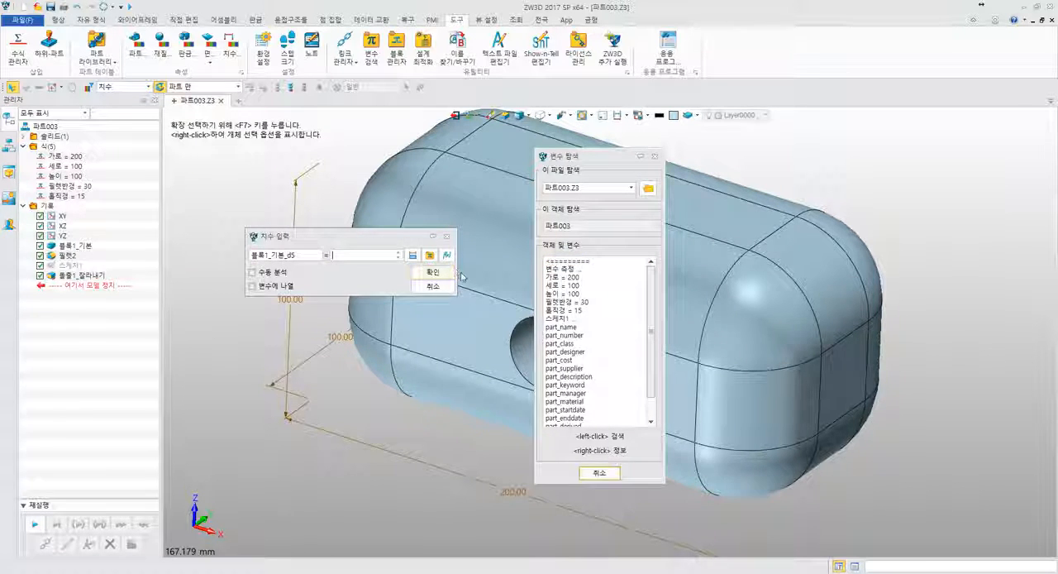
left_click(564, 293)
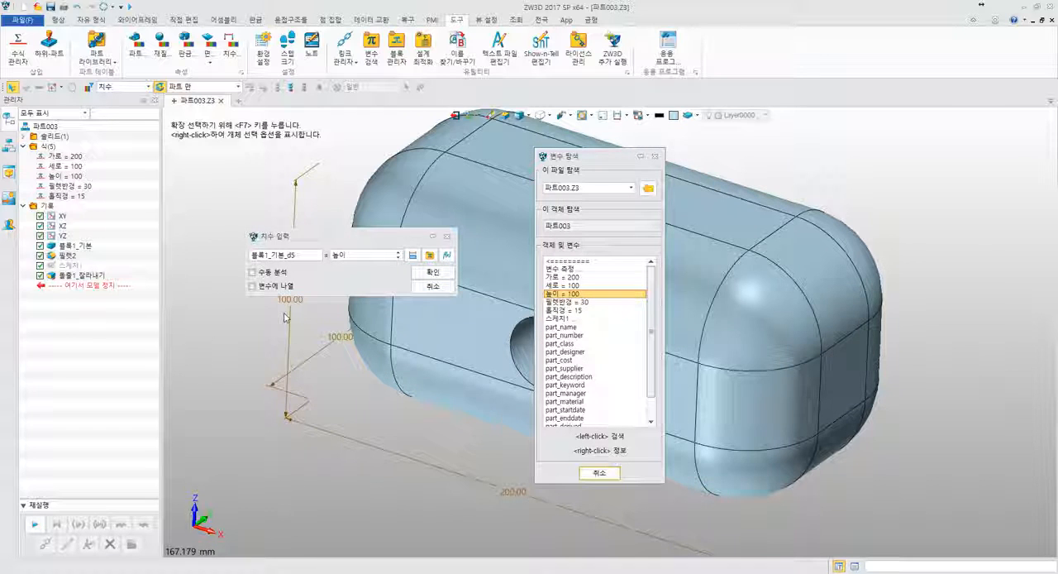
left_click(436, 272)
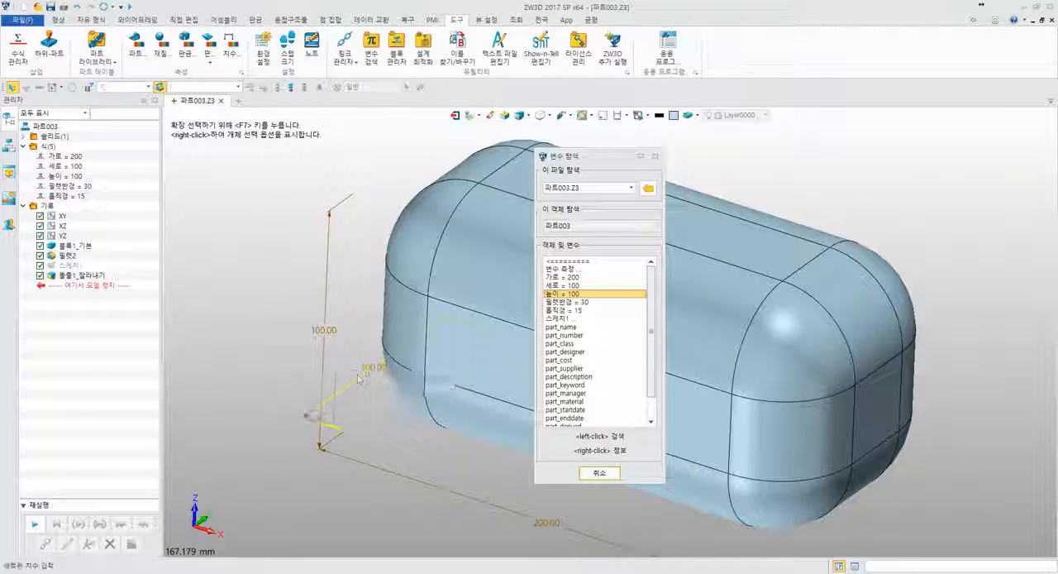
- Close the open dimension entry and the variable browser without changes, and regenerate the part
left_click(356, 374)
left_click_drag(430, 377, 351, 323)
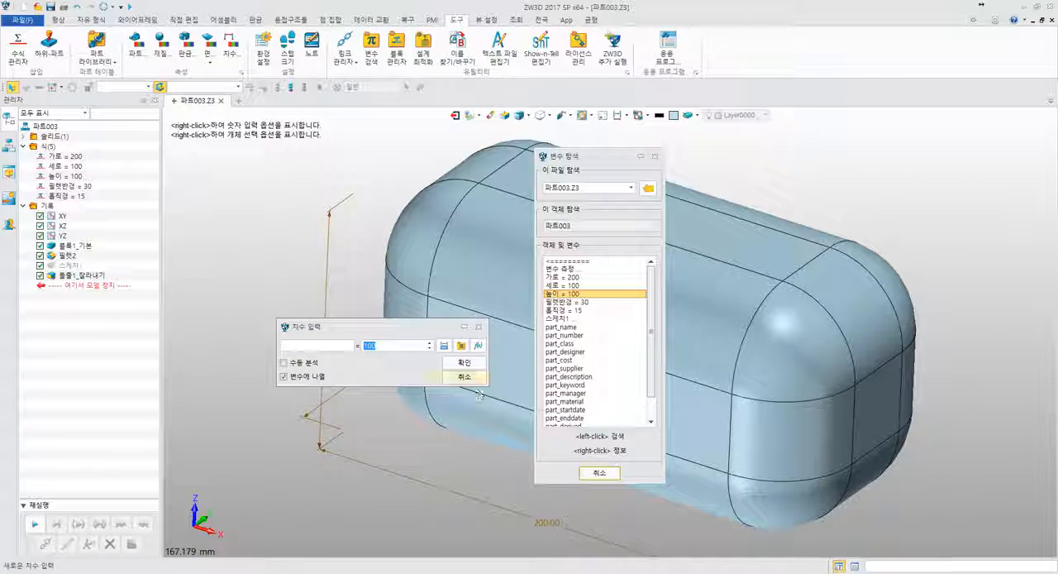
left_click(466, 376)
left_click(601, 472)
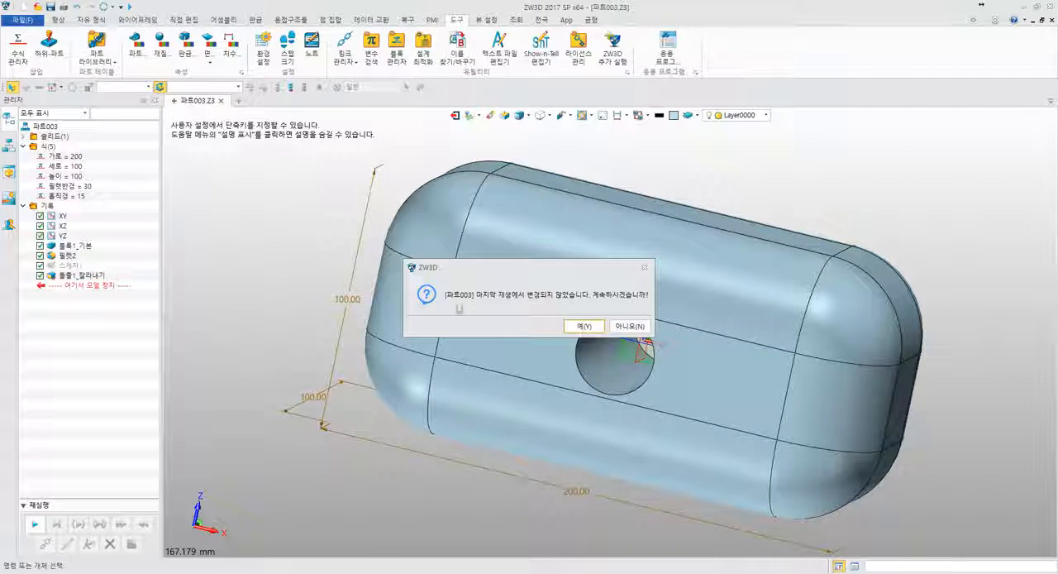
left_click(584, 326)
- Link the block's Z-direction dimension to the variable 높이
middle_click_drag(374, 315, 443, 411)
double_click(443, 411)
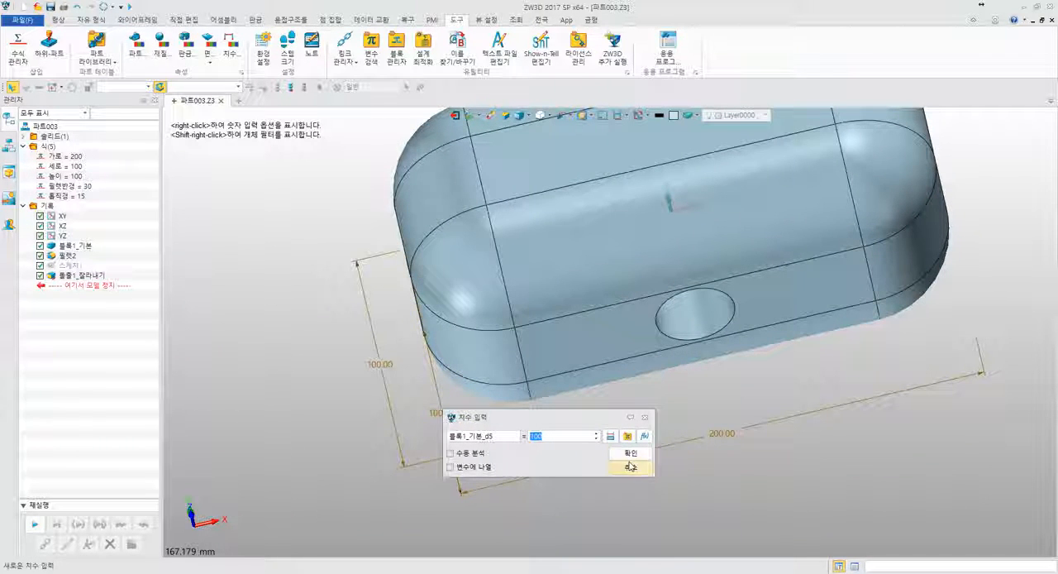
left_click(628, 437)
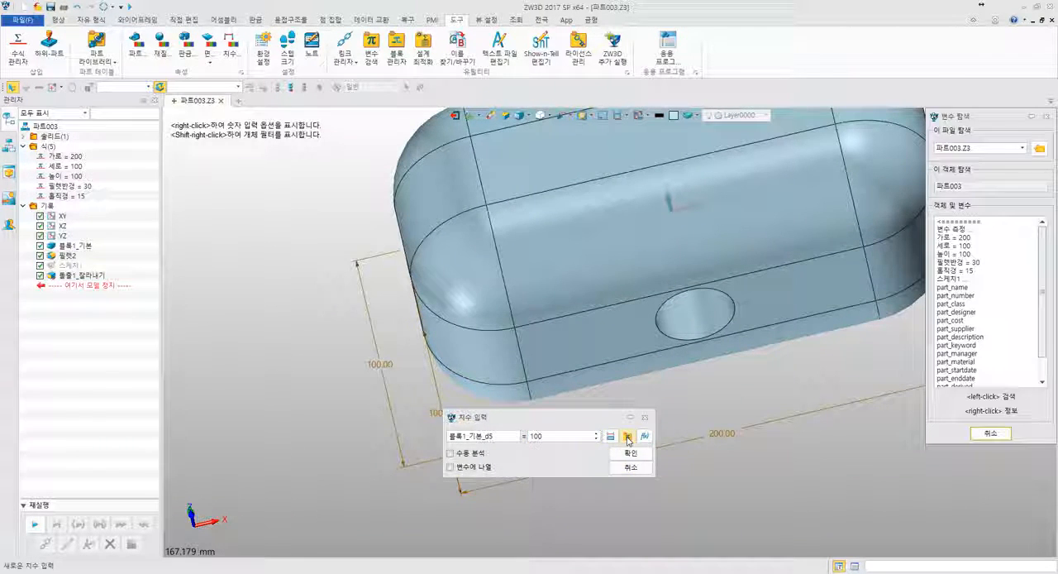
left_click(953, 254)
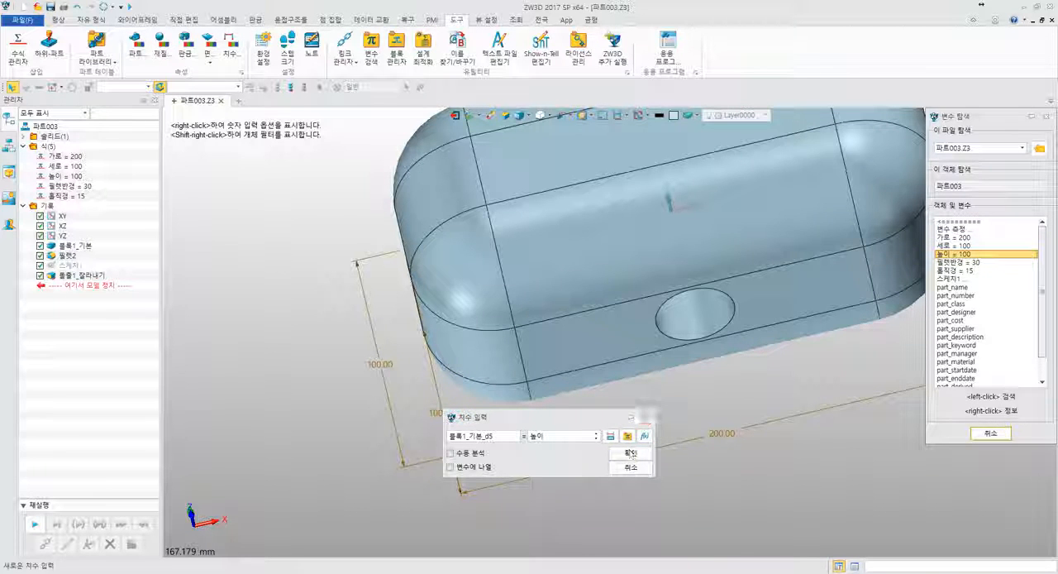
left_click(631, 453)
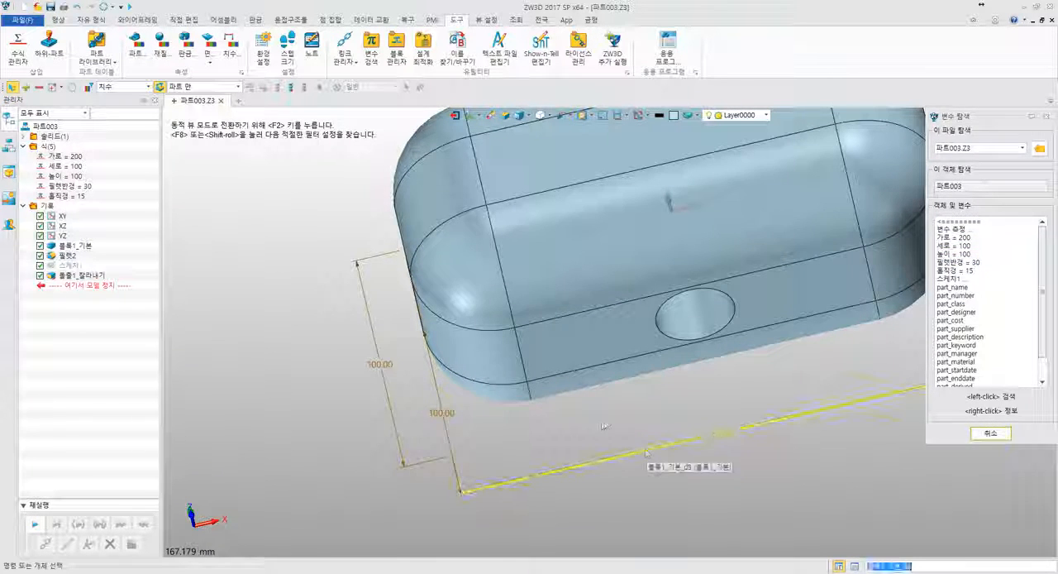
- Check the Z-direction dimension without changing it, and link the block's Y-direction dimension to the variable 높이
left_click(462, 421)
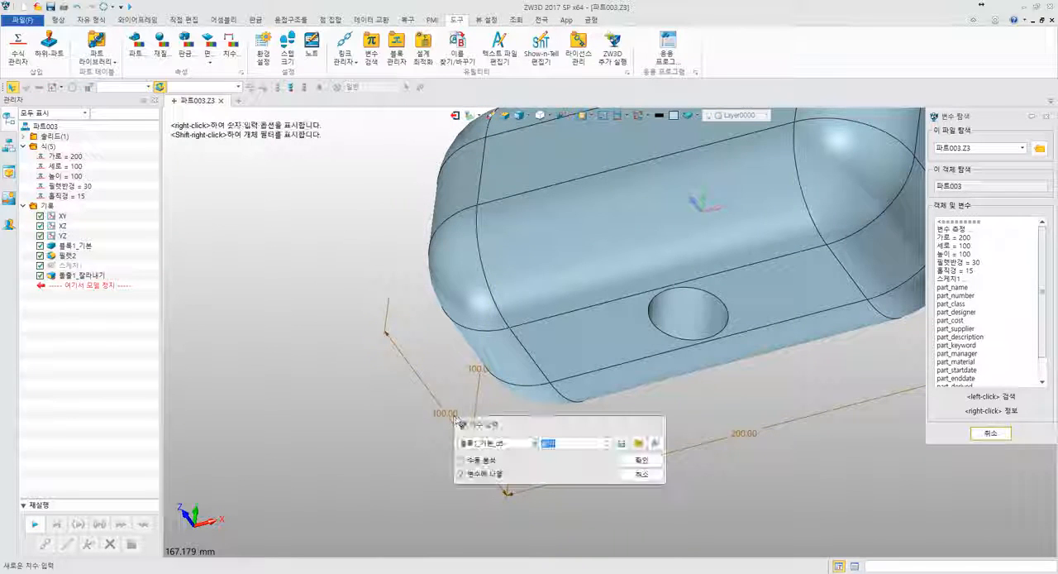
left_click(657, 478)
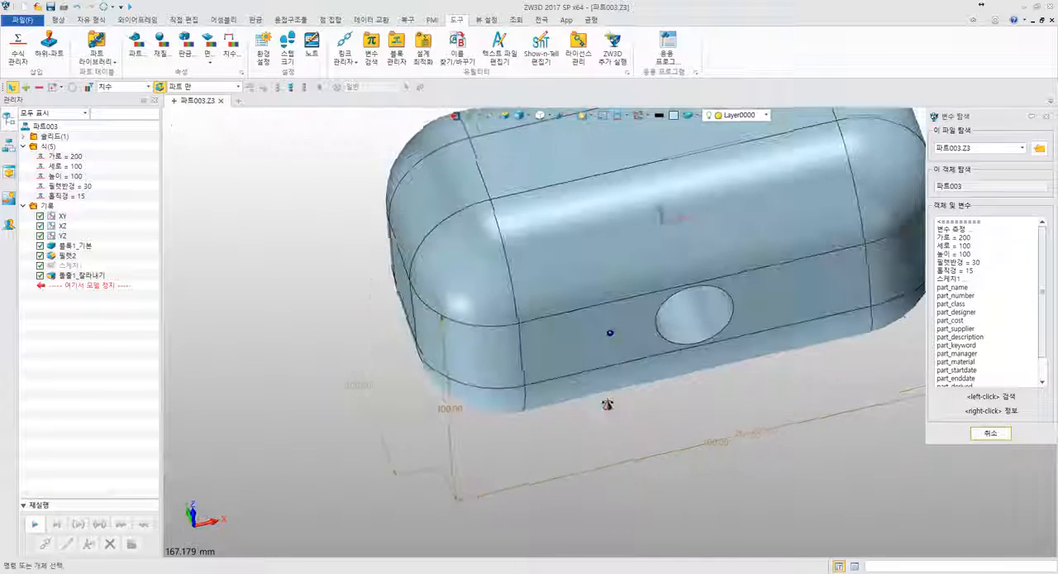
left_click(363, 387)
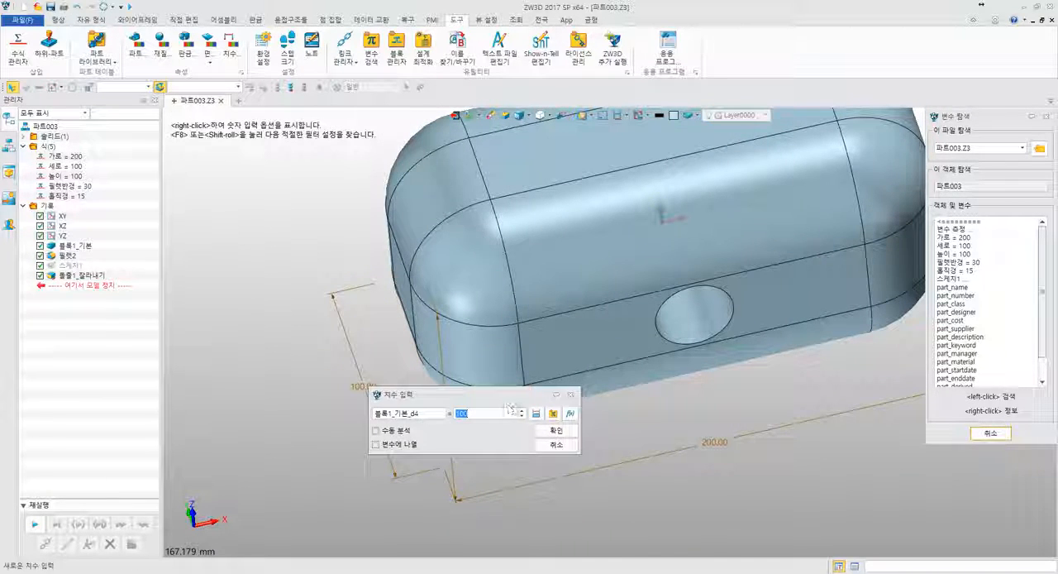
left_click(953, 254)
left_click(556, 430)
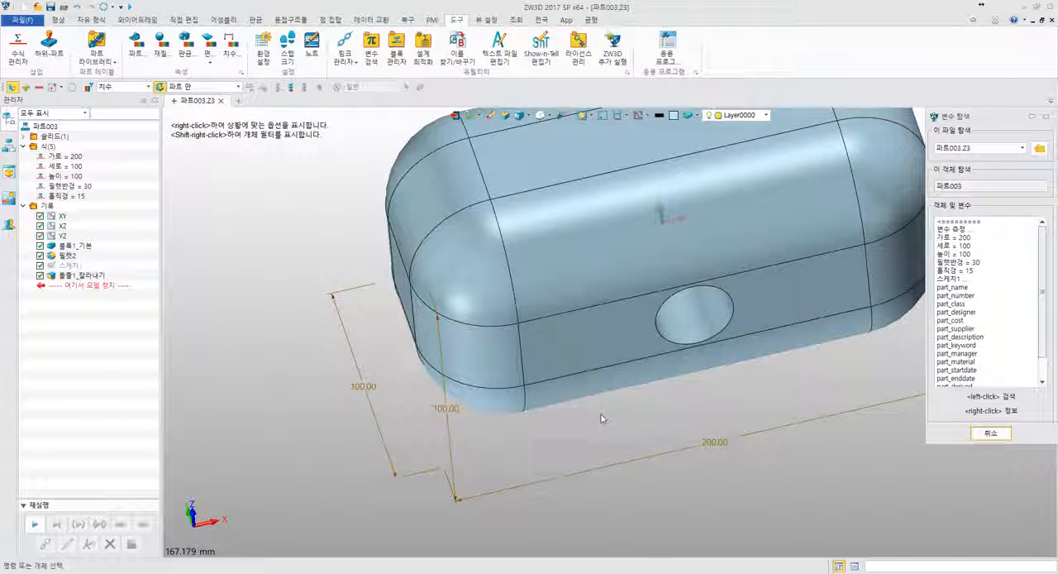
- Reopen the block feature to review its length, width and height expressions, accept it unchanged and regenerate the part
scroll(674, 402, "down", 5)
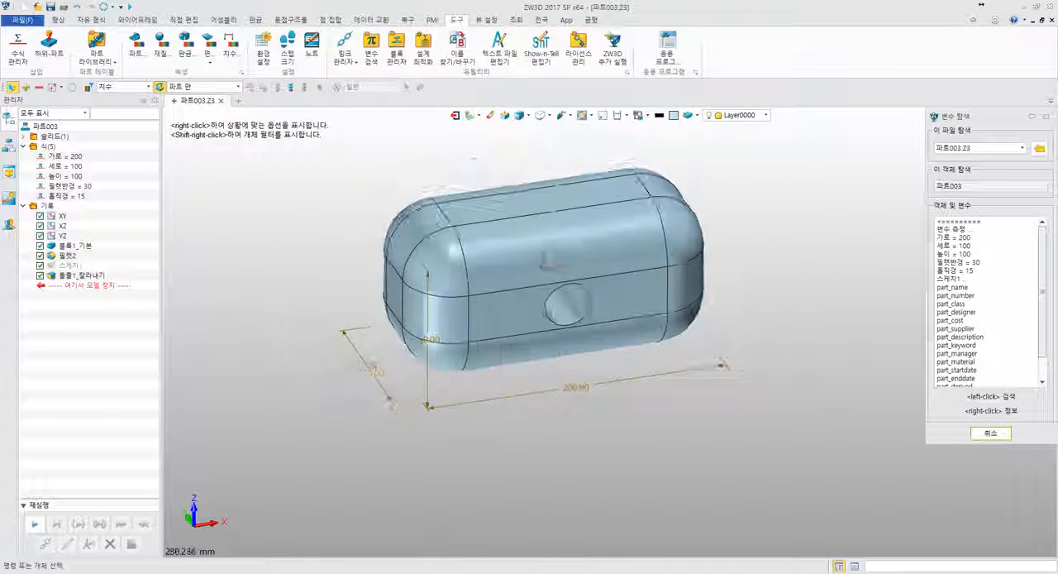
right_click(93, 247)
left_click(99, 238)
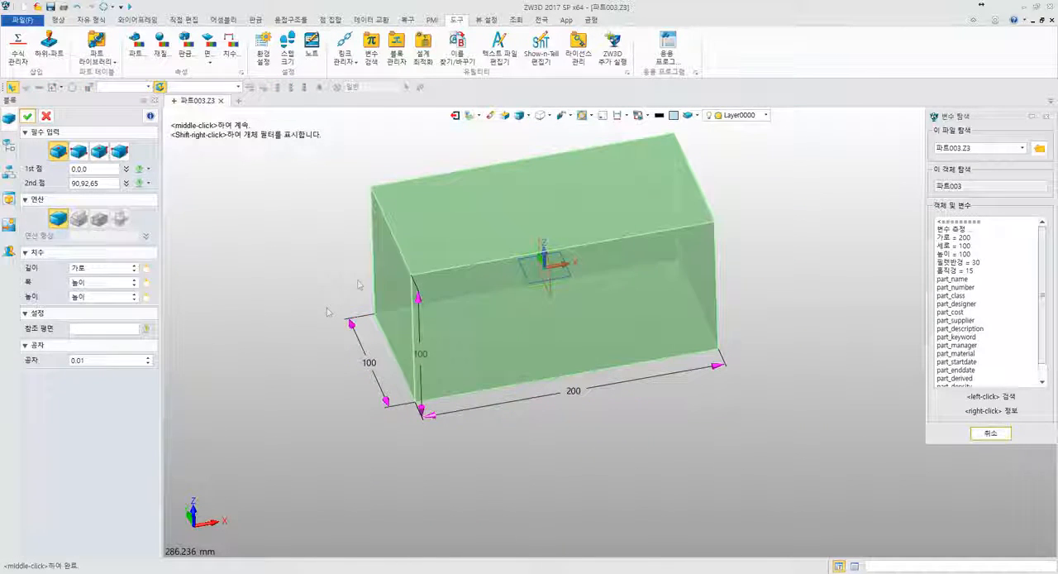
left_click(96, 268)
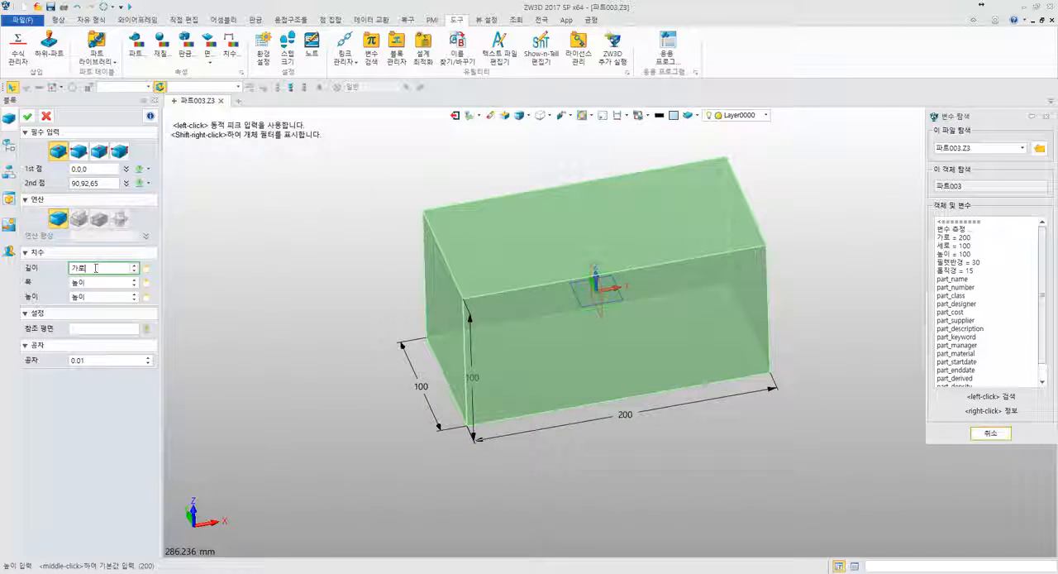
left_click(95, 282)
left_click_drag(105, 298, 58, 286)
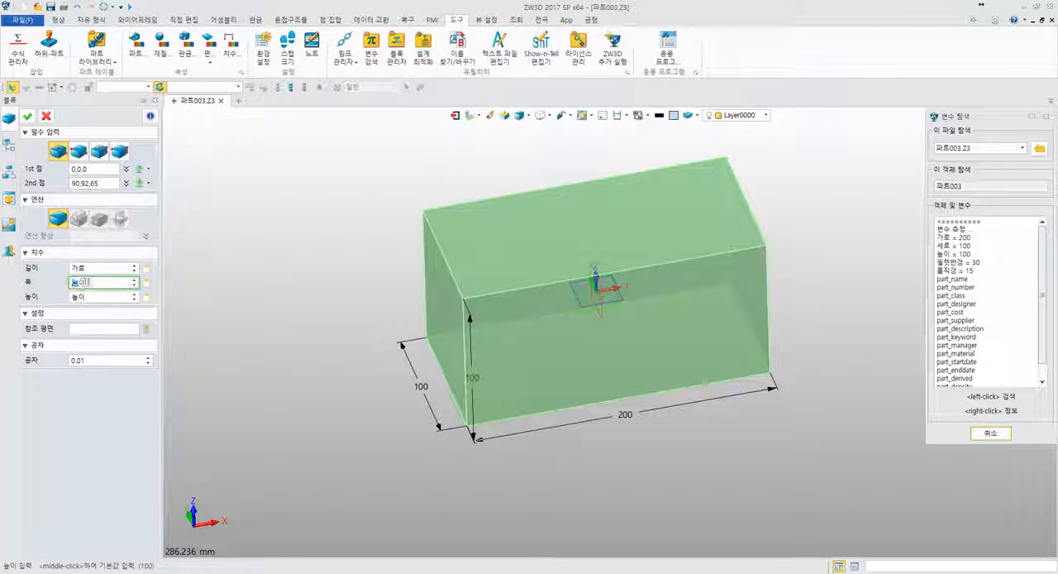
left_click(27, 116)
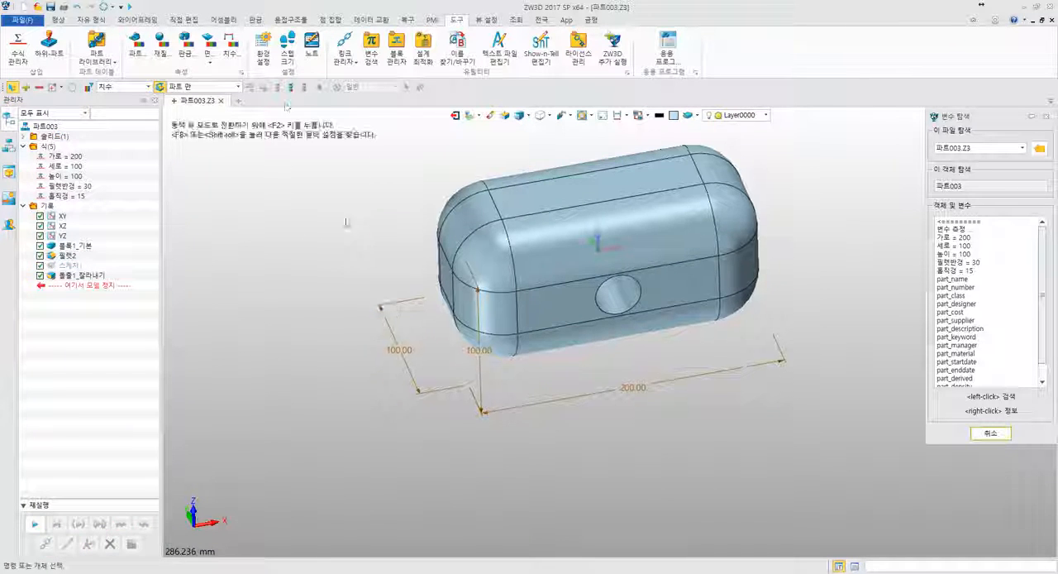
left_click(100, 8)
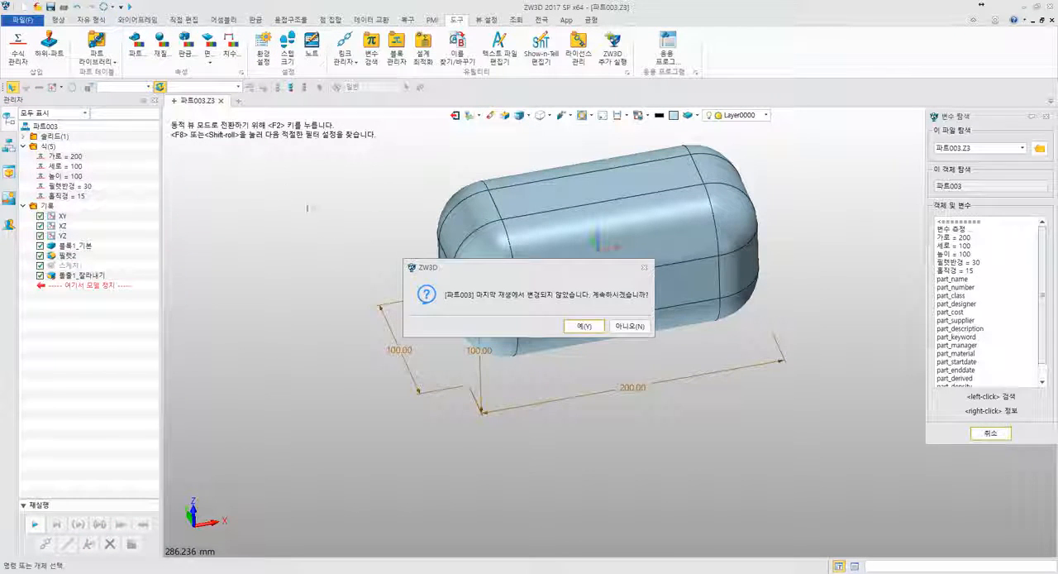
left_click(585, 325)
- Link the block's Y-direction dimension to the variable 세로 in place of 높이, and close the variable browser
double_click(382, 375)
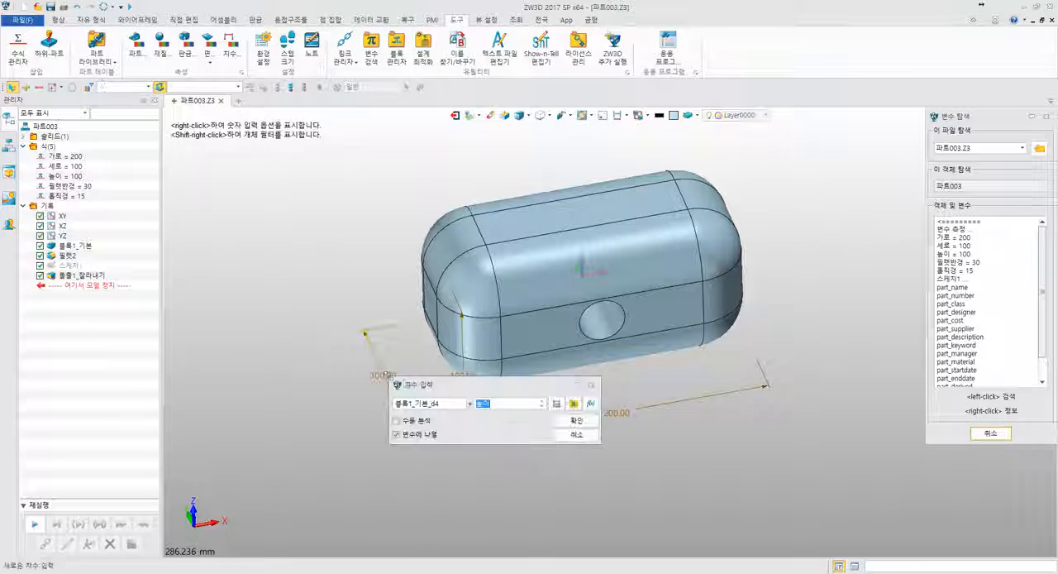
left_click(577, 434)
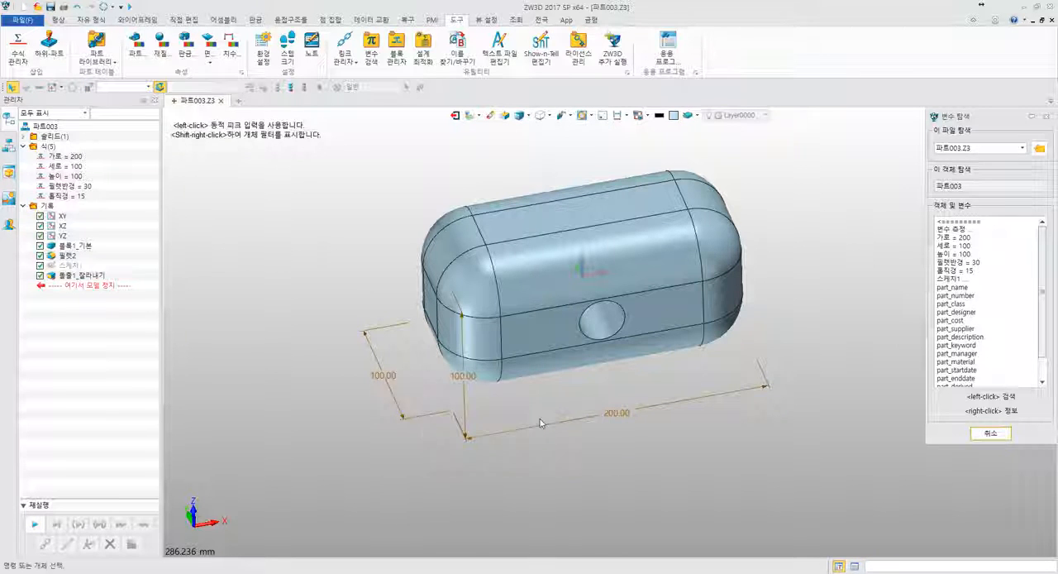
double_click(368, 351)
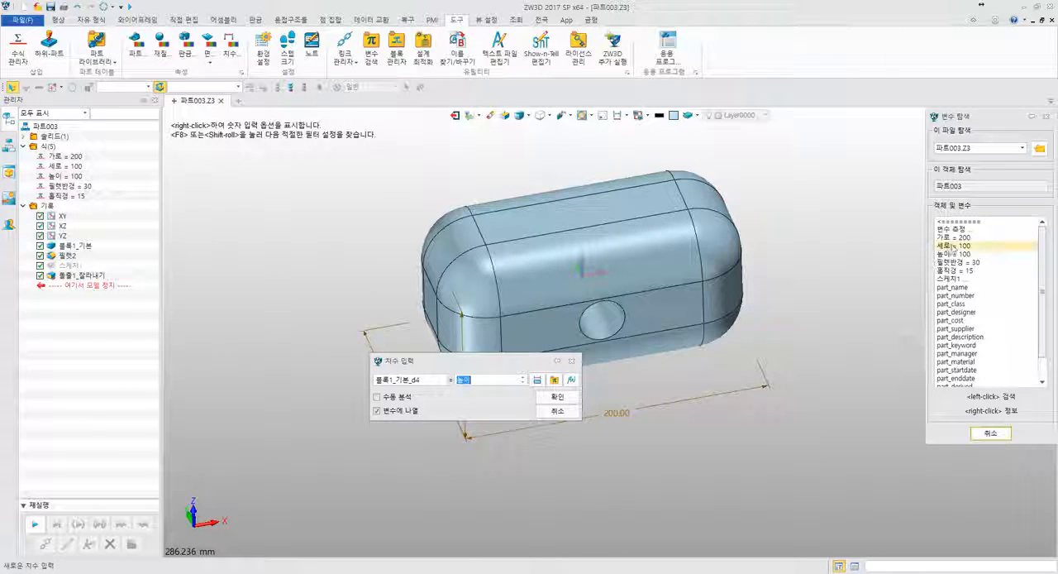
left_click(952, 246)
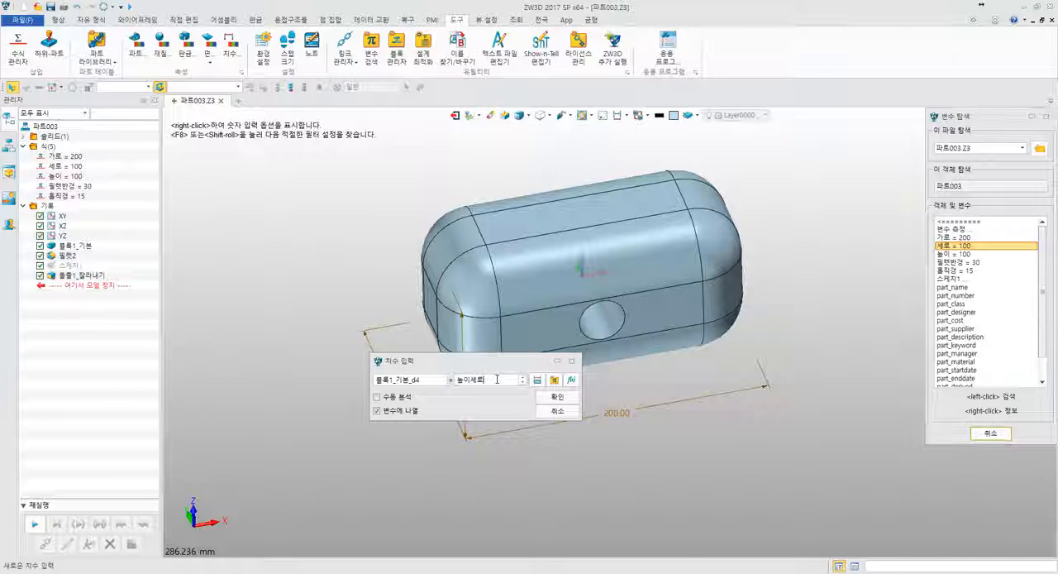
left_click_drag(498, 379, 410, 378)
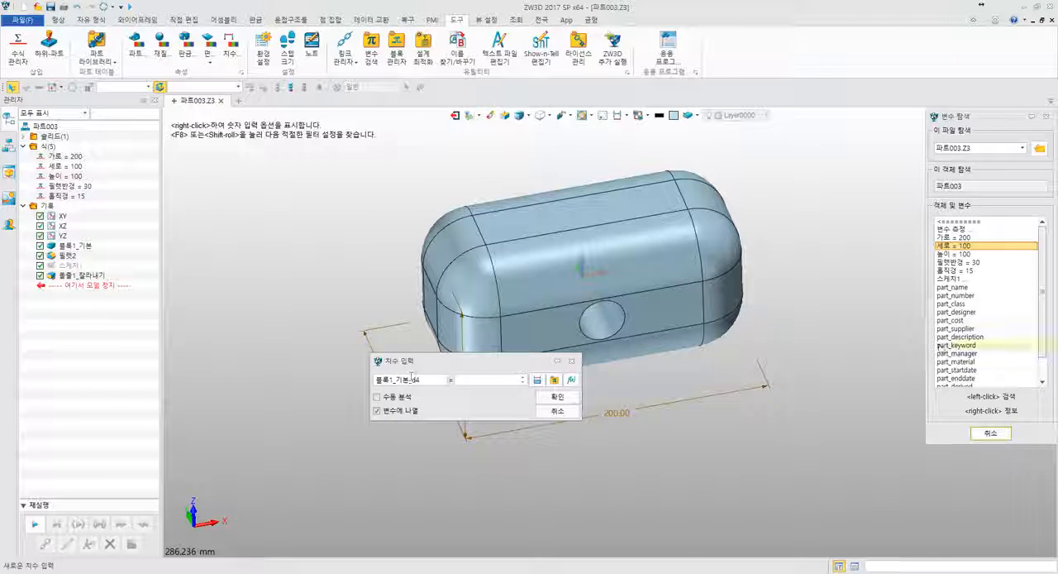
left_click(953, 246)
left_click(557, 397)
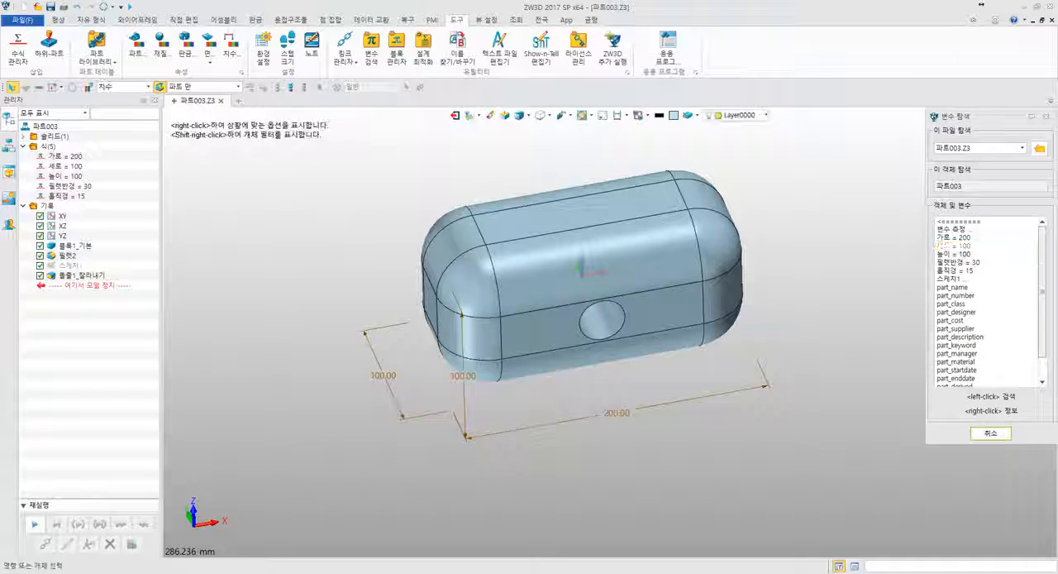
left_click(990, 433)
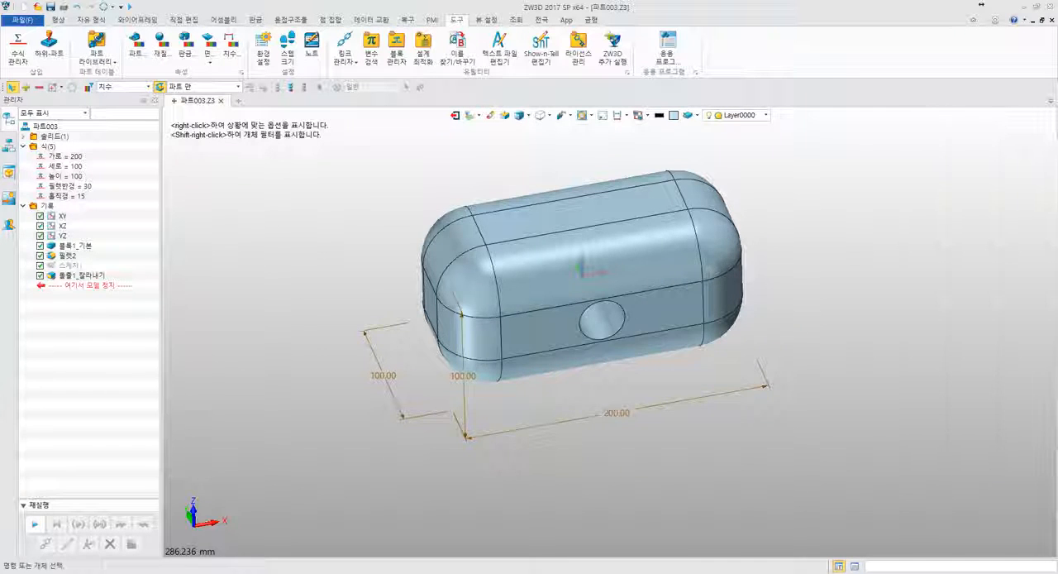
- Check the block feature's length, width and height expressions against the variable list and leave them unchanged
mouse_move(364, 217)
right_mouse_down()
mouse_move(321, 230)
mouse_move(416, 224)
mouse_move(366, 229)
right_mouse_up()
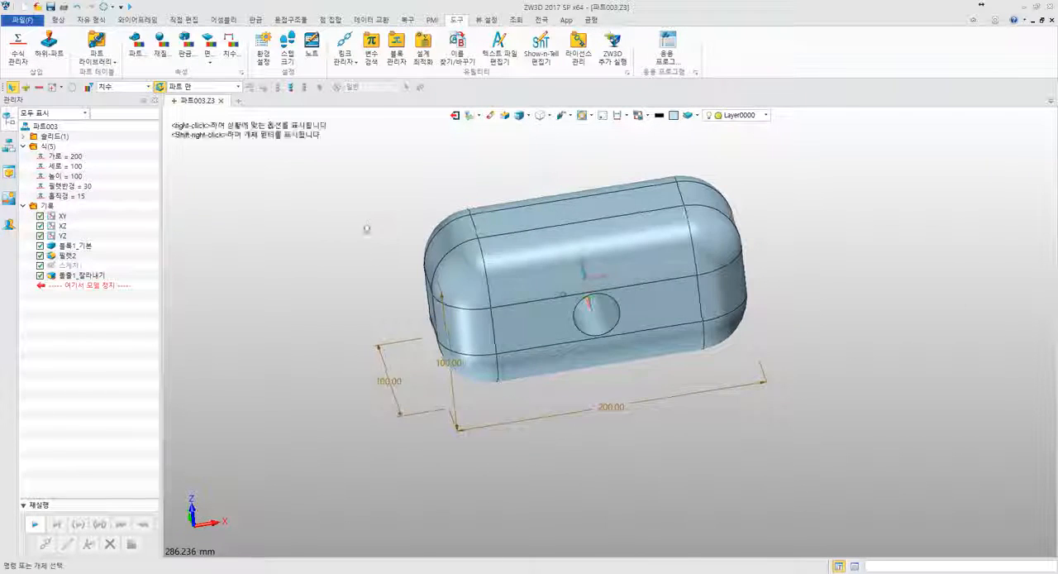
right_click(85, 246)
left_click(89, 249)
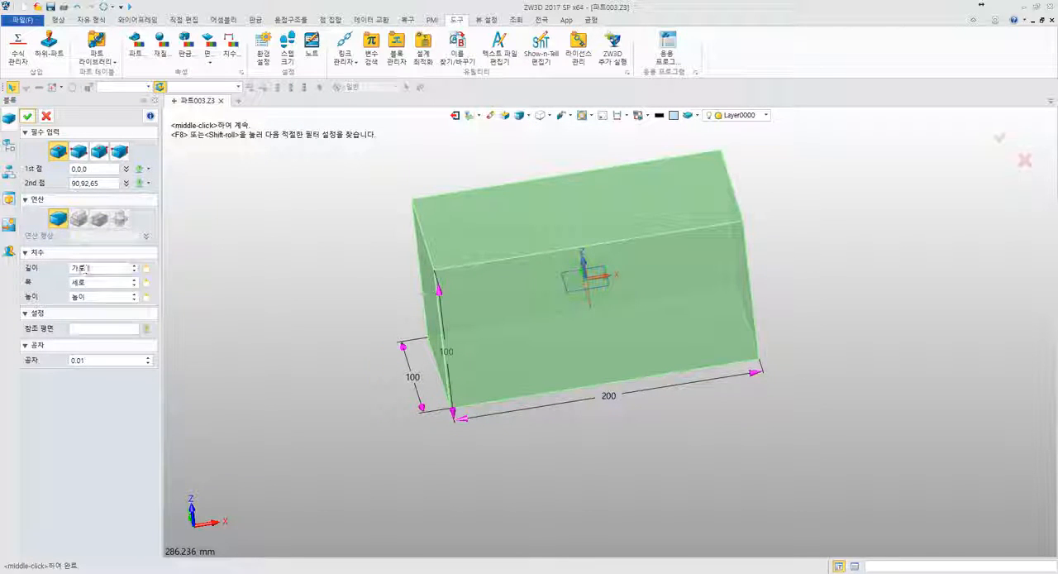
left_click(46, 116)
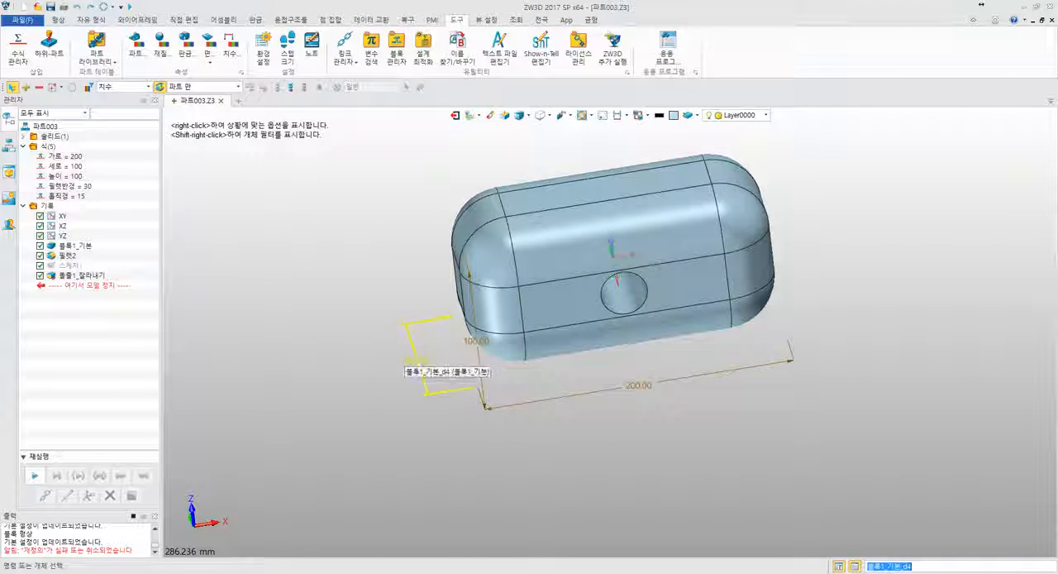
left_click(84, 157)
left_click(78, 176)
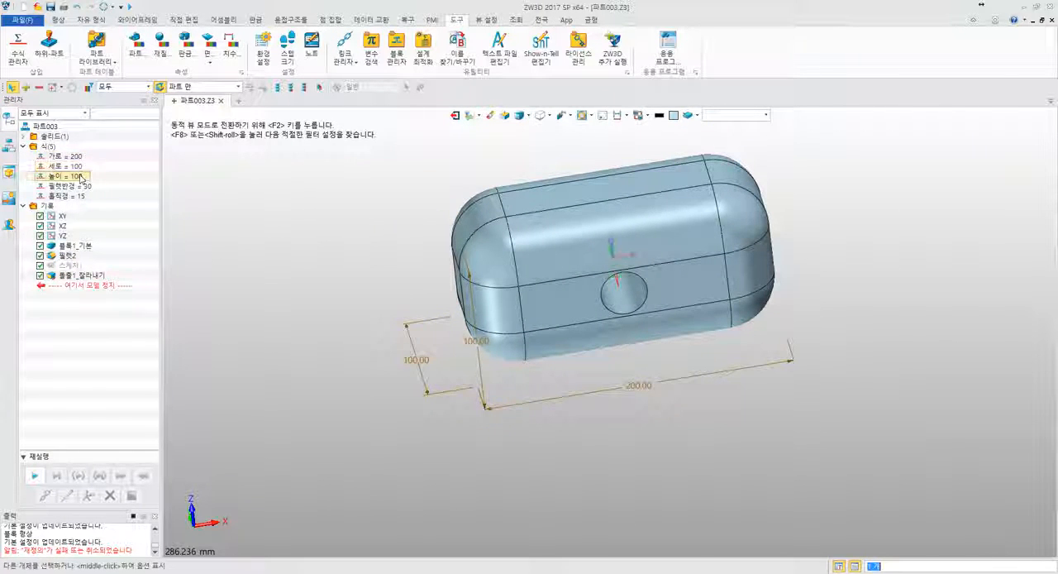
- Set the variables 높이 and 세로 to 200 each and regenerate the part
left_click(371, 275)
right_click_drag(417, 267, 328, 263)
middle_click_drag(328, 263, 302, 263)
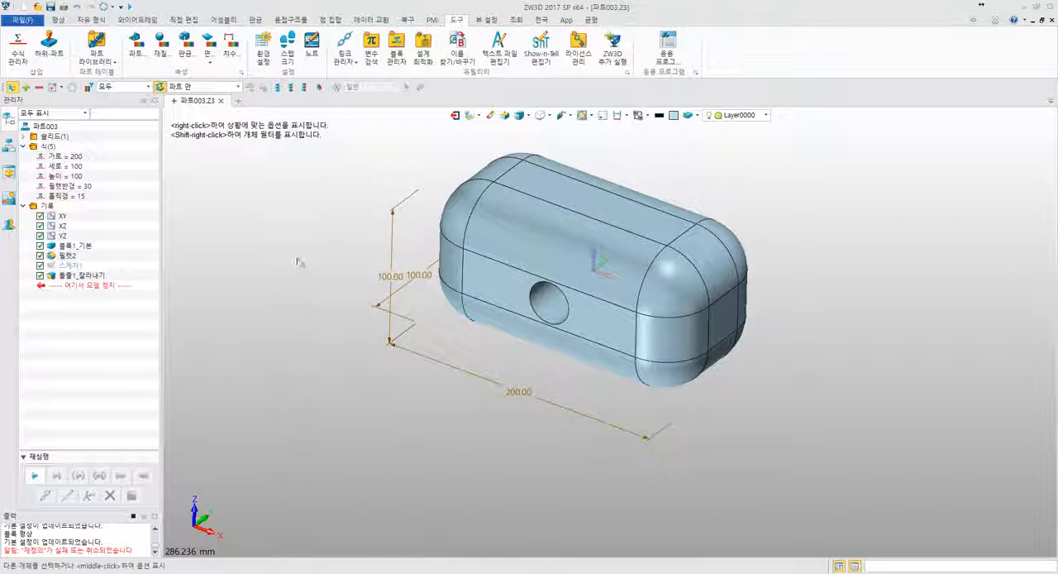
double_click(68, 176)
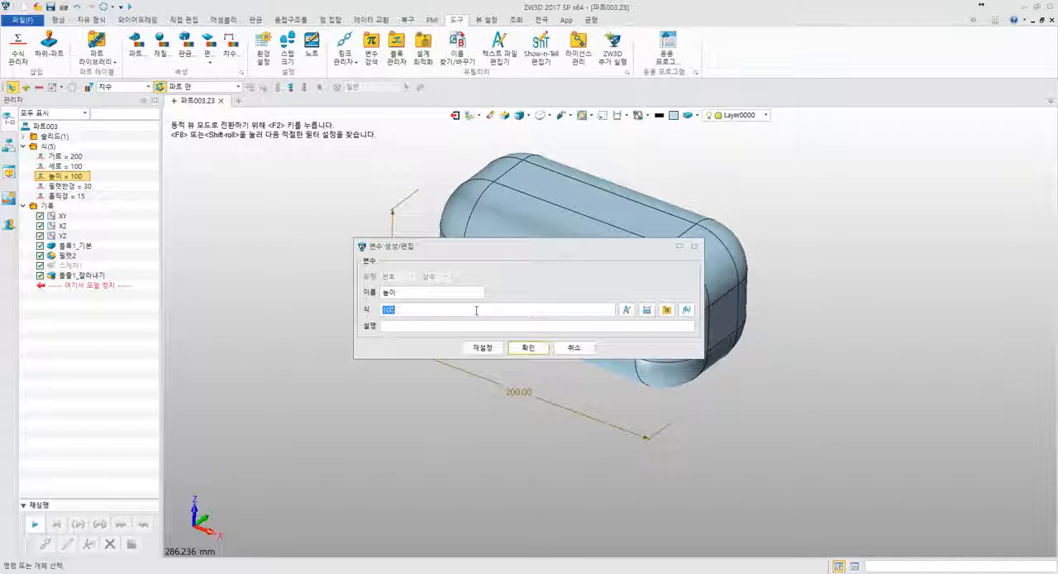
type("200")
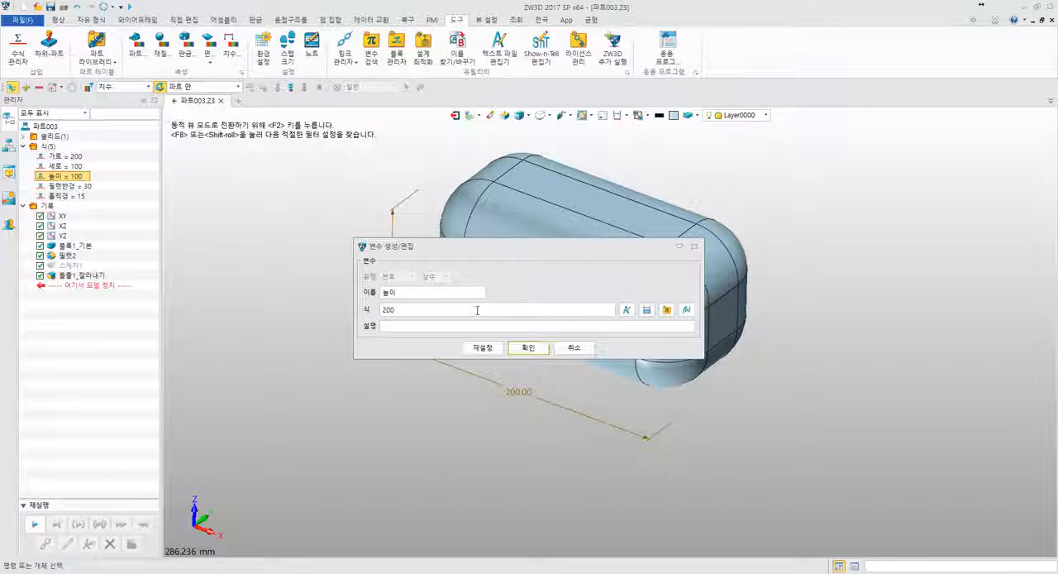
left_click(529, 347)
double_click(65, 166)
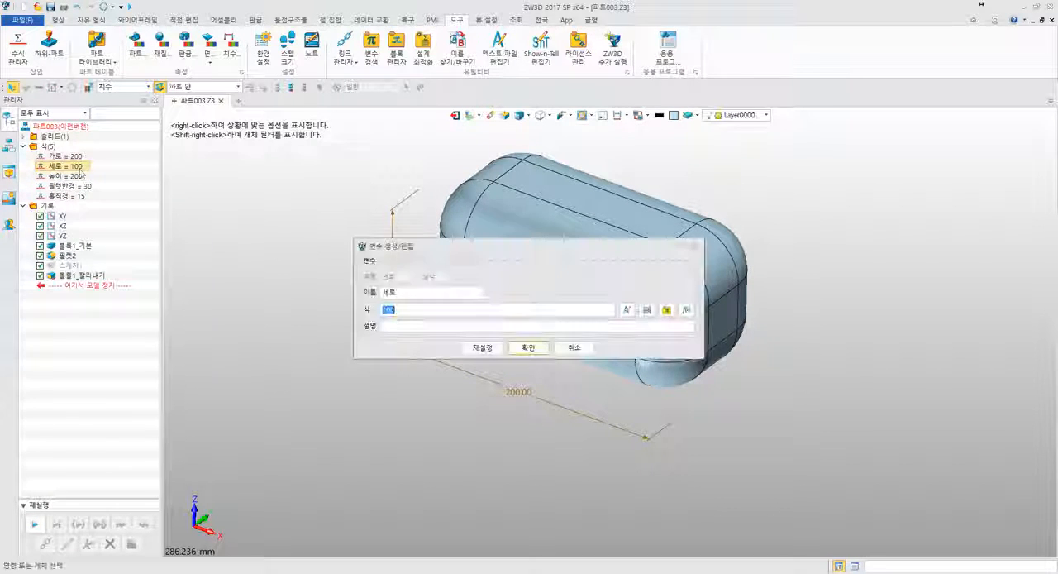
key("Return")
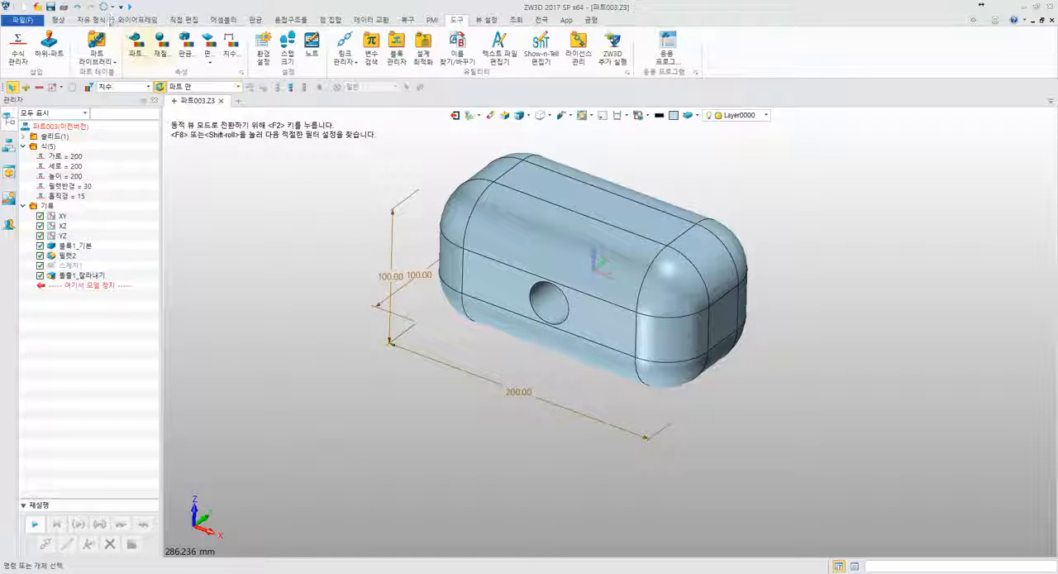
scroll(319, 263, "down", 2)
middle_click_drag(275, 210, 337, 234)
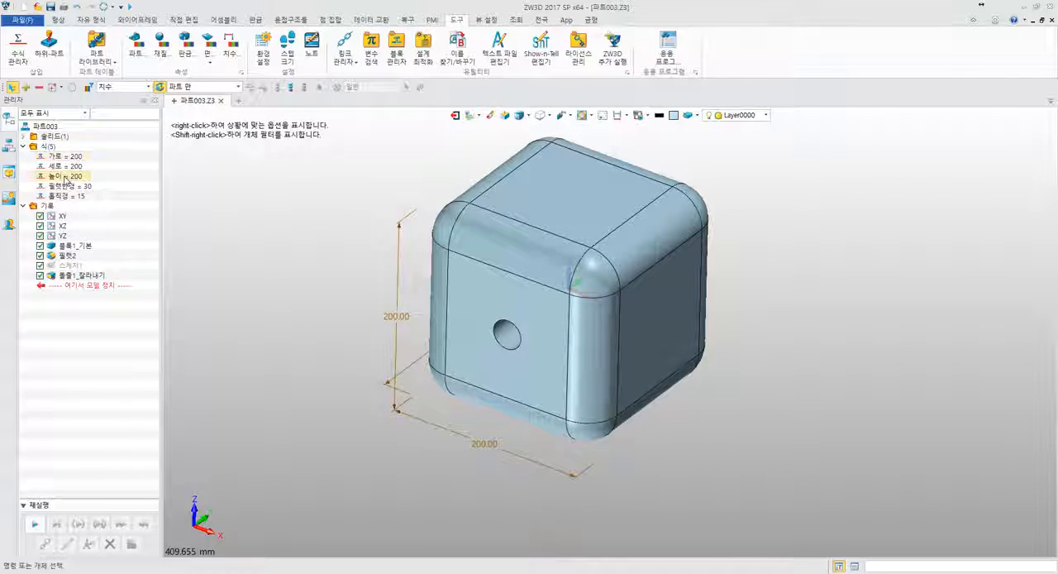
middle_click_drag(198, 213, 222, 233)
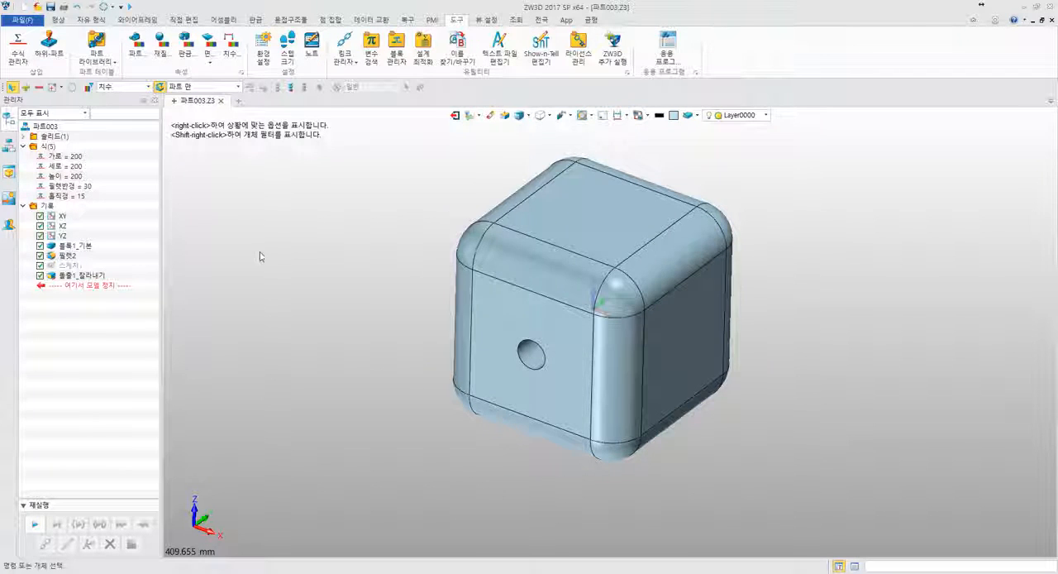
- Open the edge fillet feature for redefinition and clear its radius value
middle_click_drag(260, 254, 208, 226)
double_click(57, 256)
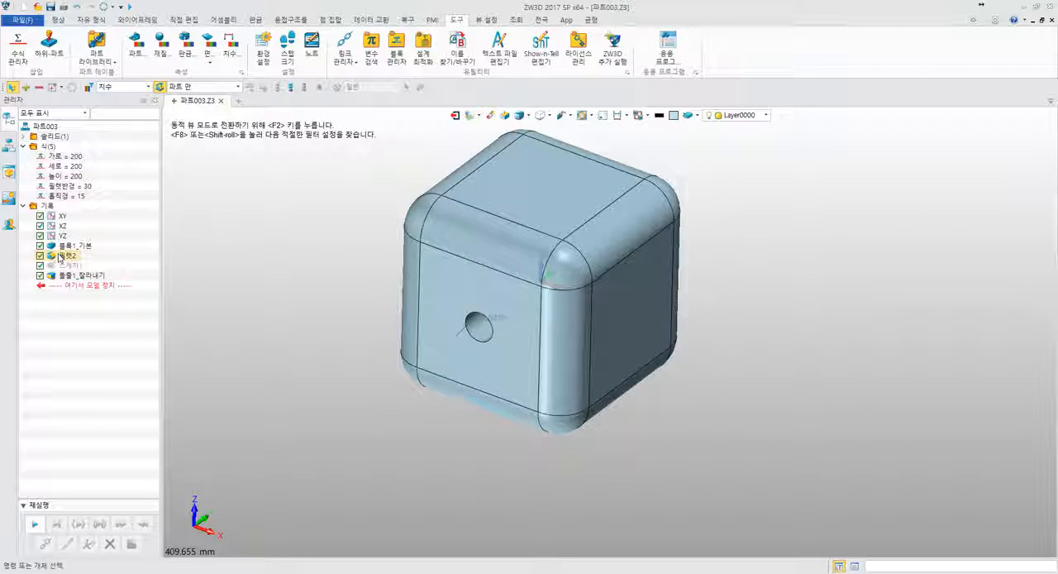
right_click(58, 256)
left_click(226, 216)
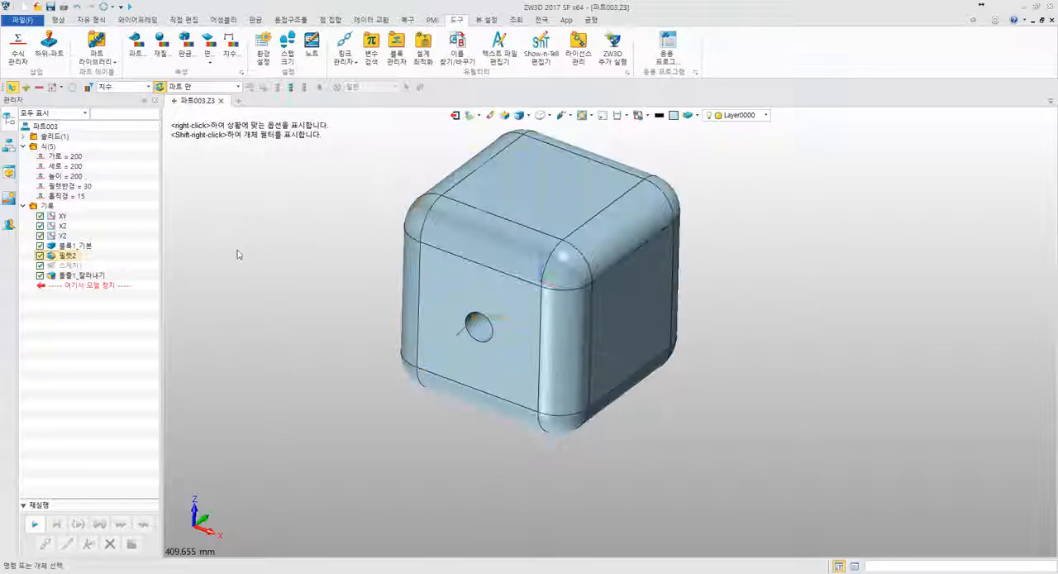
right_click(79, 255)
left_click(84, 245)
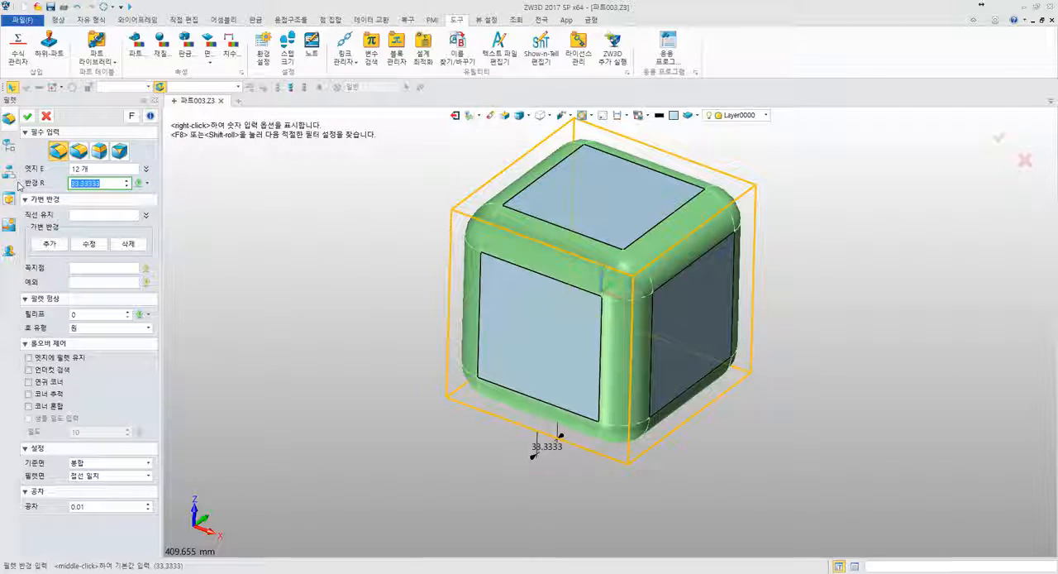
key("BackSpace")
left_click(148, 182)
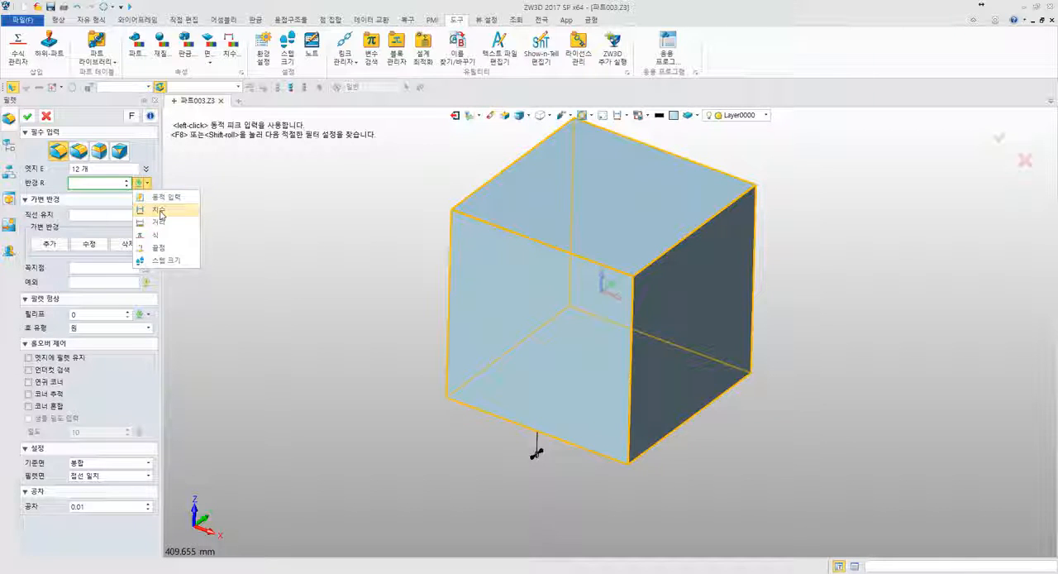
left_click(91, 184)
- Enter the variable 필렛반경 as the fillet's radius expression, accept the fillet and close the variable browser
right_click(197, 181)
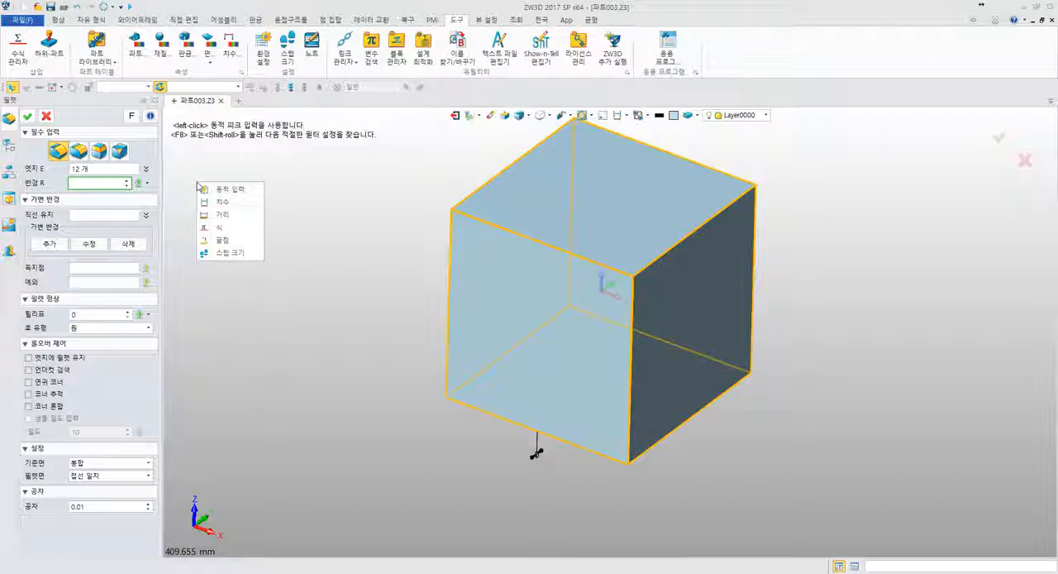
left_click(224, 229)
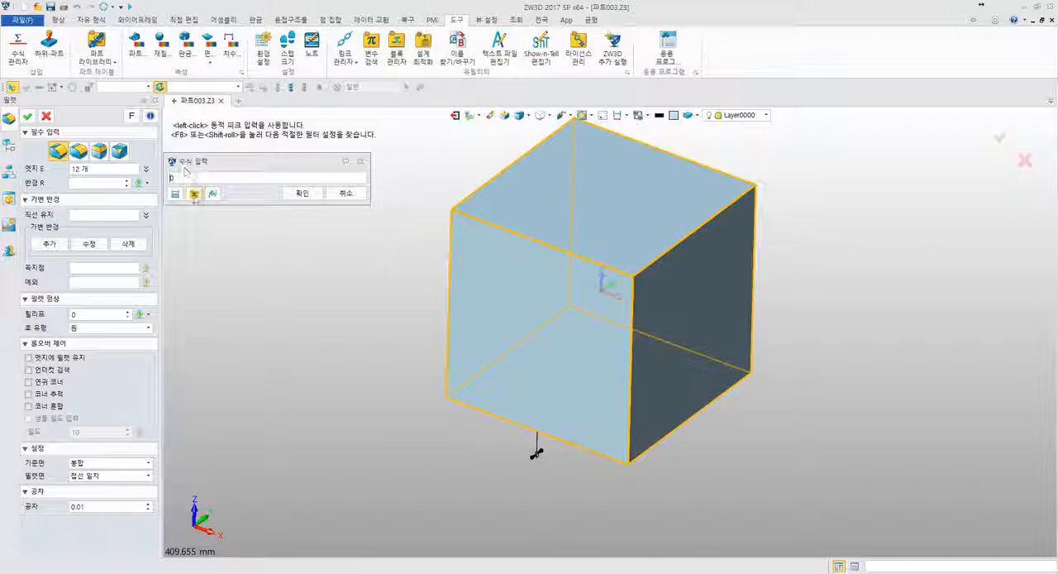
left_click(194, 192)
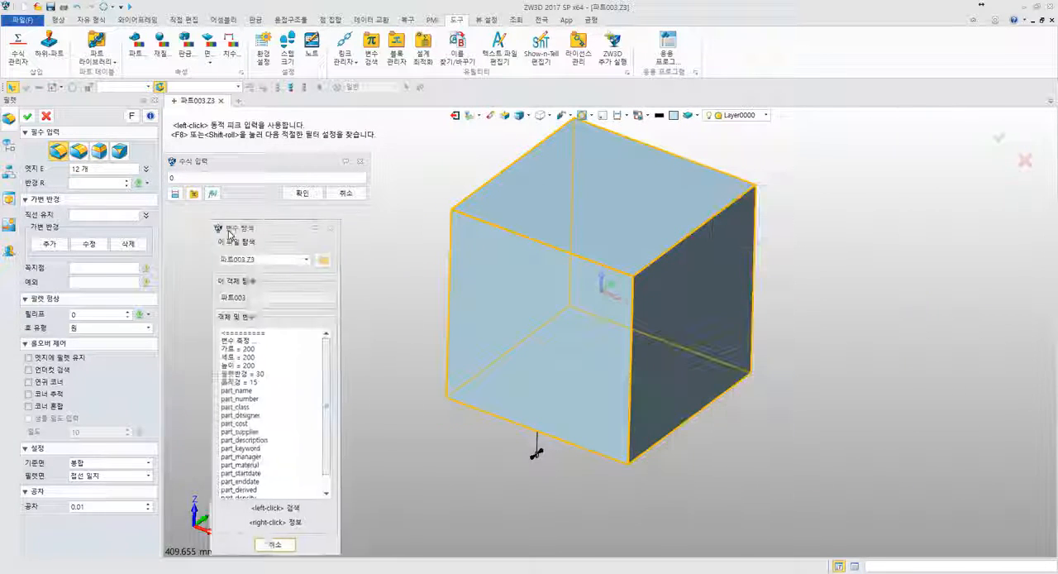
left_click(210, 364)
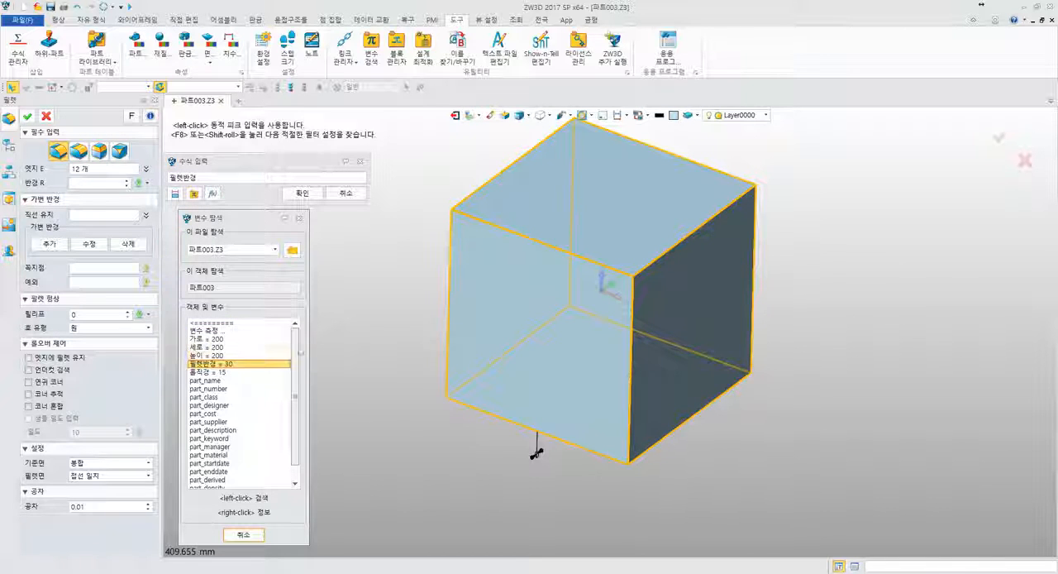
left_click(302, 193)
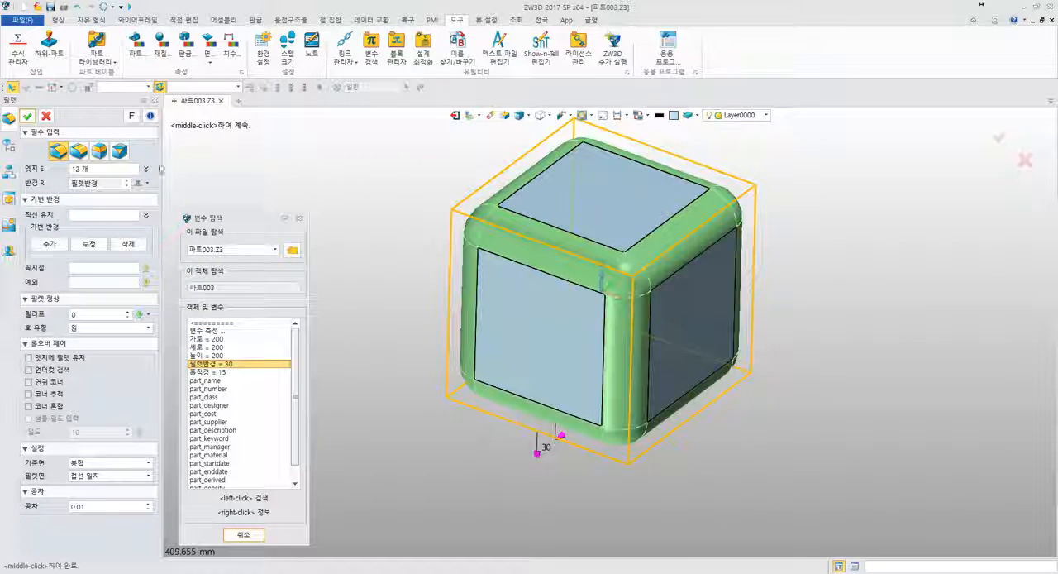
left_click(29, 118)
middle_click_drag(333, 182, 367, 193)
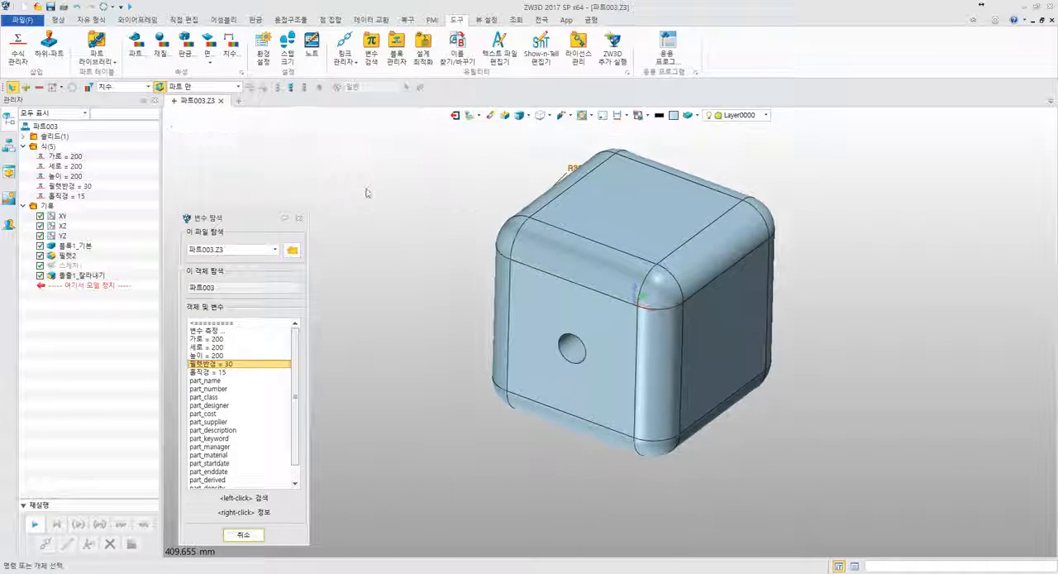
mouse_move(369, 195)
right_mouse_down()
mouse_move(425, 229)
mouse_move(371, 196)
right_mouse_up()
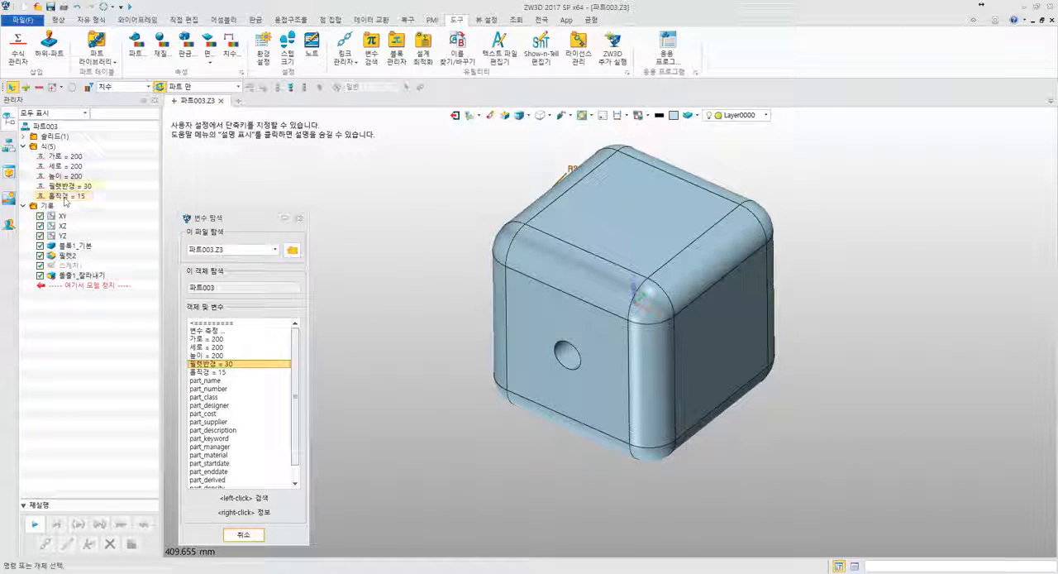
middle_click_drag(435, 258, 414, 214)
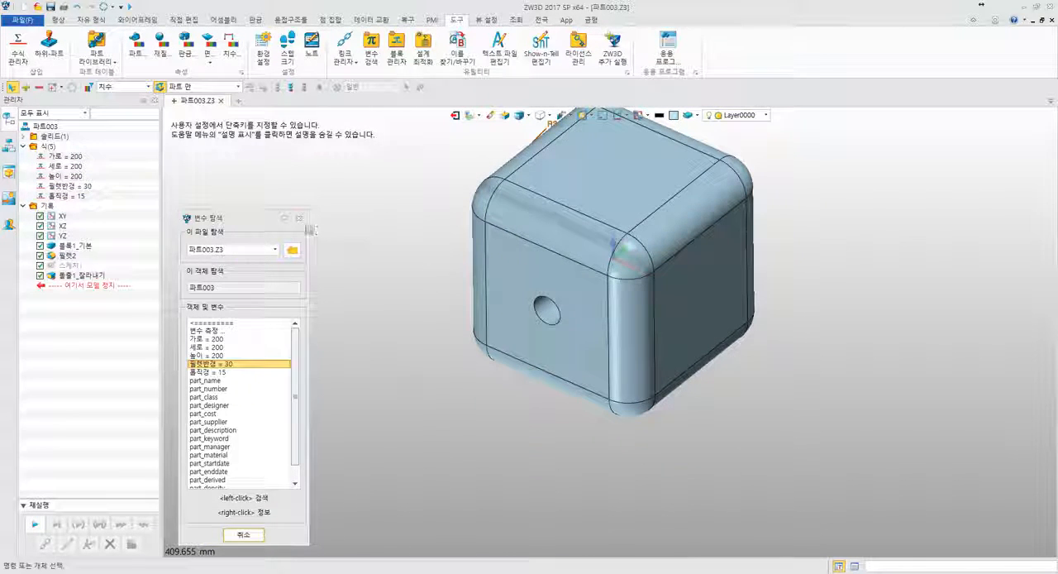
left_click(299, 218)
- Show the hole sketch's dimension, link it to the variable 홀직경 and close the variable browser
left_click(72, 279)
double_click(71, 280)
middle_click_drag(331, 333, 259, 300)
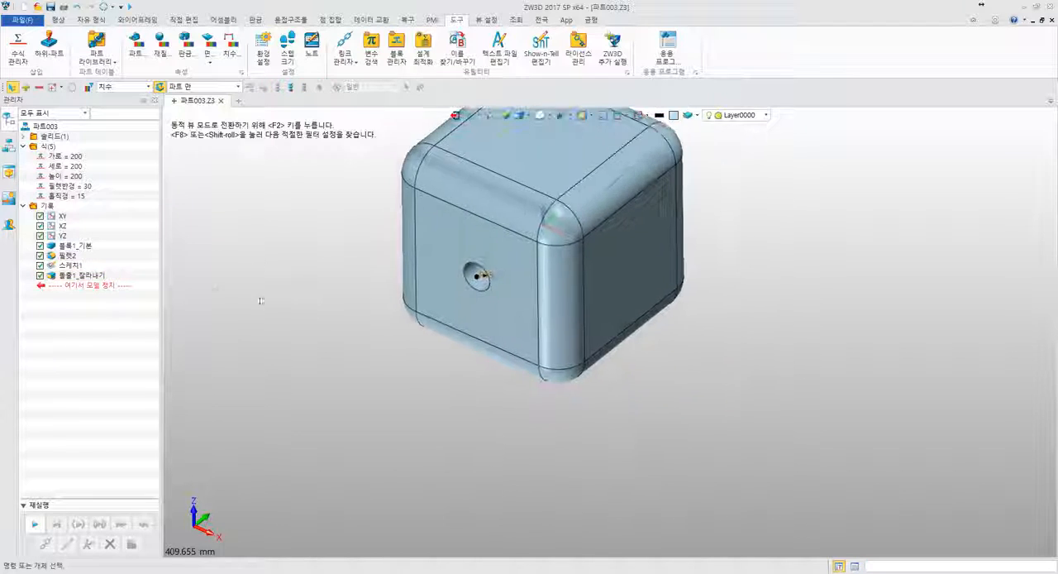
scroll(397, 276, "up", 5)
middle_click_drag(431, 264, 215, 278)
scroll(298, 282, "up", 2)
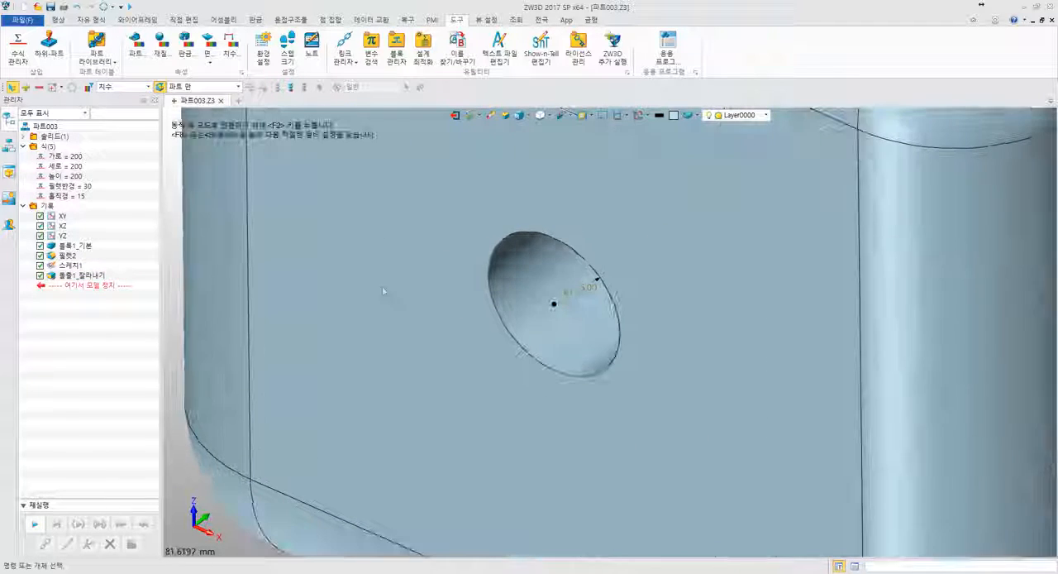
double_click(570, 290)
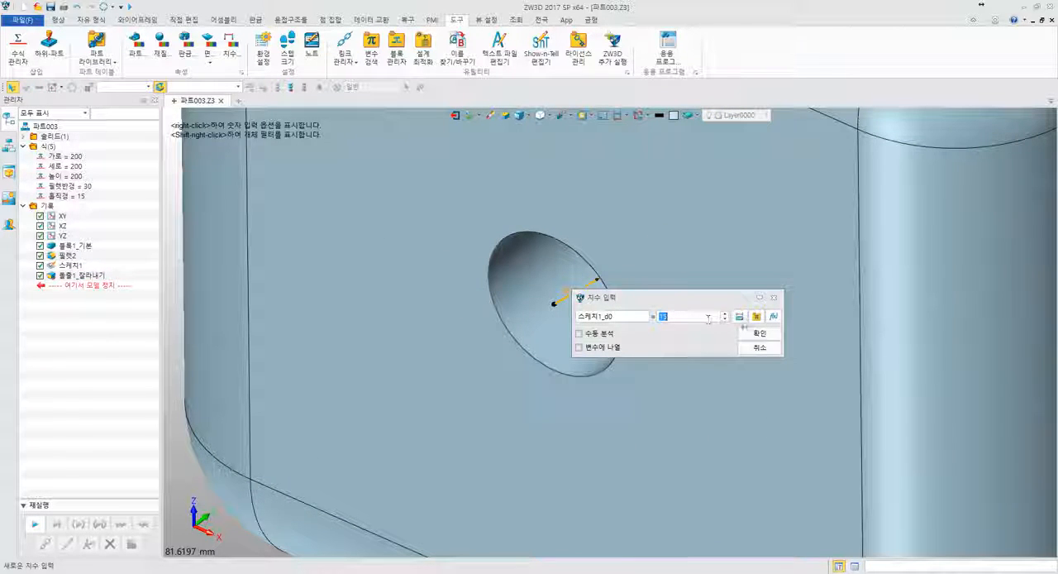
left_click(756, 316)
left_click(959, 271)
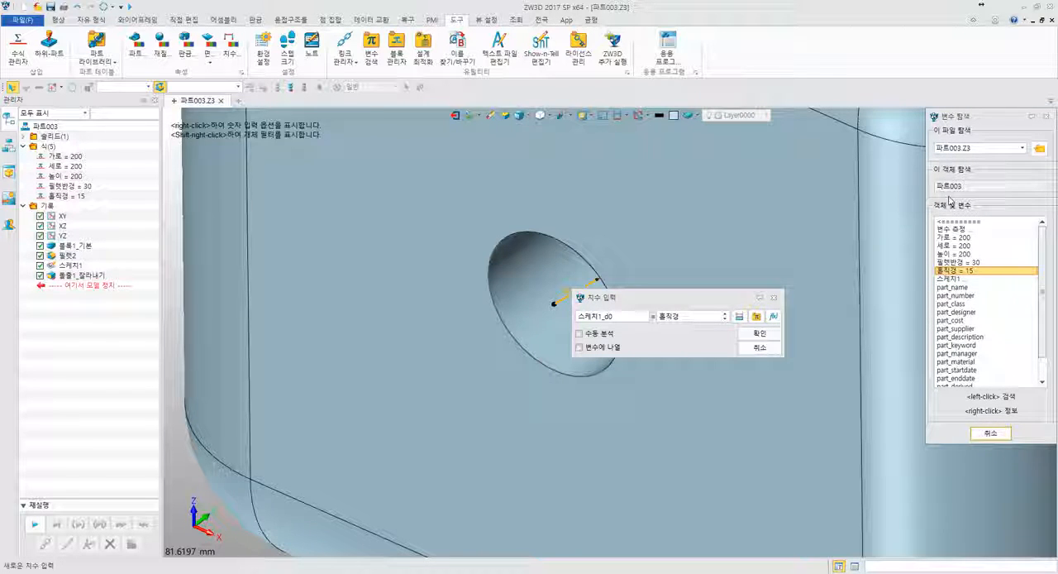
left_click(759, 333)
left_click(991, 432)
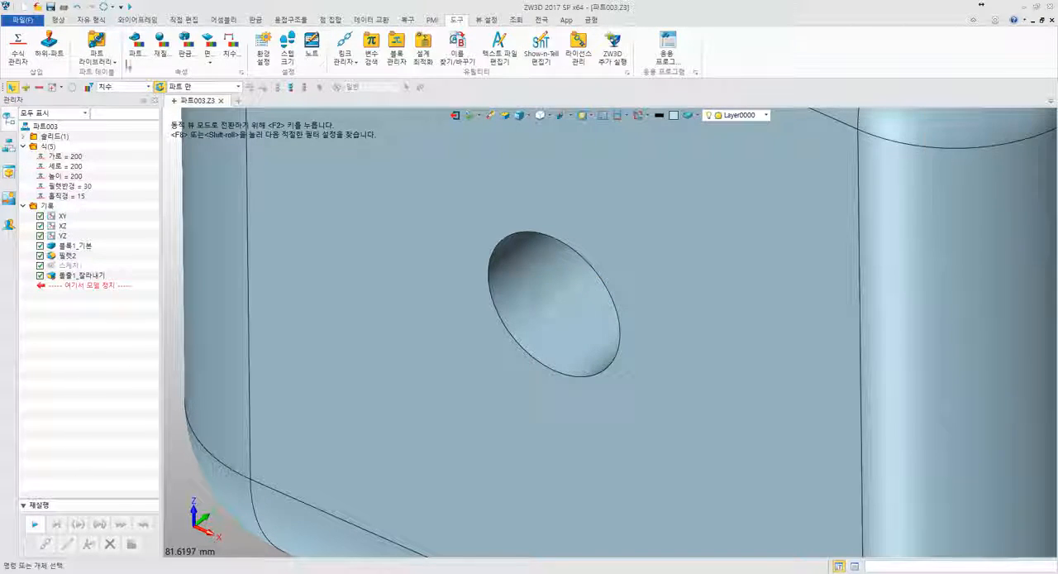
- Set the variable 홀직경 to 30 and regenerate the part
left_click(108, 7)
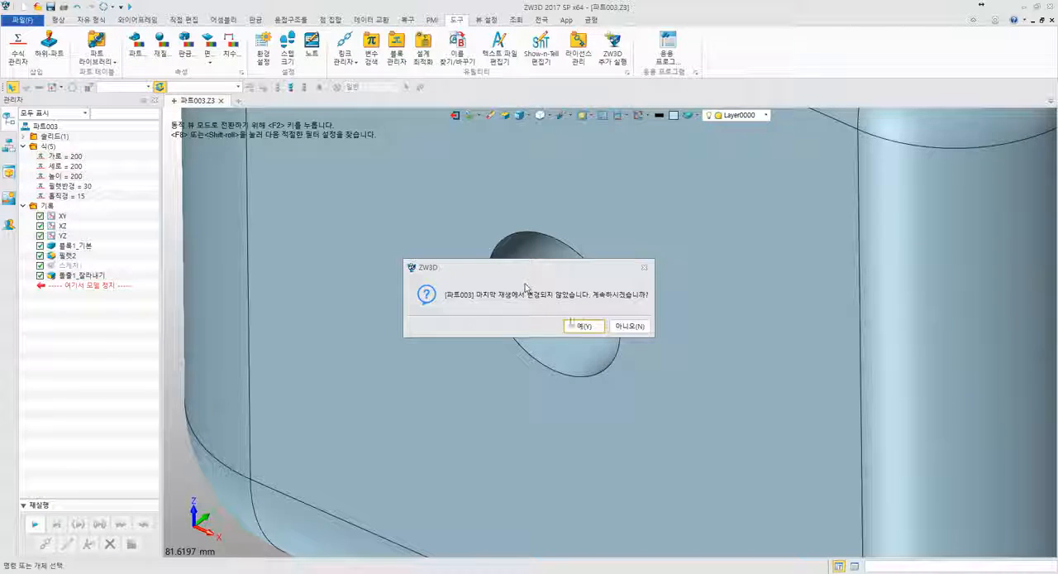
left_click(574, 394)
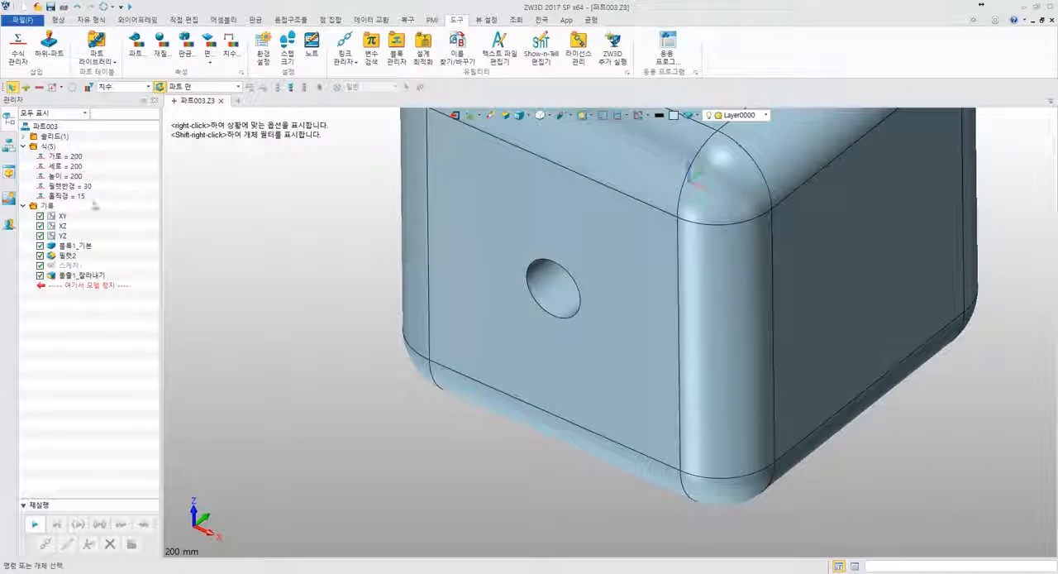
double_click(81, 196)
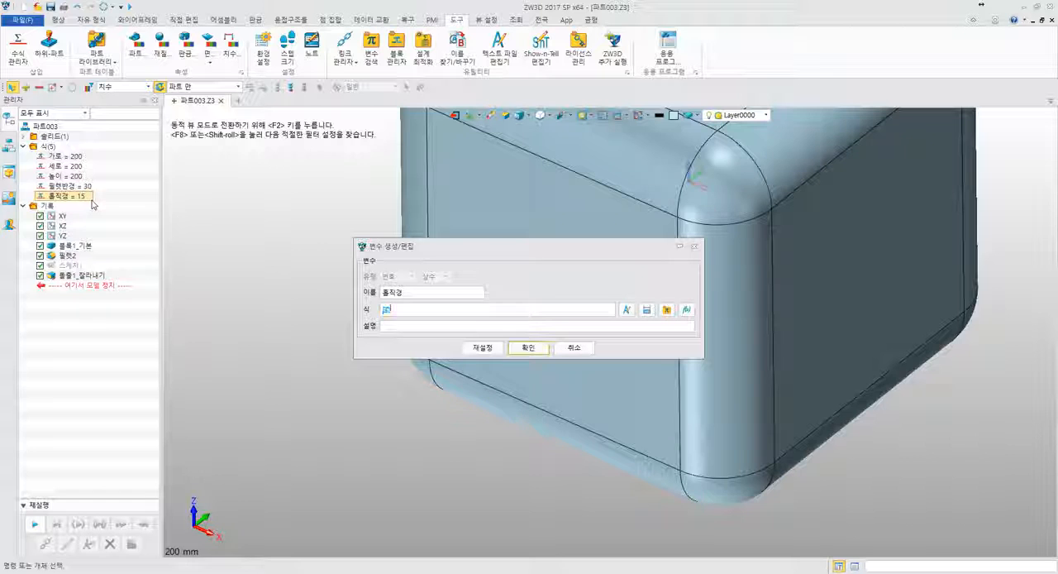
type("30")
key("Return")
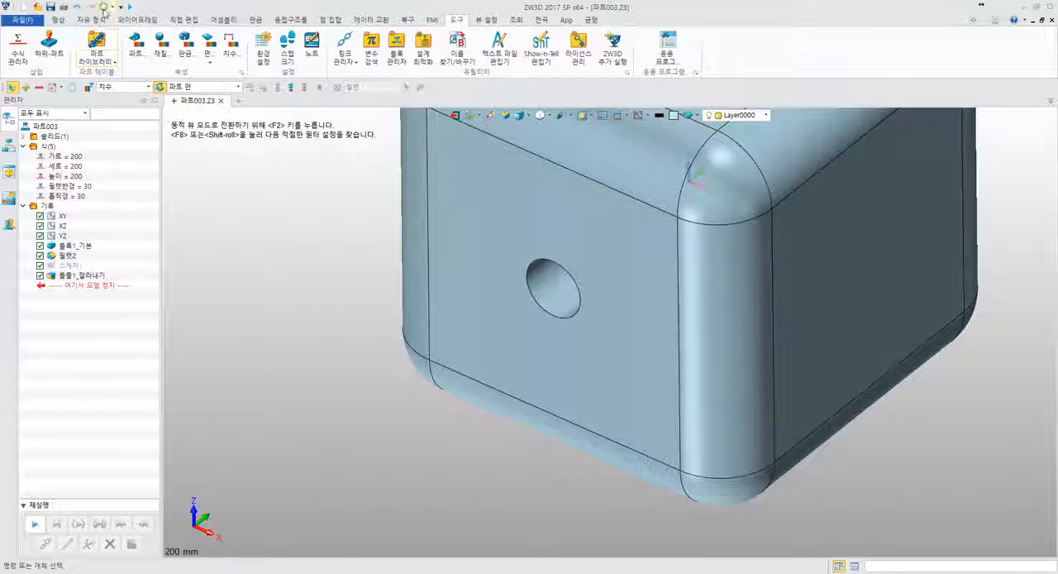
left_click(104, 6)
middle_click_drag(268, 224, 303, 305)
scroll(301, 305, "down", 3)
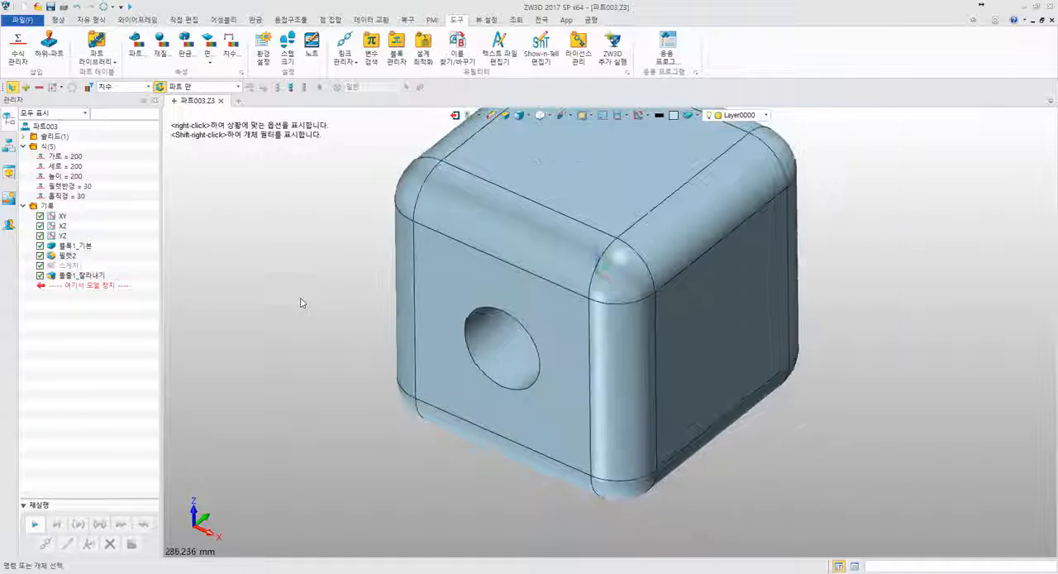
- Undo and redo the last regeneration to compare the hole at both diameters
key("ctrl+z")
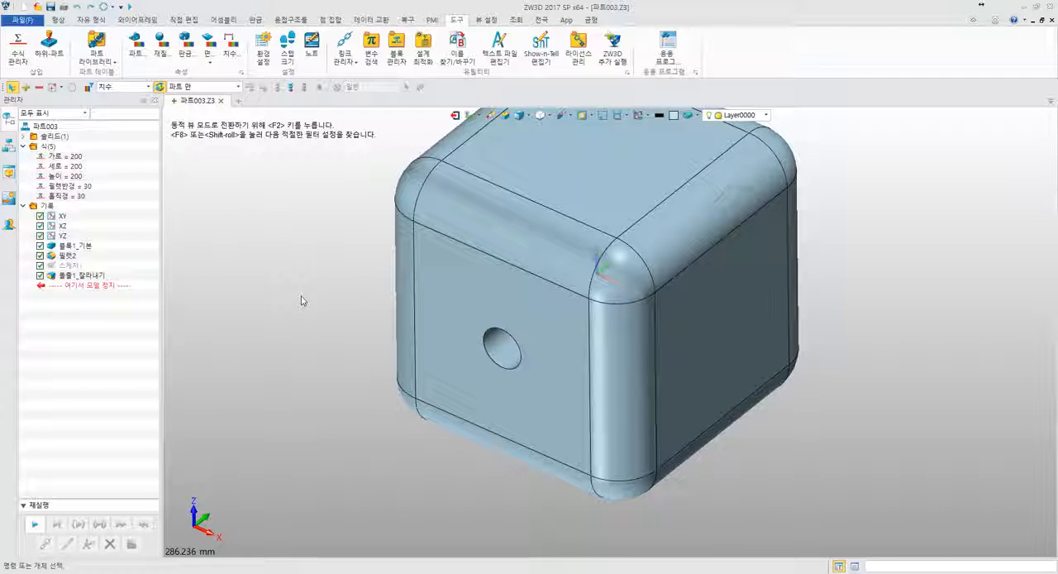
key("ctrl+y")
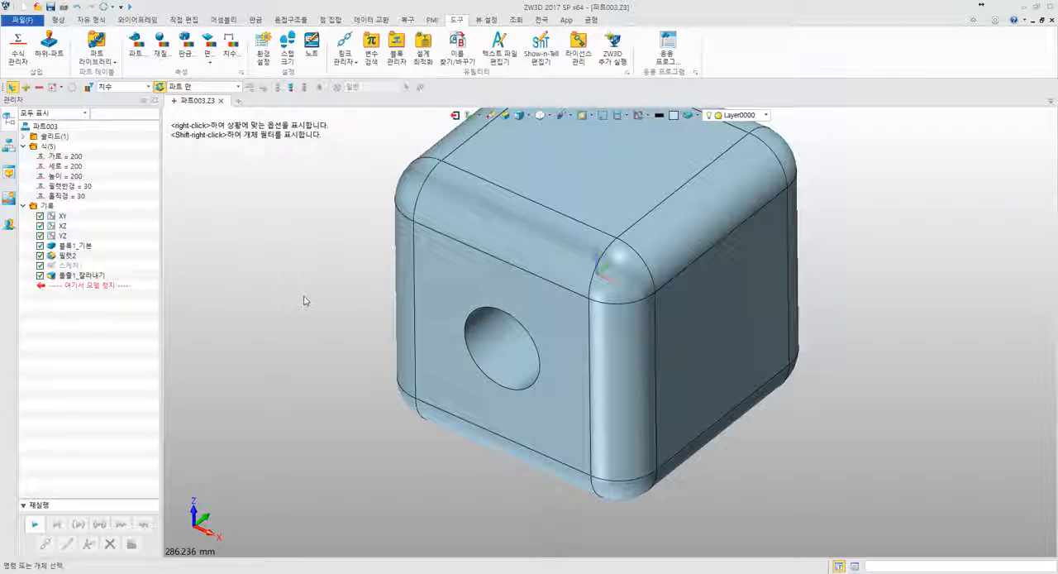
left_click(93, 196)
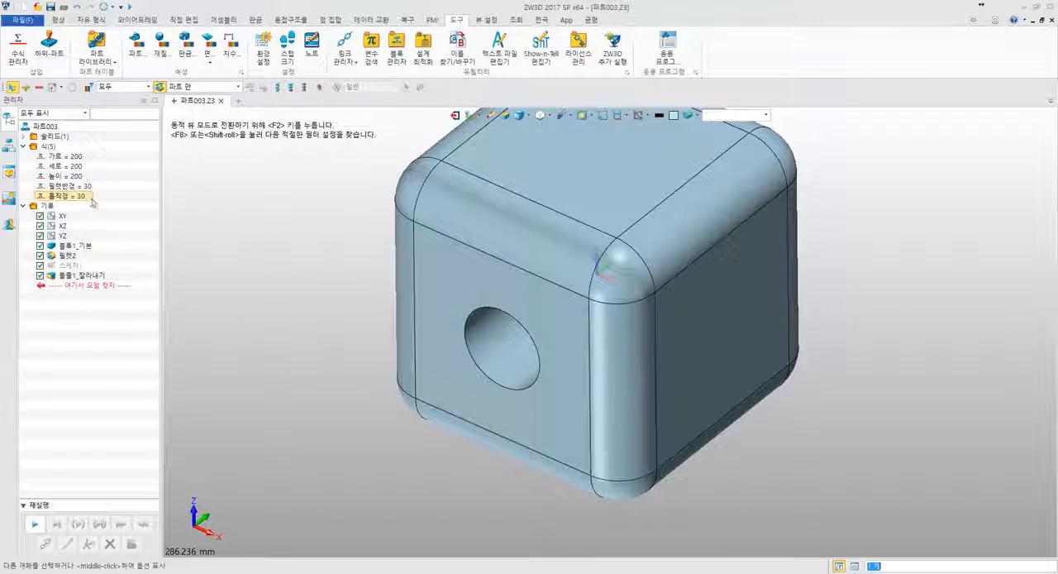
left_click(88, 186)
left_click(84, 175)
left_click(81, 156)
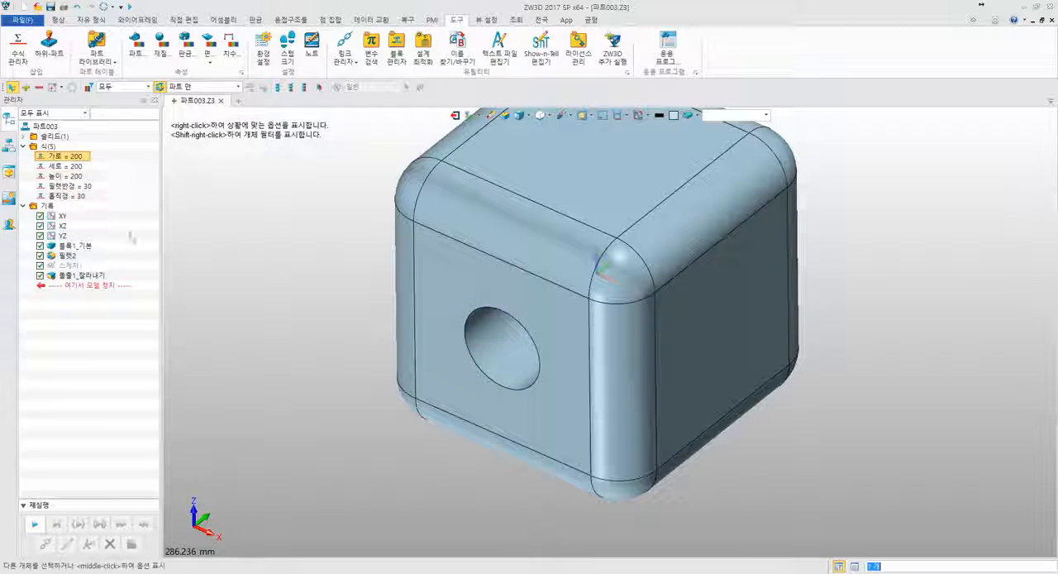
left_click(149, 222)
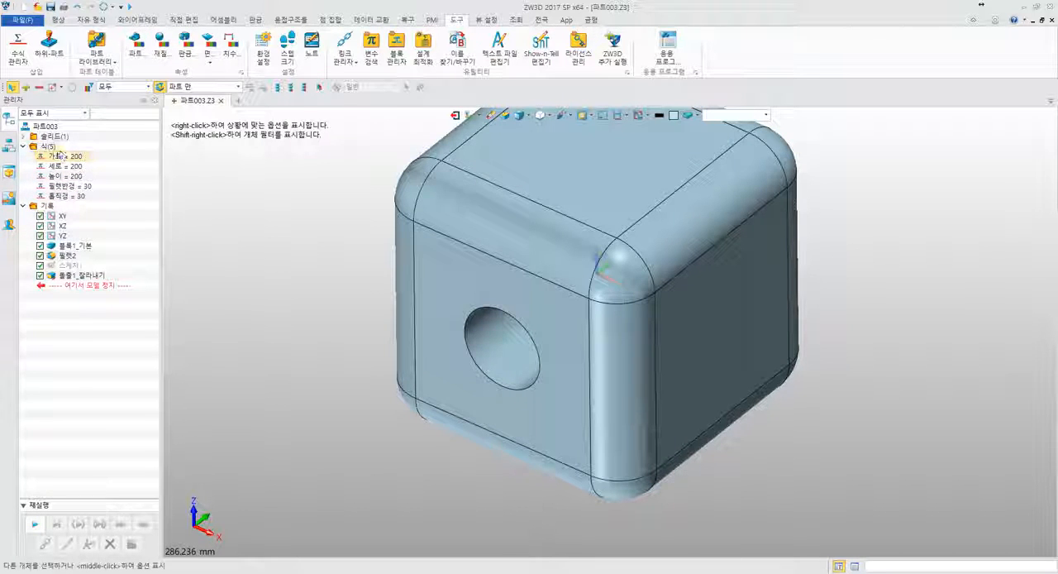
- Open the equation manager from the part's expressions and move it to uncover more of the model
right_click(57, 149)
left_click(87, 156)
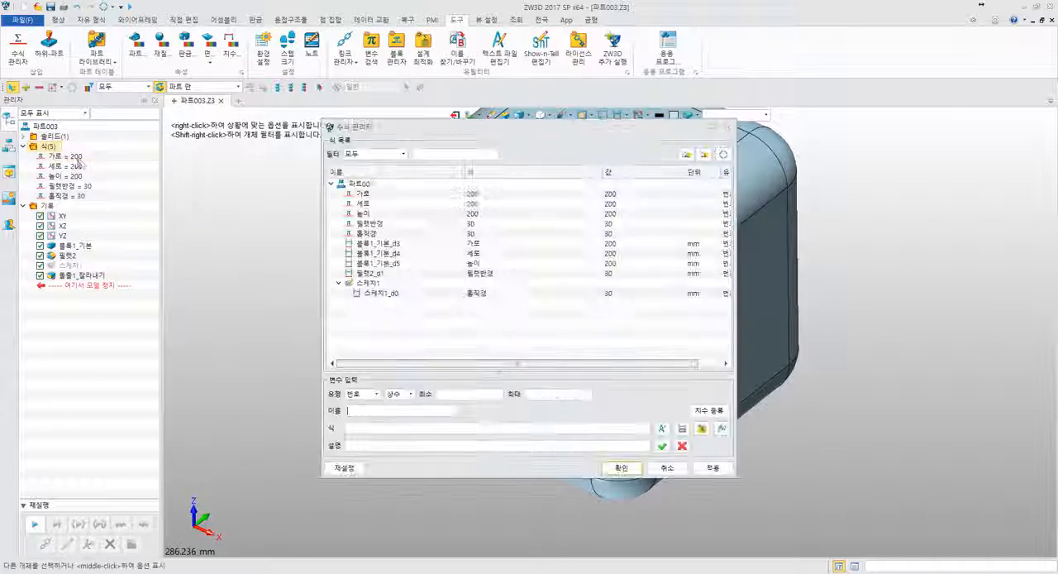
left_click_drag(374, 132, 278, 178)
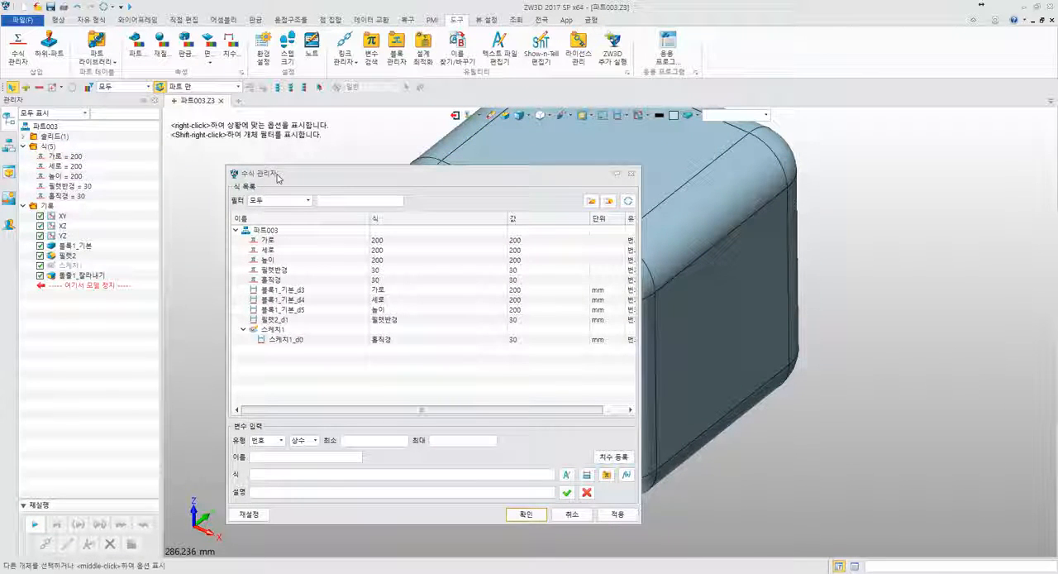
- Examine in the equation manager which variables drive the block, fillet and hole sketch dimensions
left_click(296, 293)
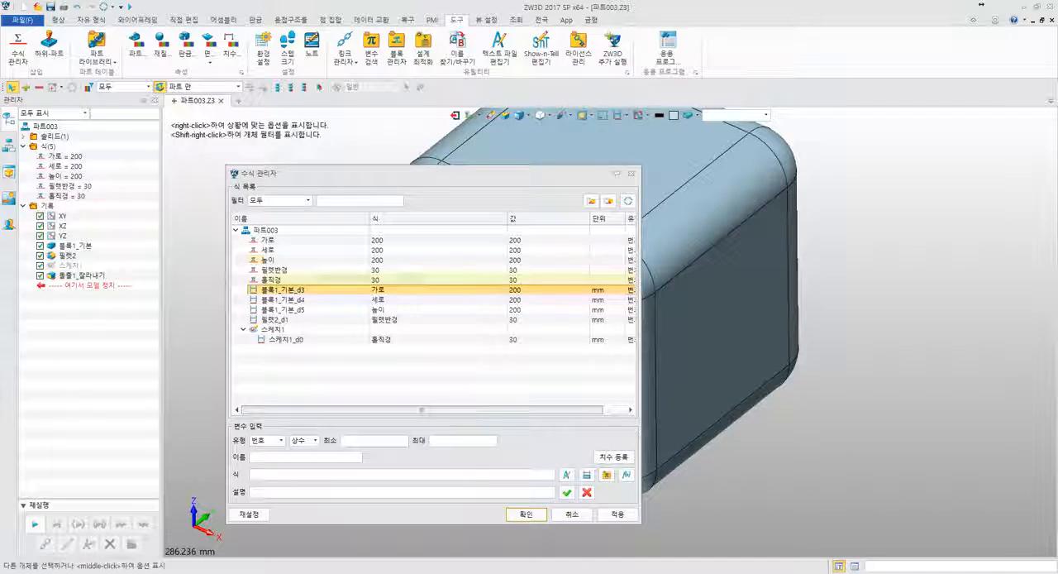
left_click(291, 299)
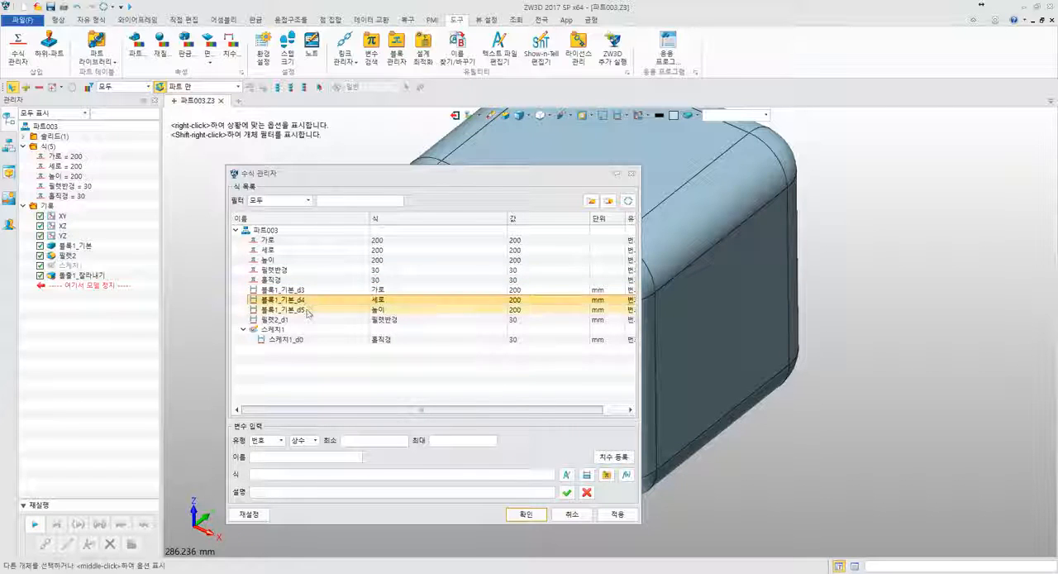
left_click(306, 311)
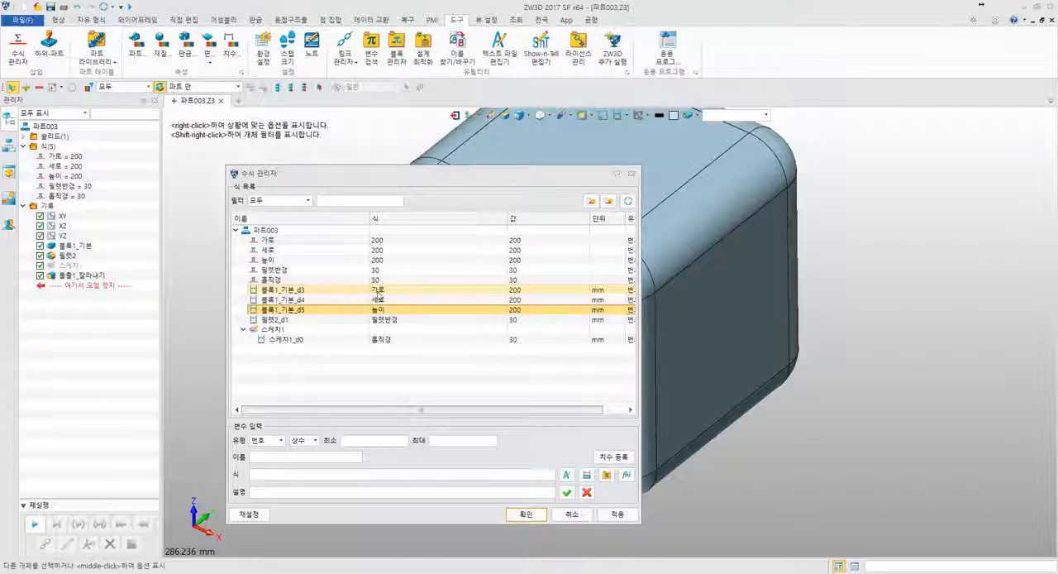
left_click(385, 301)
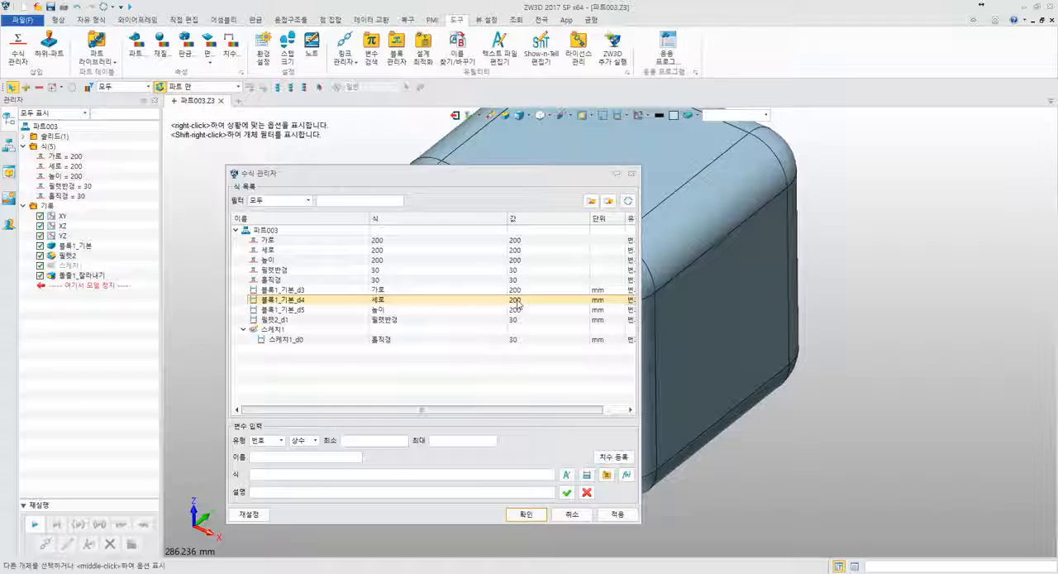
left_click(269, 261)
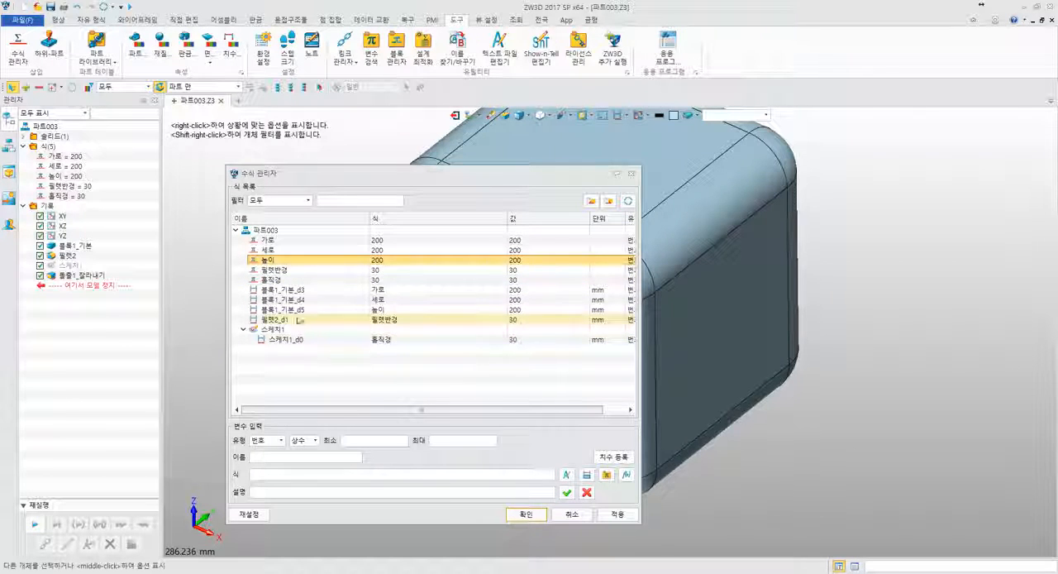
left_click(266, 240)
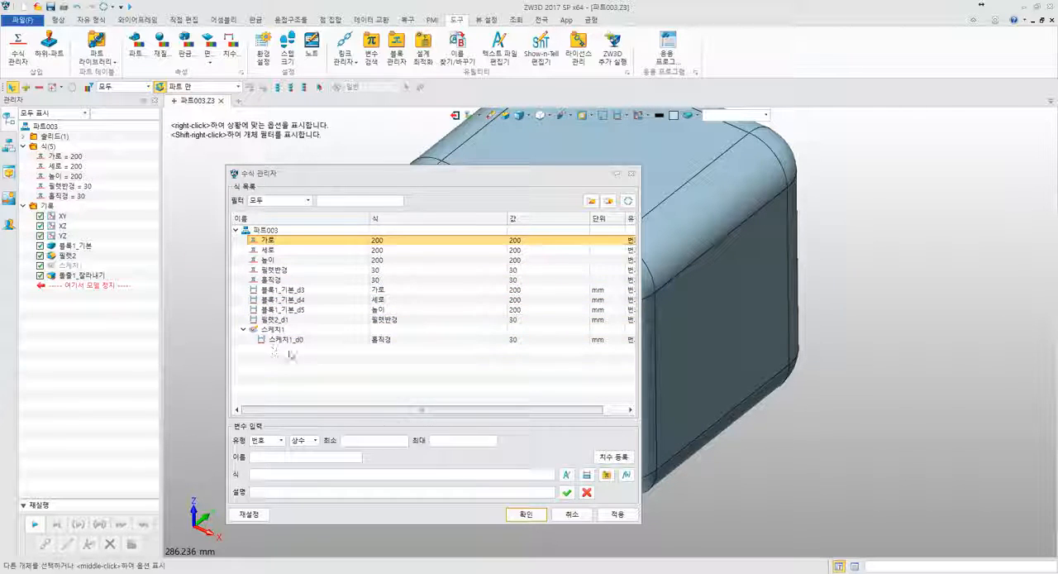
left_click(295, 360)
left_click(285, 340)
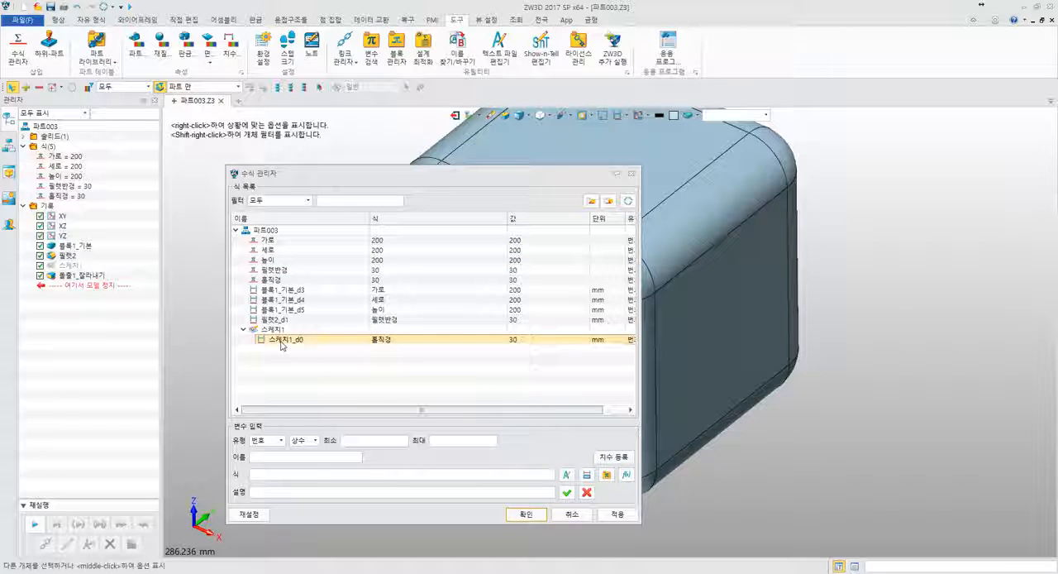
left_click(271, 332)
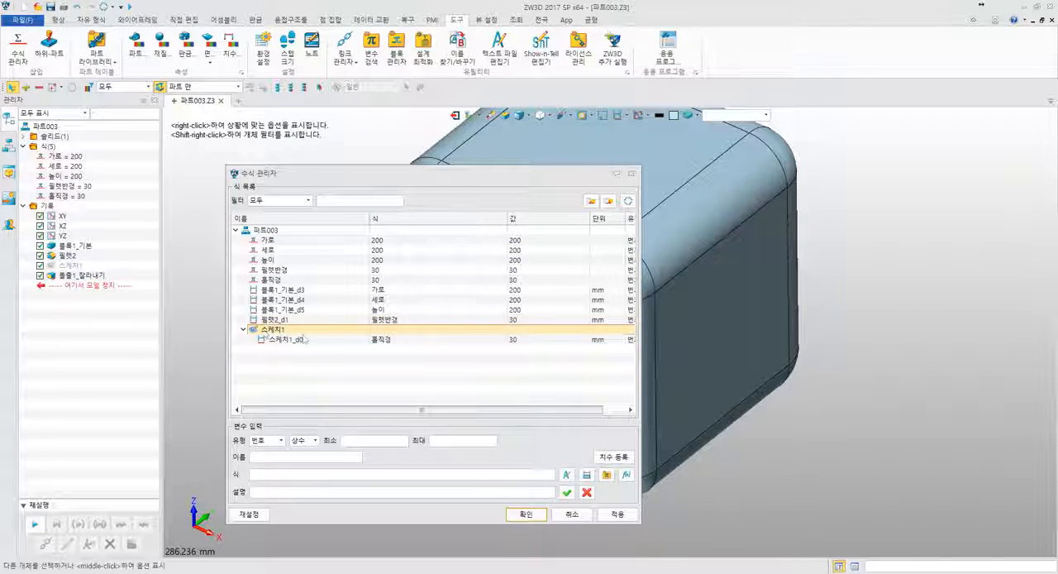
left_click_drag(440, 409, 391, 415)
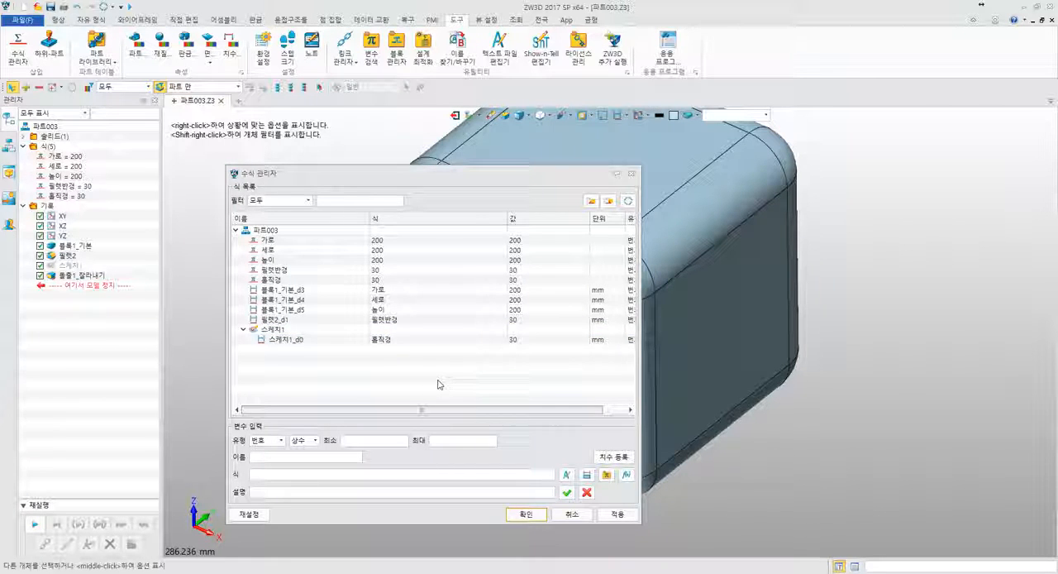
- Load the variable 가로 and the block dimension 블록1_기본_d3 into the variable input fields to compare their expressions
left_click(394, 243)
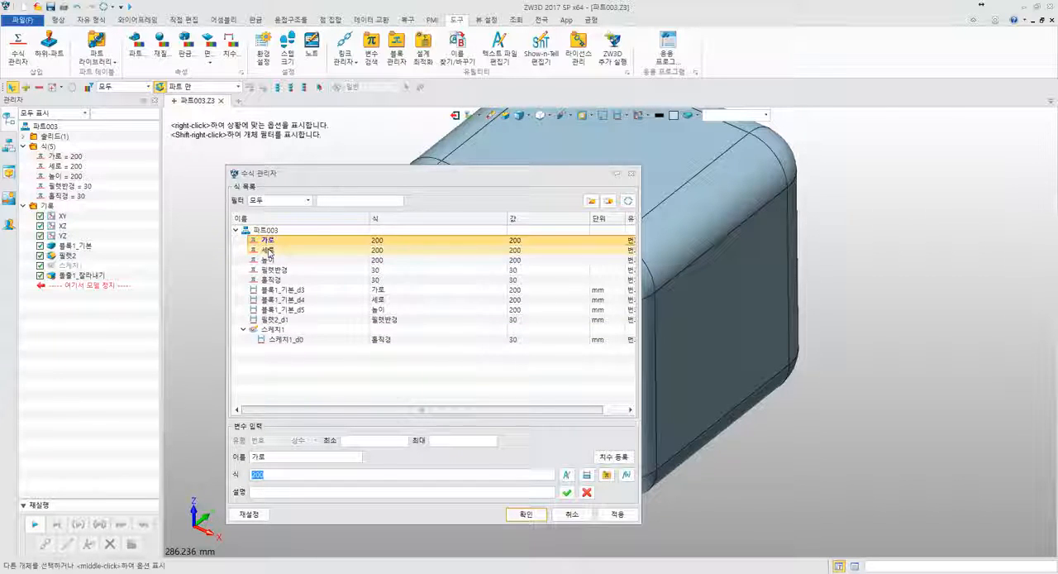
left_click(272, 291)
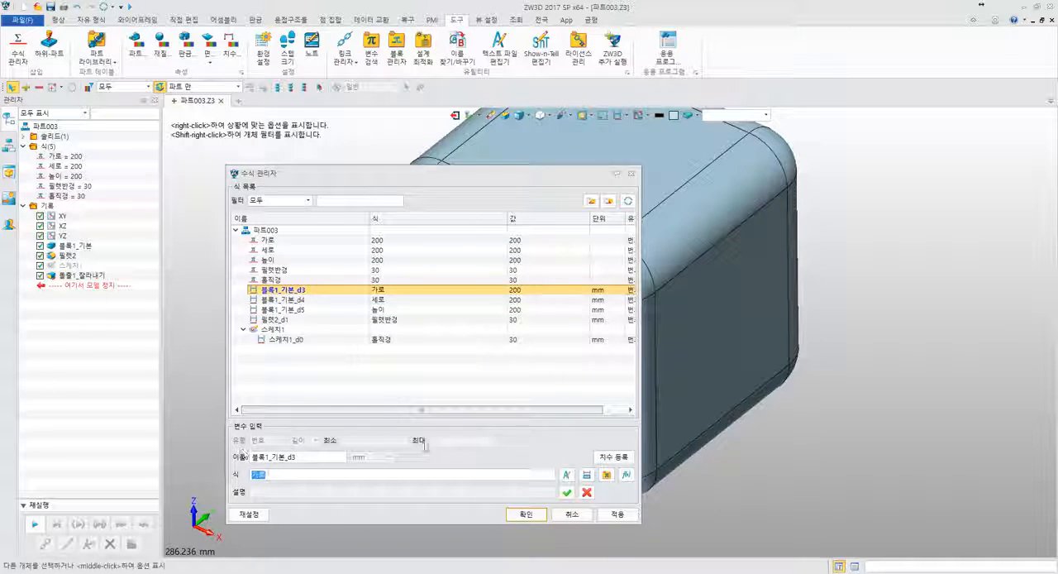
left_click(327, 240)
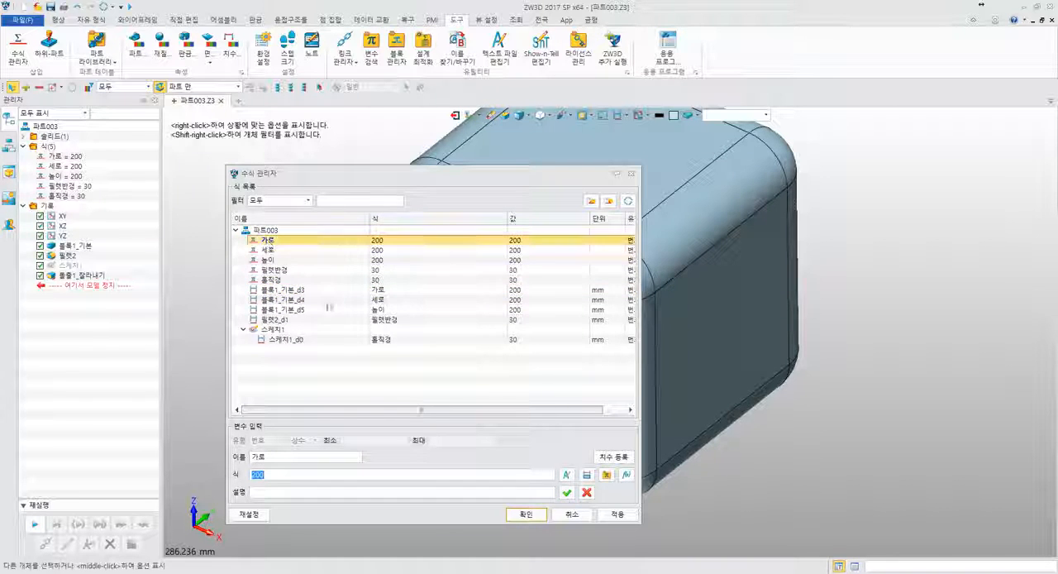
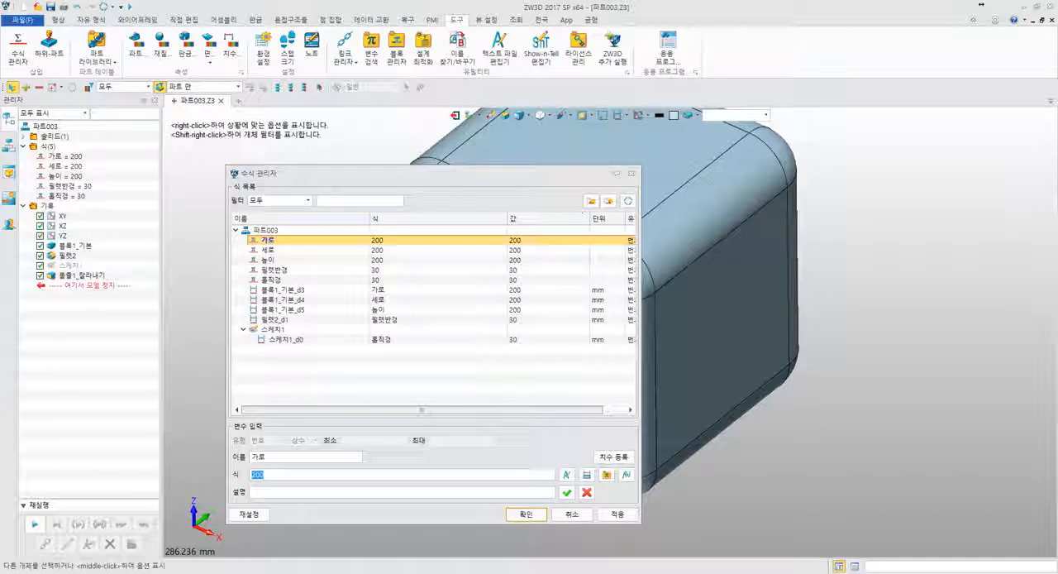
- Export the part's equations to 수식.csv on the desktop, replacing the existing file, and close the equation manager
left_click(610, 201)
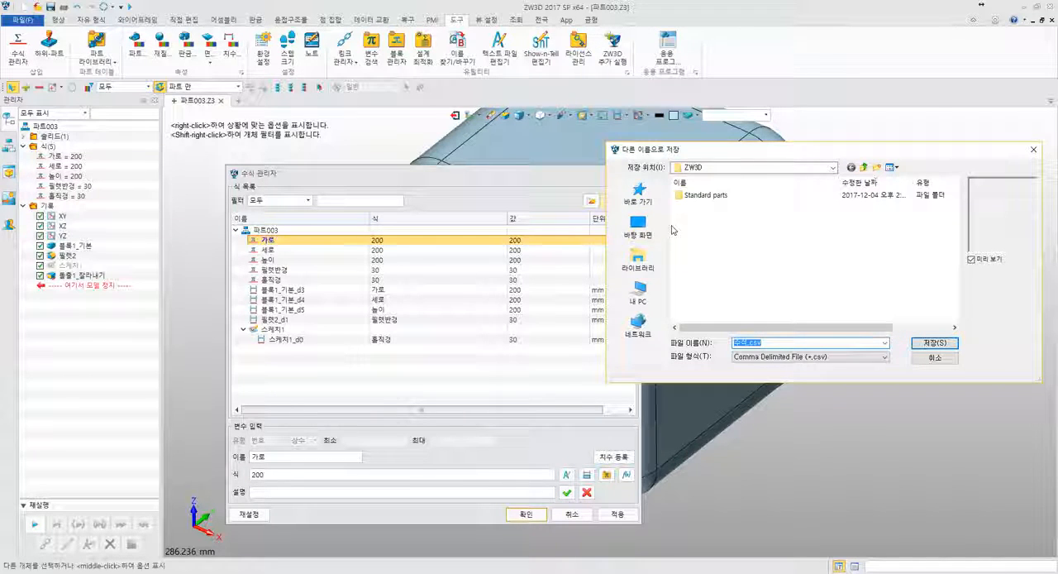
left_click(638, 228)
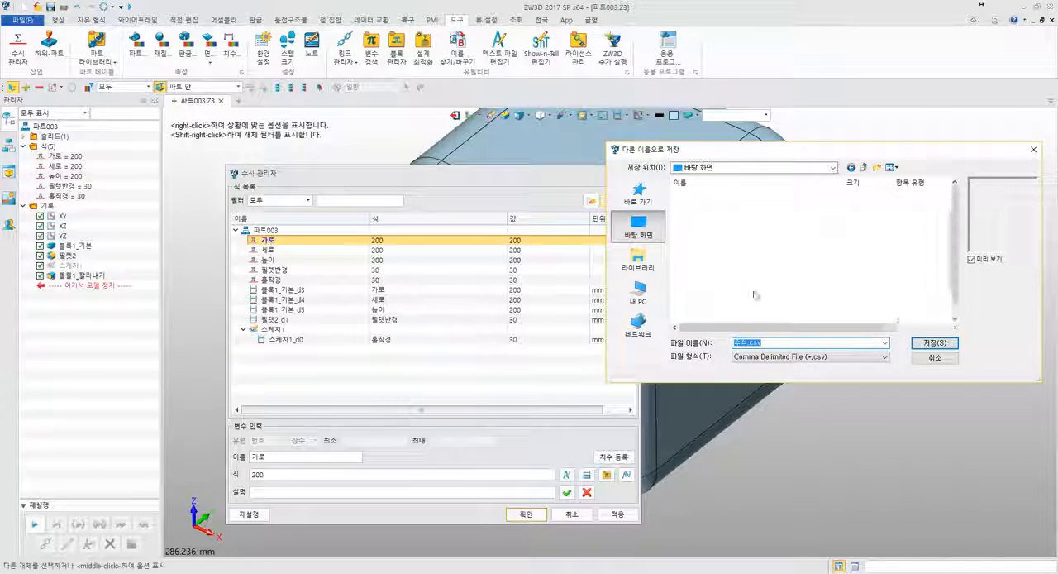
left_click(919, 345)
left_click(550, 296)
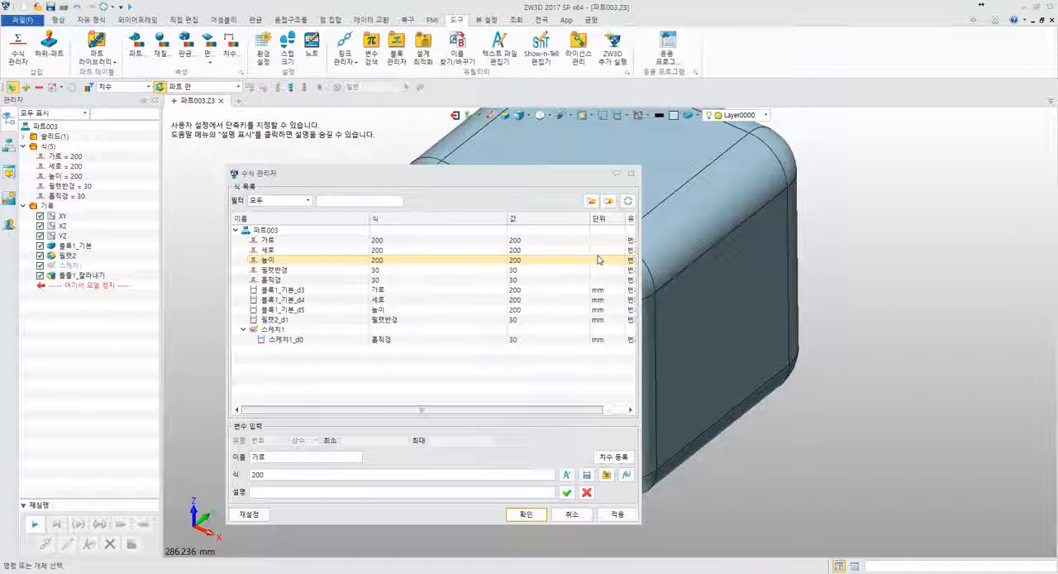
left_click(631, 174)
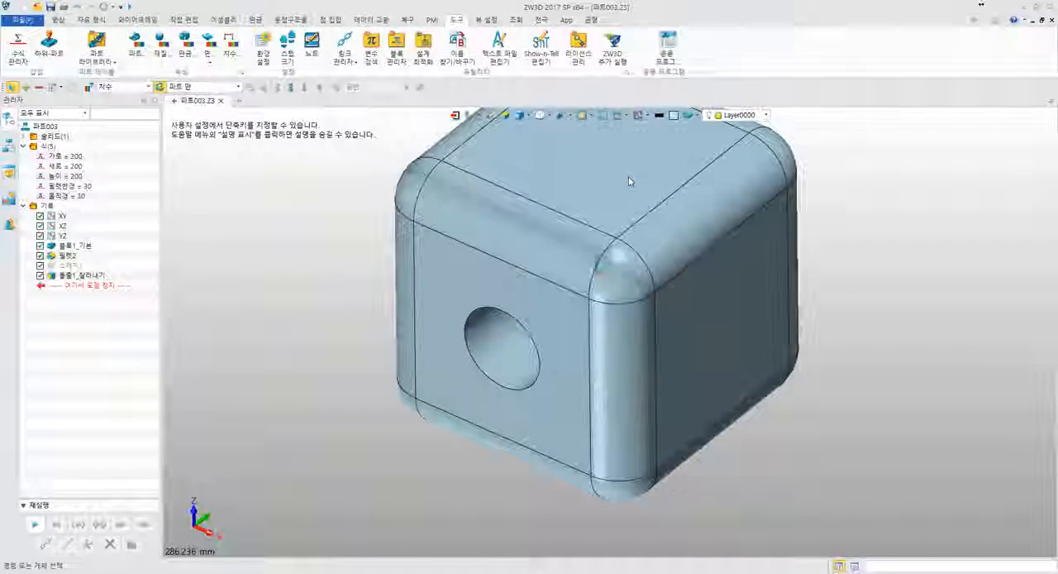
- Open 수식.csv from the desktop in Excel and widen the columns so the full entries fit
key("super+d")
left_click(62, 92)
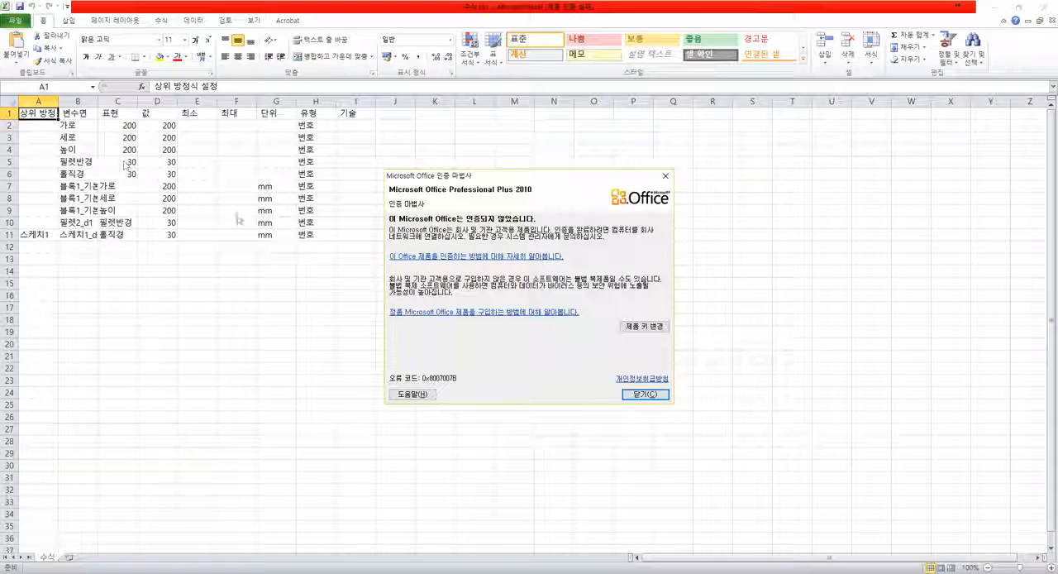
left_click(645, 394)
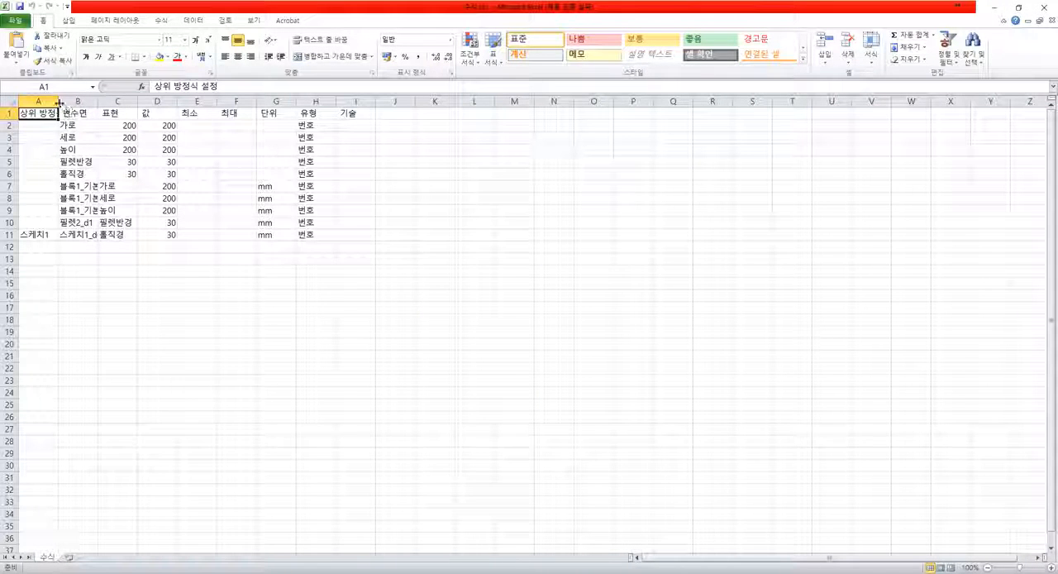
left_click_drag(58, 101, 410, 103)
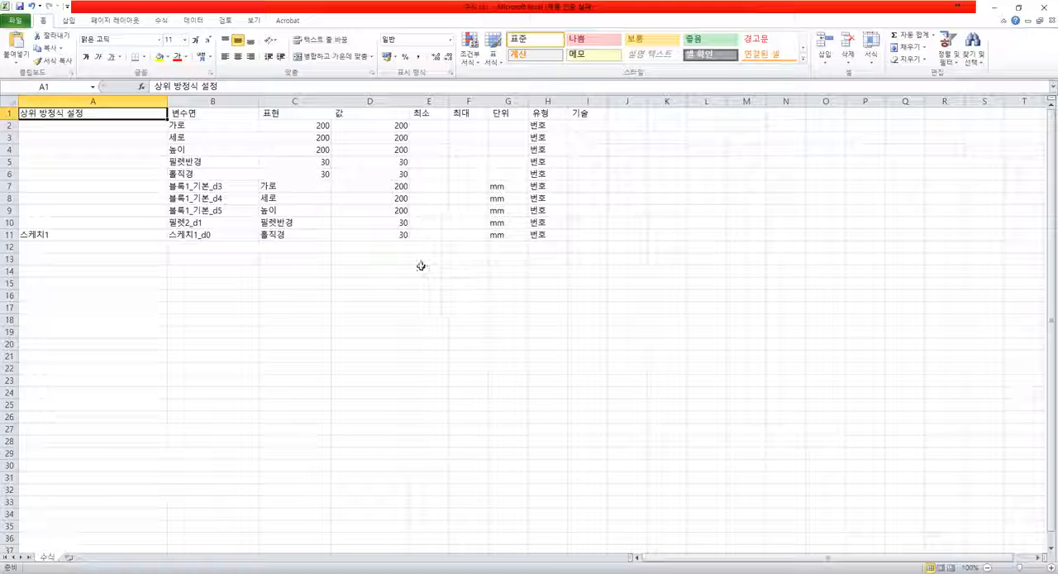
- Enter 블록형상 in A2 as the parent equation set of the variable 가로
key("Down")
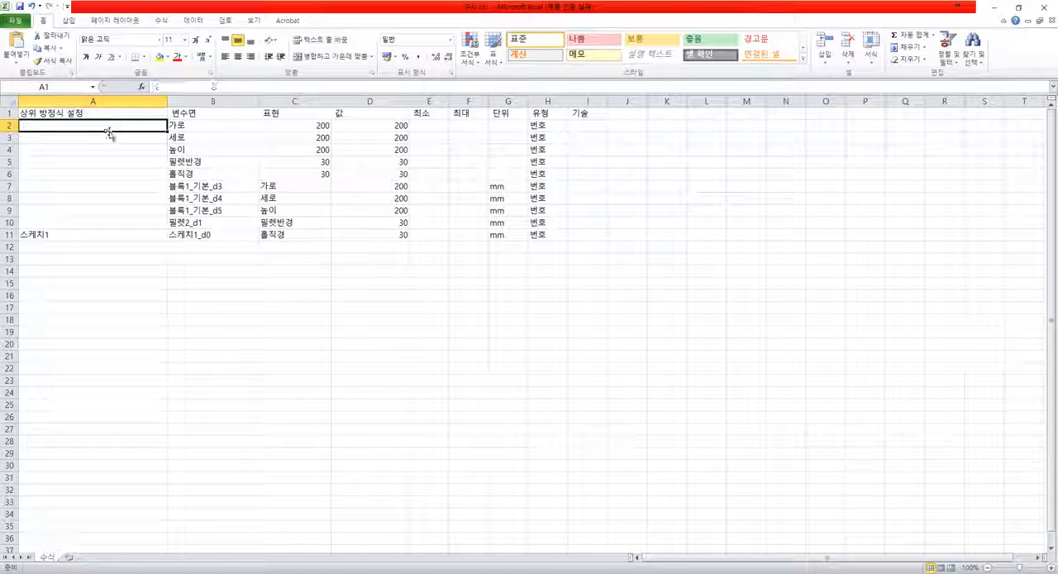
type("qmffh")
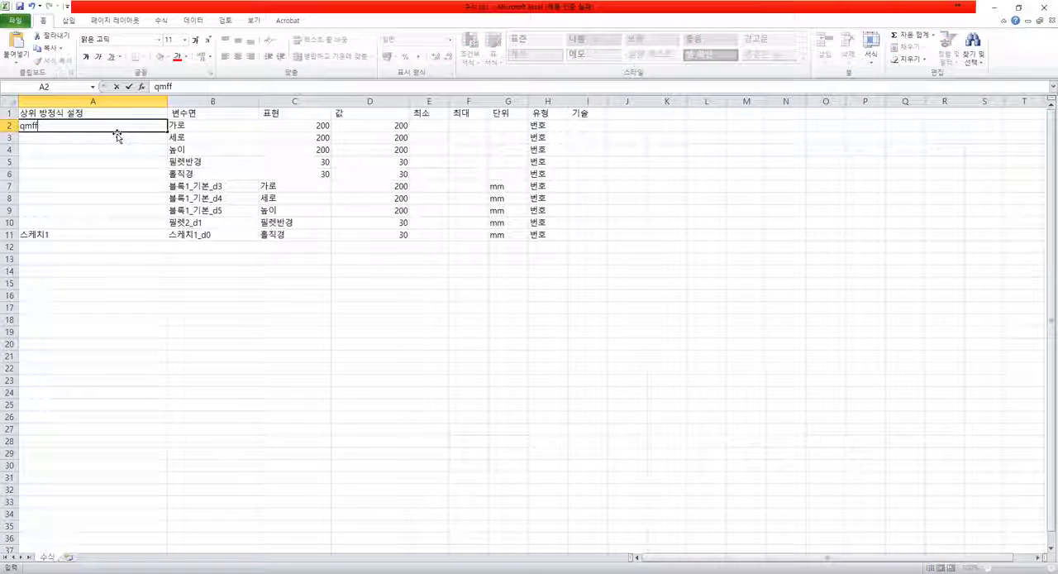
key("BackSpace")
key("BackSpace")
key("BackSpace")
key("BackSpace")
key("BackSpace")
type("브ㄹ로")
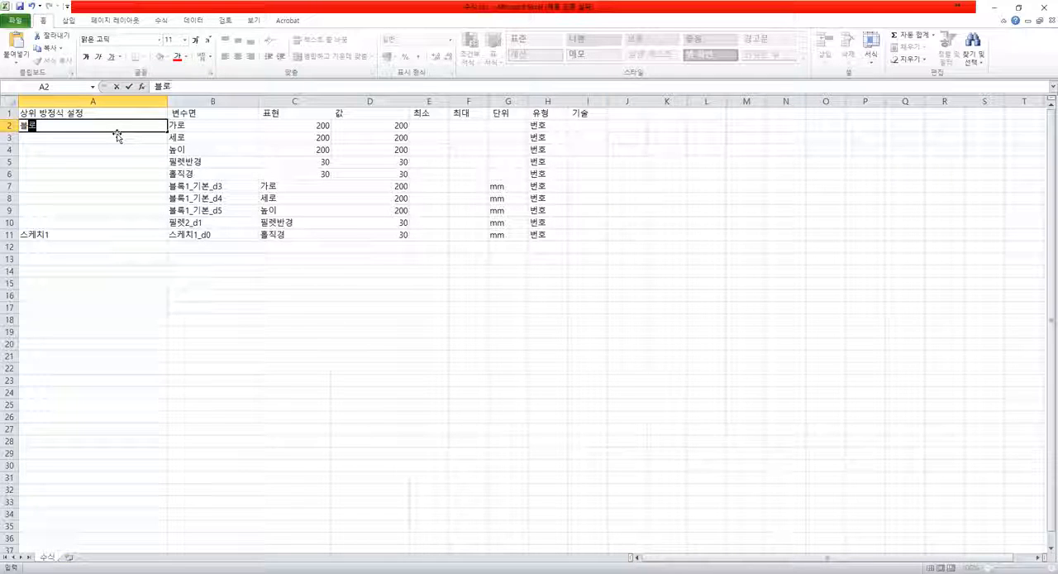
type("ㄱ형상")
key("Return")
- Copy the 블록형상 set name from A2 to the 세로 and 높이 rows in A3 and A4
key("Up")
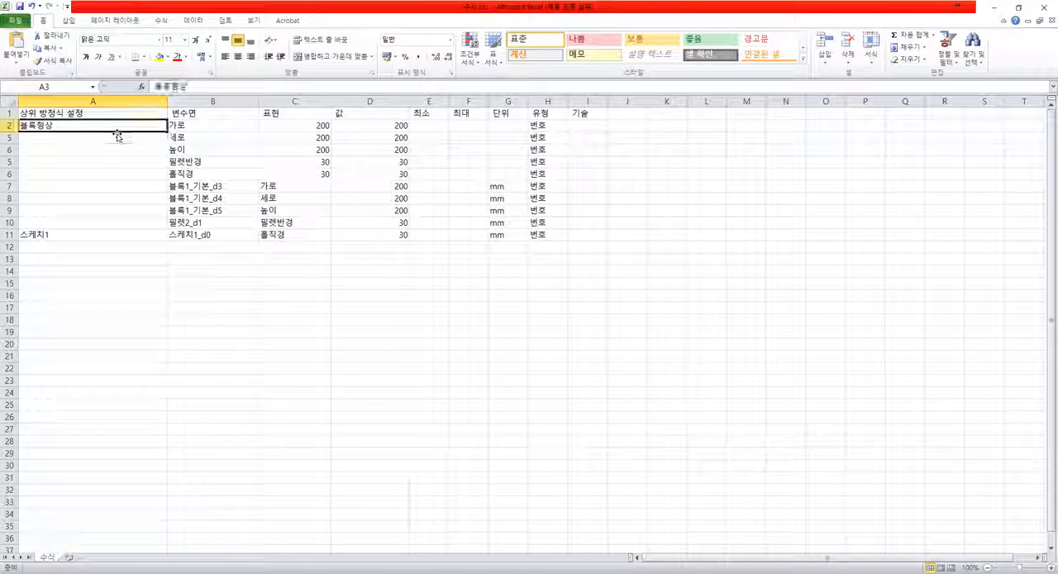
key("ctrl+c")
key("Down")
key("ctrl+v")
key("Down")
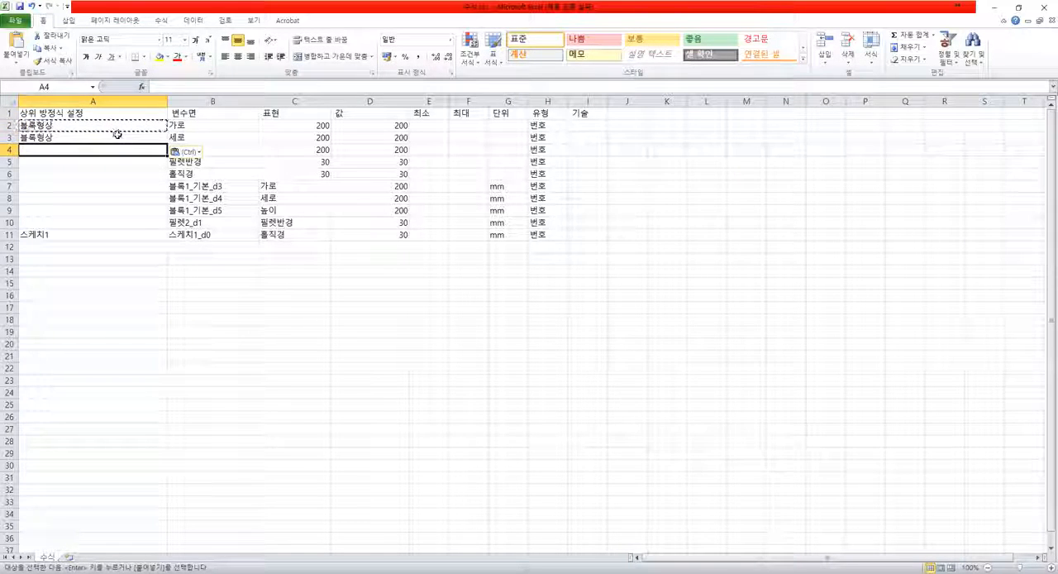
key("ctrl+v")
key("Escape")
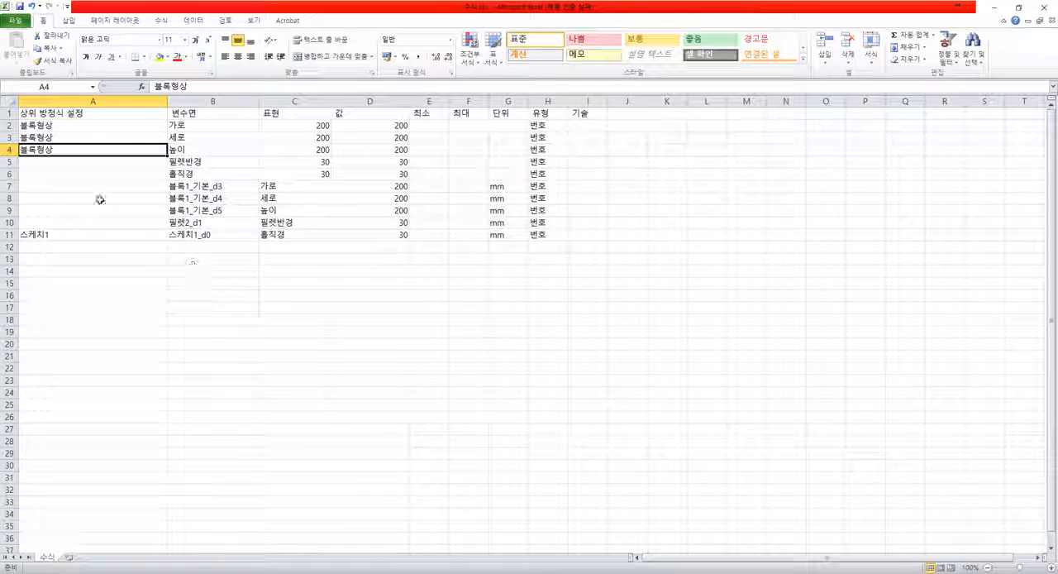
- Enter 블록 모따기 in A5 as the parent equation set of 필렛반경
left_click(83, 165)
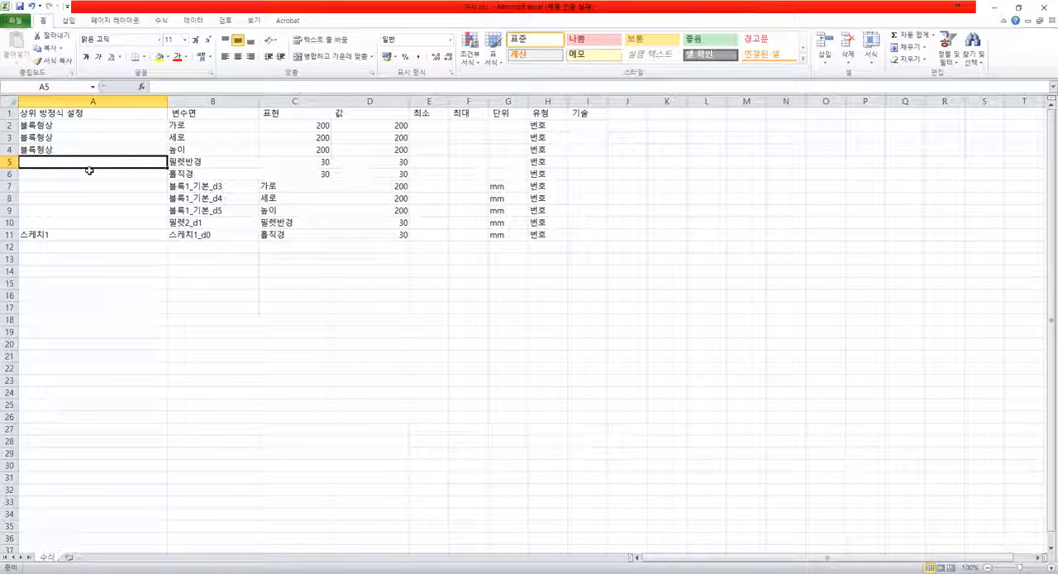
type("블록")
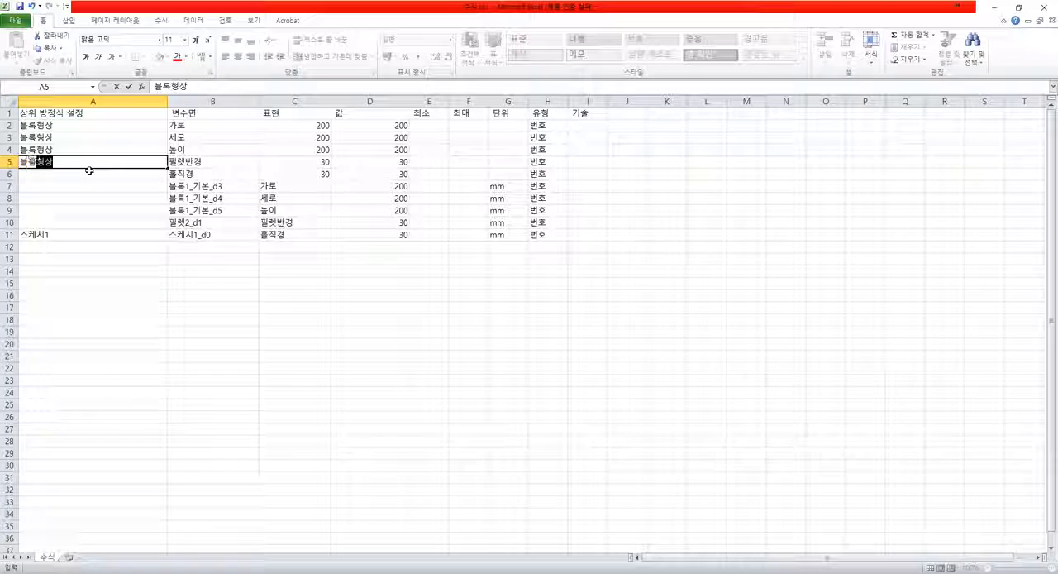
type(" 브")
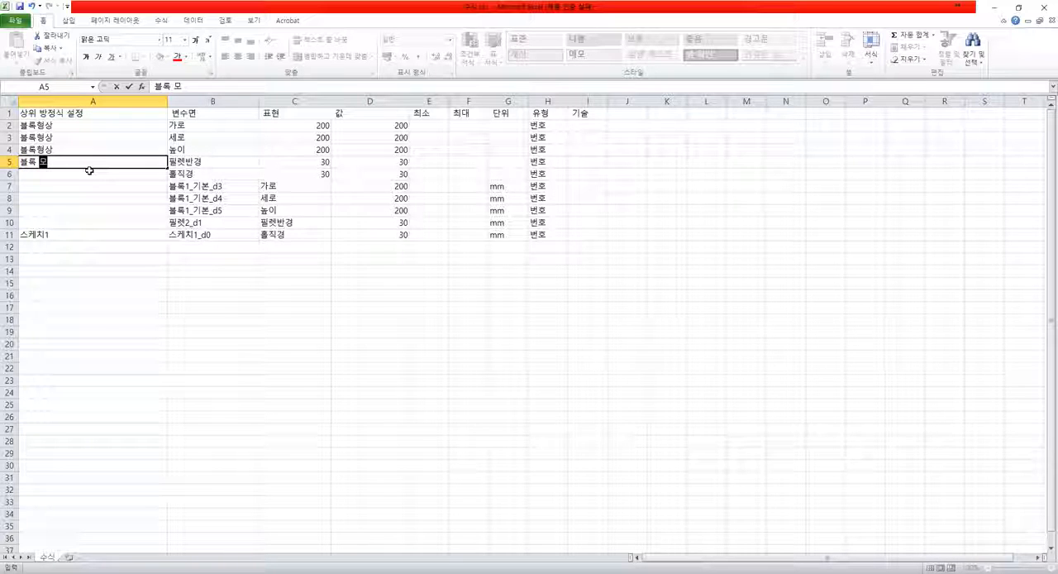
type("따기")
key("Return")
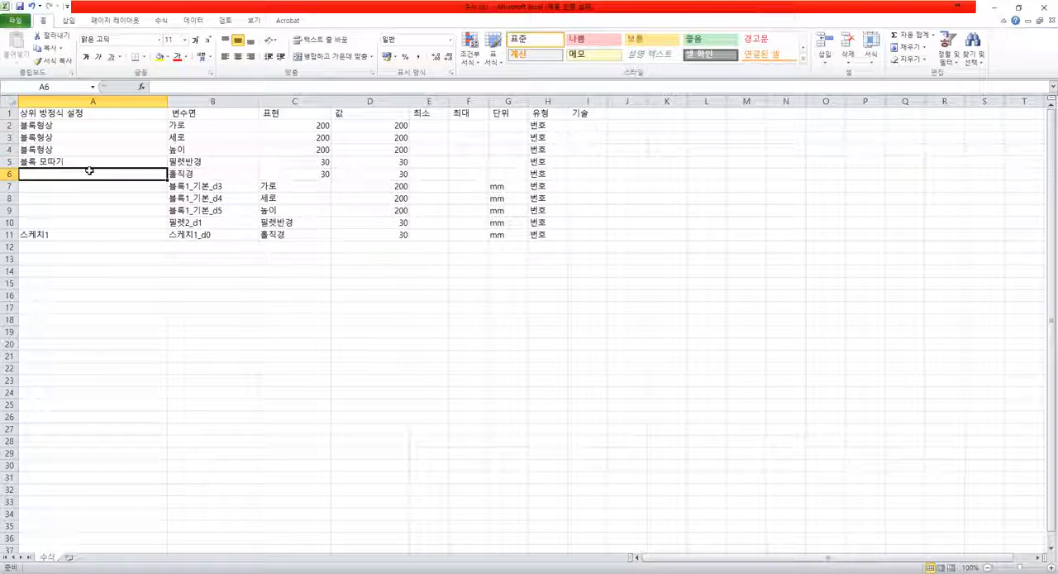
- Enter 블록 센터홀 in A6 as the parent equation set of 홀직경
type("블록 ")
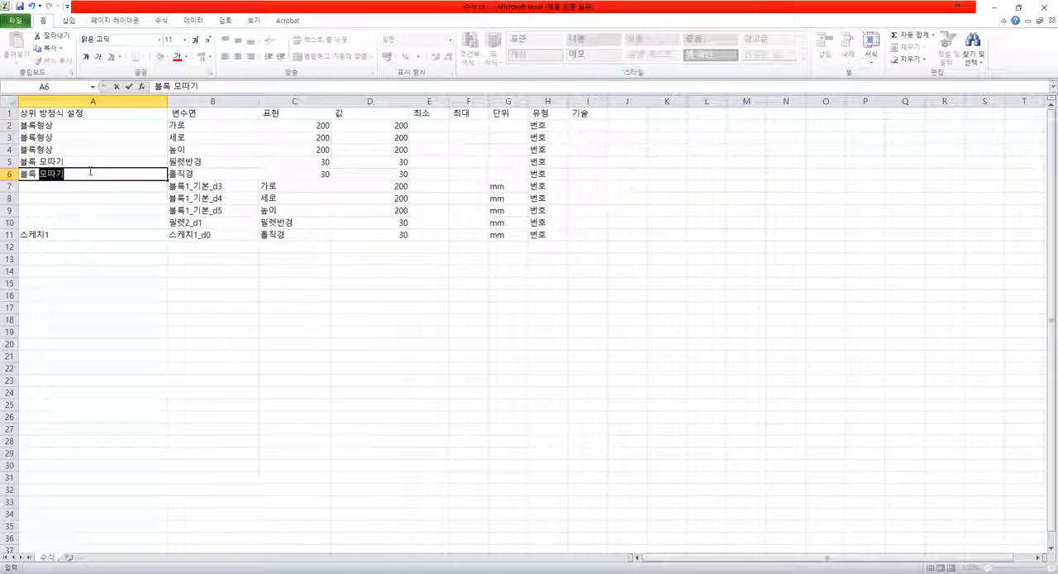
type("센터홀")
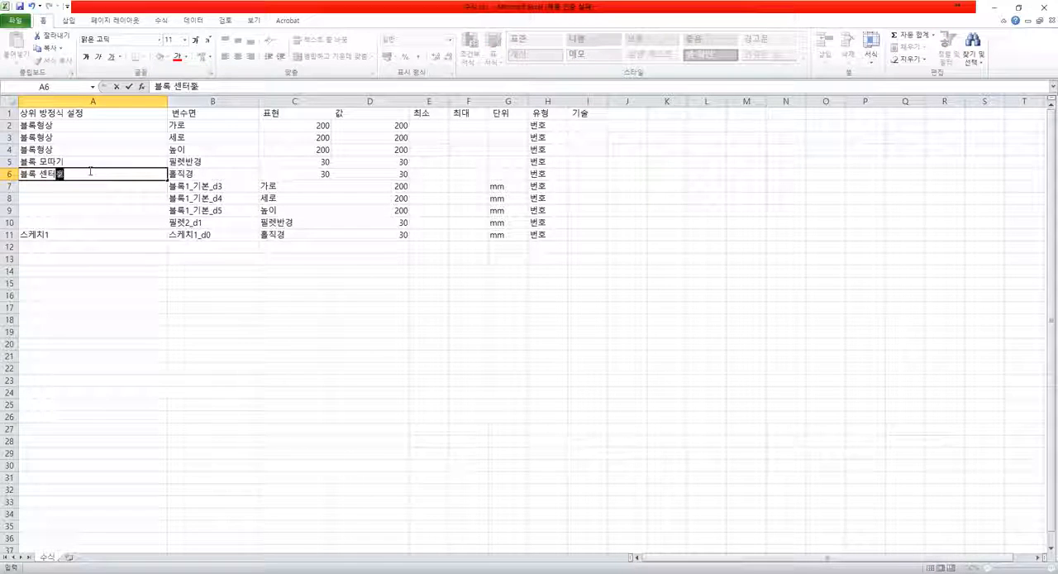
key("Return")
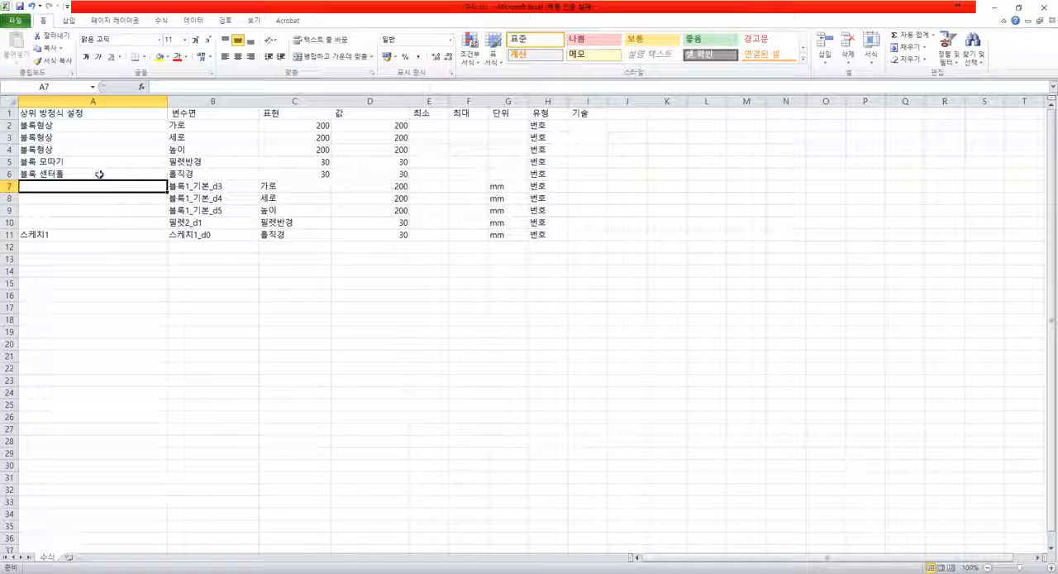
- Compare the 블록형상 set names in A2:A4 with their variables in B2:B4
left_click(80, 124)
left_click(78, 140)
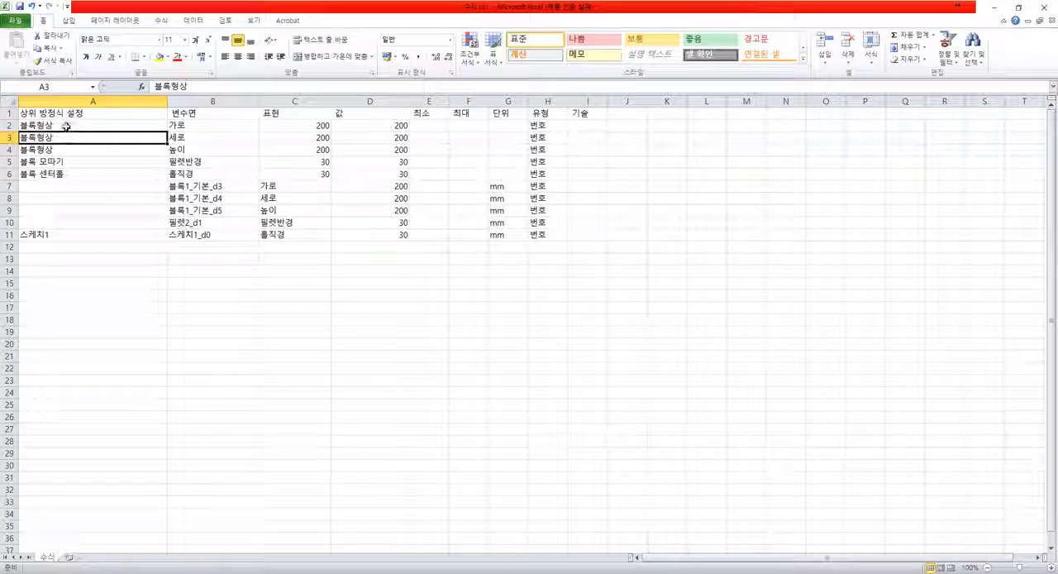
left_click_drag(65, 126, 54, 151)
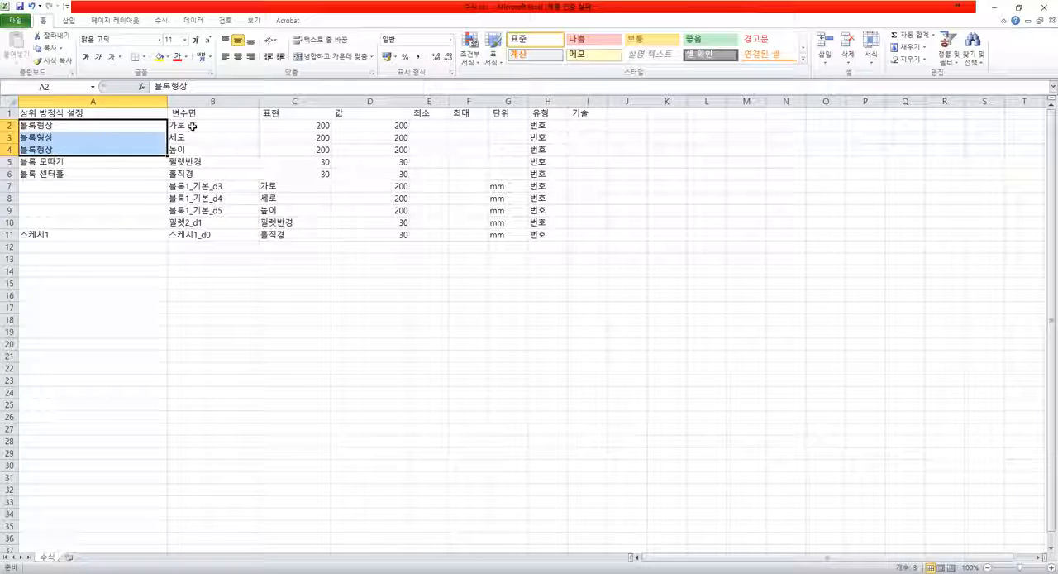
left_click_drag(193, 125, 193, 151)
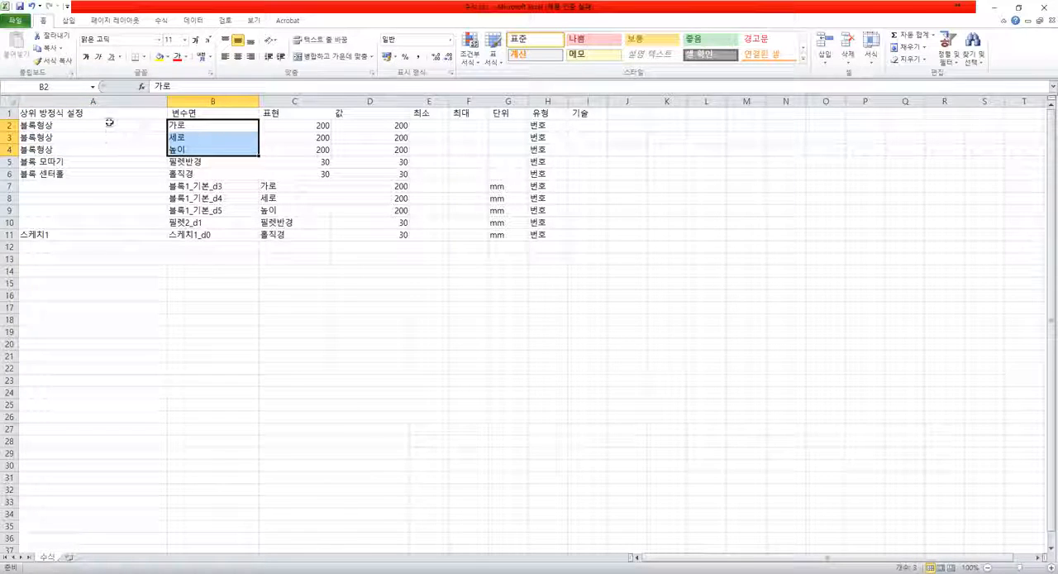
- Save 수식.csv in the comma-delimited format and close the workbook, keeping the CSV format when asked
left_click(106, 258)
left_click(19, 6)
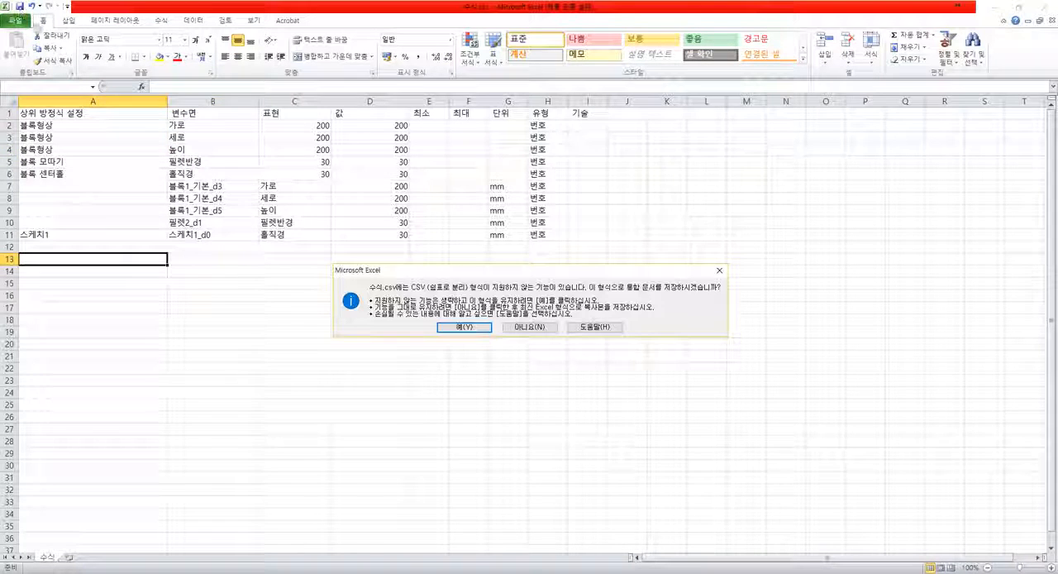
left_click(475, 327)
left_click(547, 295)
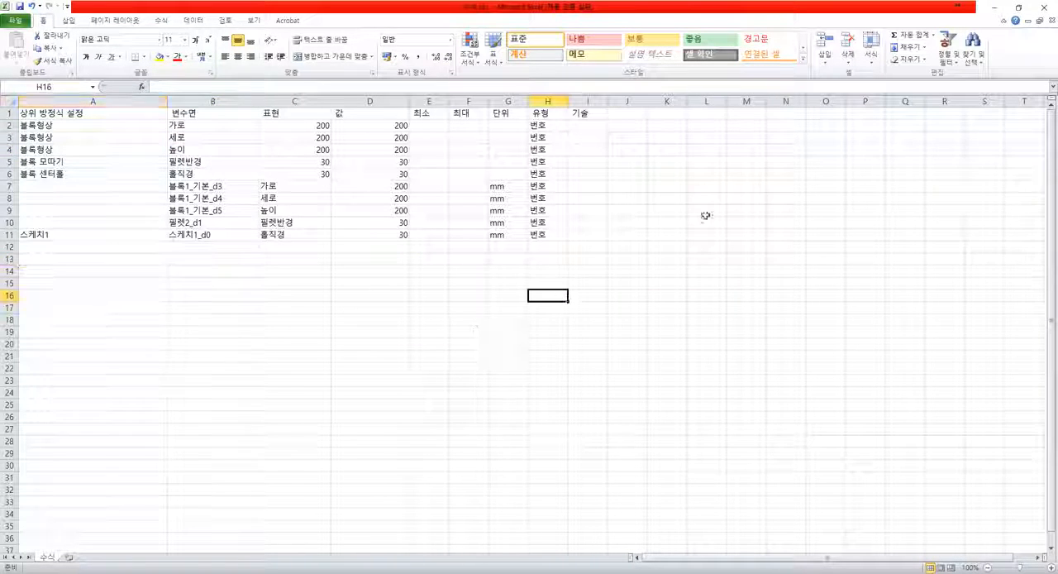
left_click(1050, 22)
left_click(484, 308)
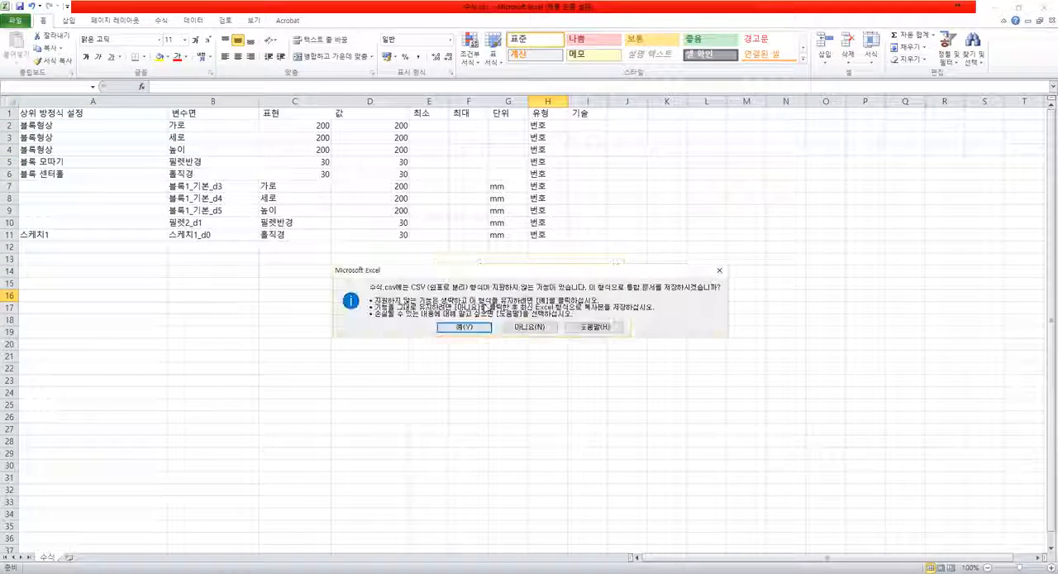
left_click(472, 328)
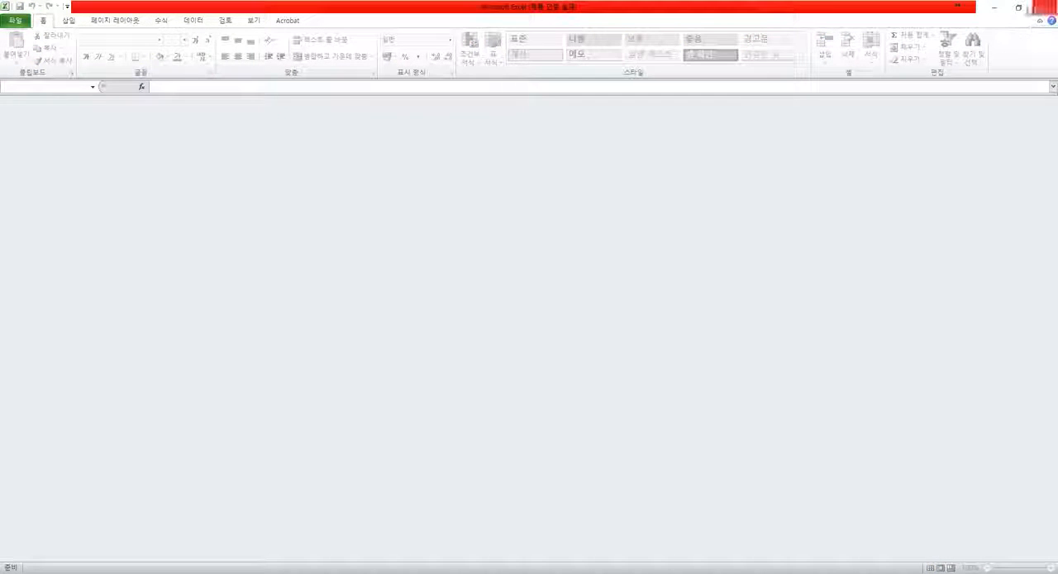
- Switch back to ZW3D and import 수식.csv from the desktop into the part's equation manager
left_click(995, 9)
left_click(455, 571)
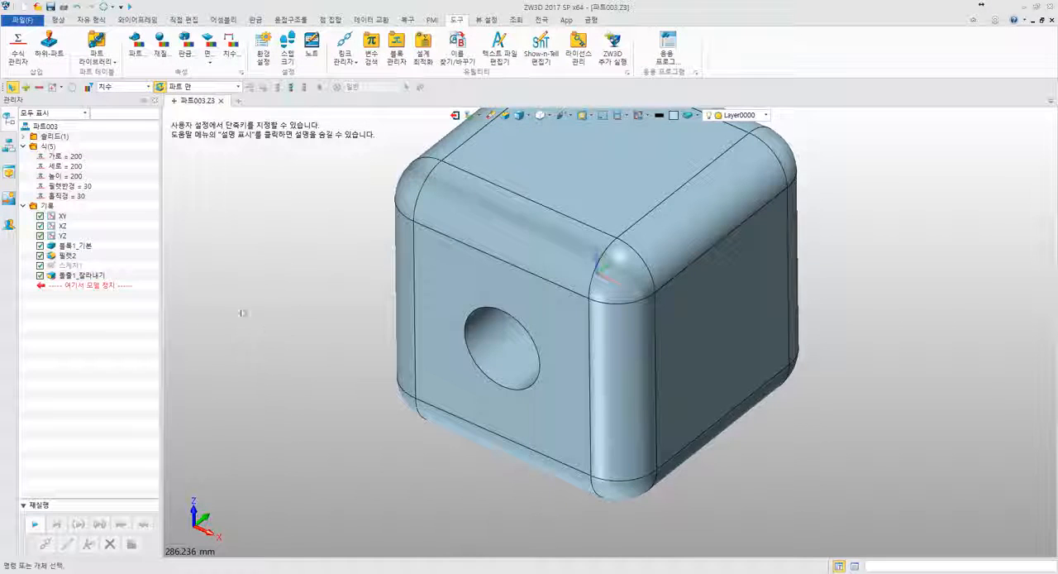
left_click(18, 50)
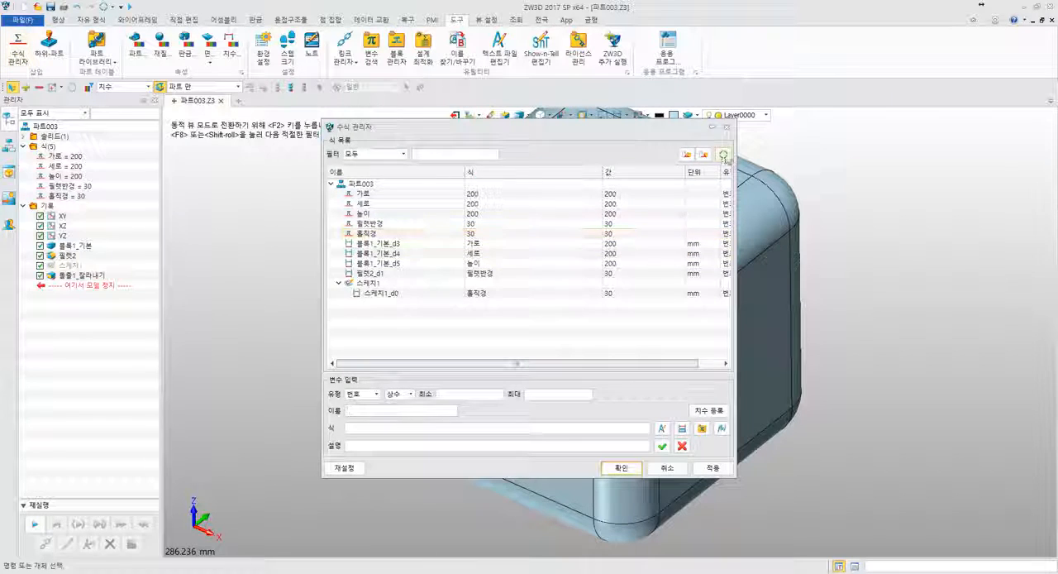
left_click(687, 155)
left_click(693, 195)
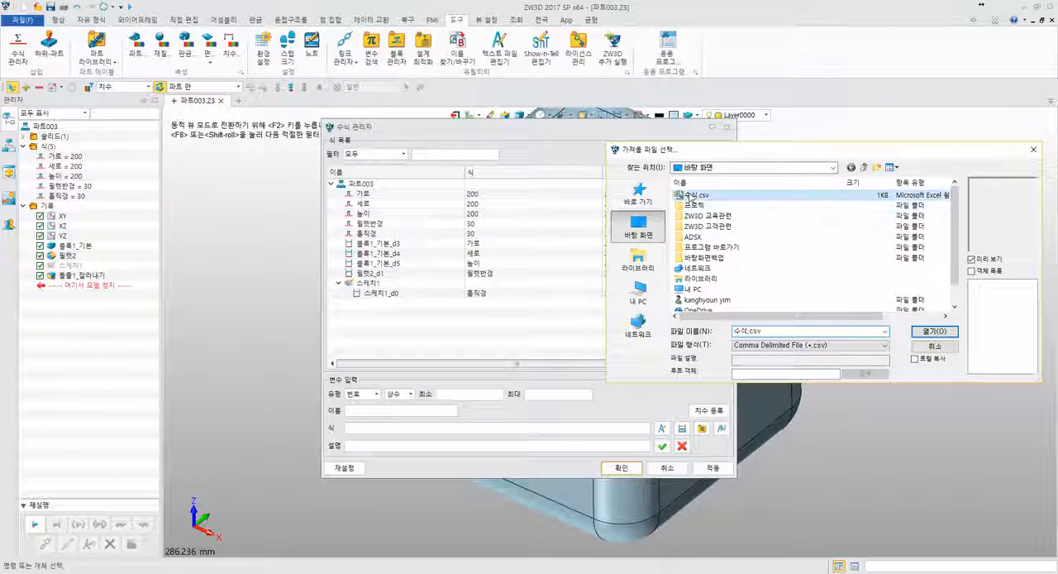
left_click(934, 331)
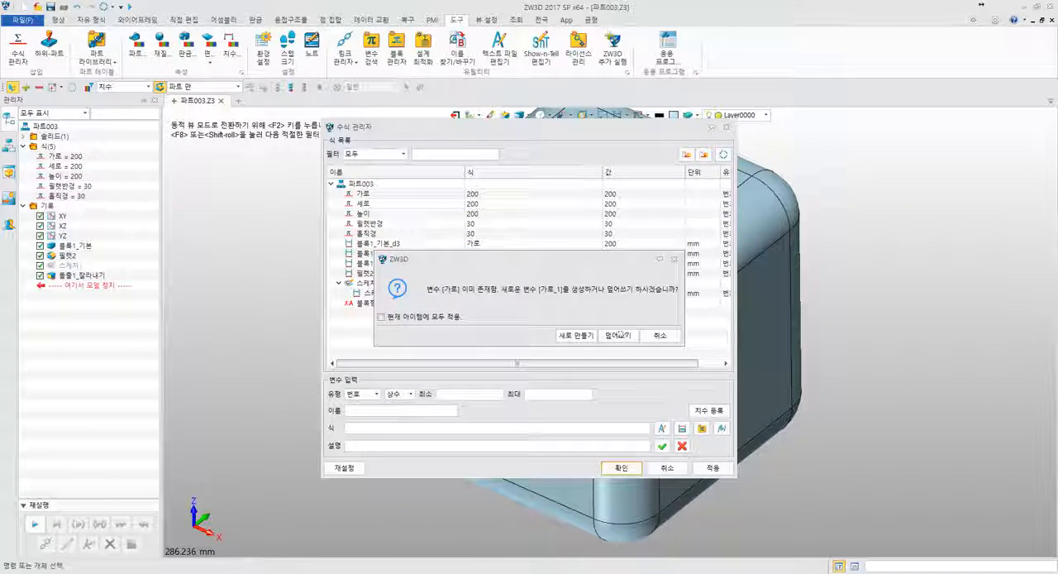
- Create new variables instead of overwriting the existing ones for each duplicate name found in the CSV import
left_click(578, 336)
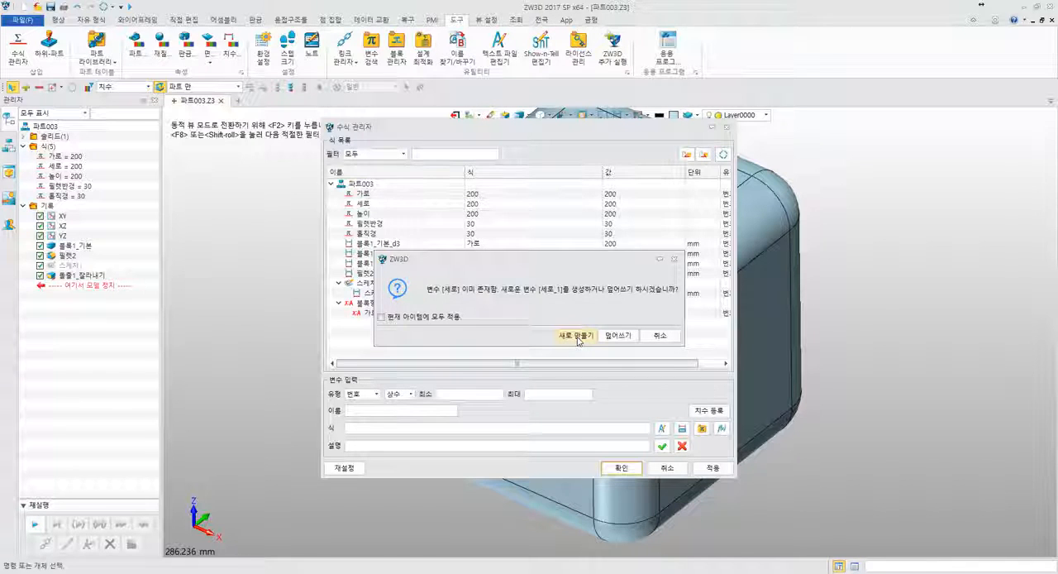
left_click(578, 336)
left_click(578, 335)
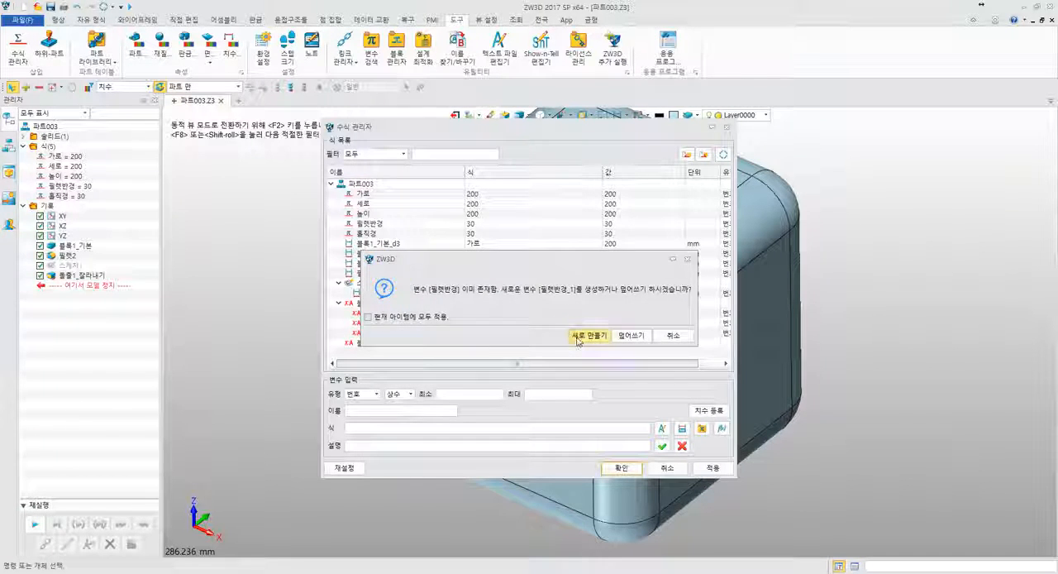
left_click(578, 335)
left_click(577, 336)
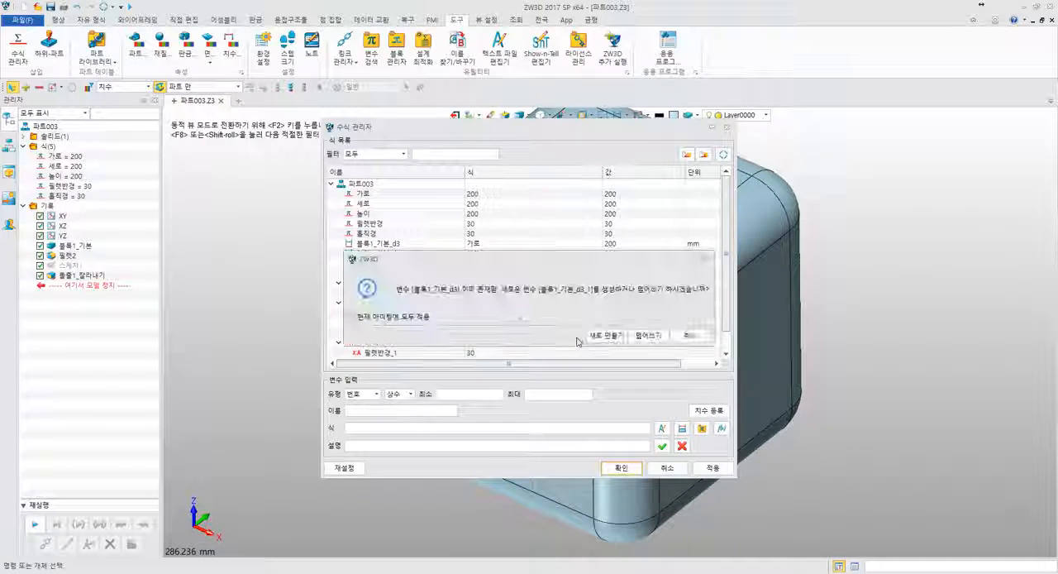
left_click(578, 336)
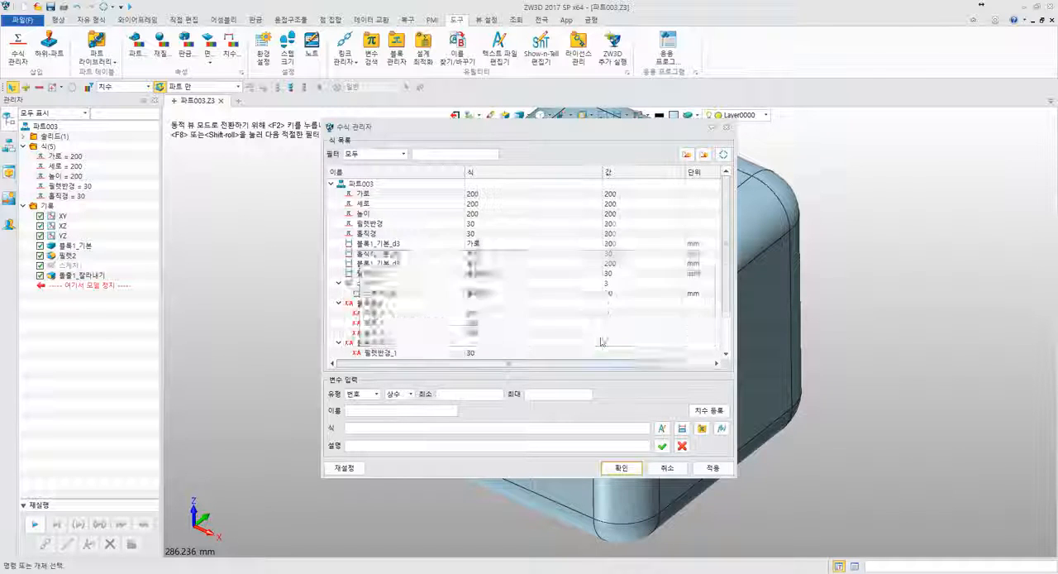
- Compare the imported 블록형상, 블록 모따기 and 블록 센터홀 sets with the original variables, and close the equation manager without applying
scroll(602, 340, "down", 2)
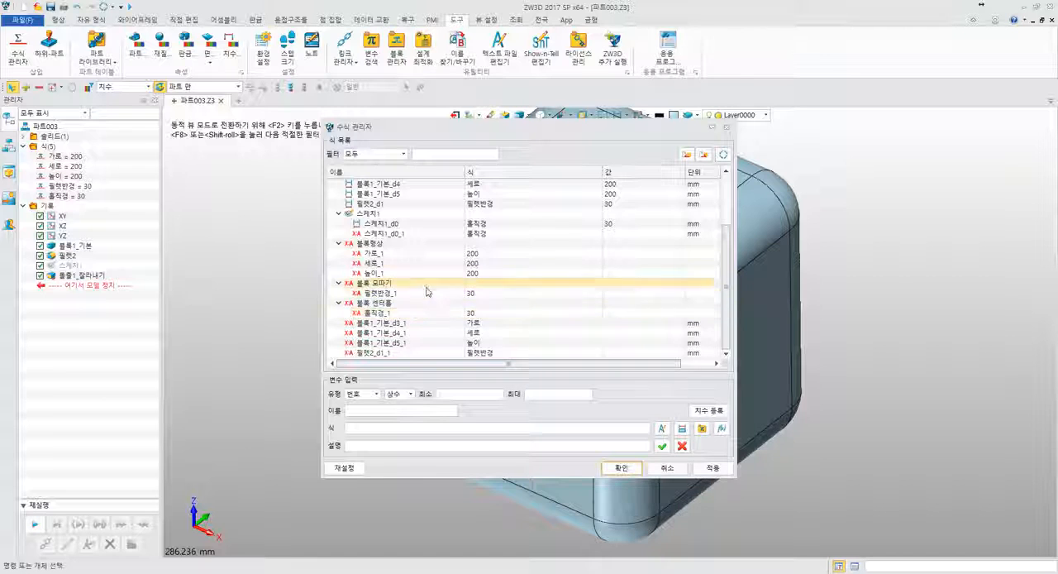
scroll(425, 290, "up", 2)
scroll(414, 277, "down", 2)
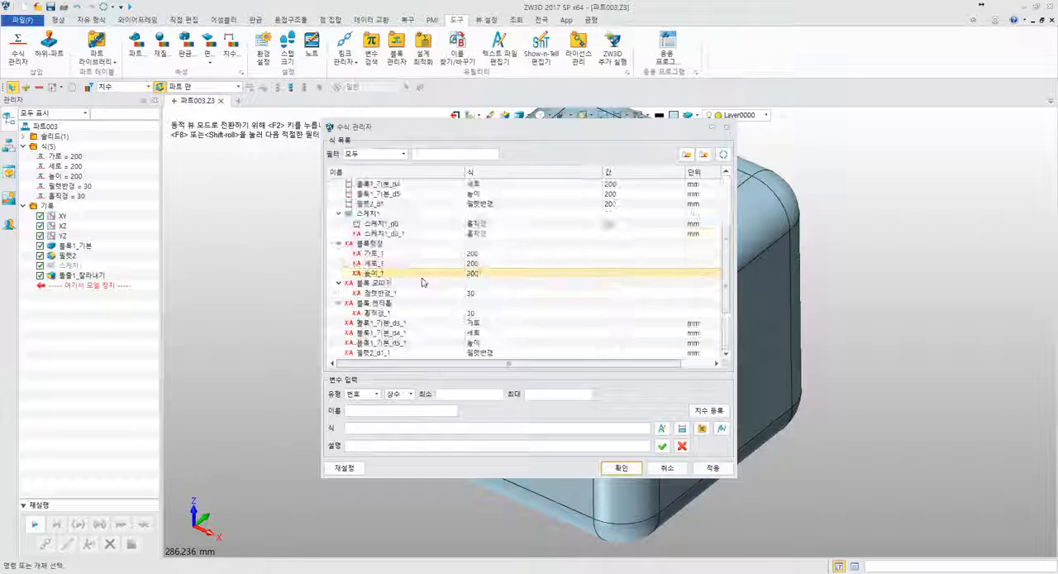
scroll(416, 261, "up", 2)
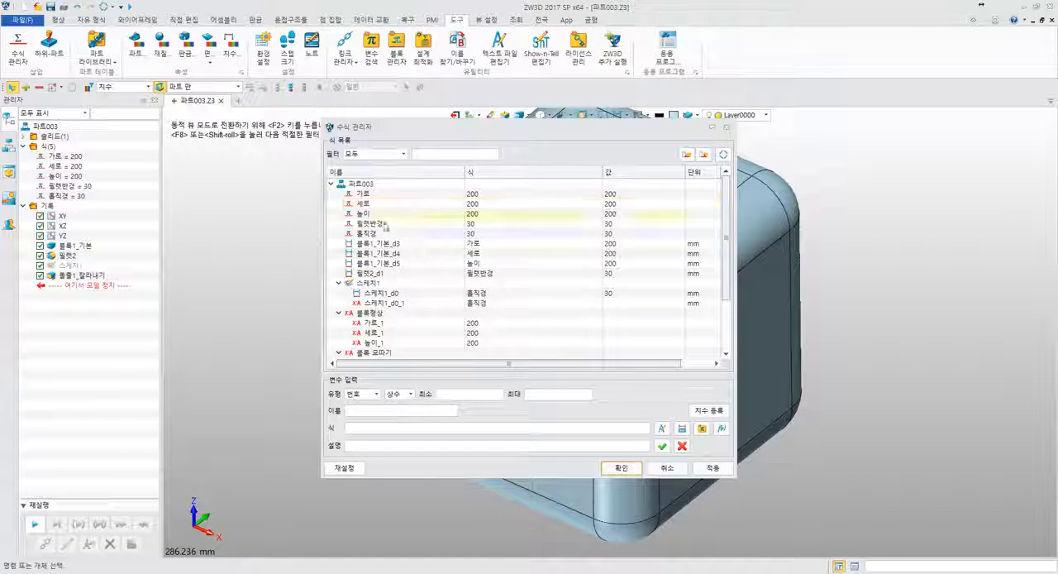
scroll(401, 296, "down", 2)
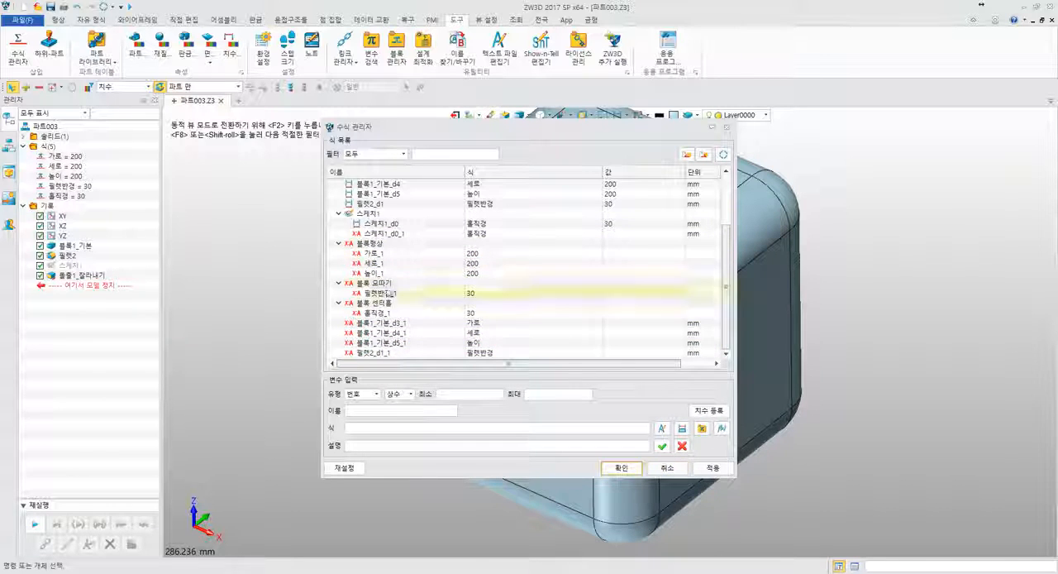
scroll(377, 285, "up", 3)
scroll(376, 284, "down", 2)
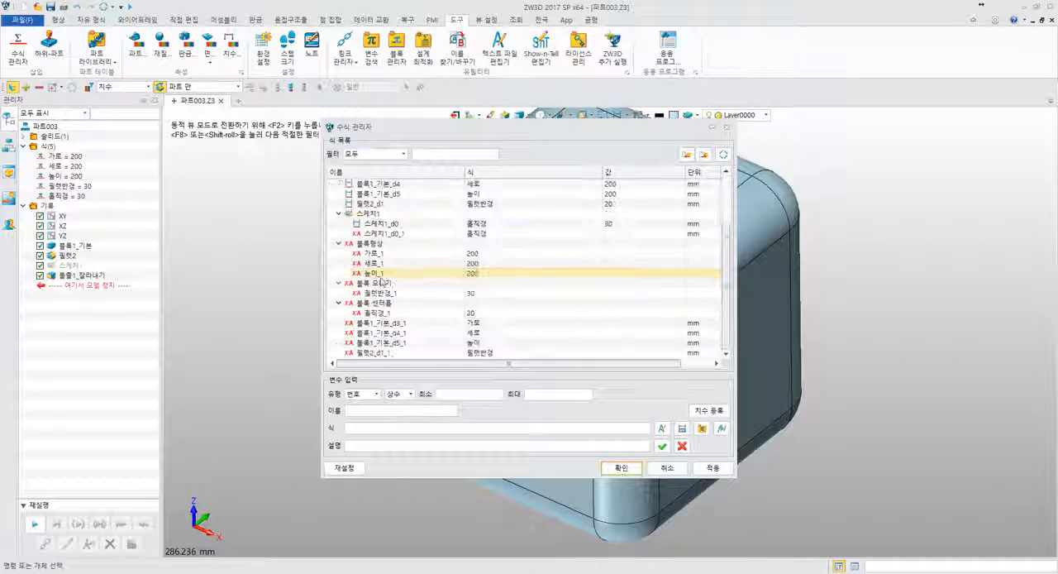
scroll(376, 282, "up", 2)
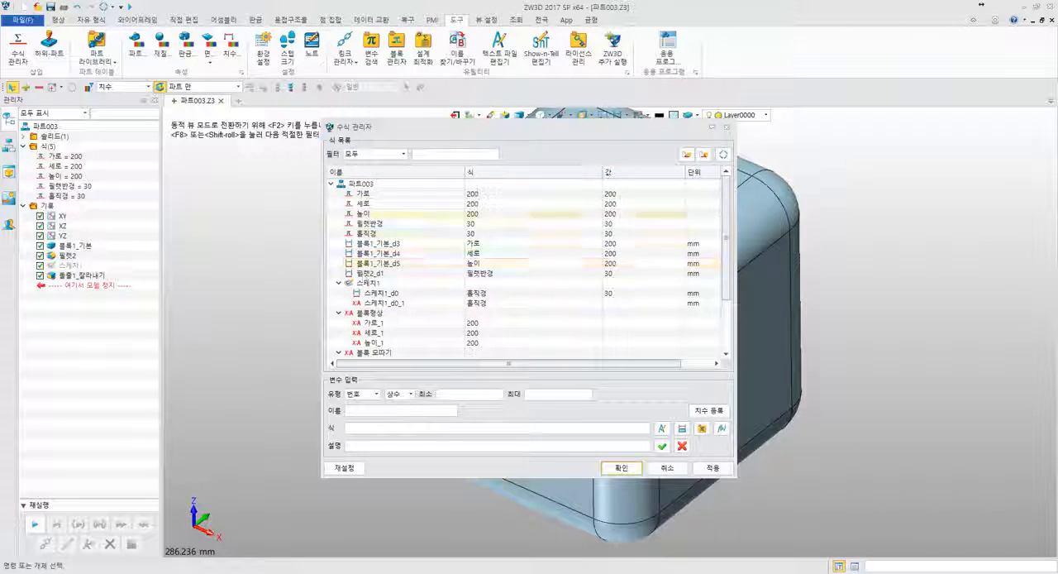
scroll(414, 267, "down", 2)
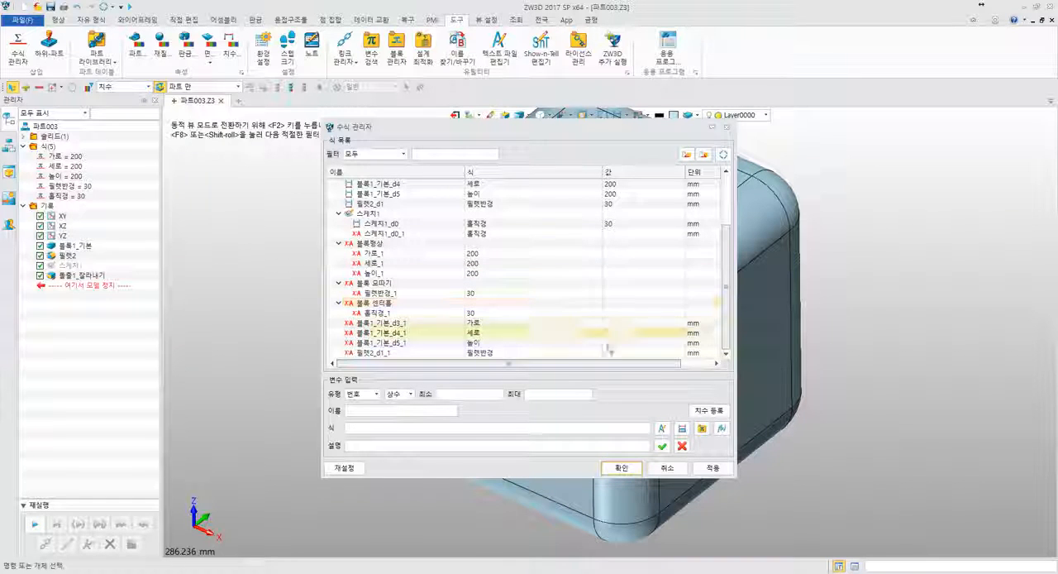
left_click(667, 468)
scroll(750, 296, "down", 5)
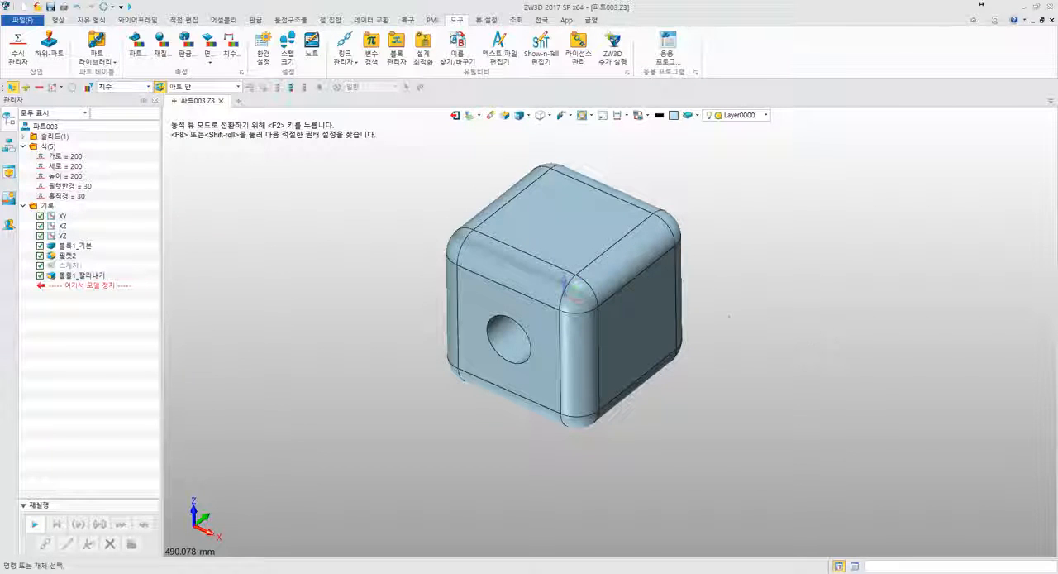
middle_click_drag(815, 340, 725, 297)
scroll(692, 331, "up", 6)
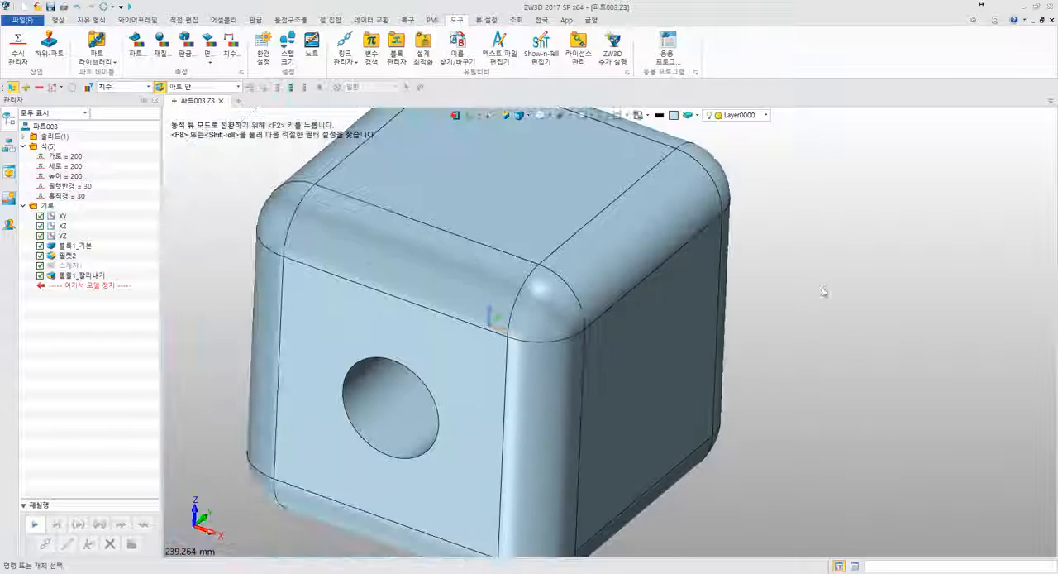
right_click_drag(823, 291, 800, 293)
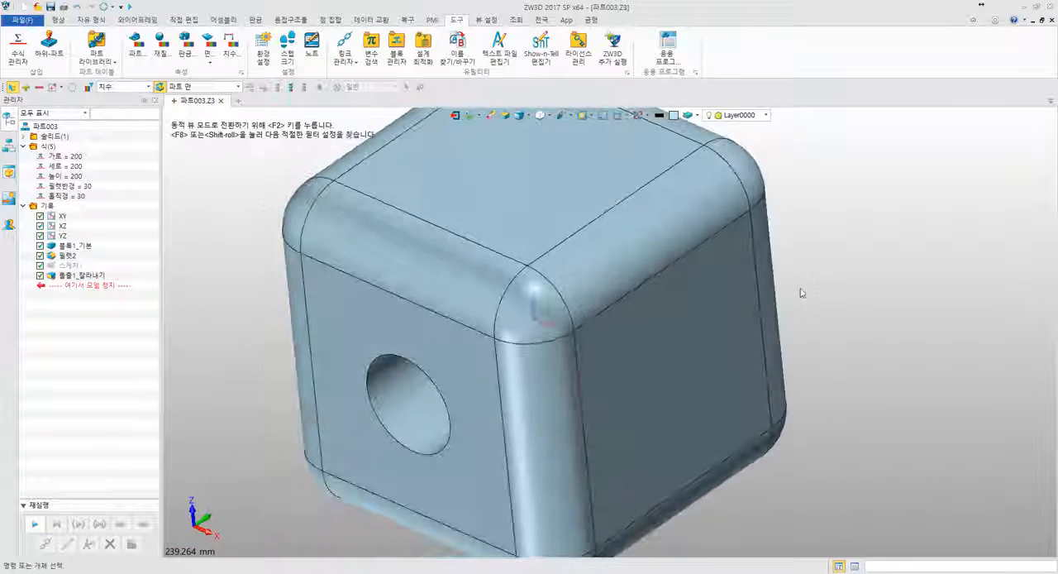
middle_click_drag(800, 293, 836, 286)
right_click_drag(836, 286, 853, 286)
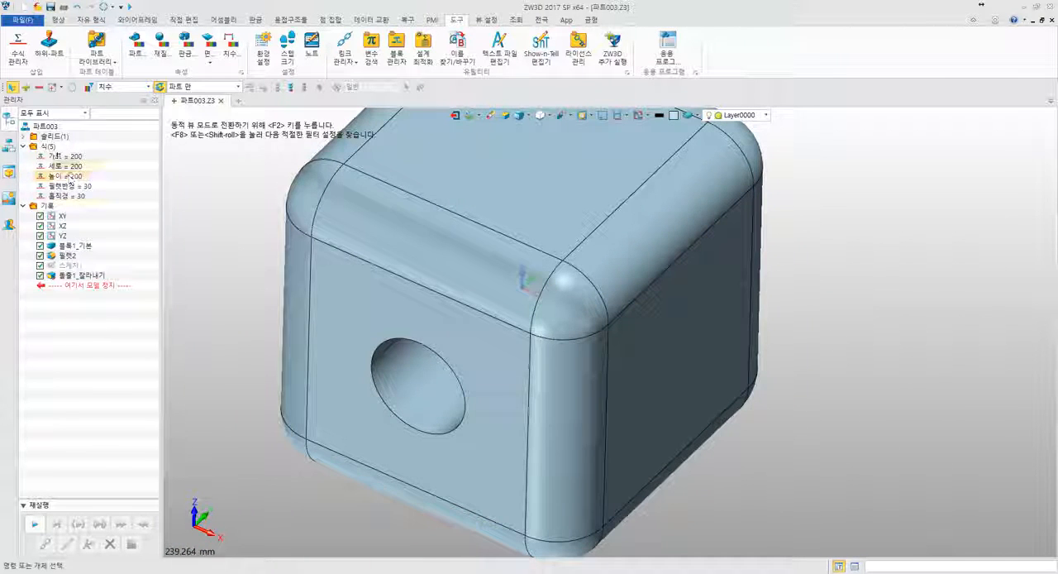
- Reopen the equation manager to check the part's variable list, and close it without changes
right_click(49, 145)
left_click(68, 151)
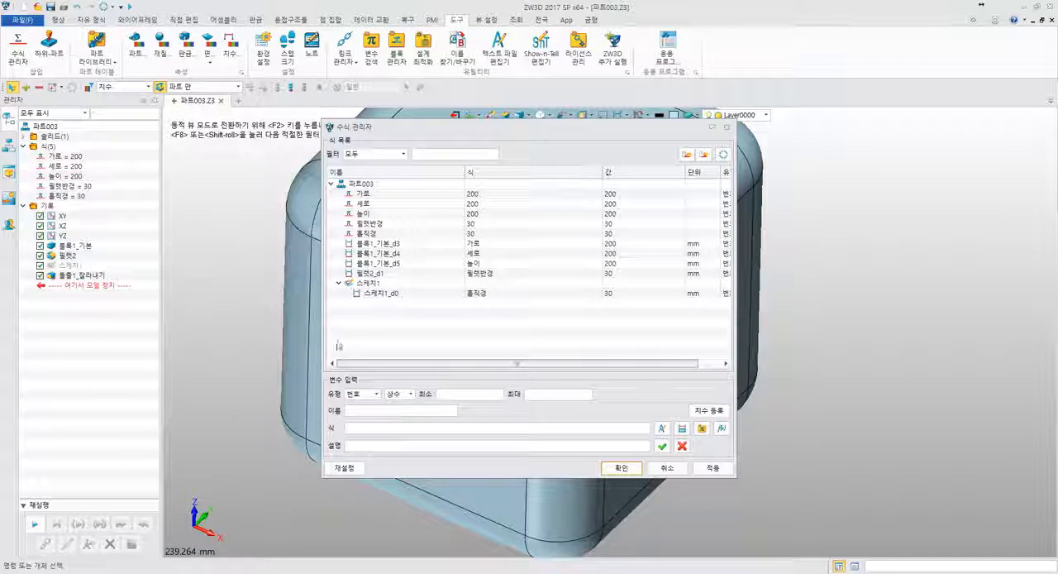
left_click(670, 468)
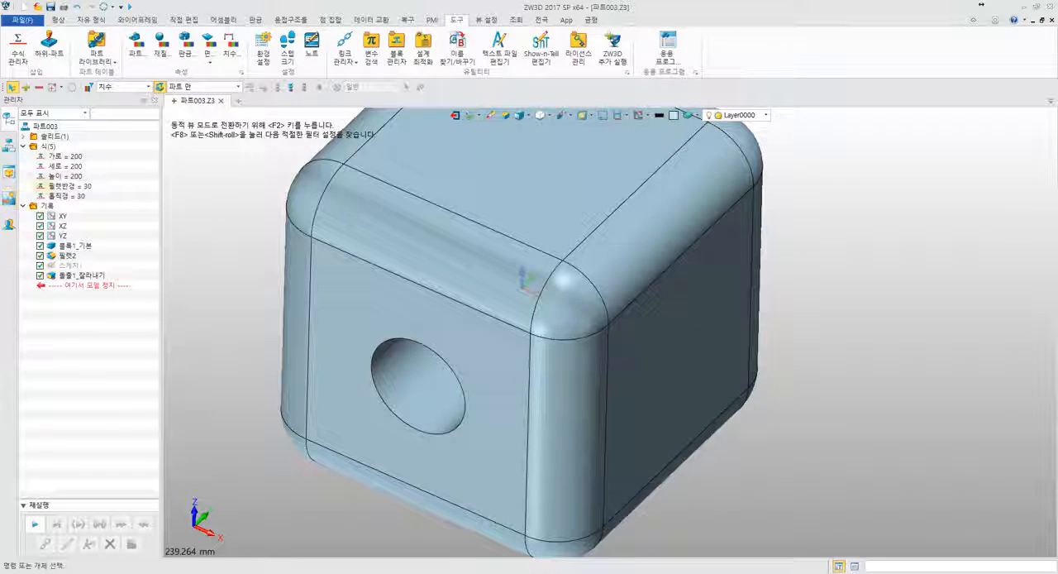
- Set the 필렛반경 variable to the expression 가로/3, picking 가로 from the part's variables, and regenerate the part
double_click(79, 189)
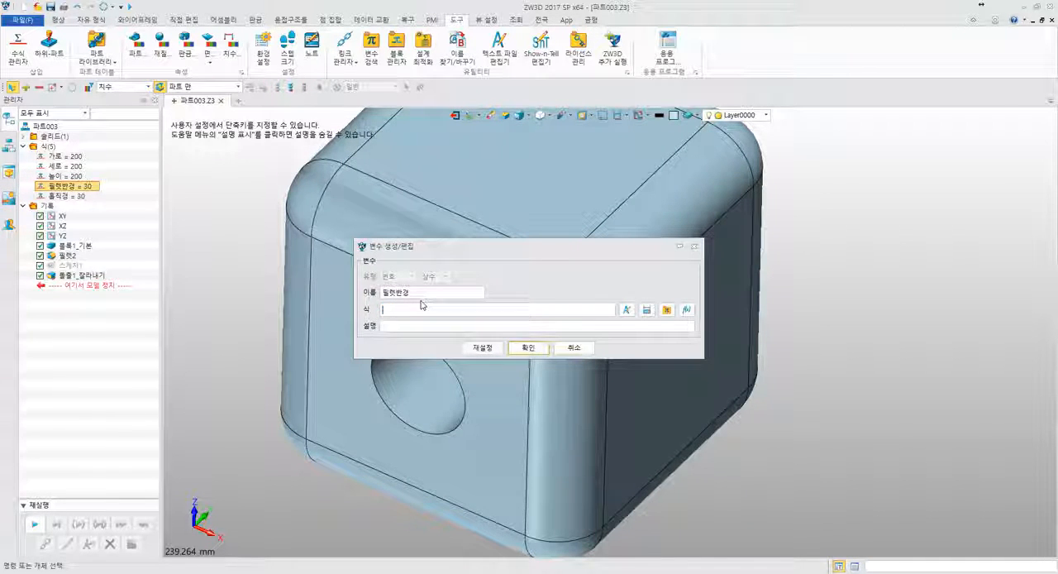
left_click(668, 310)
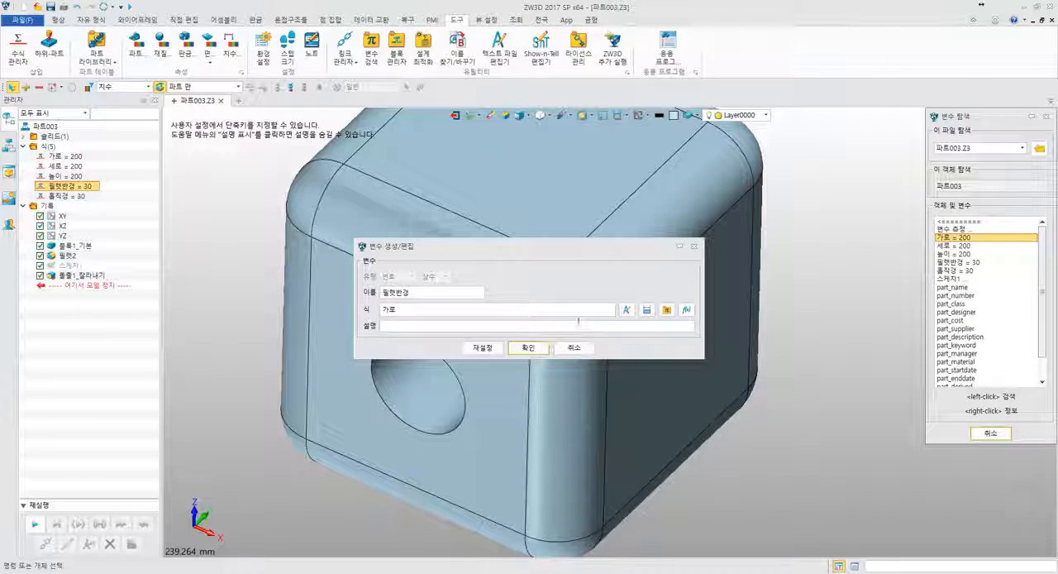
left_click(528, 312)
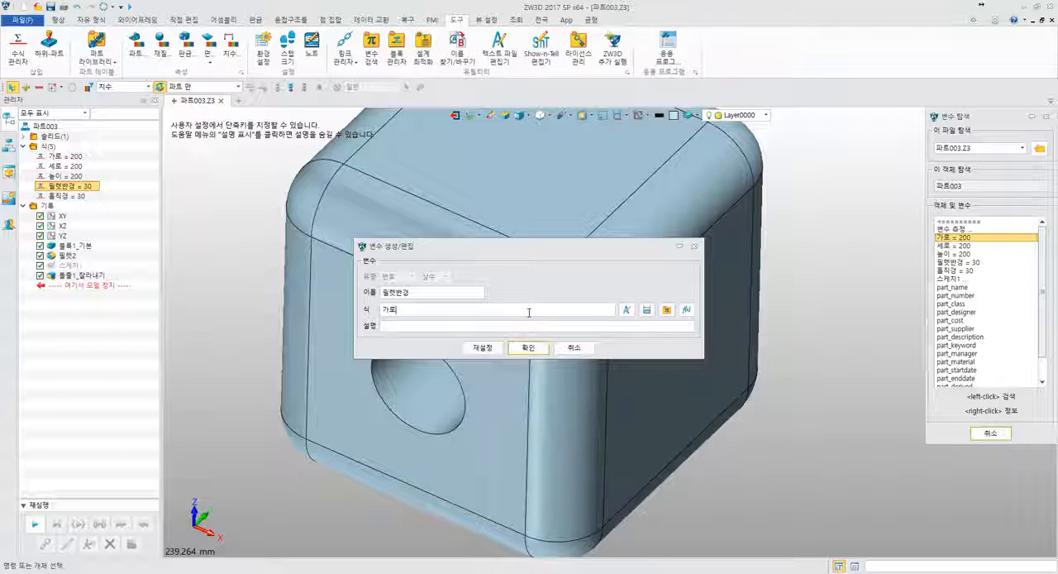
type("/")
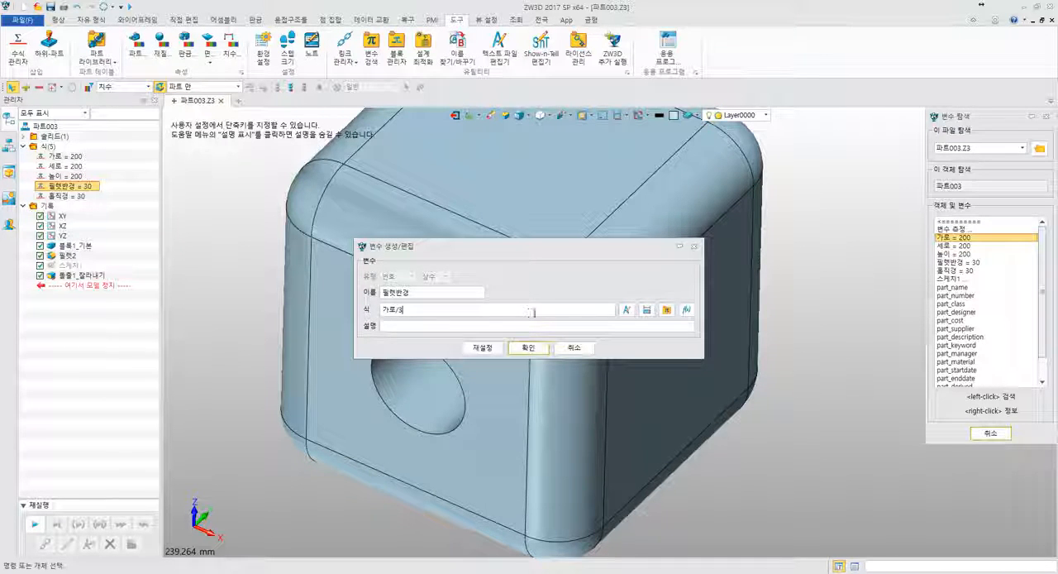
type("3")
left_click(529, 347)
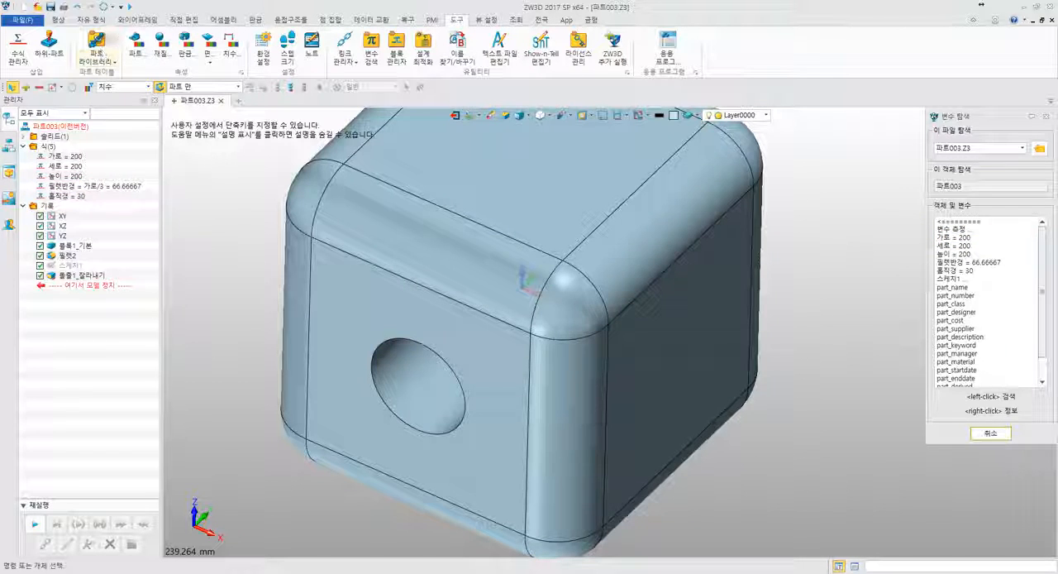
left_click(102, 5)
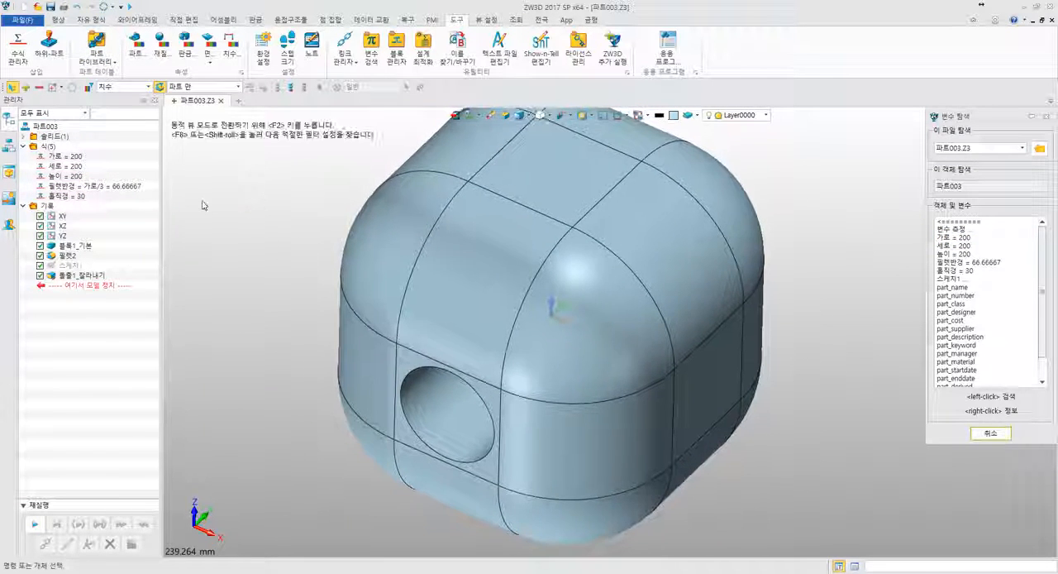
- Set the 세로 variable to the expression 가로 and check its definition
right_click_drag(287, 238, 300, 203)
middle_click_drag(300, 203, 307, 147)
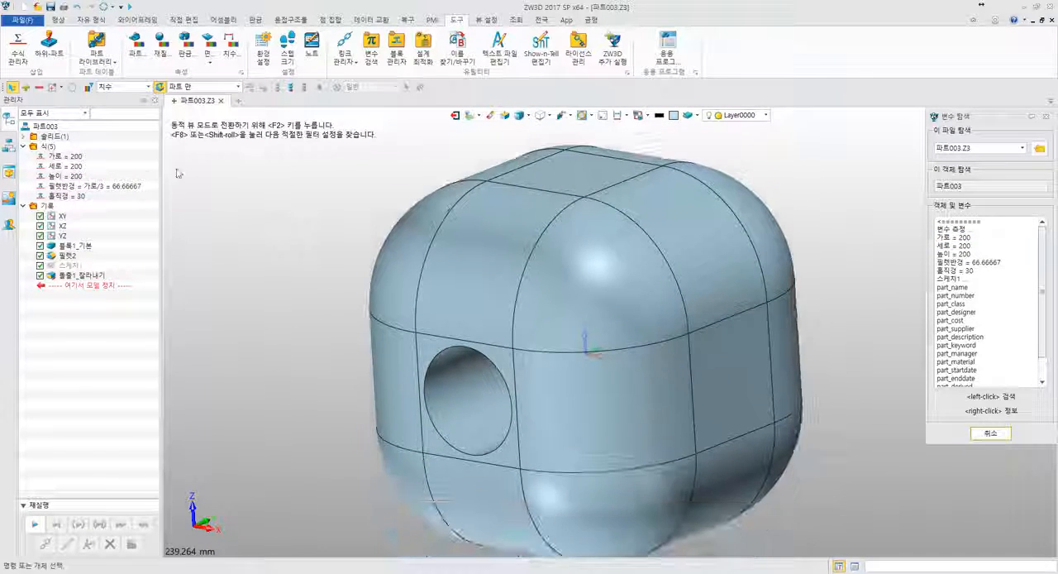
left_click(82, 157)
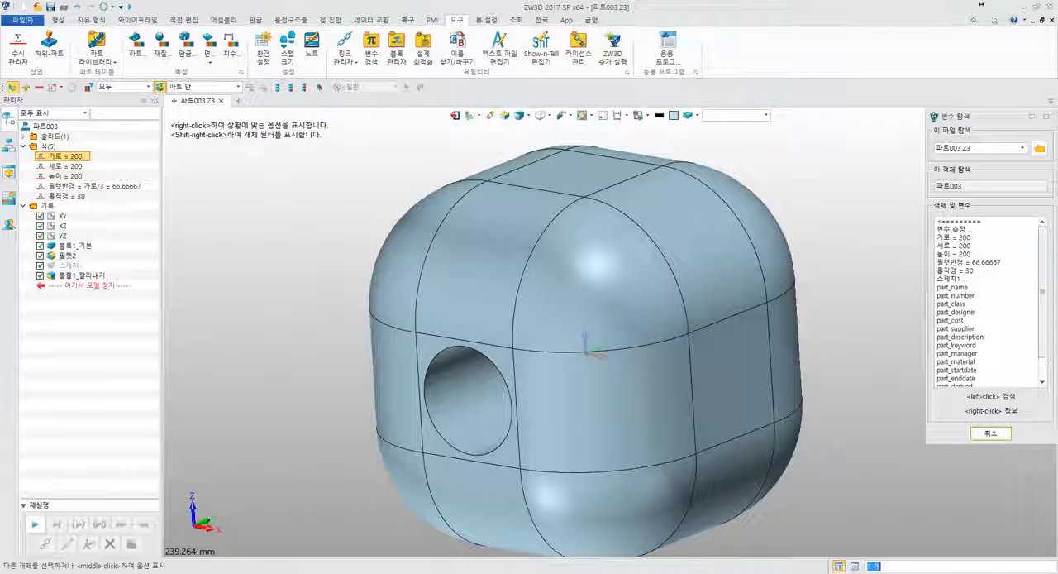
middle_click_drag(296, 195, 285, 159)
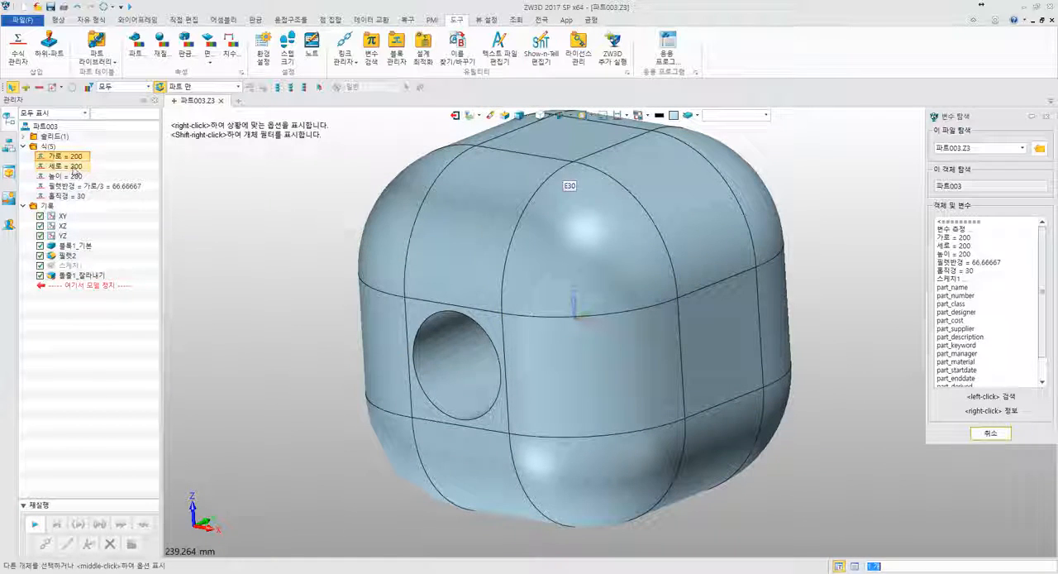
double_click(74, 168)
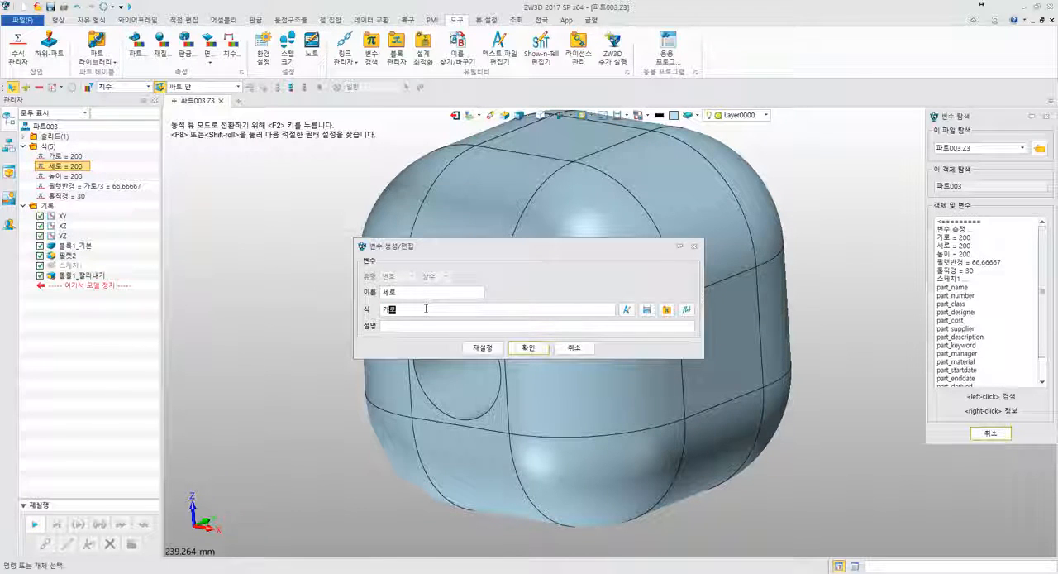
type("가로")
left_click(529, 348)
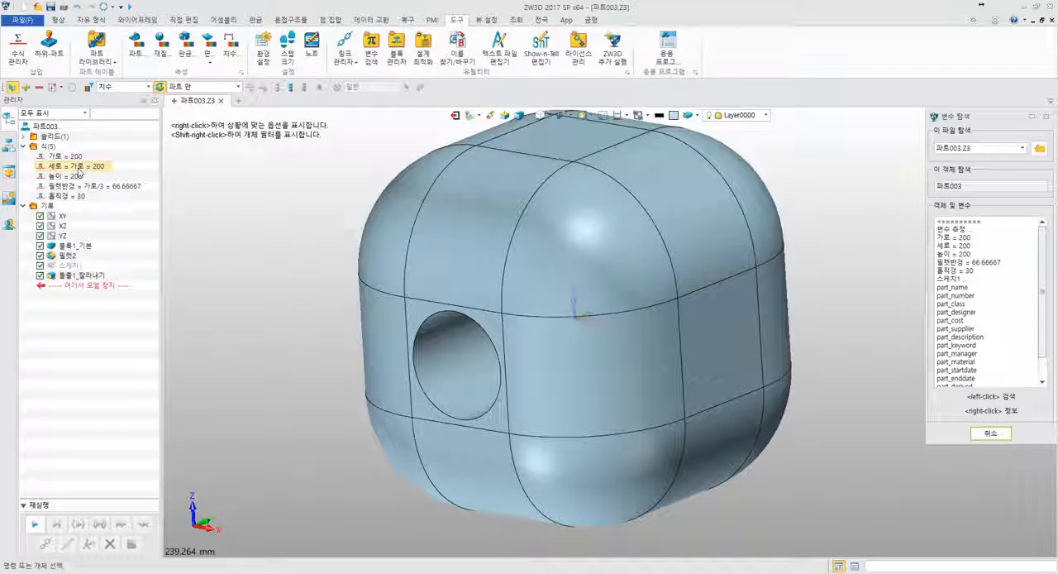
double_click(96, 167)
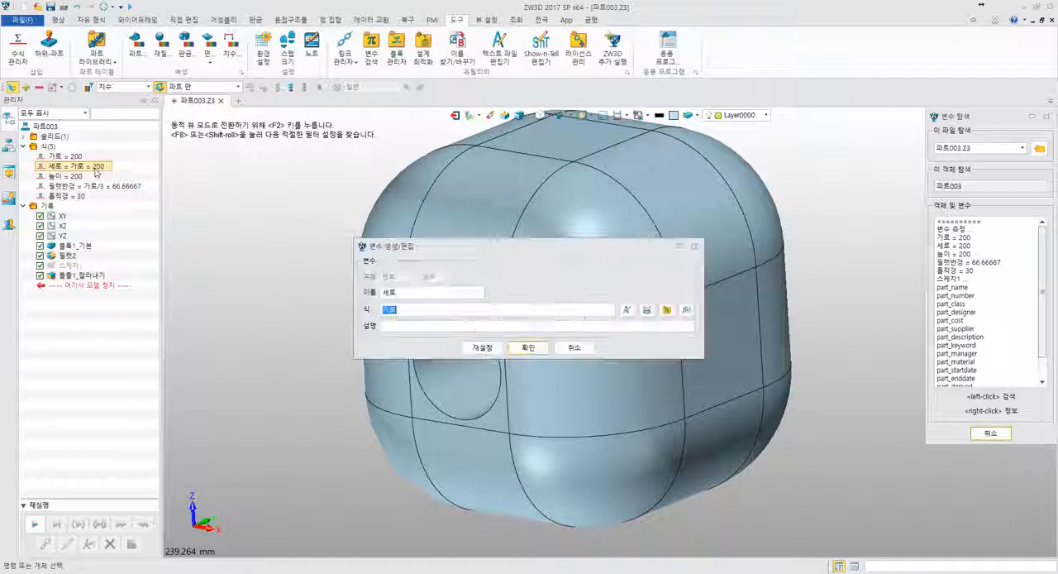
left_click(571, 348)
- Set the 높이 variable to the expression 가로*2, regenerate the part and inspect the lengthened block
left_click(73, 176)
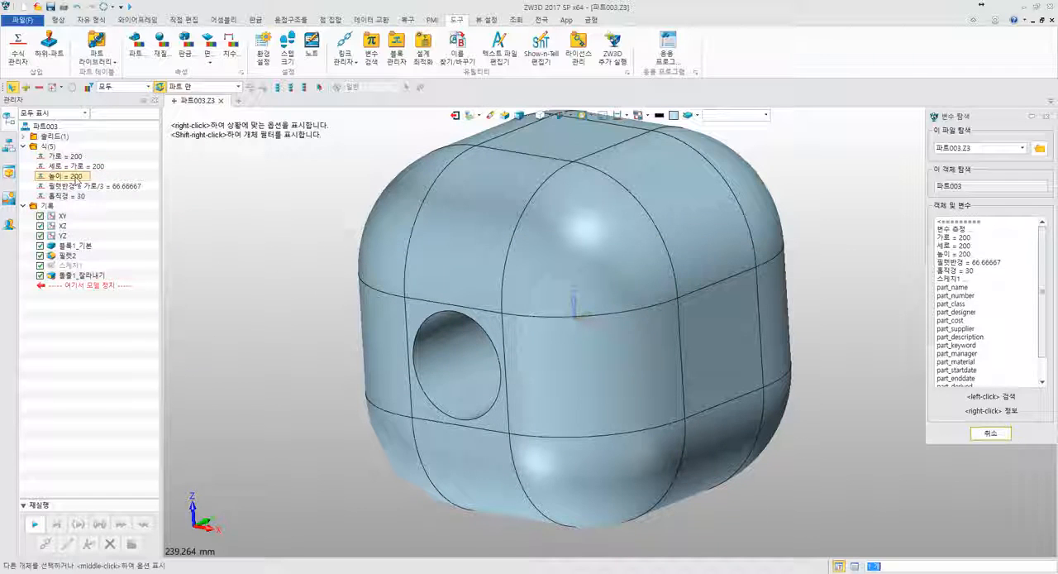
double_click(72, 176)
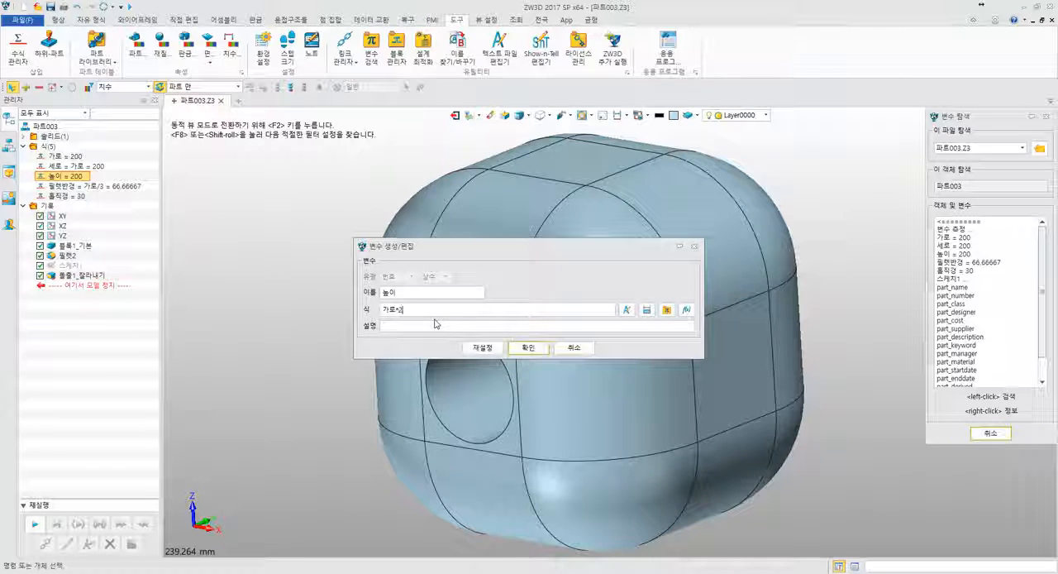
left_click(543, 349)
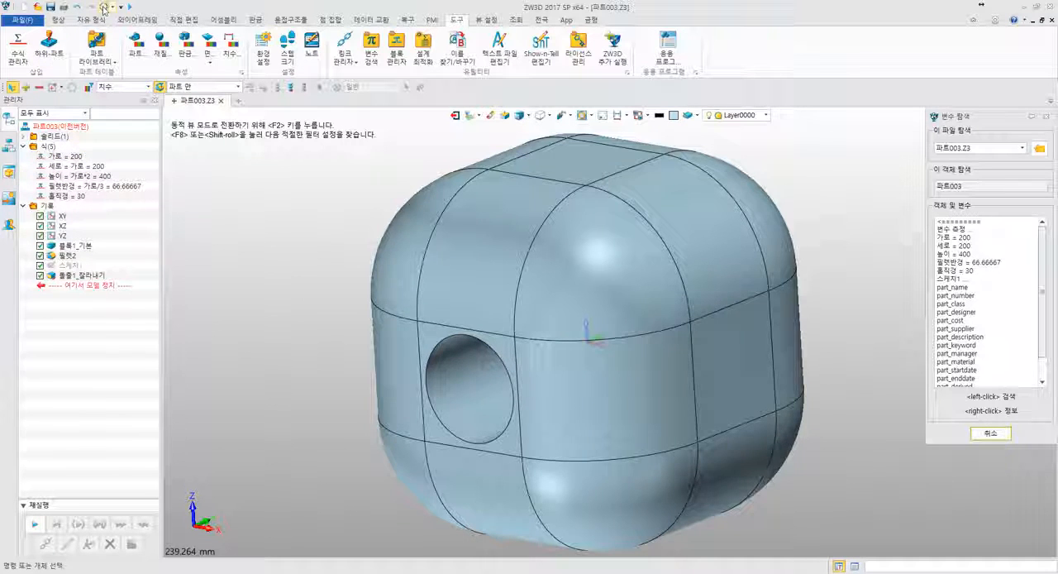
left_click(103, 7)
middle_click_drag(499, 363, 589, 382)
scroll(334, 240, "down", 5)
right_click_drag(335, 243, 559, 258)
middle_click_drag(424, 255, 449, 274)
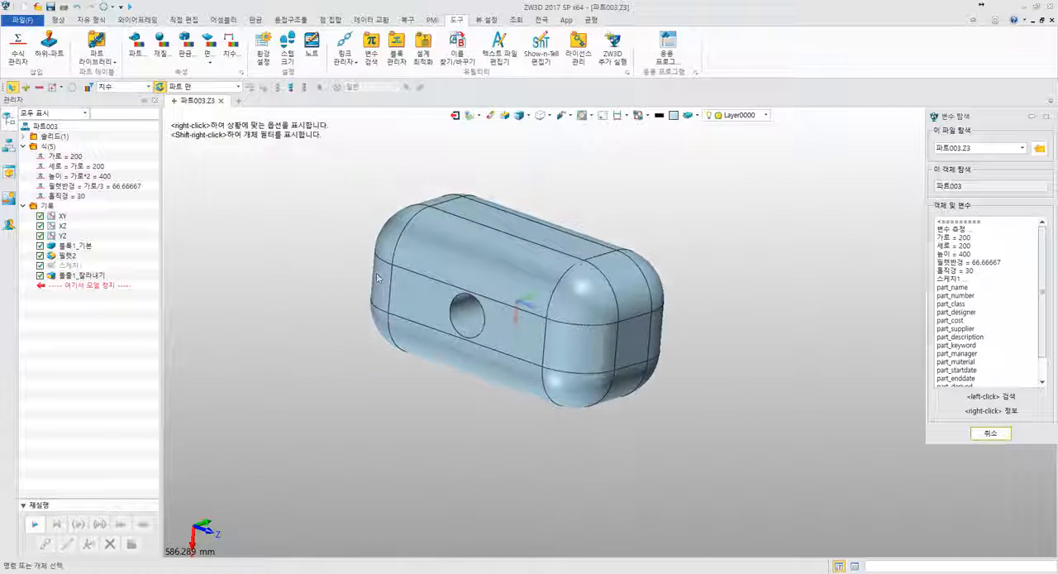
- Set the 홀직경 variable to the expression 필렛반경/2
double_click(74, 196)
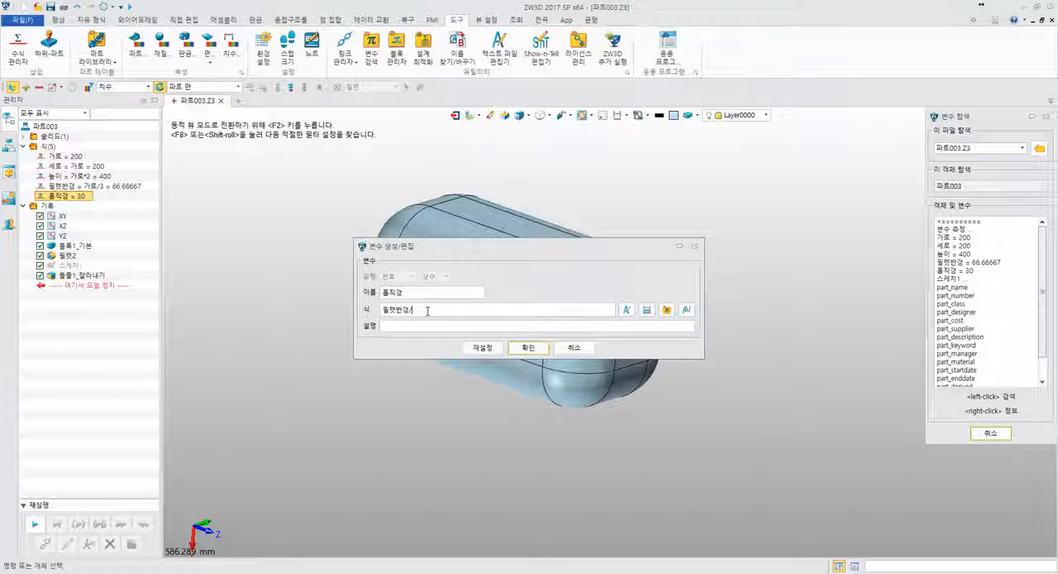
left_click(526, 348)
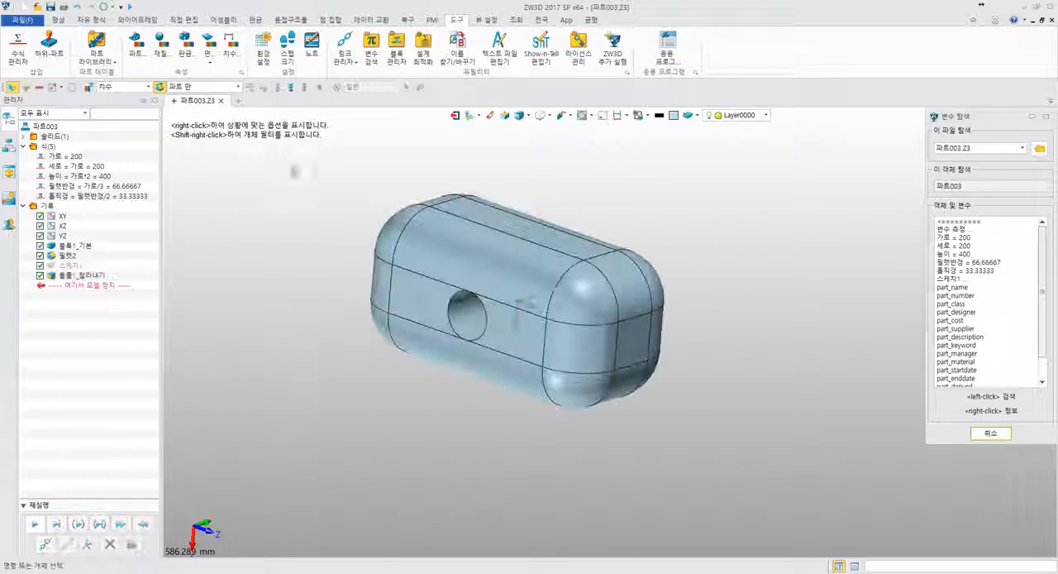
- Inspect the block and its hole, and check the definition of the 가로 variable
scroll(436, 294, "up", 3)
scroll(436, 294, "up", 2)
middle_click_drag(436, 295, 282, 204)
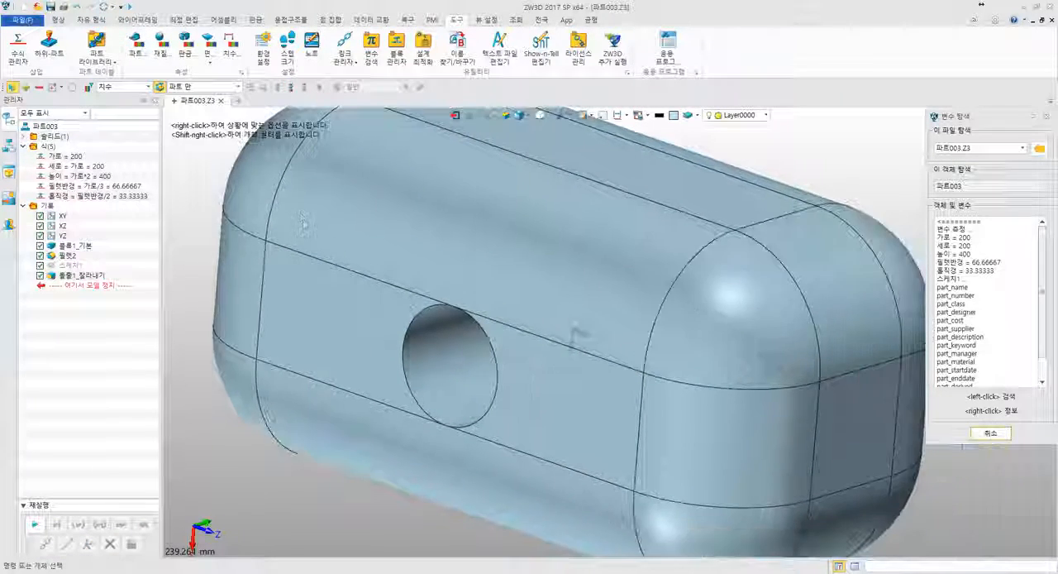
scroll(303, 224, "down", 4)
double_click(65, 157)
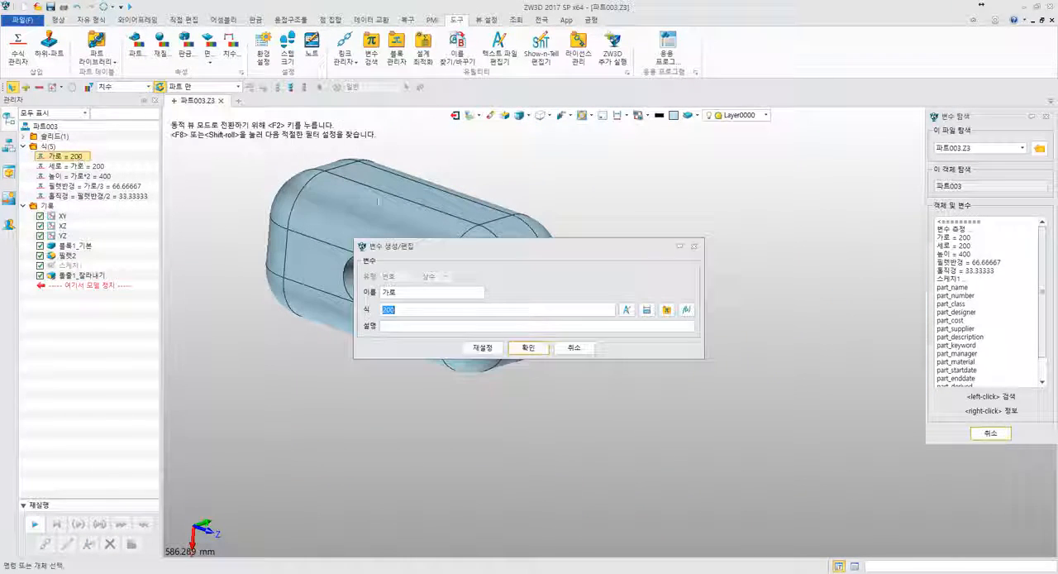
left_click(530, 347)
- Give the 가로 variable a minimum of 50 and a maximum of 300 in the equation manager
right_click(52, 150)
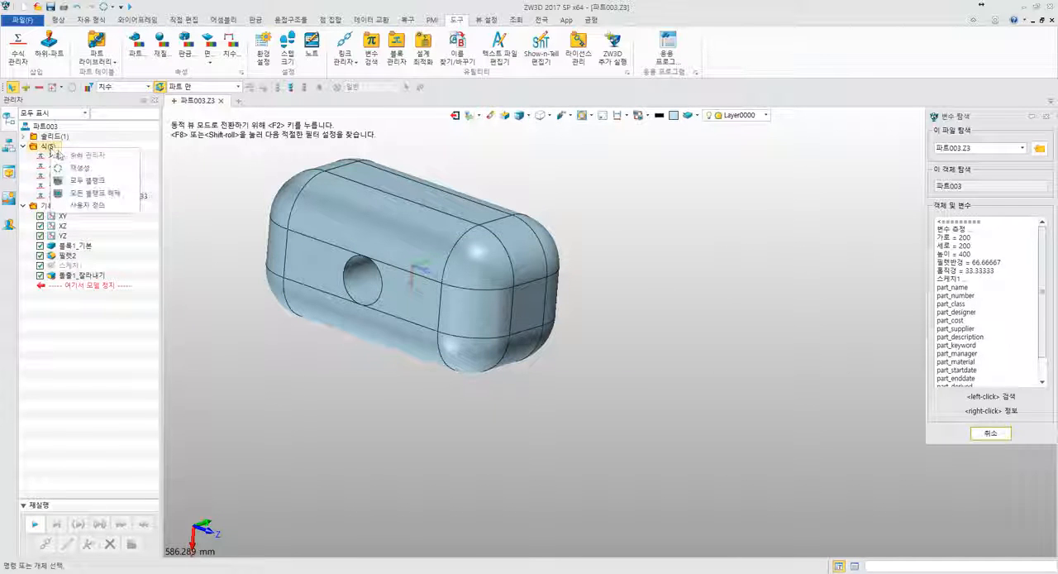
left_click(78, 162)
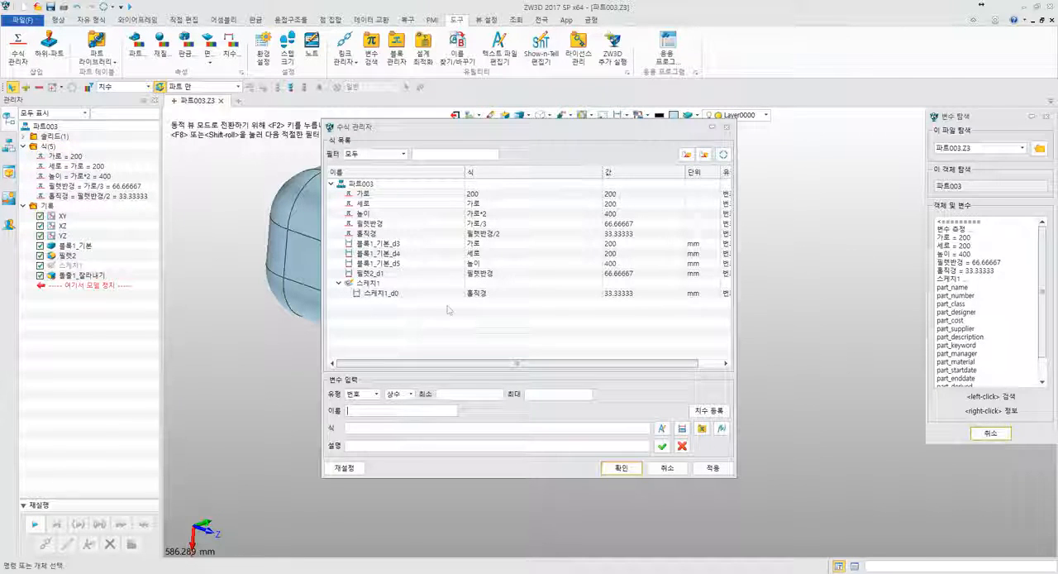
left_click(372, 195)
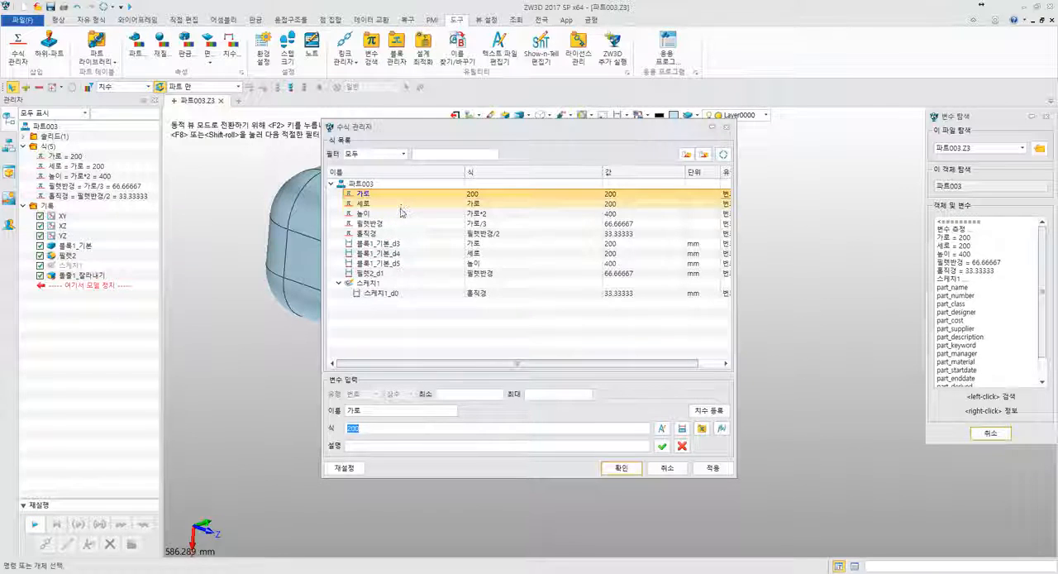
left_click(453, 395)
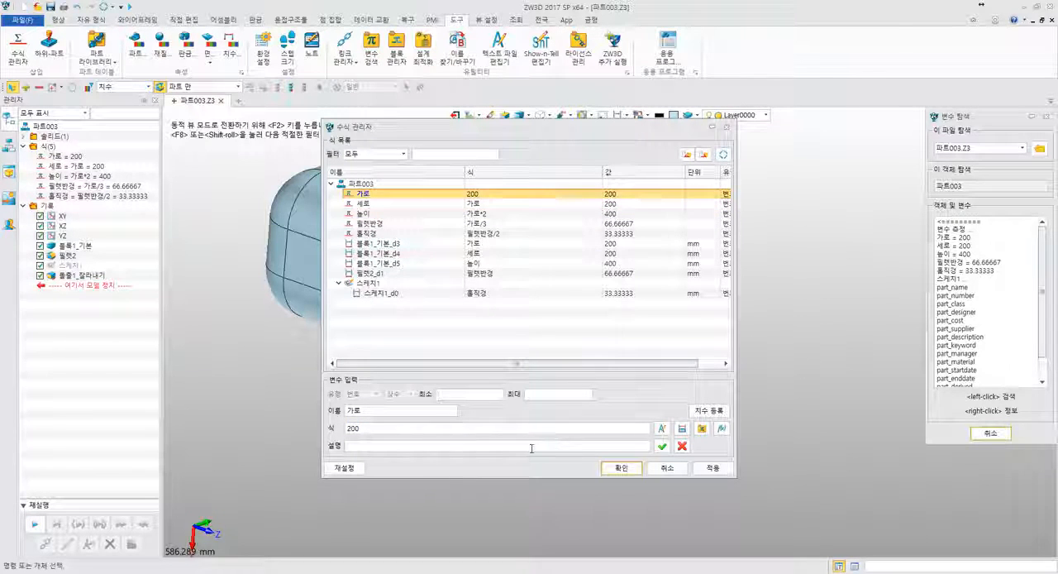
type("0")
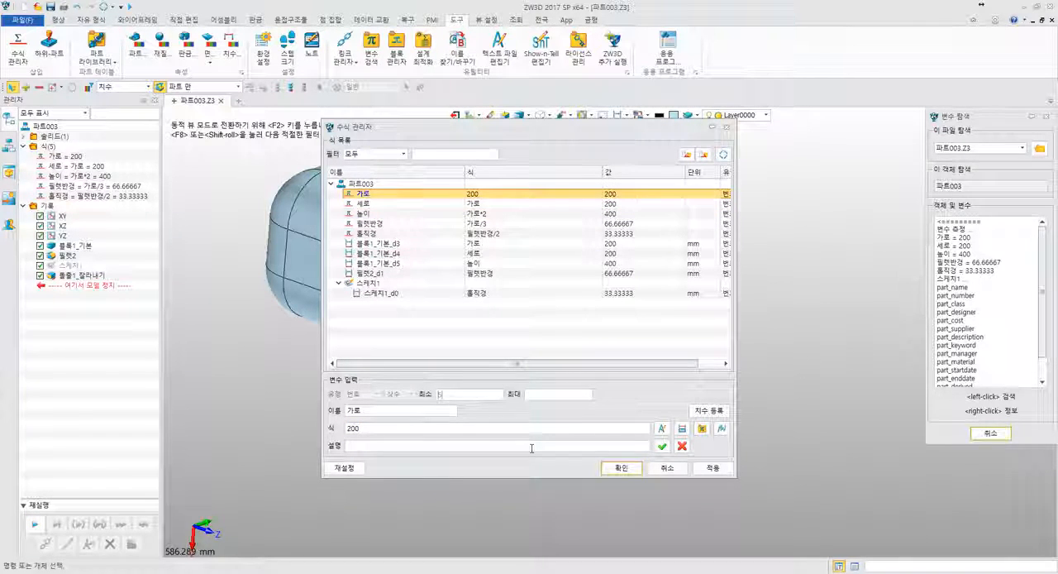
type("0")
left_click(662, 446)
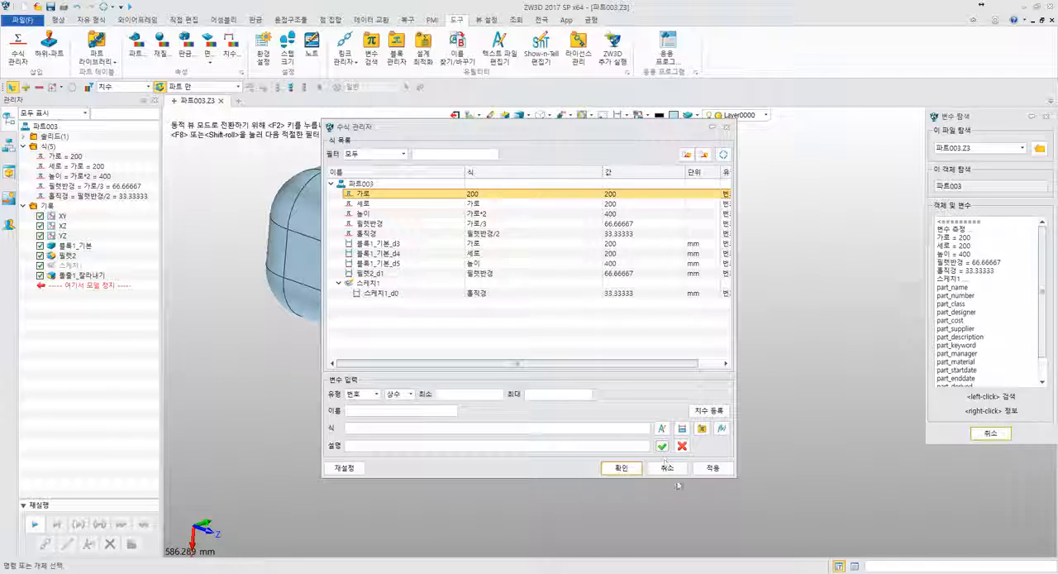
left_click(621, 468)
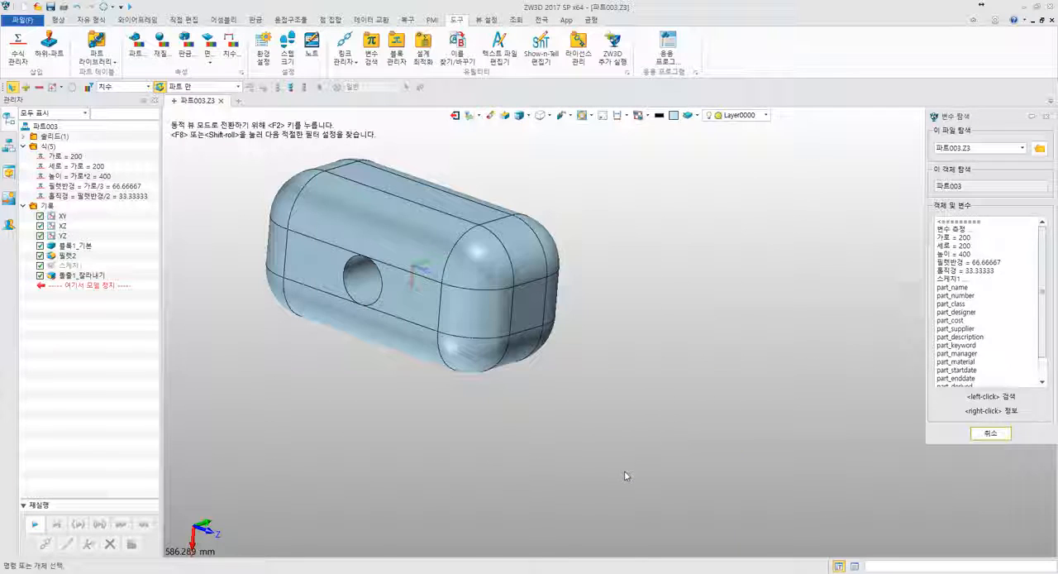
- Set the 가로 variable to 350, regenerate the part and check the output message about its maximum
middle_click_drag(196, 236, 233, 265)
double_click(62, 158)
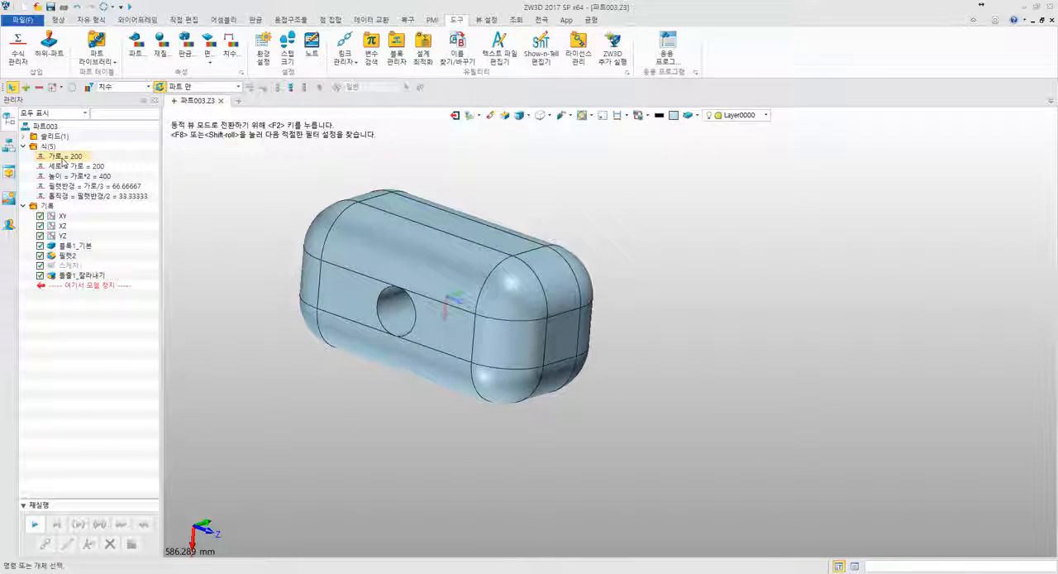
left_click(62, 158)
double_click(62, 157)
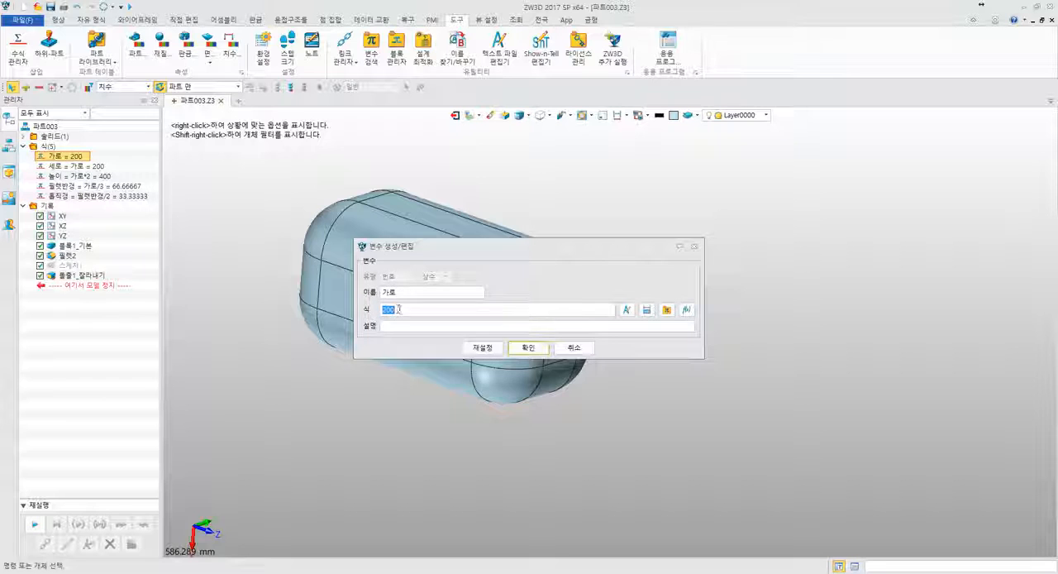
type("350")
key("Return")
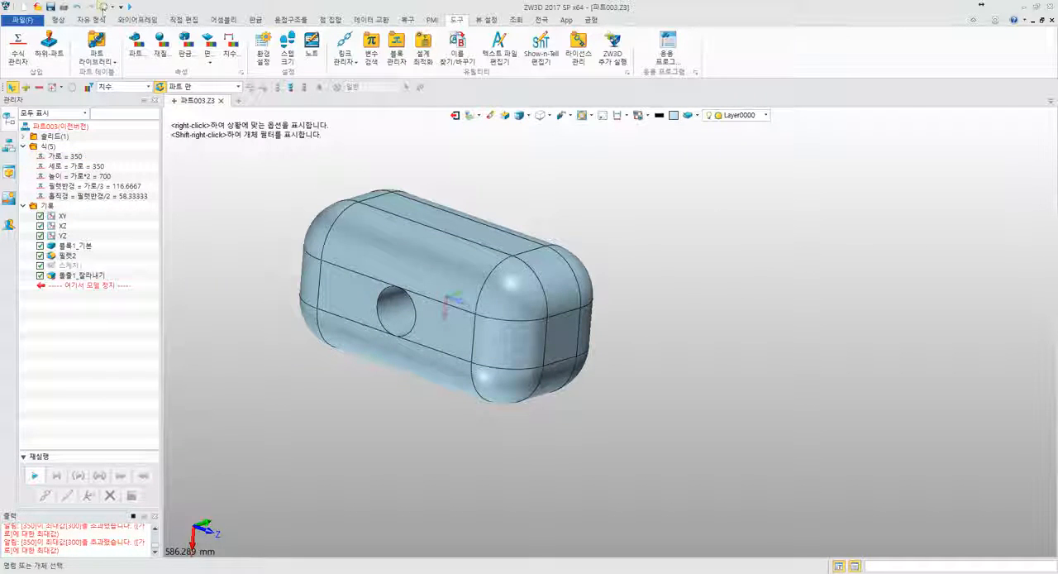
left_click(102, 7)
middle_click_drag(205, 220, 263, 227)
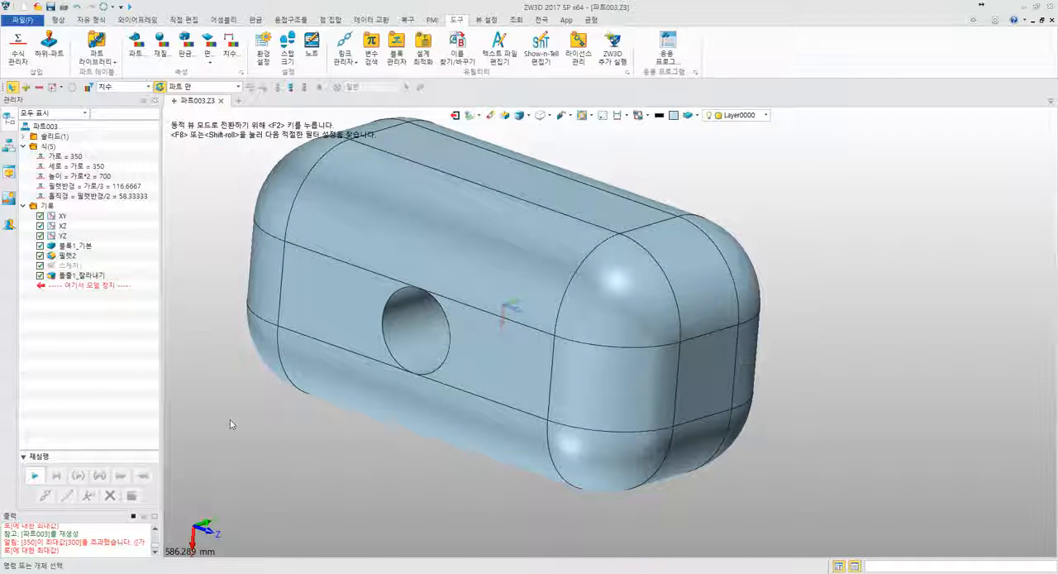
scroll(231, 424, "down", 3)
left_click_drag(43, 543, 129, 552)
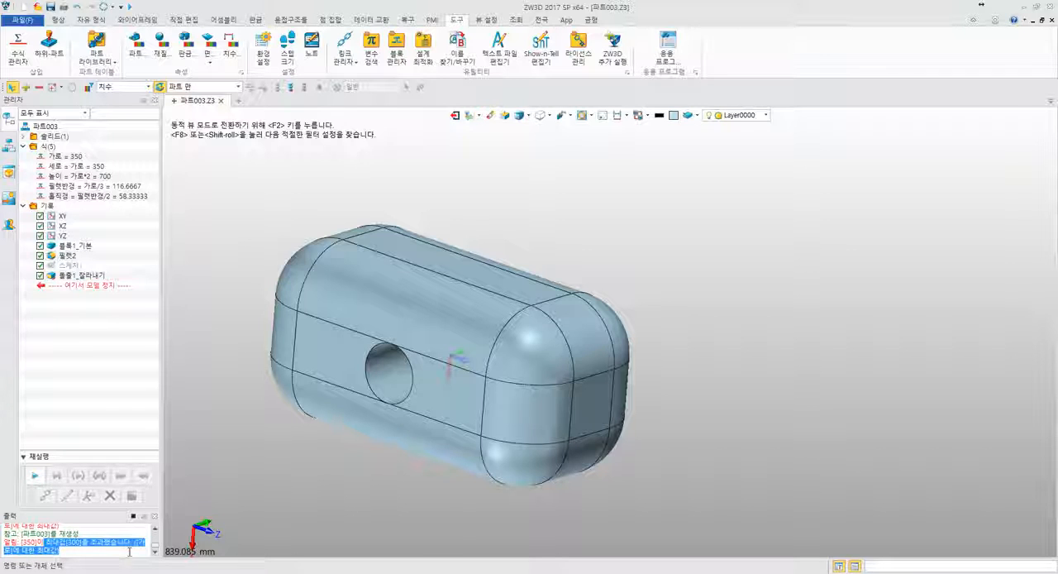
- Add a PMI quick dimension for the block's overall length between its two end faces
left_click(215, 334)
middle_click_drag(215, 333, 280, 286)
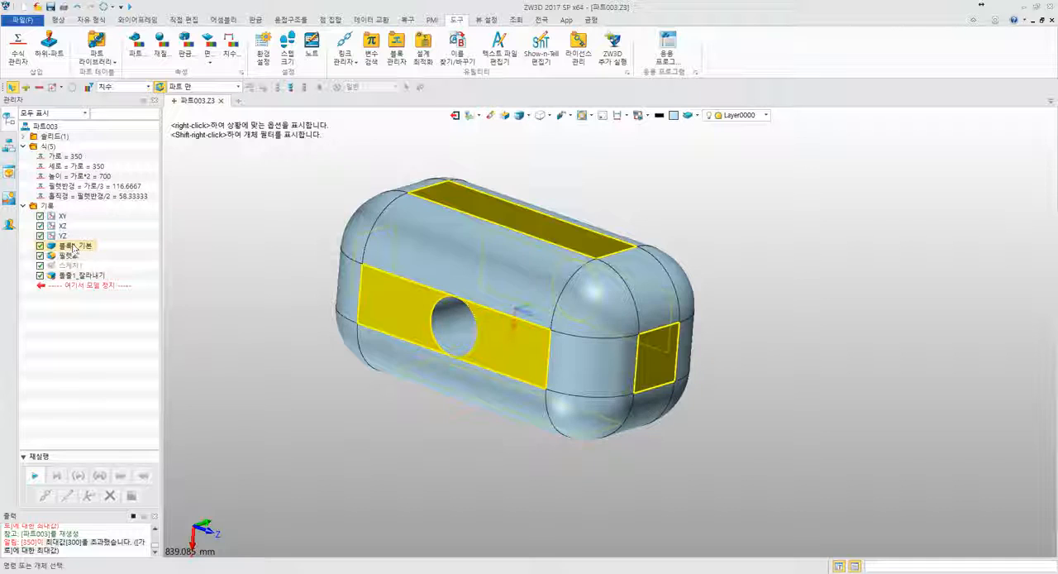
right_click_drag(234, 308, 337, 277)
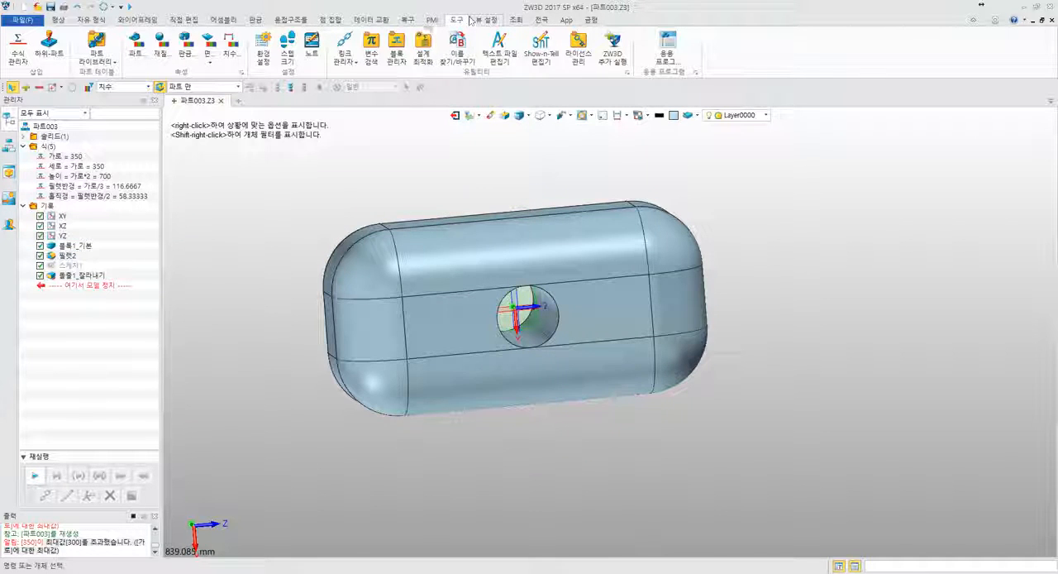
left_click(432, 19)
left_click(17, 48)
right_click_drag(281, 298, 605, 378)
left_click(348, 338)
left_click(616, 341)
left_click(559, 433)
middle_click(619, 425)
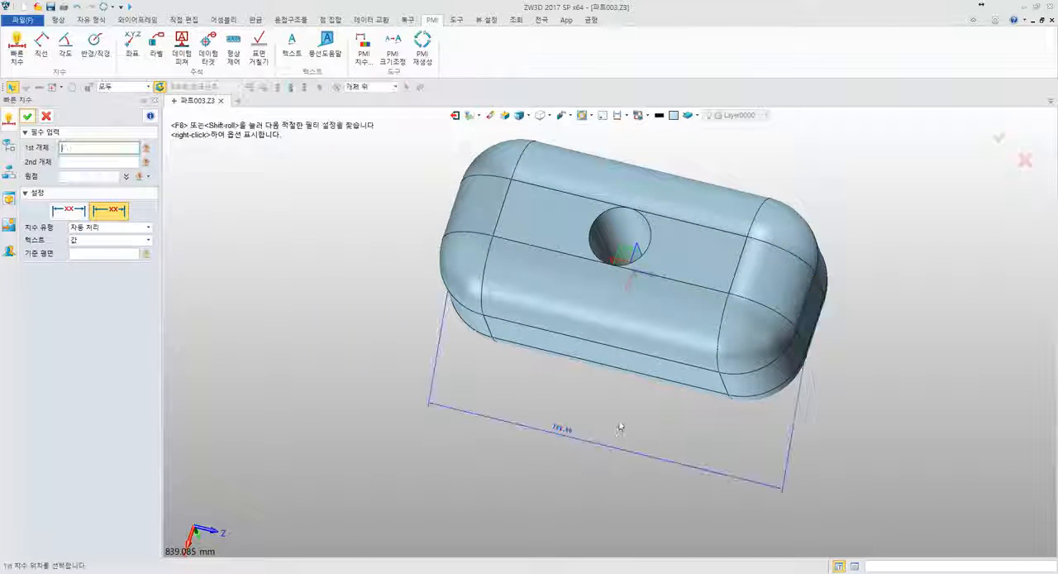
right_click_drag(619, 425, 437, 397)
left_click(46, 116)
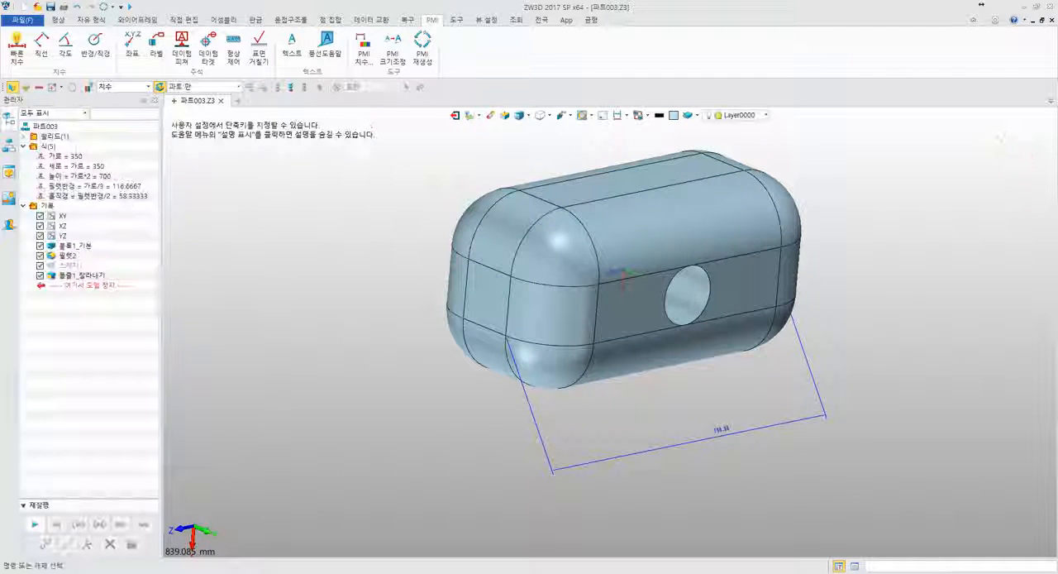
- Add a PMI quick dimension between the block's upper and lower long faces
right_click_drag(195, 199, 338, 215)
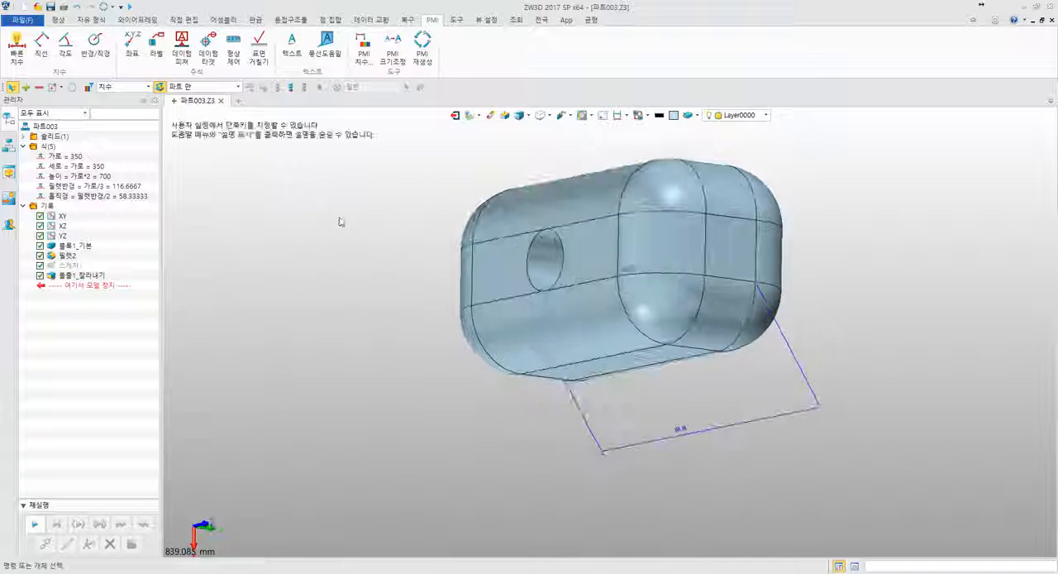
middle_click_drag(338, 216, 296, 233)
left_click(17, 48)
right_click_drag(311, 268, 563, 491)
left_click(497, 245)
left_click(563, 491)
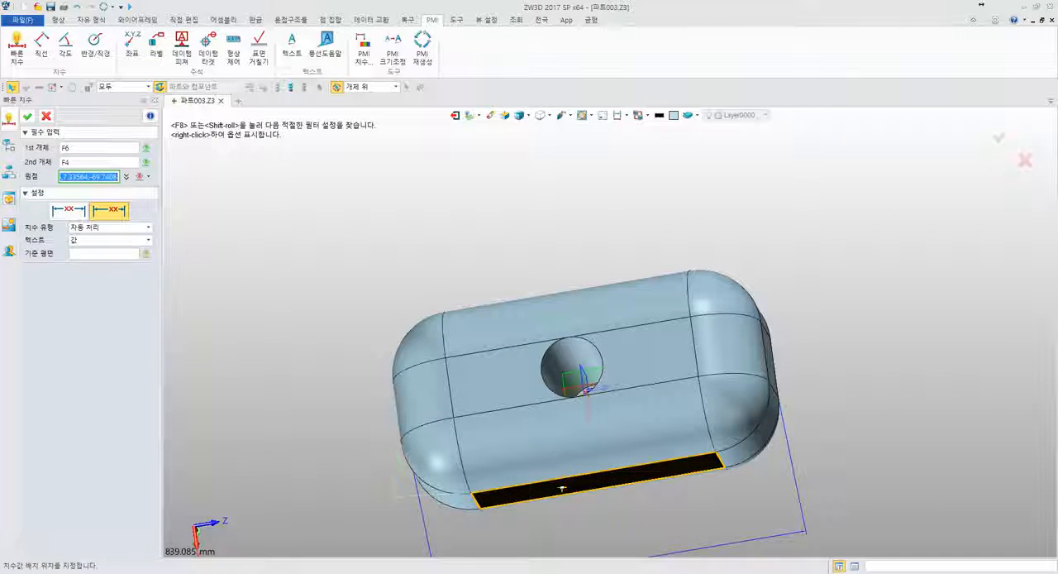
left_click(351, 417)
- Add a PMI quick dimension between the two opposite long side faces that the hole passes through
right_click_drag(355, 396, 438, 269)
left_click(372, 286)
left_click(555, 279)
right_click_drag(367, 288, 422, 289)
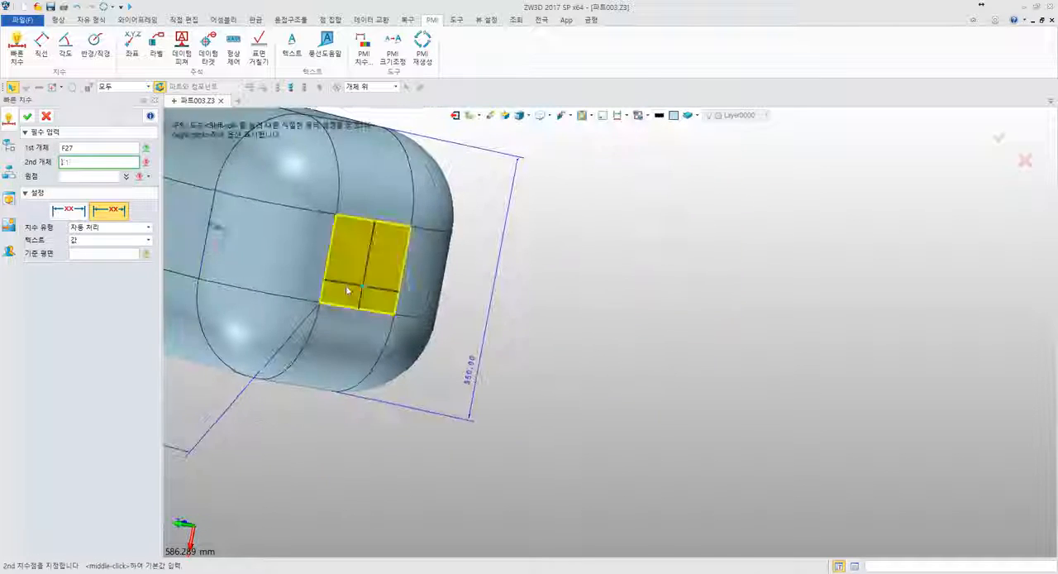
left_click(207, 239)
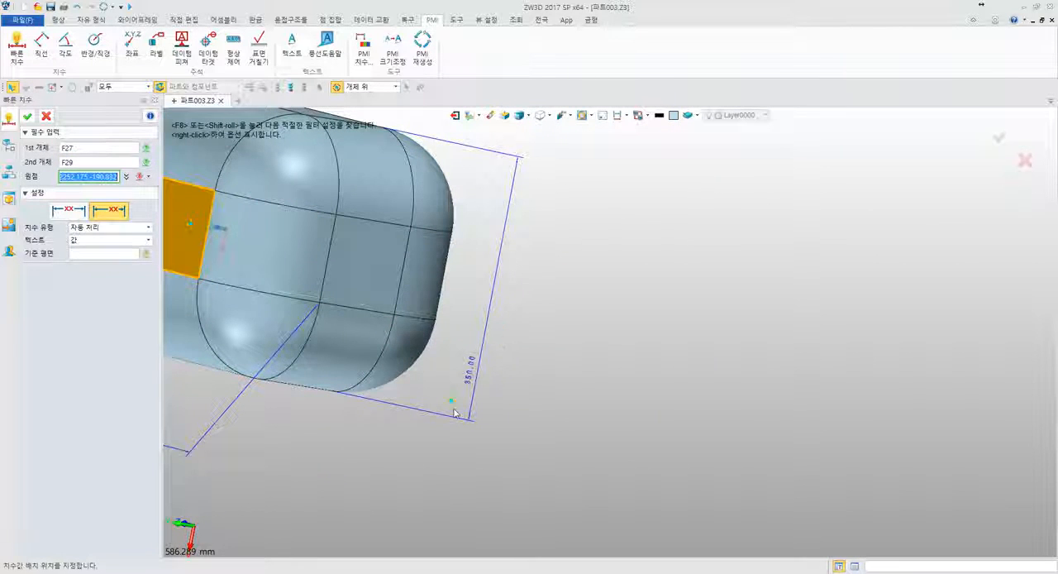
left_click(522, 449)
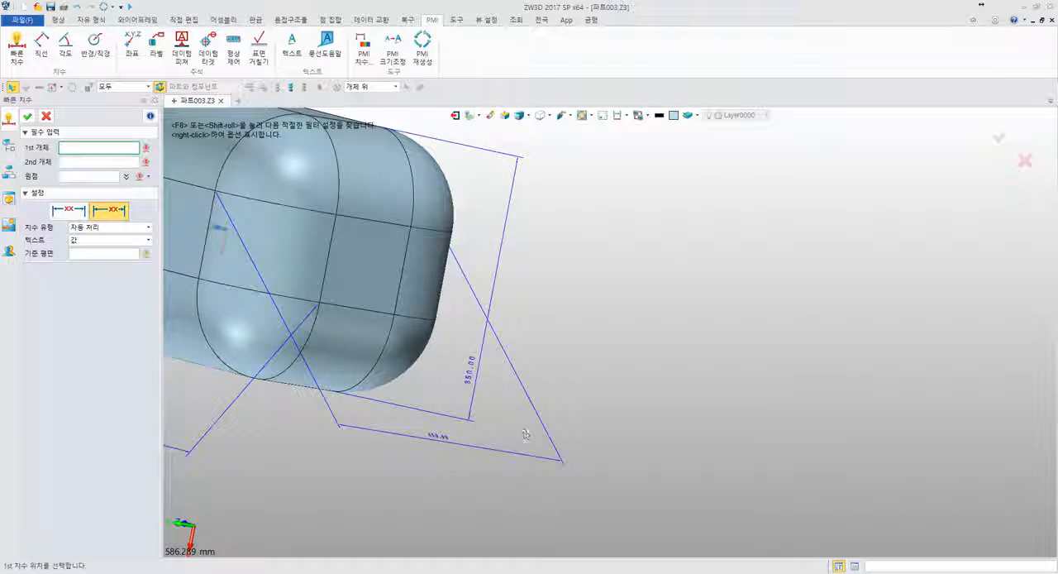
right_click_drag(524, 432, 389, 415)
scroll(389, 415, "down", 3)
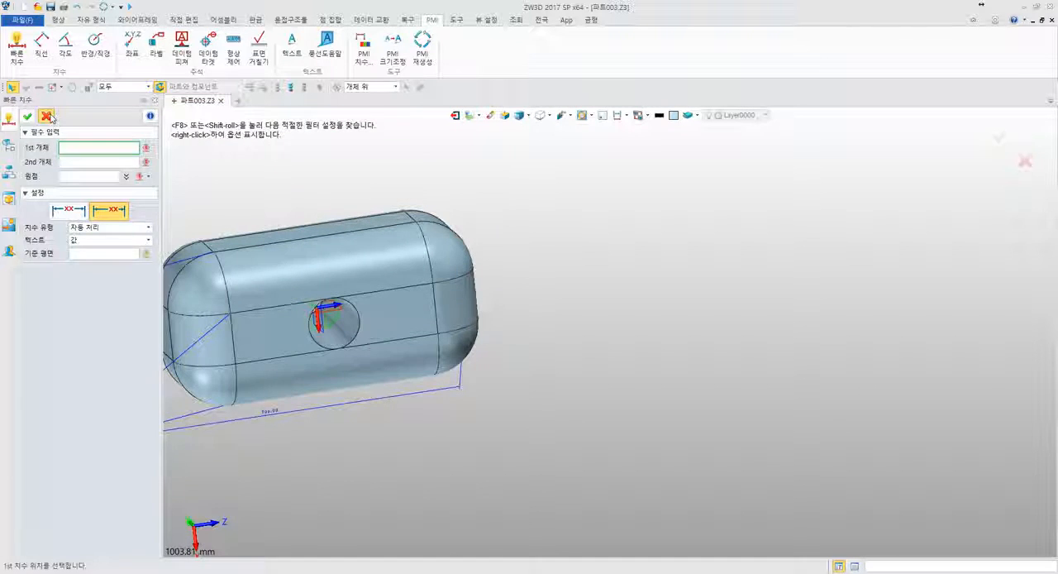
left_click(46, 116)
- Regenerate the part, then examine the dimensioned block and the output message about the 가로 limit
middle_click_drag(289, 184, 452, 185)
right_click_drag(453, 185, 446, 205)
middle_click_drag(435, 187, 535, 180)
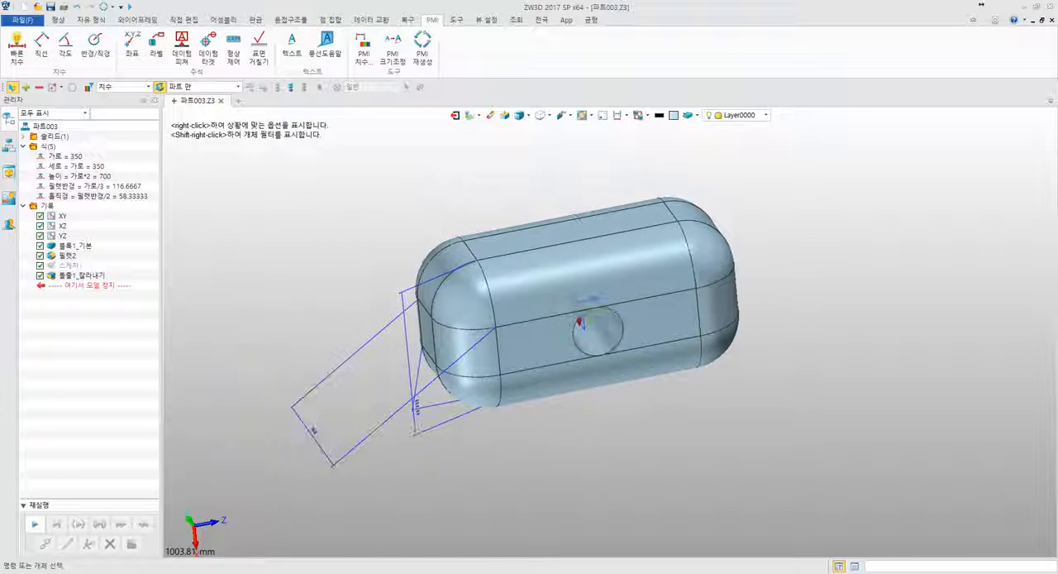
left_click(105, 7)
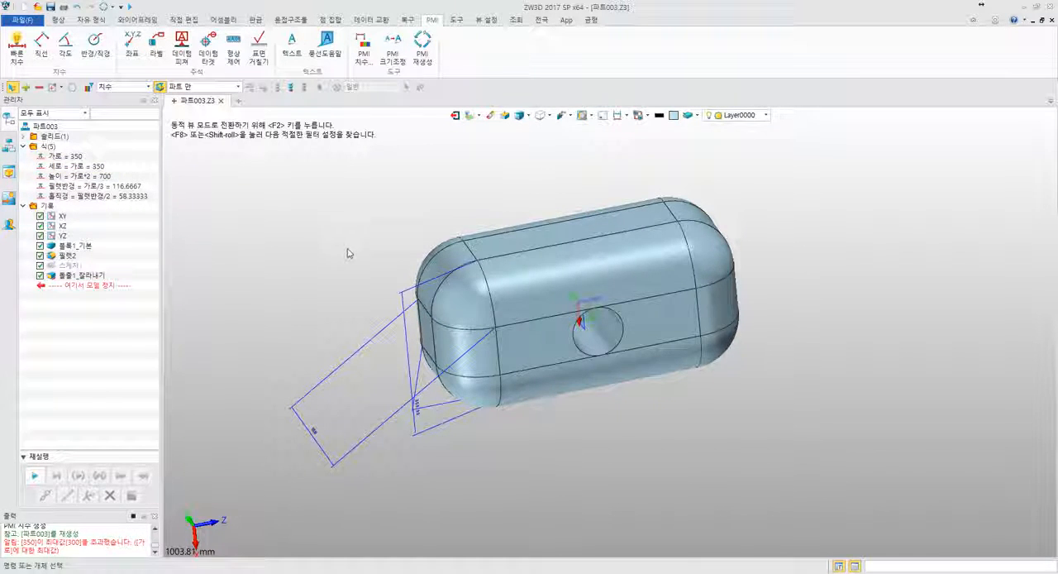
middle_click_drag(347, 250, 372, 261)
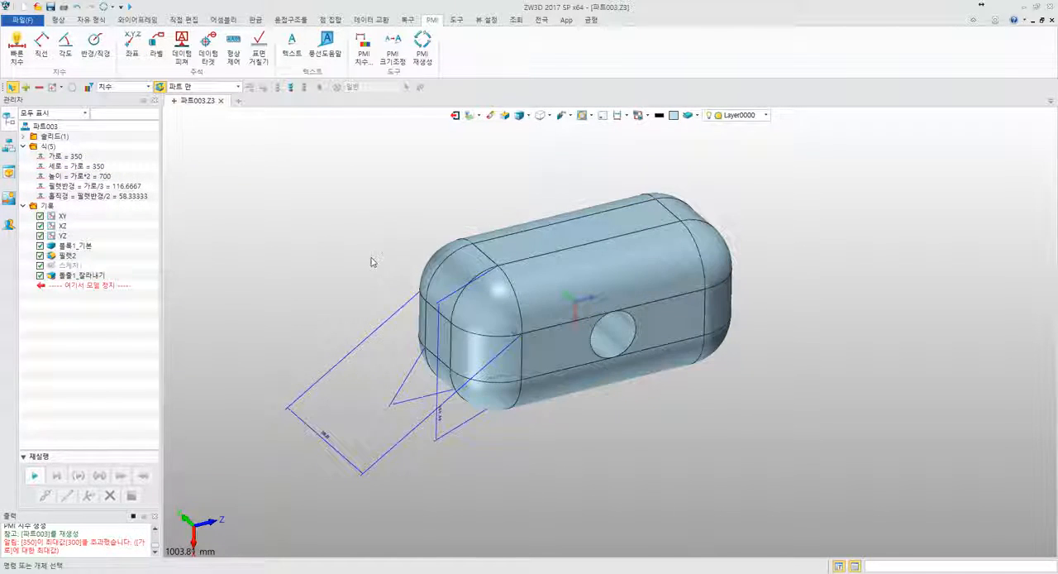
left_click_drag(122, 543, 123, 555)
left_click(100, 533)
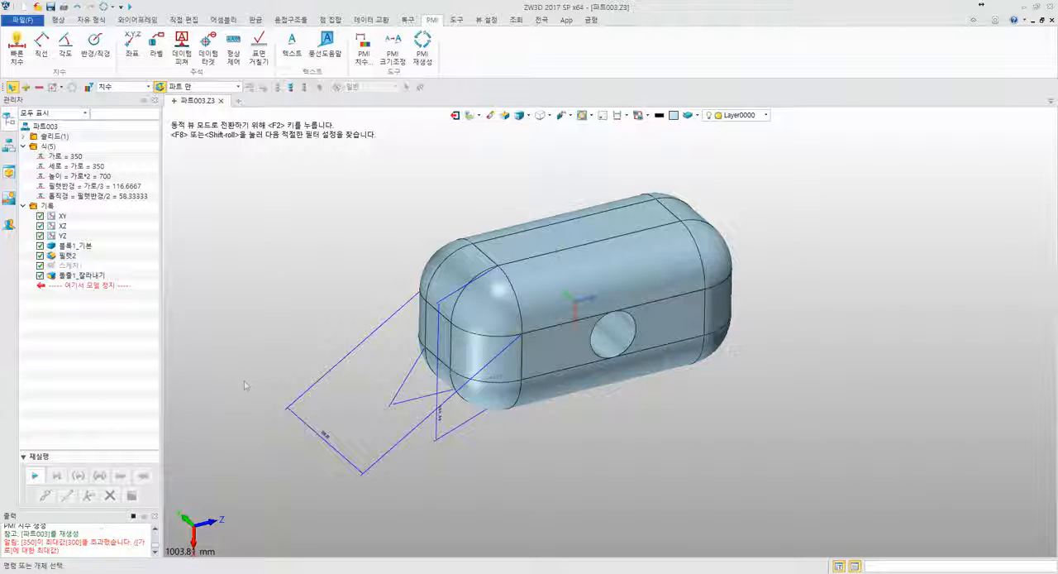
middle_click_drag(245, 384, 230, 353)
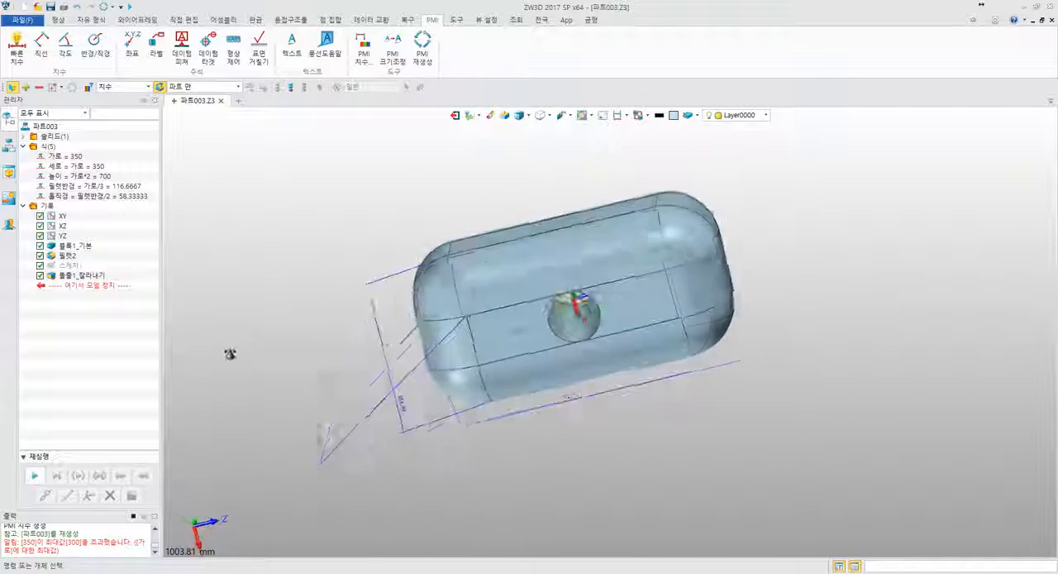
right_click_drag(230, 354, 194, 388)
- Compare the 가로 variable's minimum and maximum in the equation manager with the output message, and close the manager without changes
left_click(76, 157)
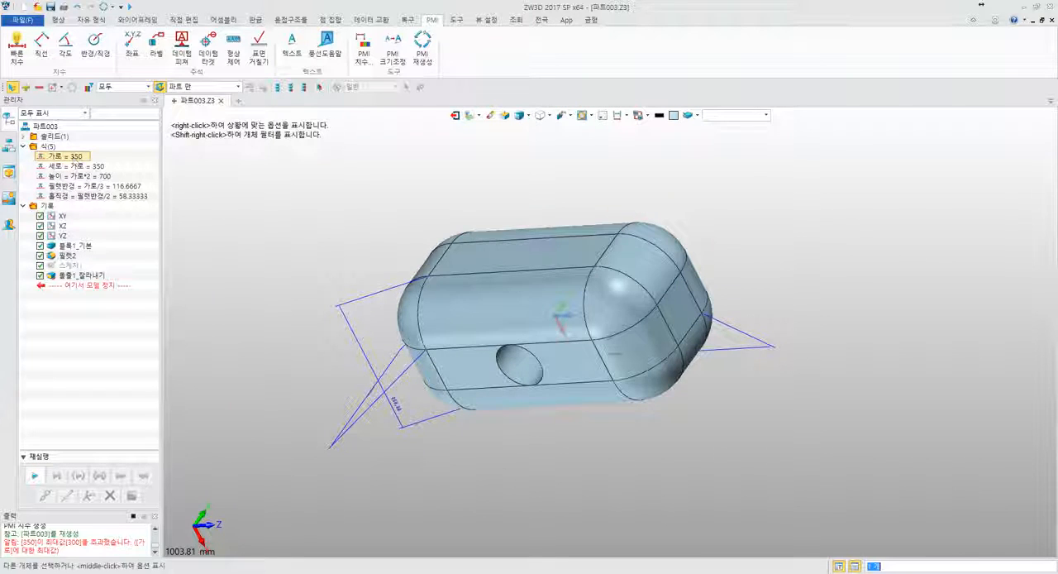
right_click(43, 146)
left_click(70, 155)
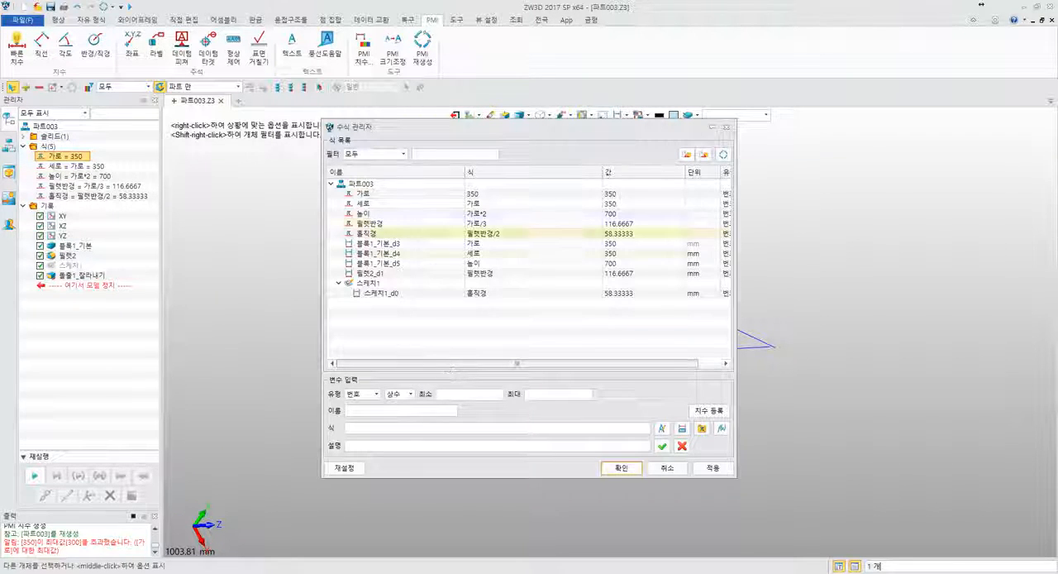
left_click(413, 195)
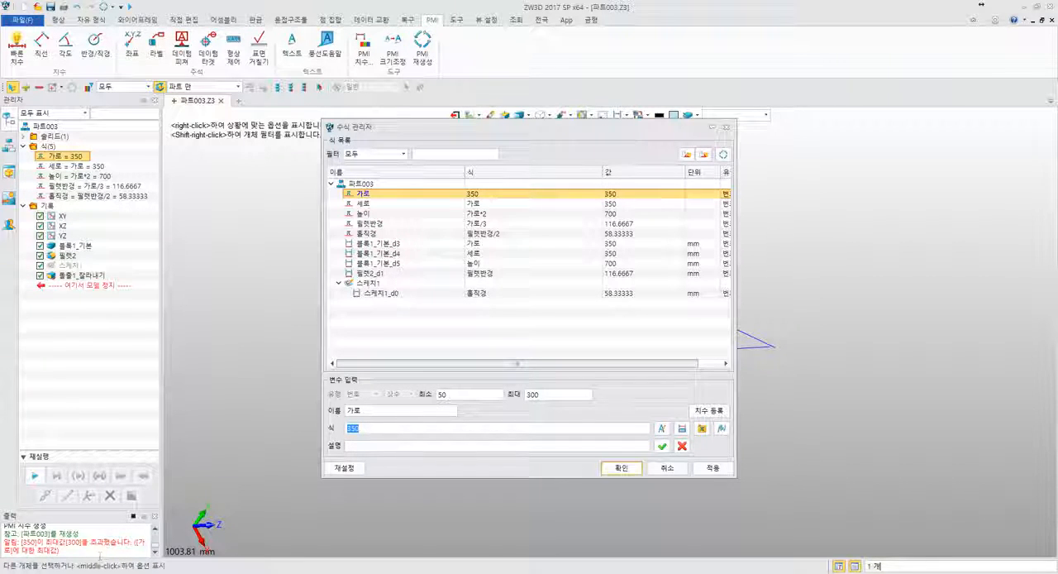
left_click_drag(93, 552, 11, 543)
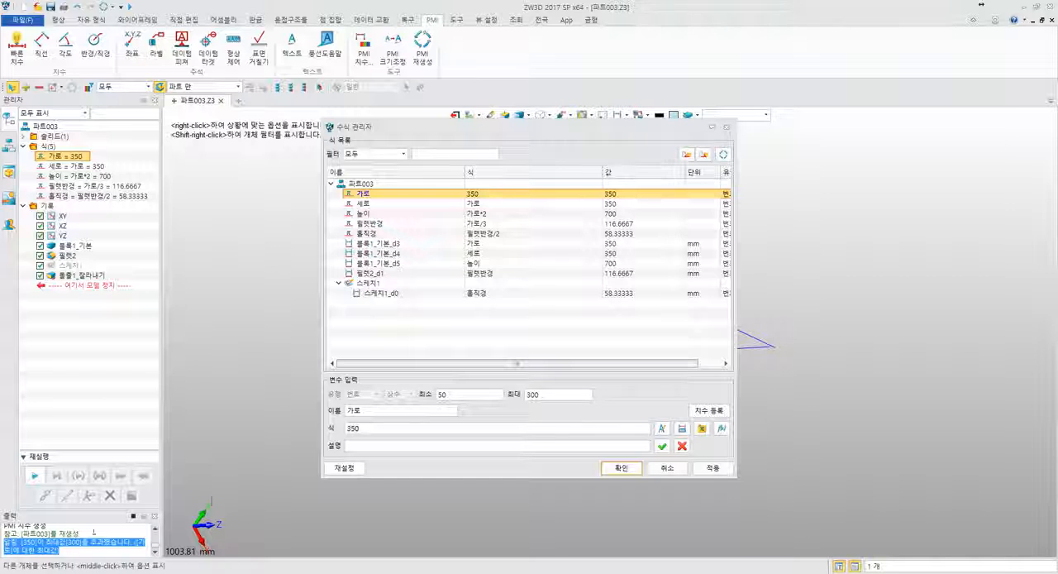
left_click(667, 468)
middle_click_drag(700, 449, 806, 342)
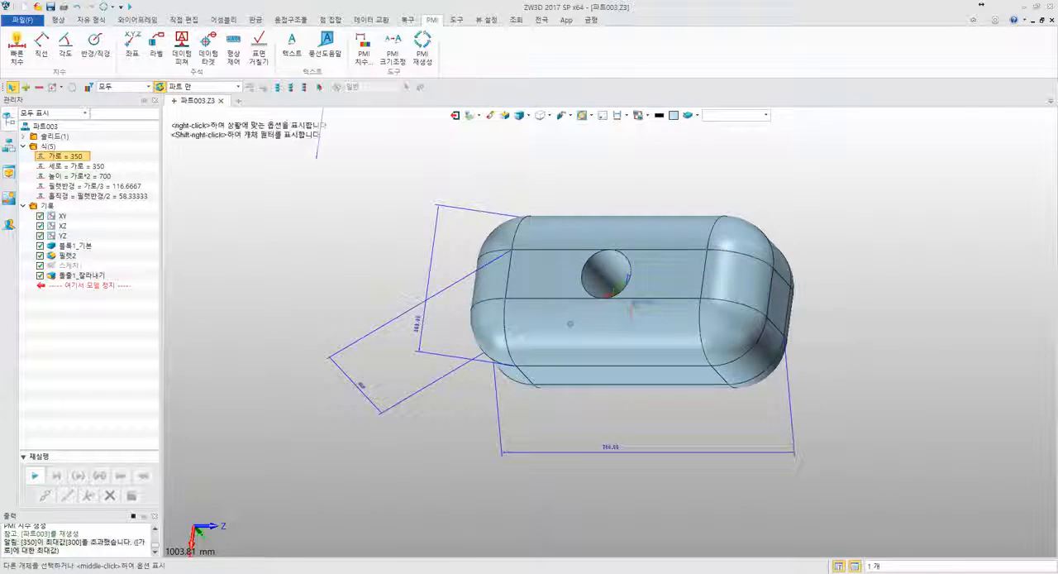
scroll(593, 411, "up", 3)
middle_click_drag(593, 410, 560, 359)
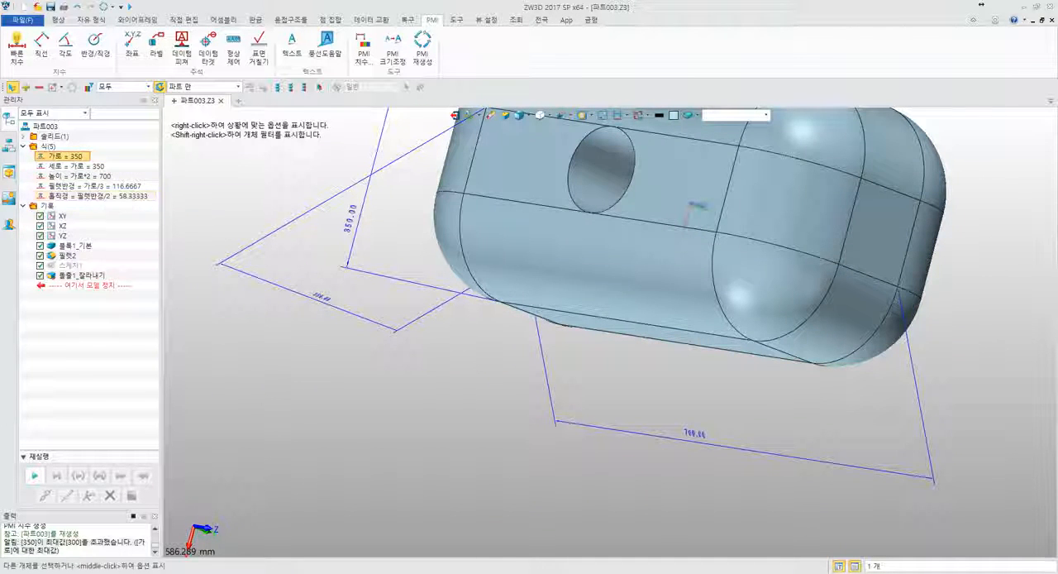
- Examine the dimensioned block from several angles and compare it with the linked variables 가로, 세로 and 홀직경 in the equation list
middle_click_drag(260, 315, 296, 386)
right_click_drag(305, 232, 326, 265)
scroll(325, 265, "down", 1)
middle_click_drag(313, 240, 278, 248)
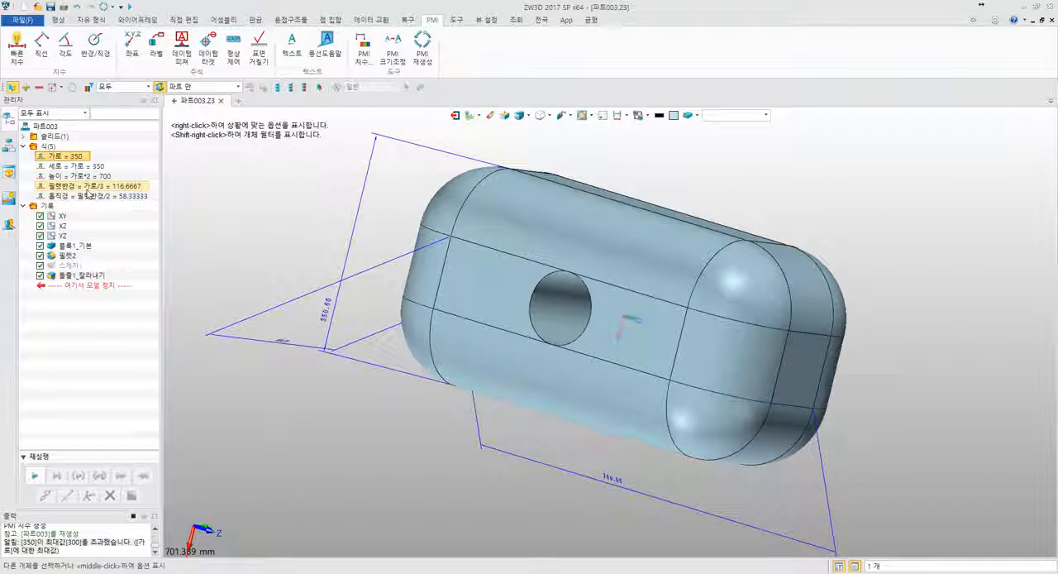
mouse_move(300, 201)
right_mouse_down()
mouse_move(294, 185)
mouse_move(305, 203)
right_mouse_up()
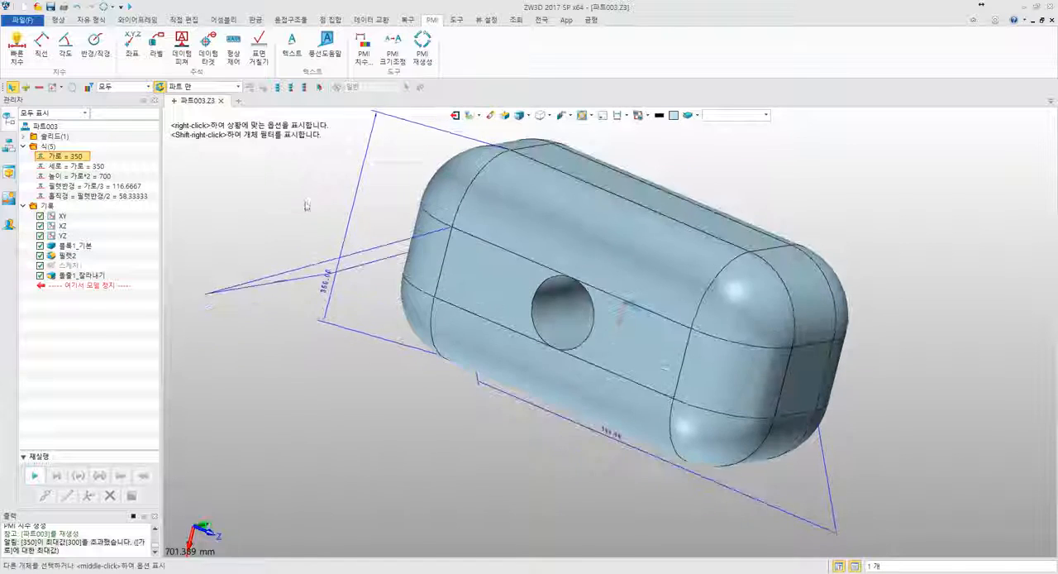
middle_click_drag(305, 203, 330, 211)
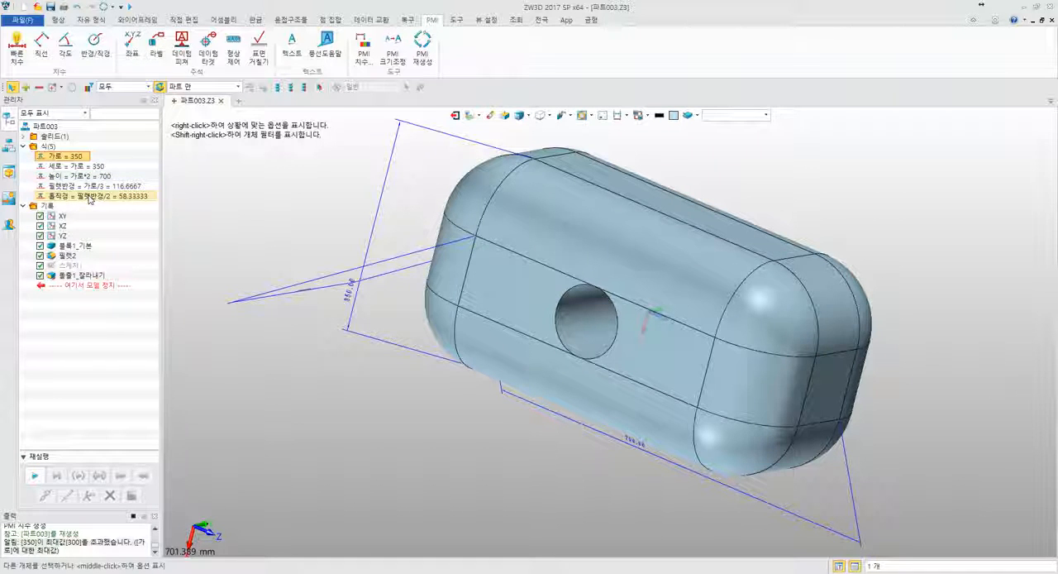
middle_click_drag(205, 222, 340, 221)
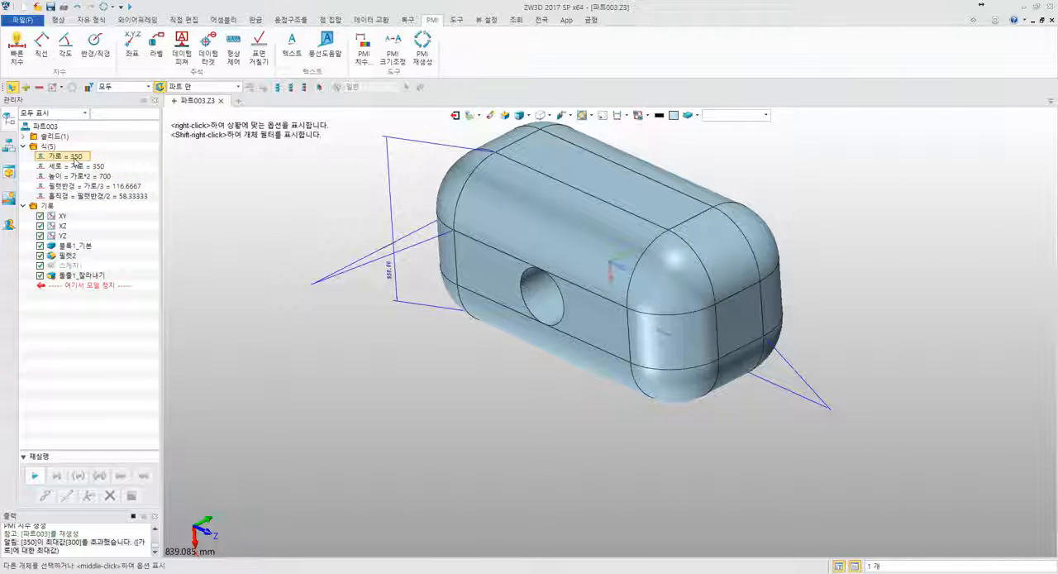
left_click(76, 168)
left_click(83, 196)
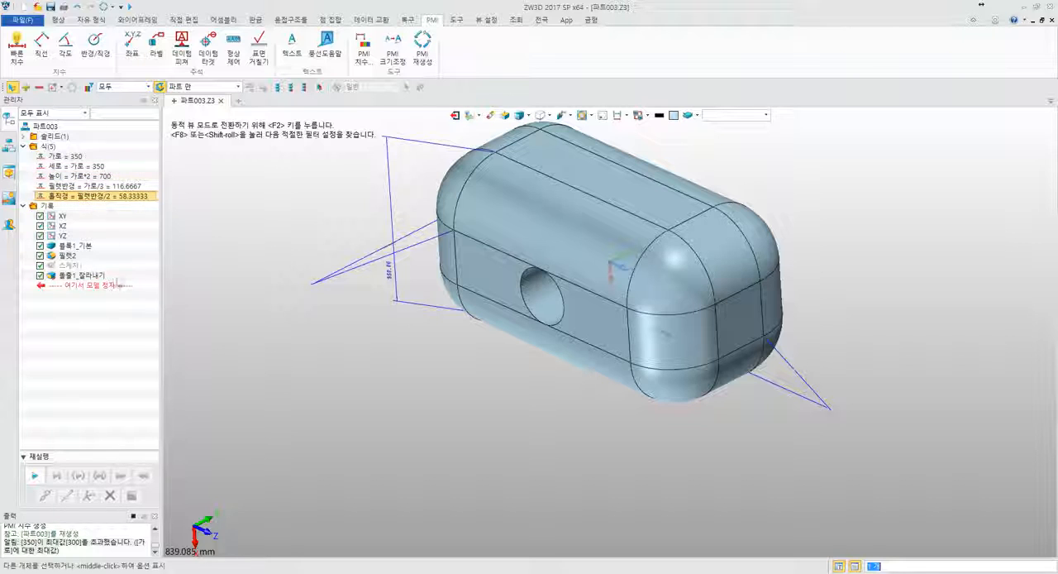
left_click(124, 343)
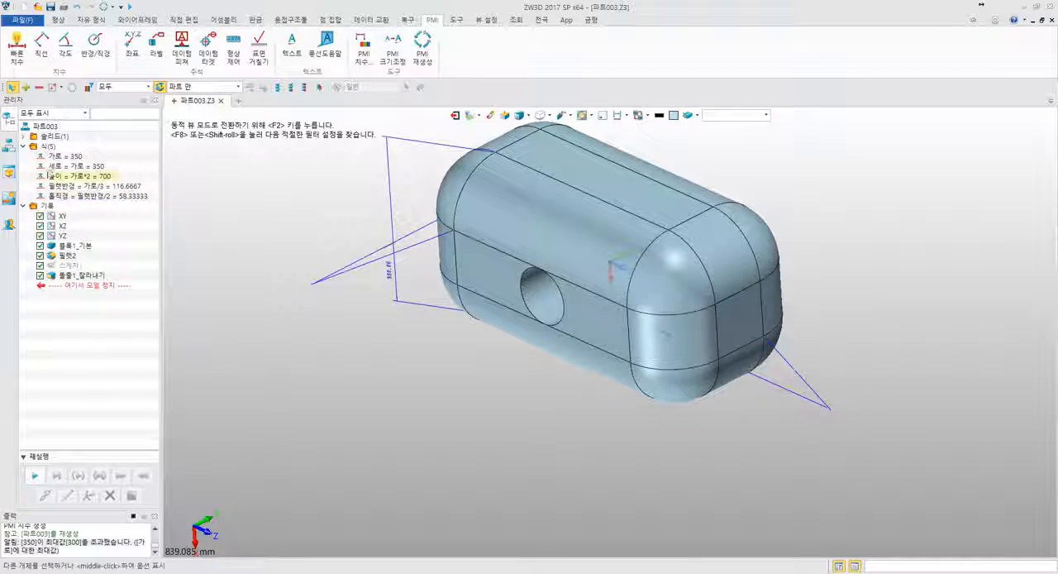
- Create a part configuration named A타입 with the description 북미 수출용, and select the default configuration 기본값
right_click(79, 307)
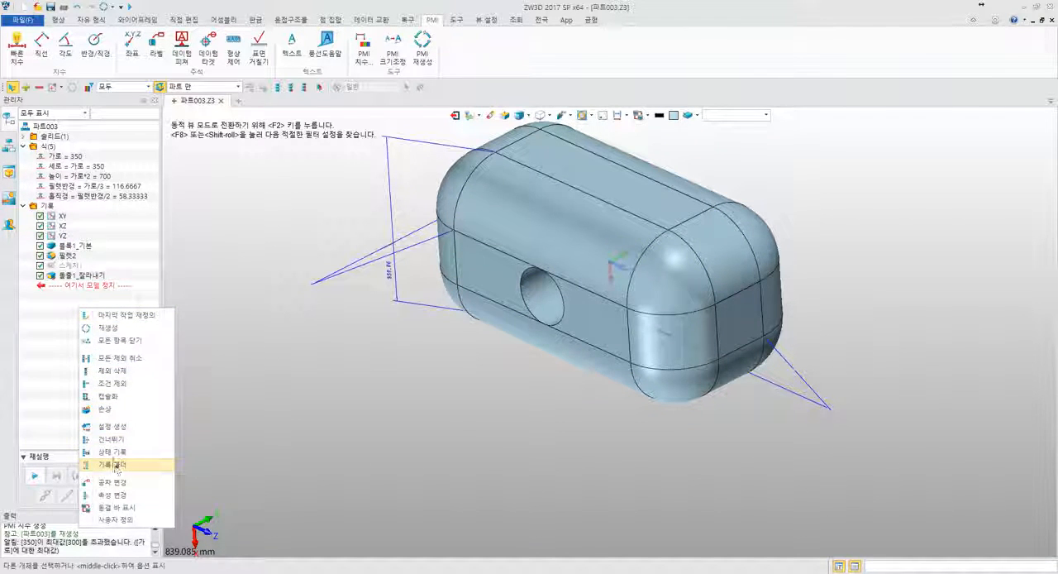
left_click(118, 427)
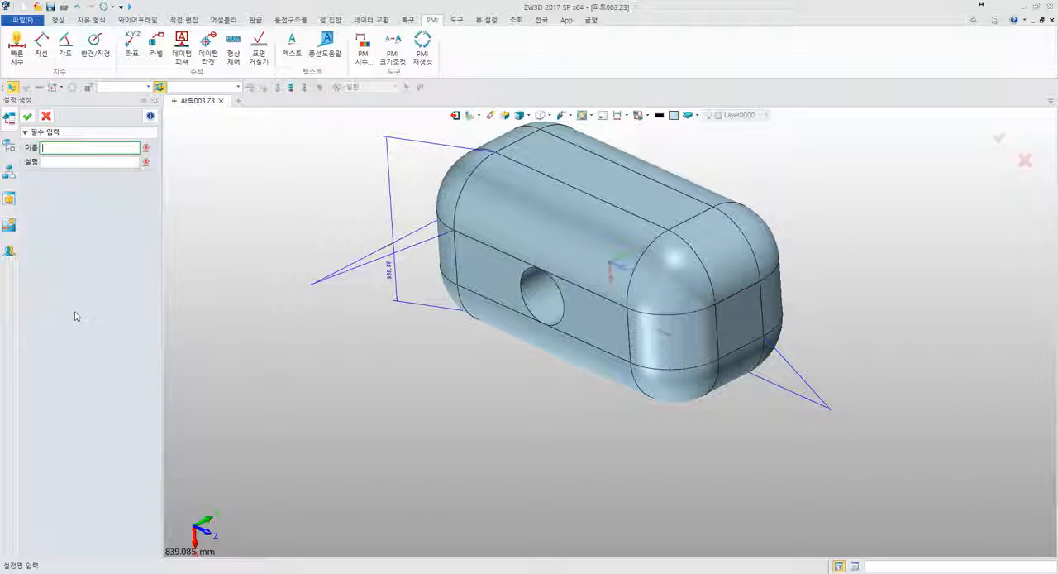
type("A타")
type("입")
key("Tab")
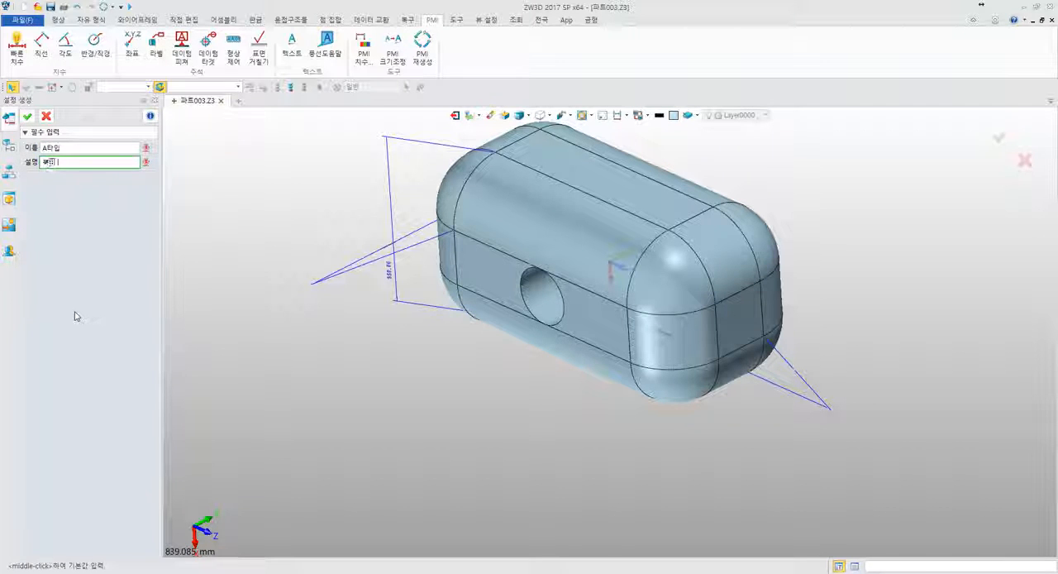
type("북미 수출용")
key("Return")
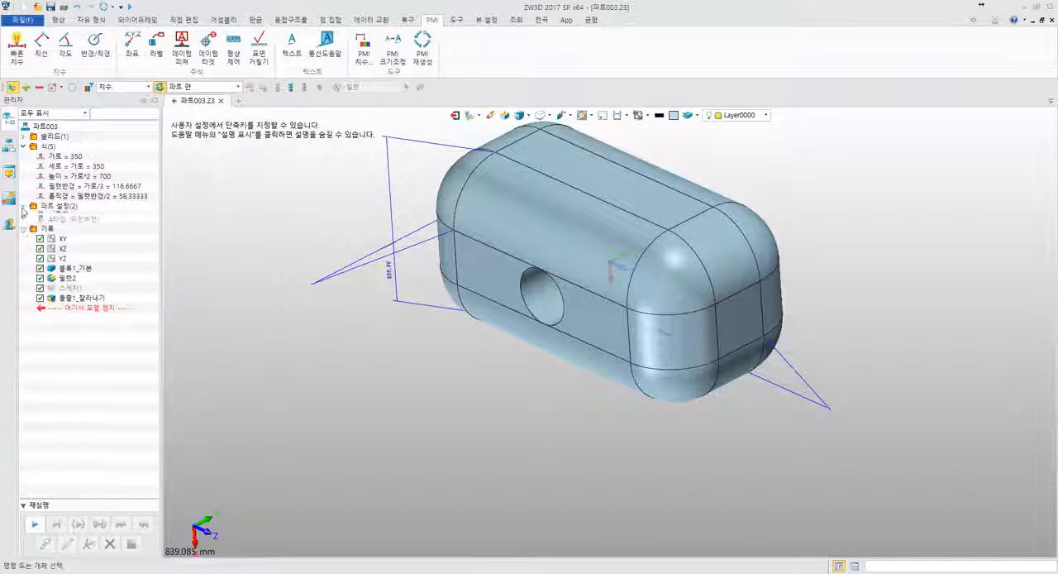
left_click(66, 216)
- Hide all three linear PMI dimensions on the block and return to the history tree
middle_click_drag(424, 225, 371, 255)
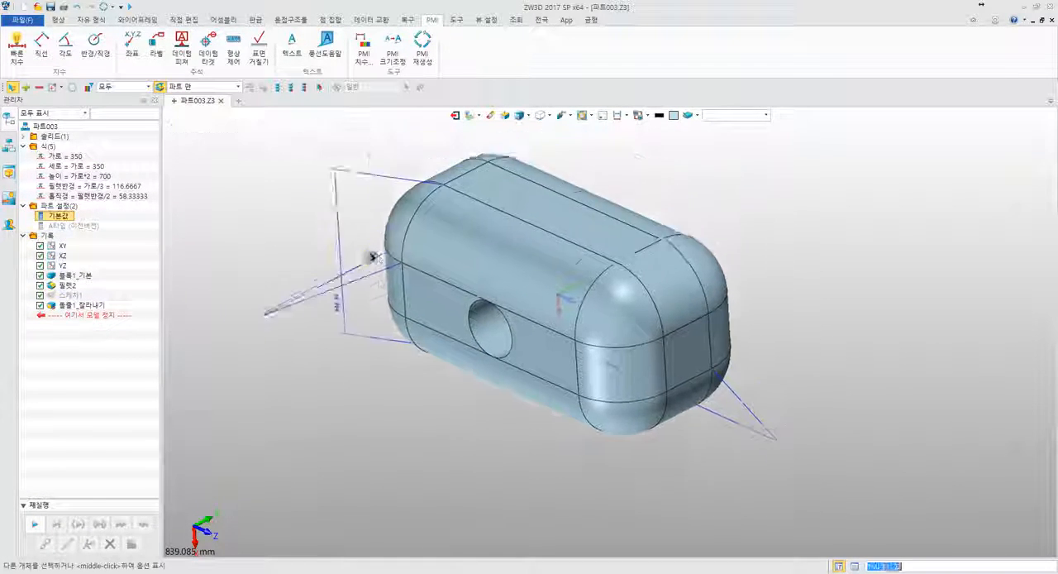
right_click_drag(372, 255, 365, 262)
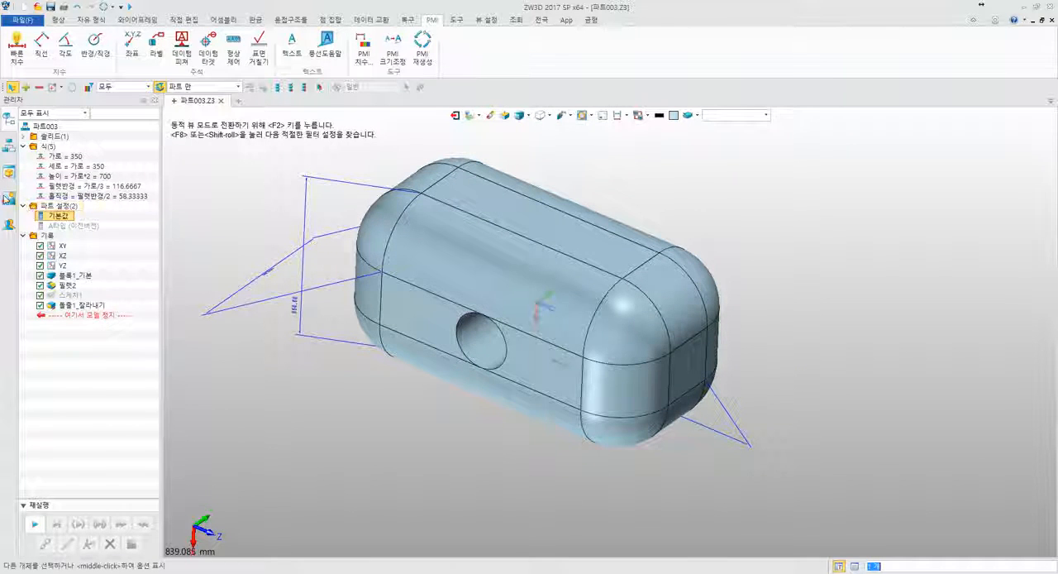
left_click(9, 172)
left_click(40, 244)
left_click(40, 253)
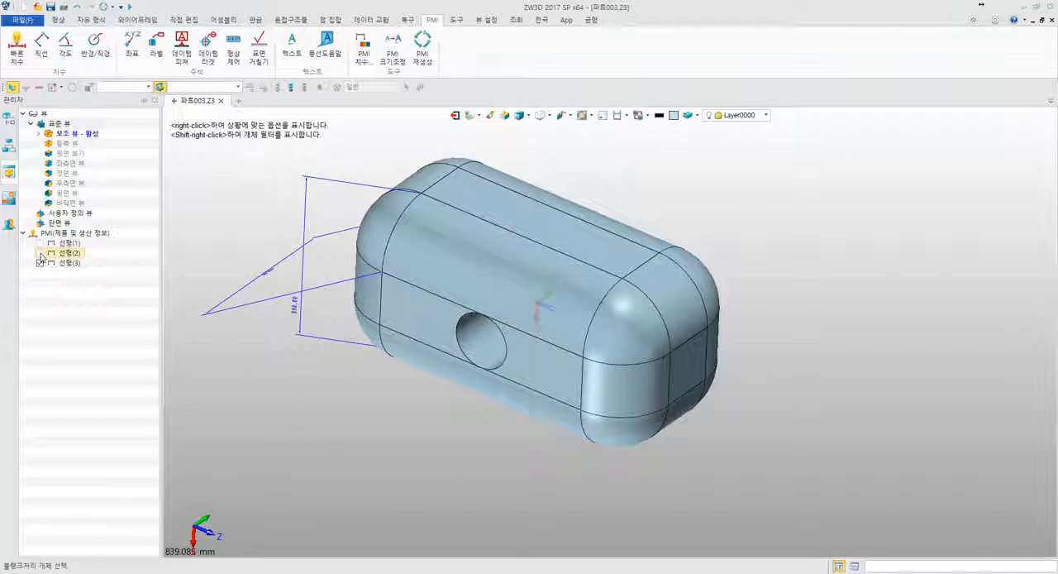
left_click(41, 263)
left_click(9, 119)
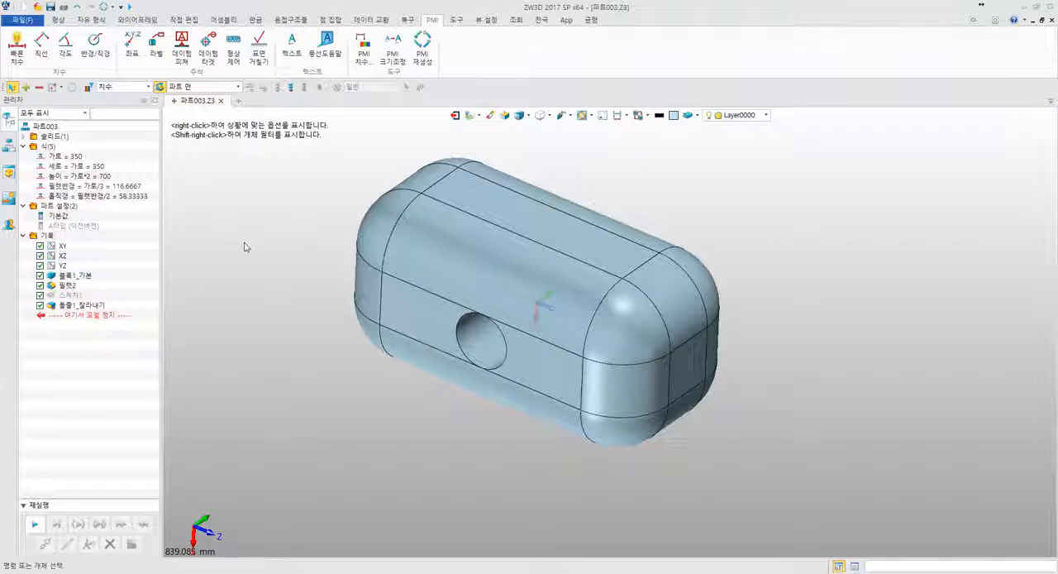
- Open the configuration table for the part's configurations
right_click_drag(243, 243, 217, 258)
right_click(72, 206)
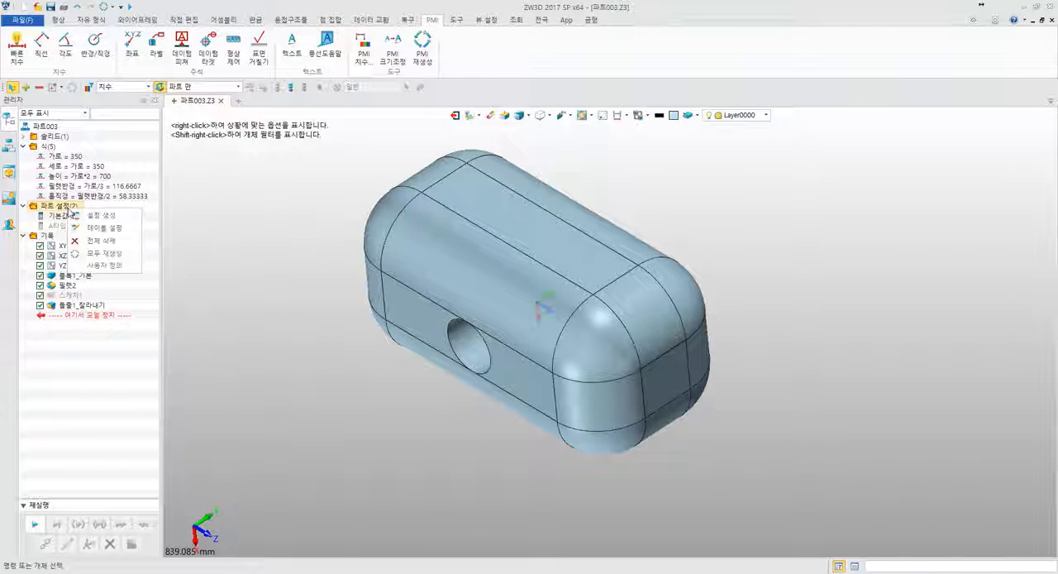
left_click(95, 228)
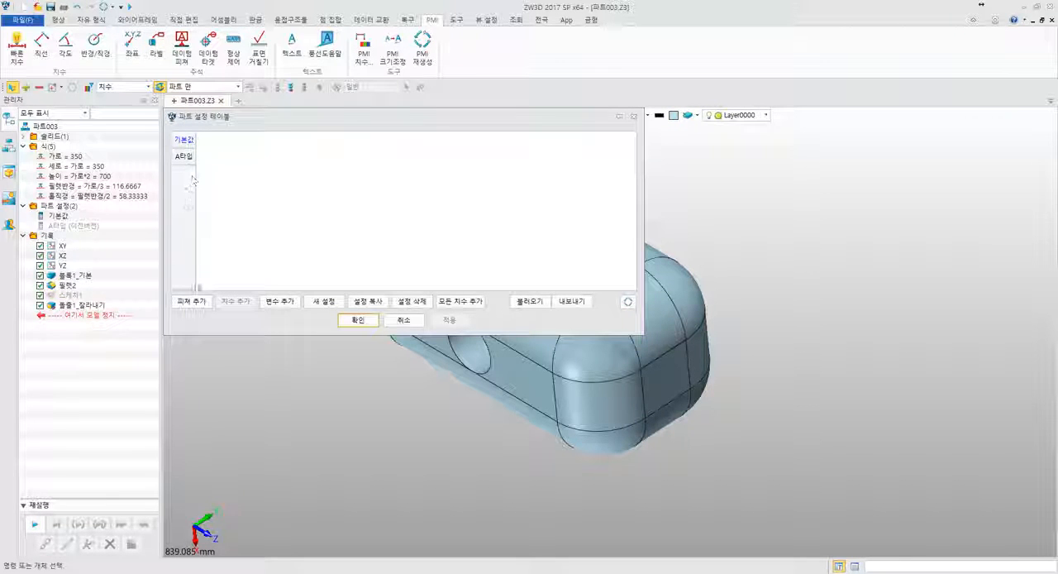
left_click(195, 301)
left_click(331, 311)
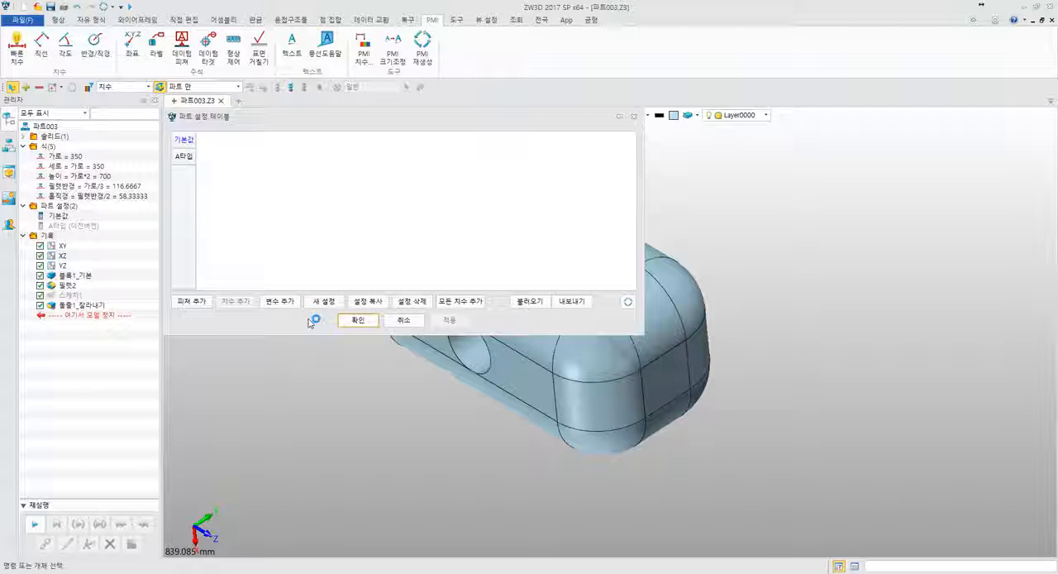
left_click(280, 301)
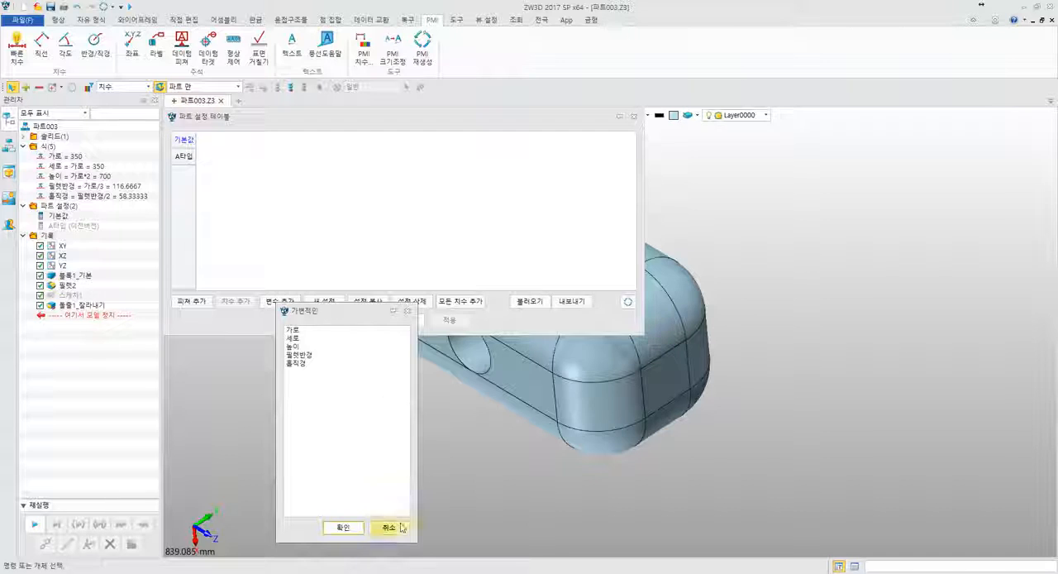
left_click(388, 526)
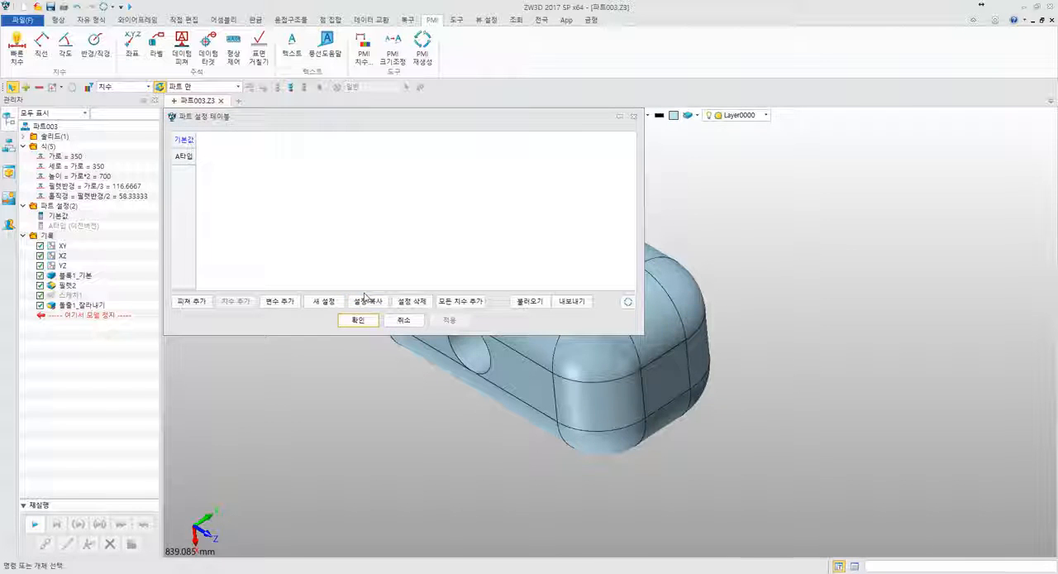
- Add a new configuration named B타입 to the part configuration table
left_click(329, 302)
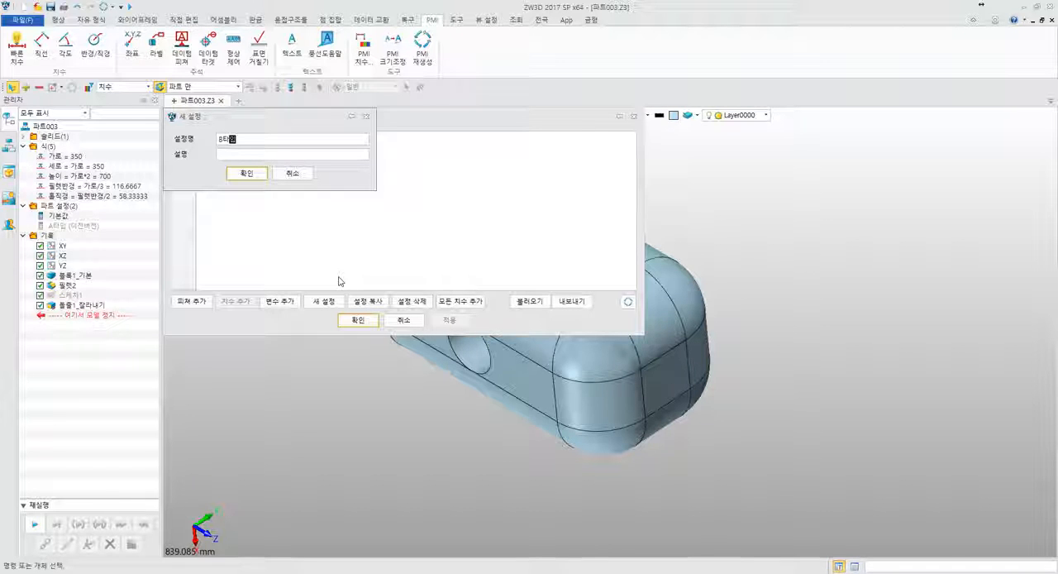
type("B타입")
key("Tab")
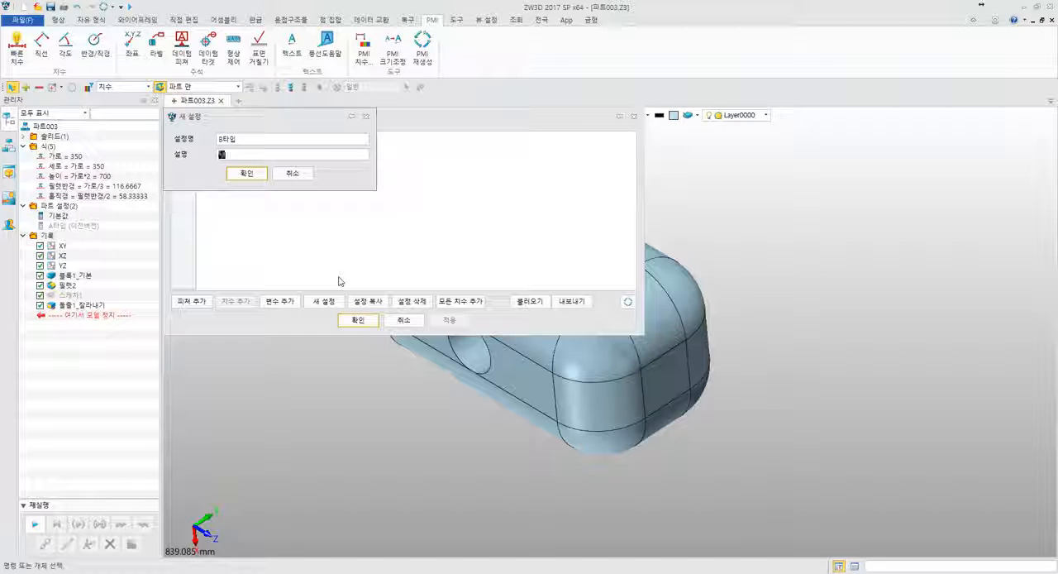
key("Return")
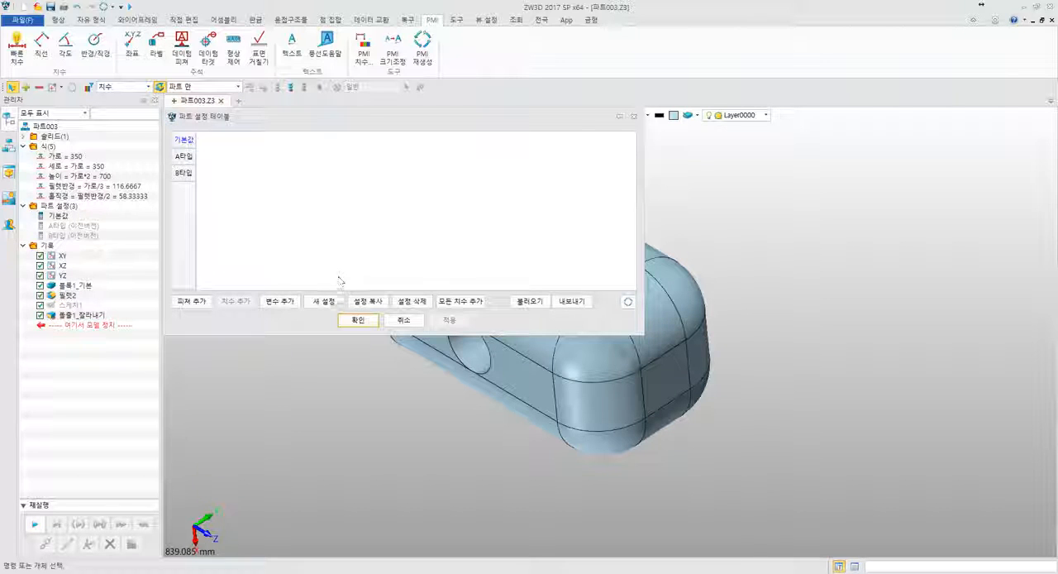
- Add a new configuration named C타입 to the part configuration table
left_click(331, 301)
type("치ㅅ")
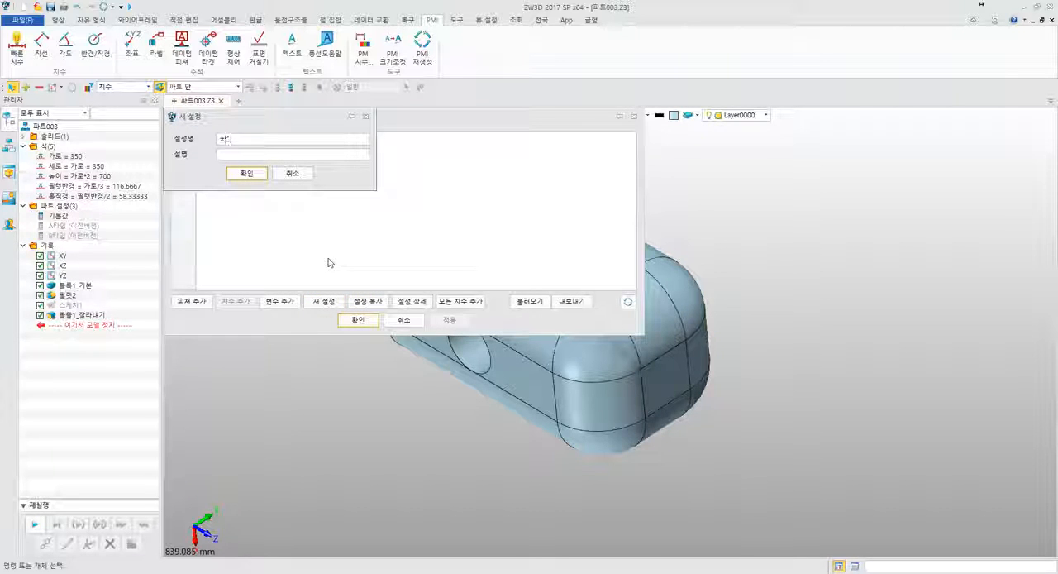
key("BackSpace")
type("타입")
key("Return")
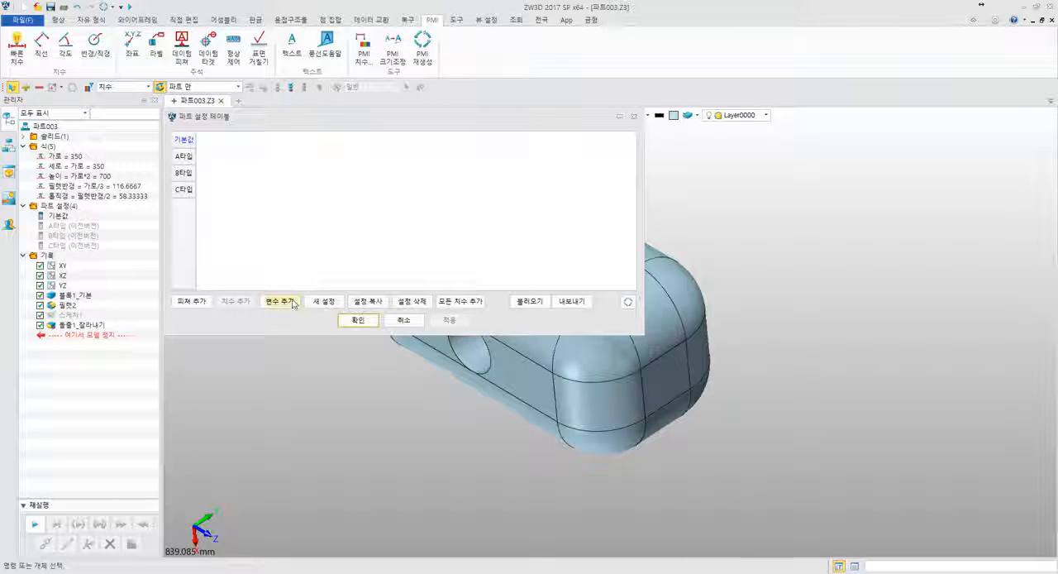
- Add a new configuration named D타입 to the part configuration table
left_click(324, 301)
type("ㅇ")
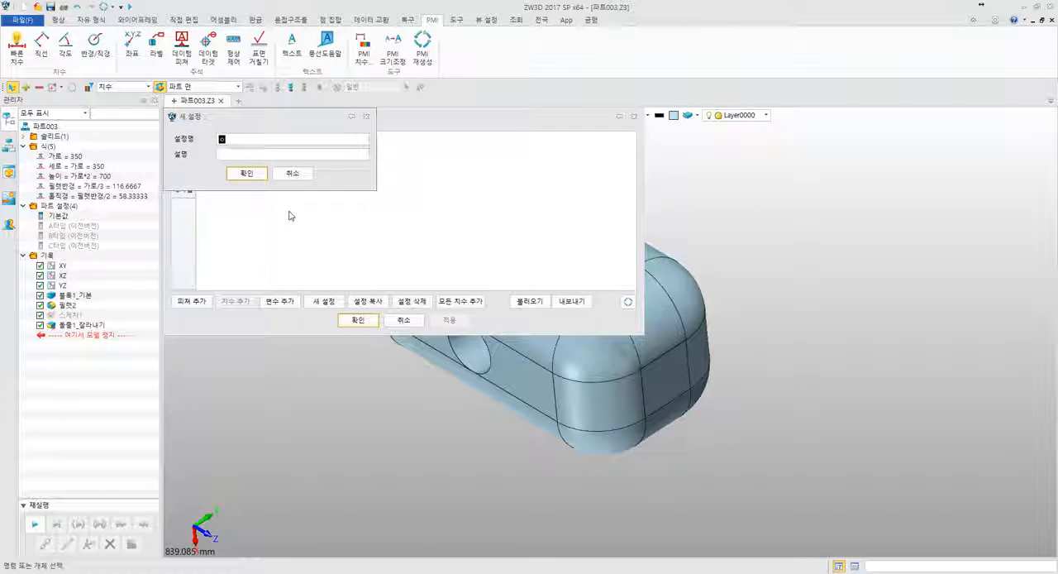
key("BackSpace")
type("D타입")
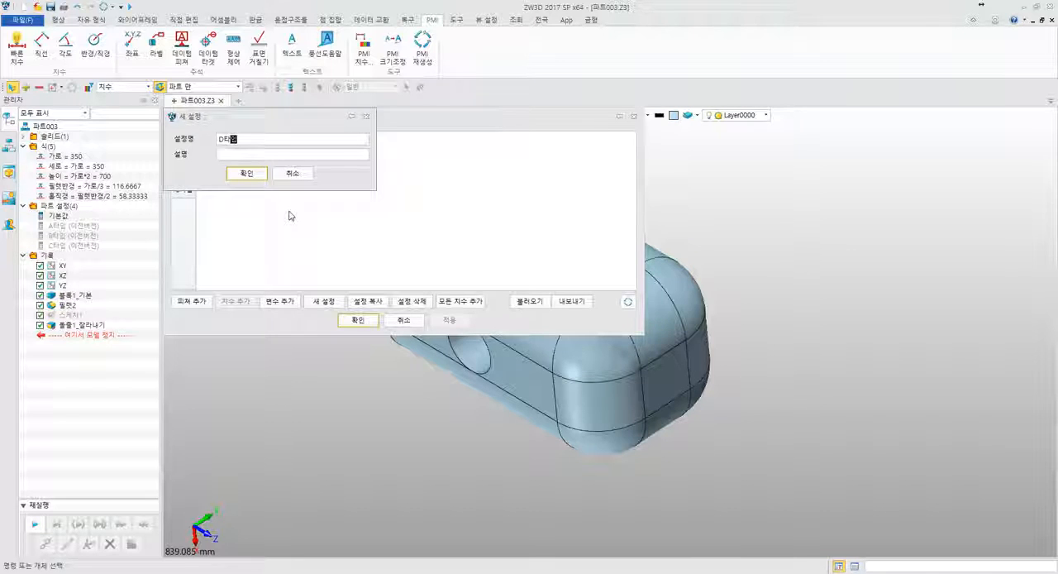
key("Return")
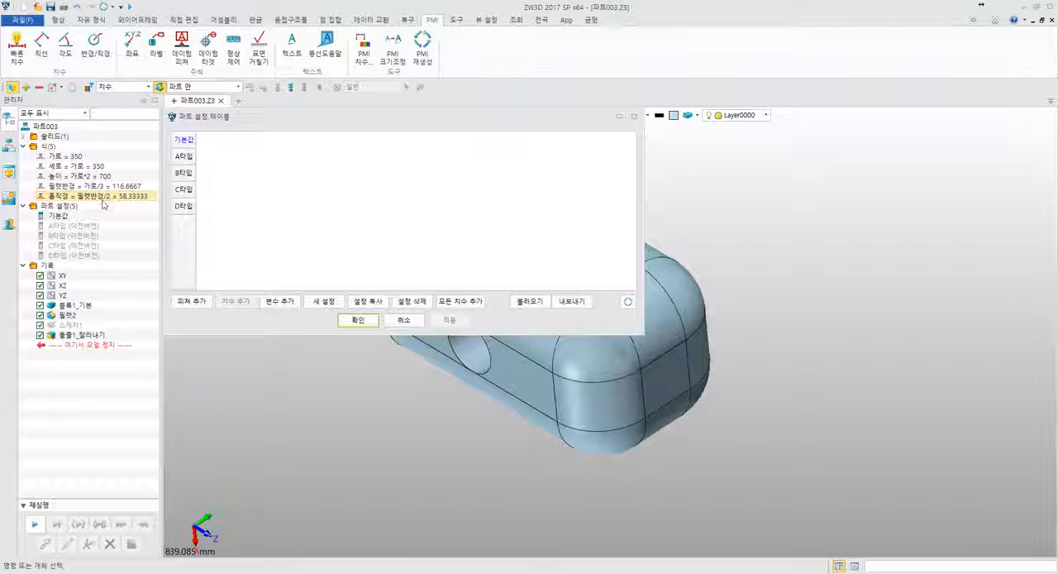
- Add the variables 가로 and 세로 as columns in the part configuration table
left_click(280, 301)
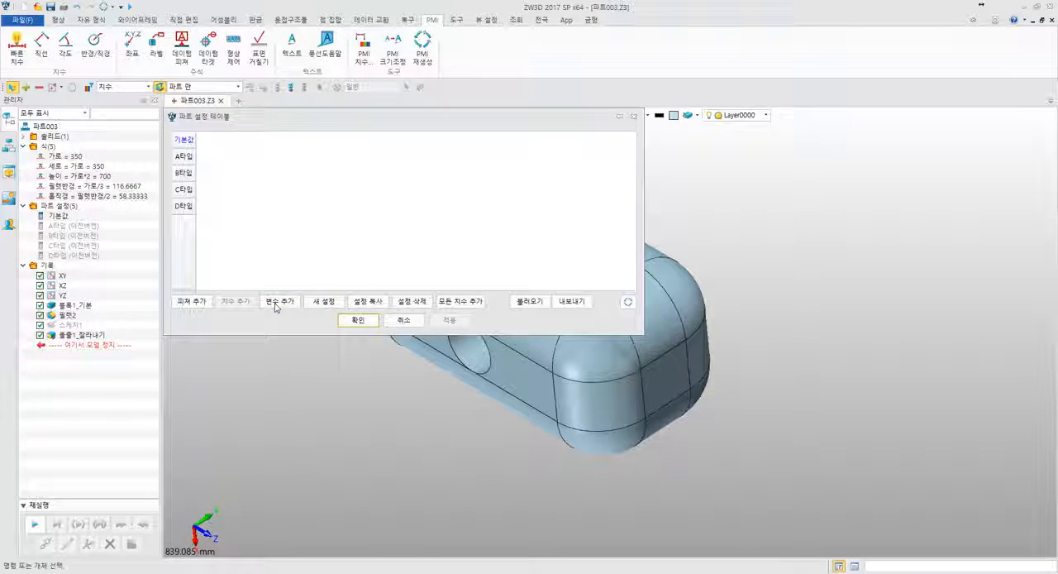
left_click(307, 332)
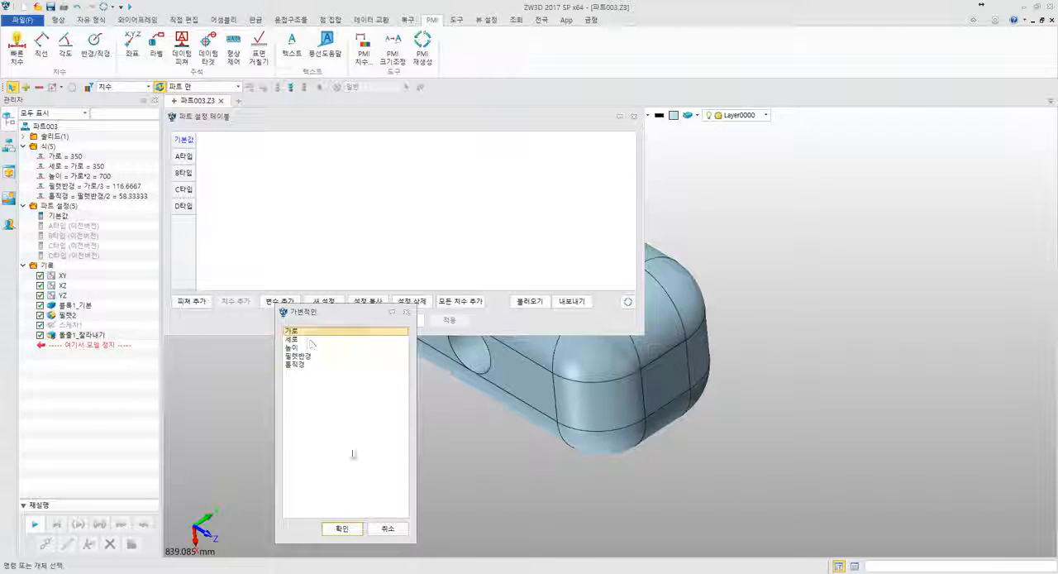
left_click(349, 529)
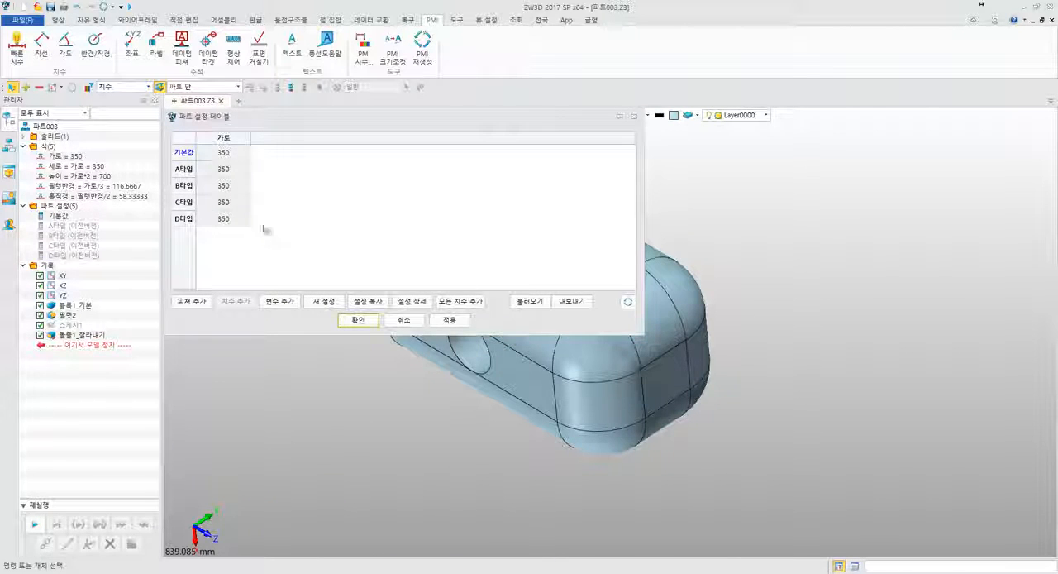
left_click(279, 301)
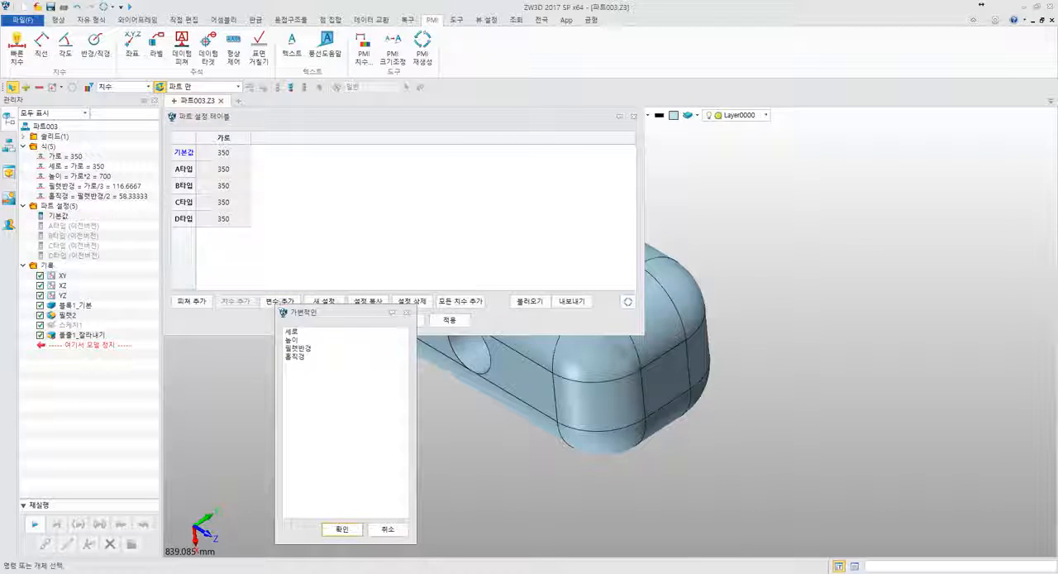
left_click(299, 339)
left_click(293, 331)
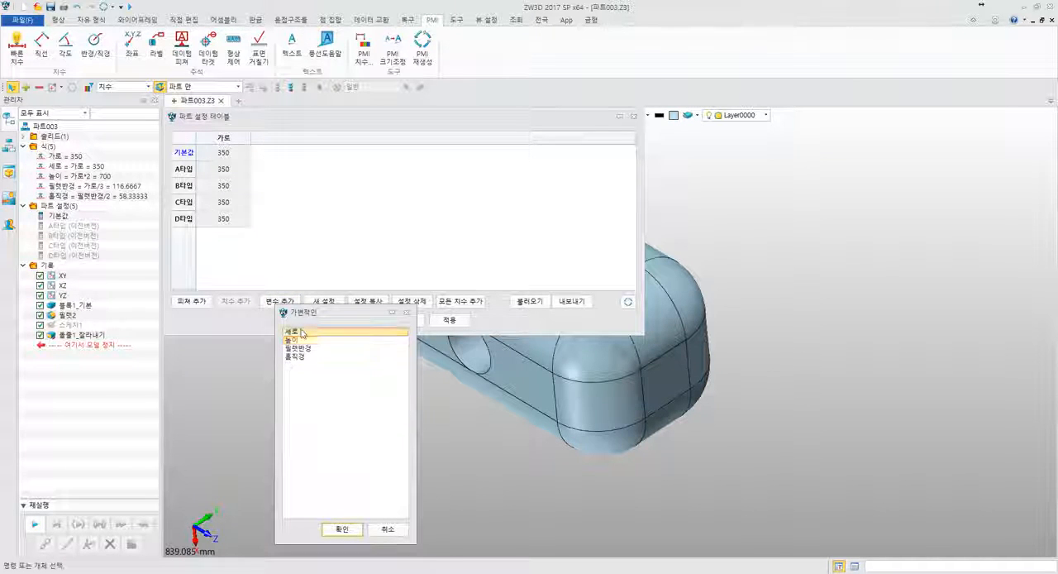
left_click(342, 529)
- Add the variables 높이, 필렛반경 and 홀직경 as columns in the part configuration table
left_click(281, 302)
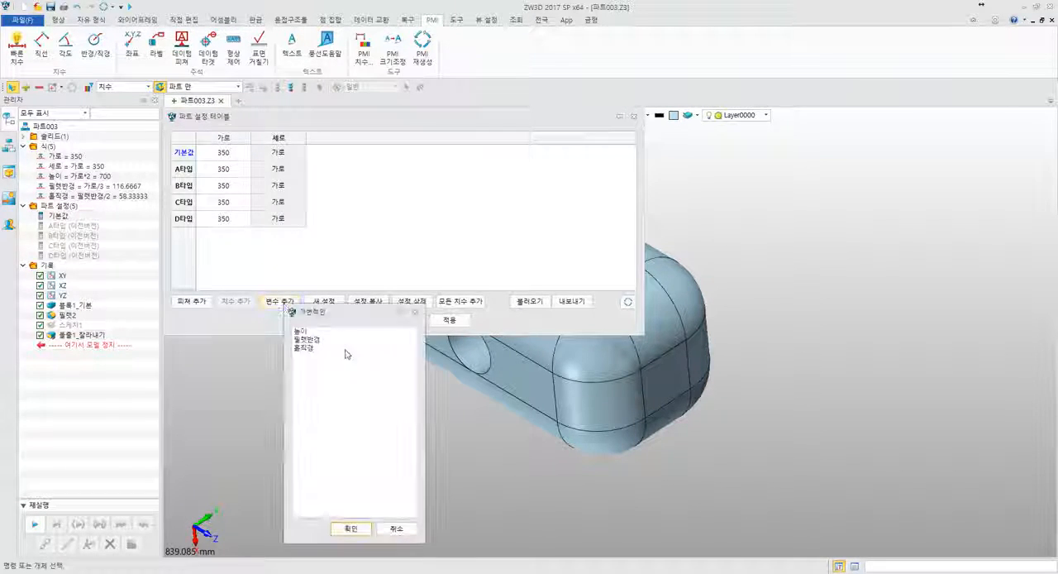
left_click(302, 330)
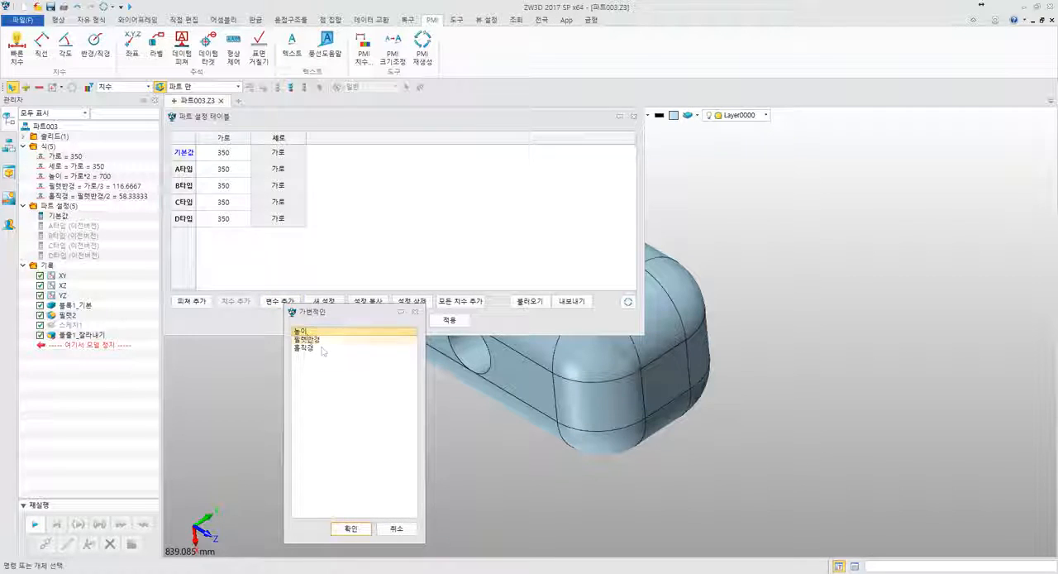
left_click(350, 528)
left_click(290, 303)
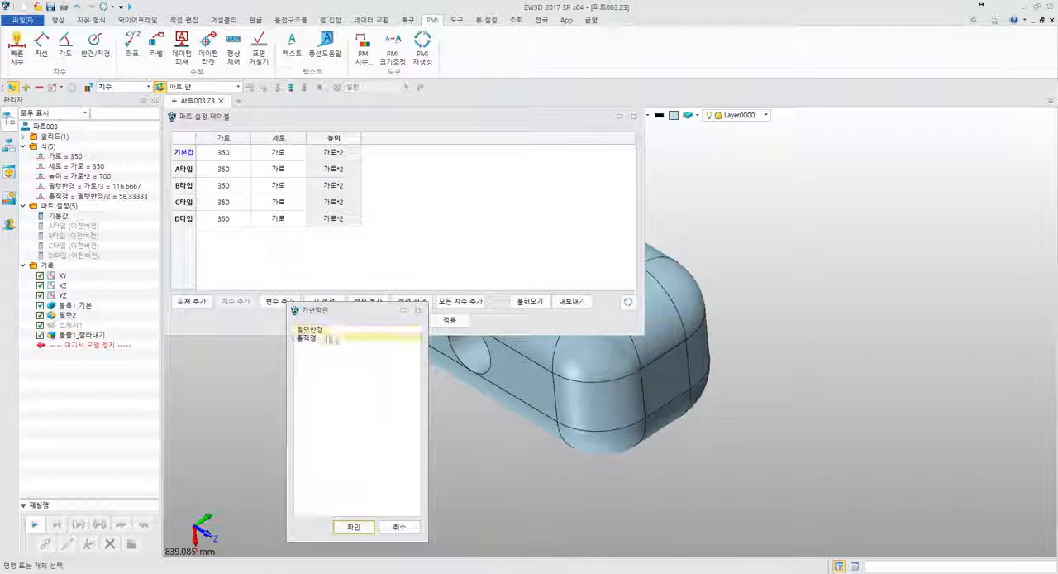
left_click(331, 330)
left_click(353, 527)
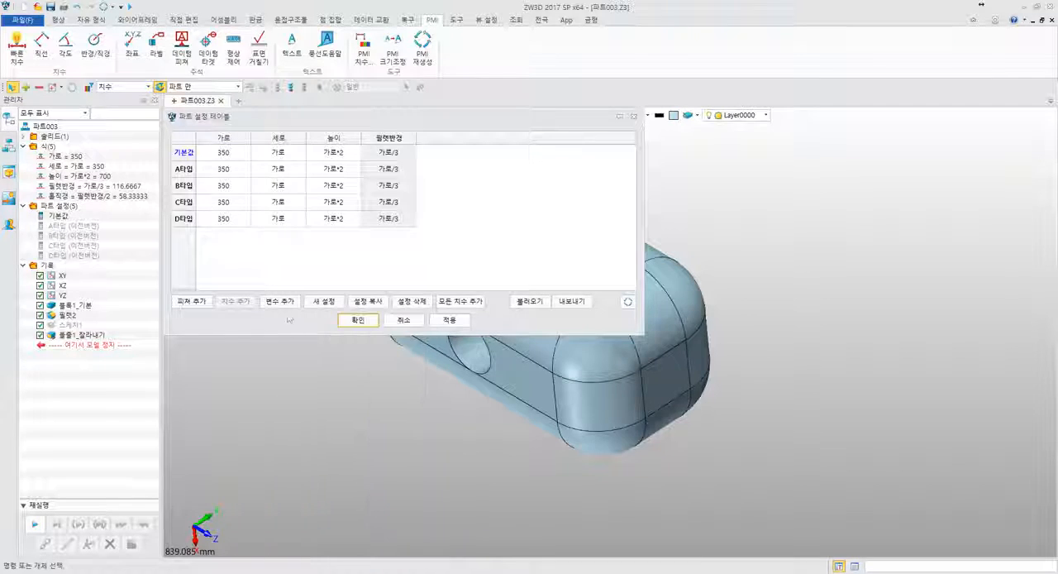
left_click(280, 302)
left_click(327, 331)
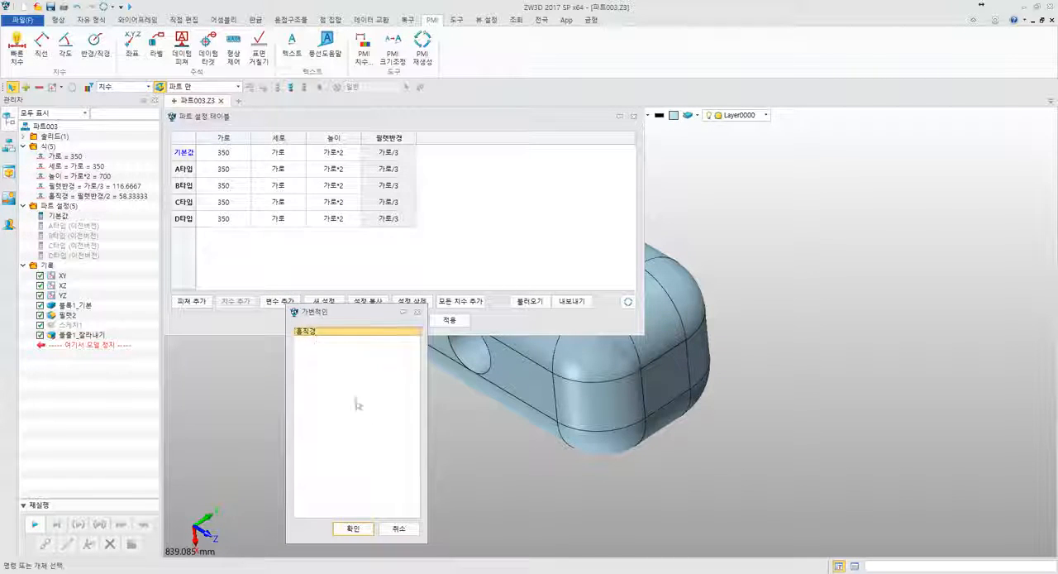
left_click(353, 528)
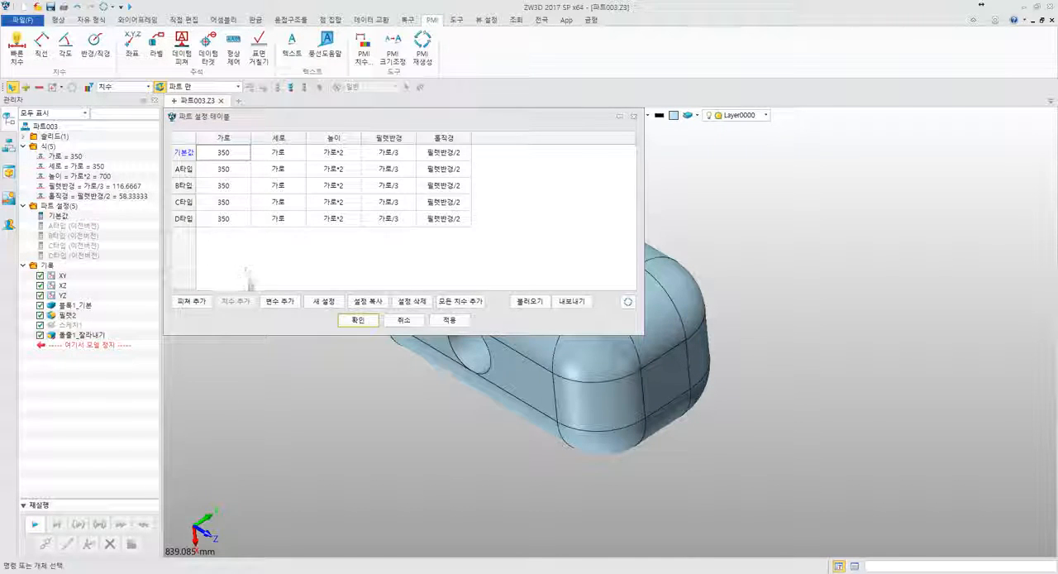
- Add the hole's cut feature 돌출1_잘라내기 as a column in the part configuration table
middle_click_drag(375, 395, 579, 454)
right_click_drag(579, 454, 588, 430)
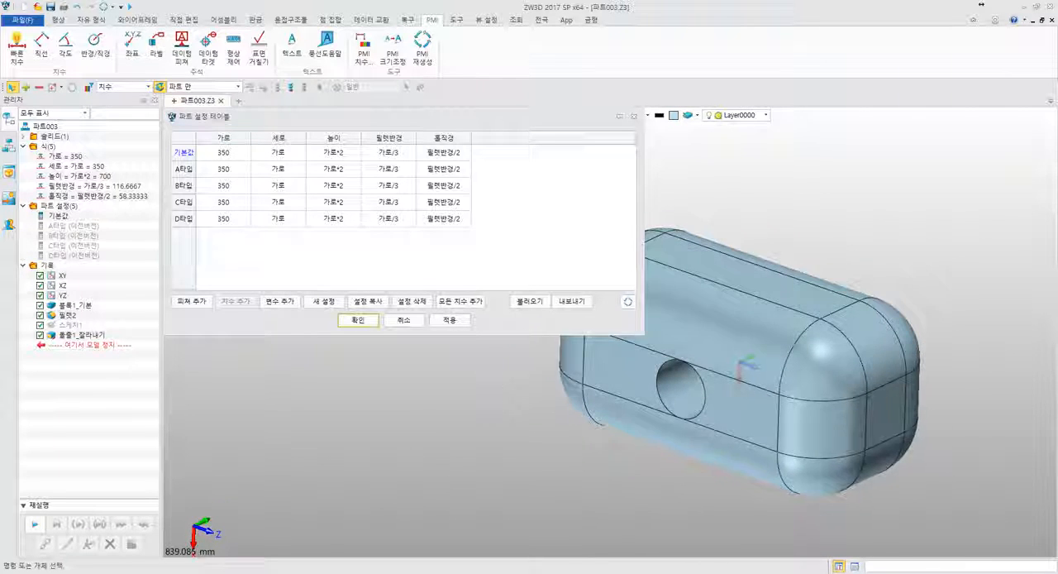
middle_click_drag(511, 399, 540, 365)
left_click(191, 301)
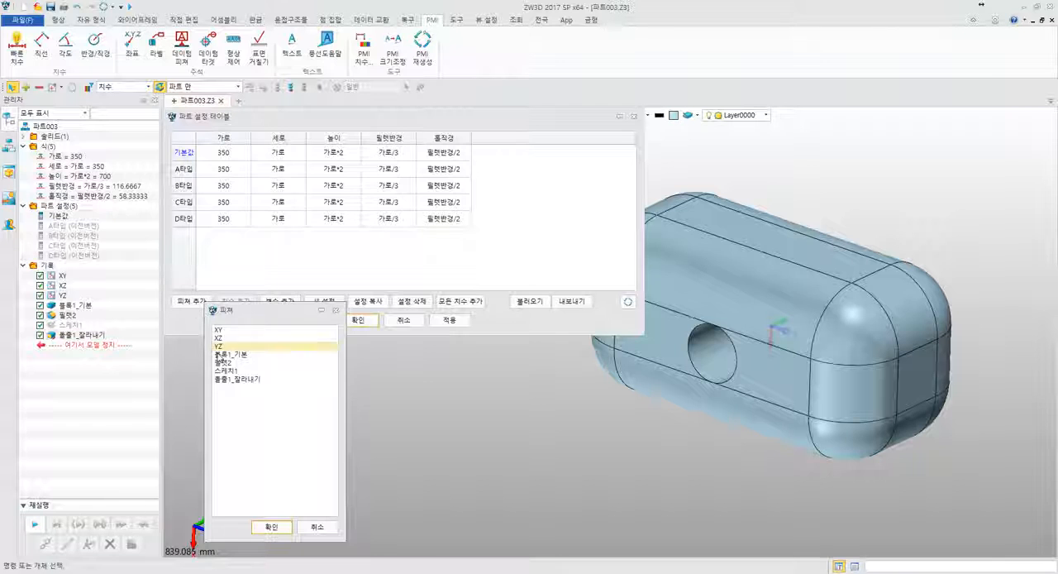
left_click(233, 379)
left_click(271, 527)
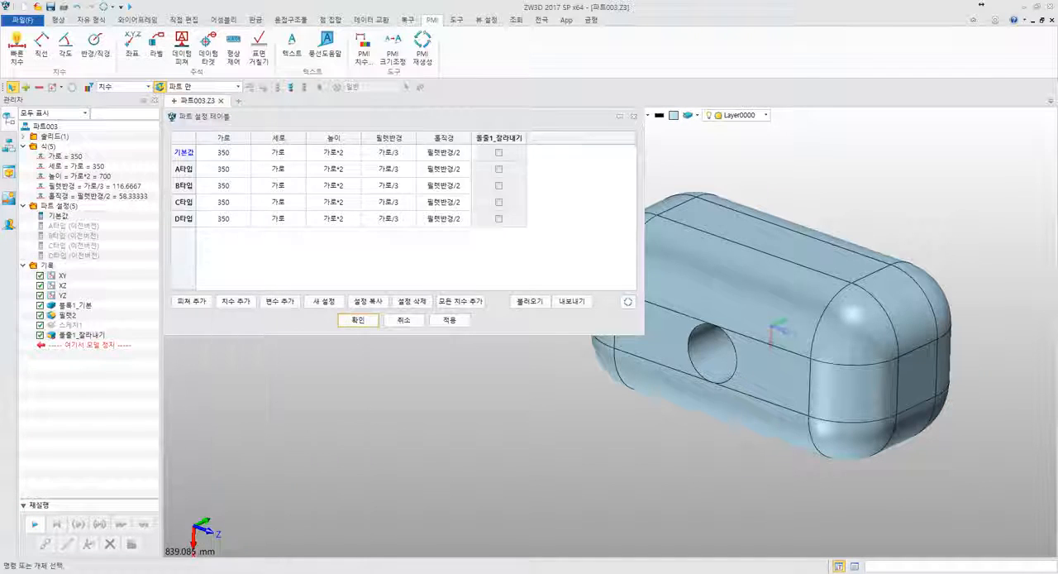
- Tick the 돌출1_잘라내기 cells for 기본값, B타입 and D타입, leaving A타입 and C타입 unticked
left_click(499, 153)
left_click(500, 185)
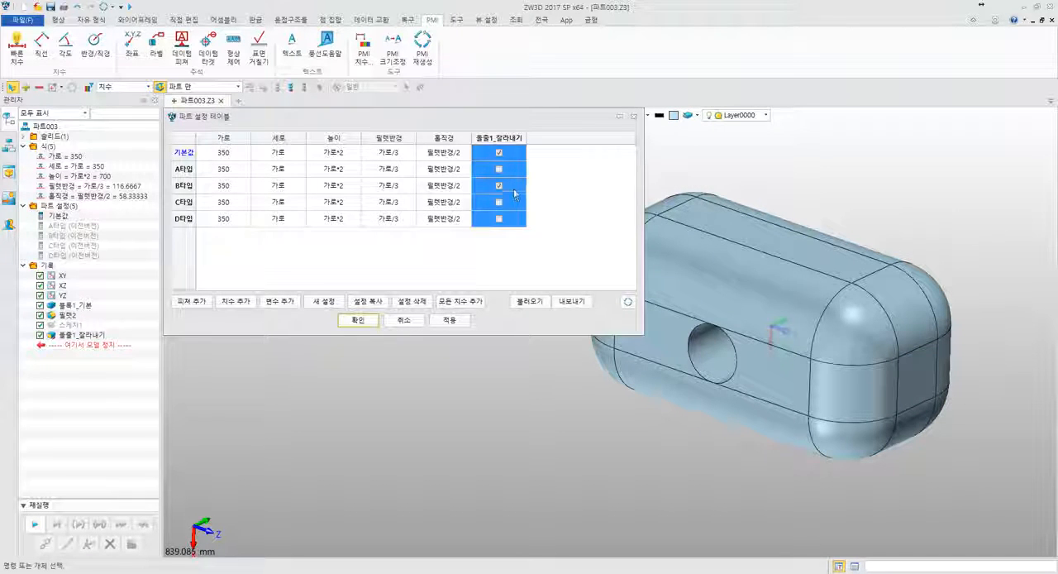
left_click(500, 219)
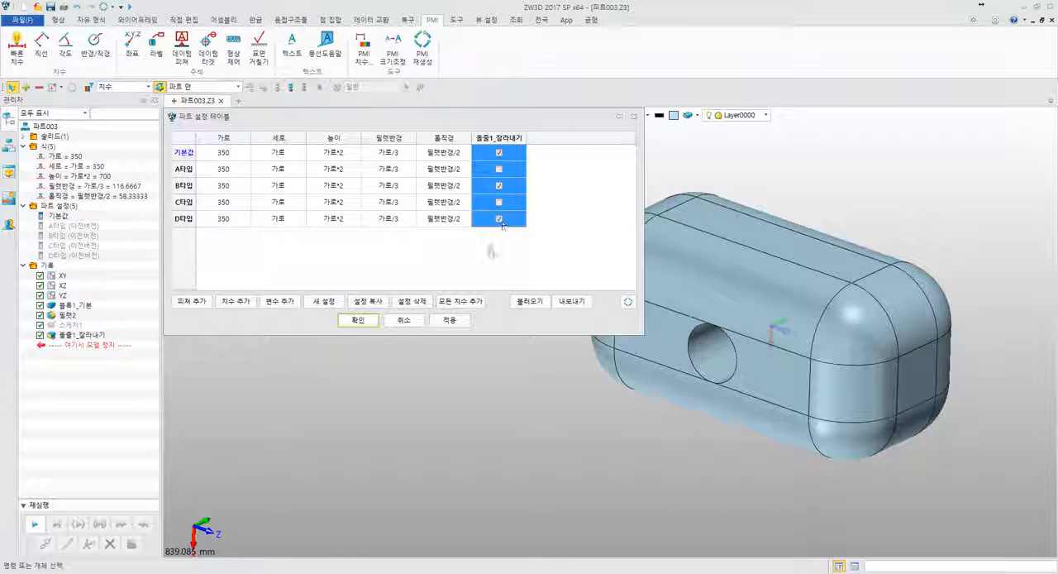
left_click(484, 249)
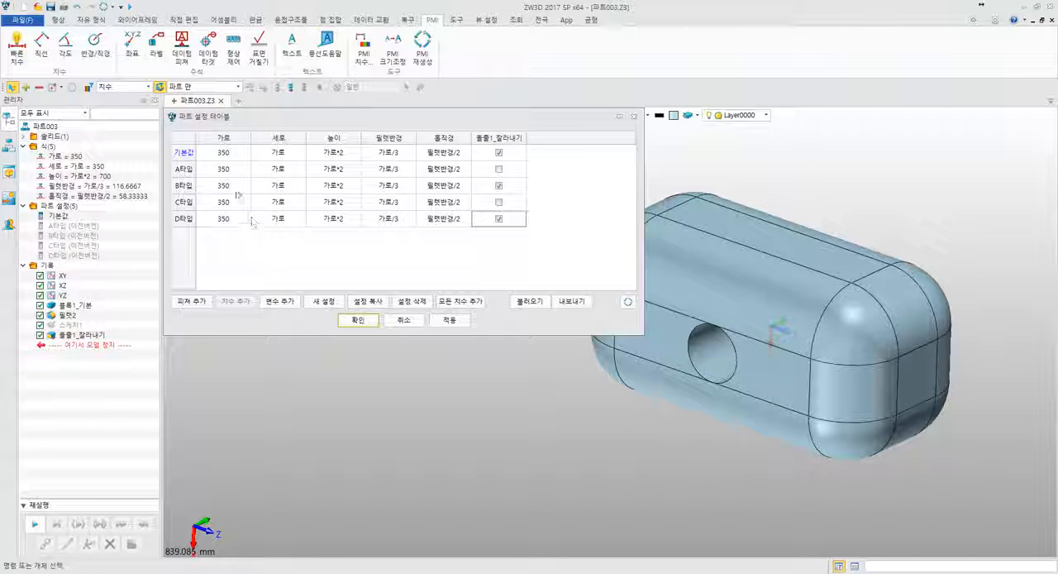
- Set the 가로 value to 300 for A타입 and 250 for B타입
double_click(227, 170)
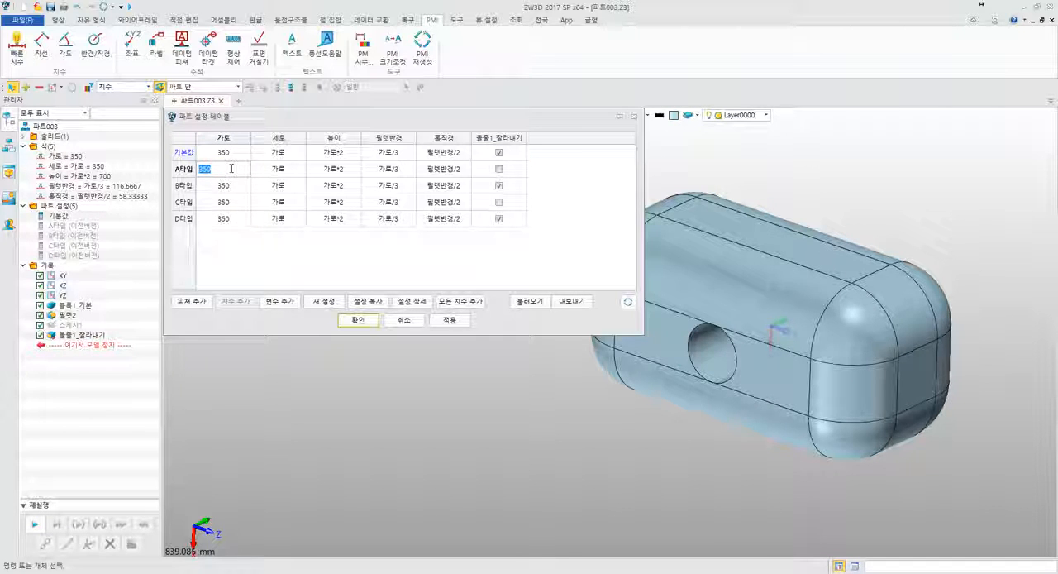
type("300")
key("Return")
double_click(236, 187)
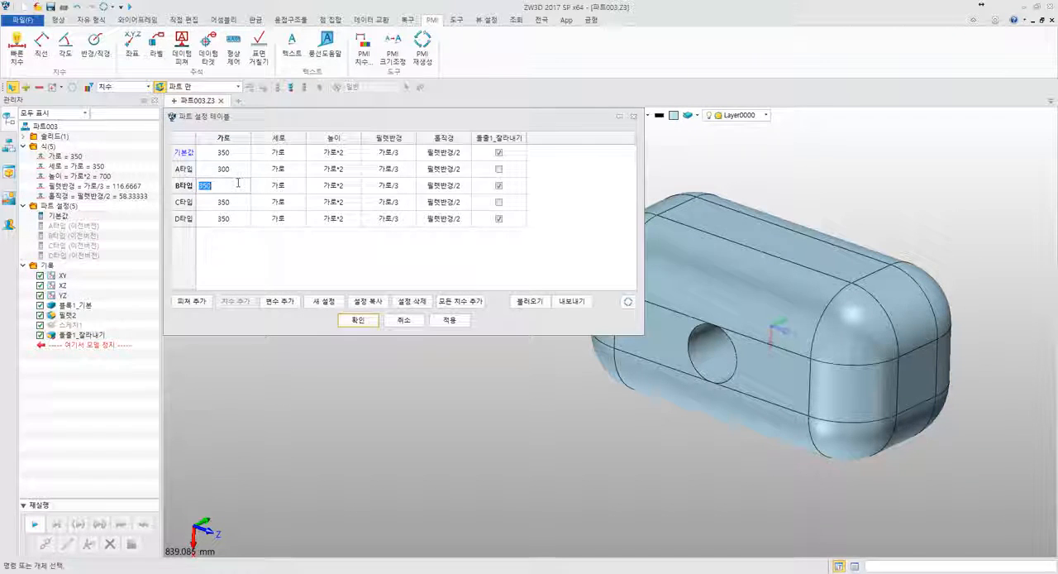
type("250")
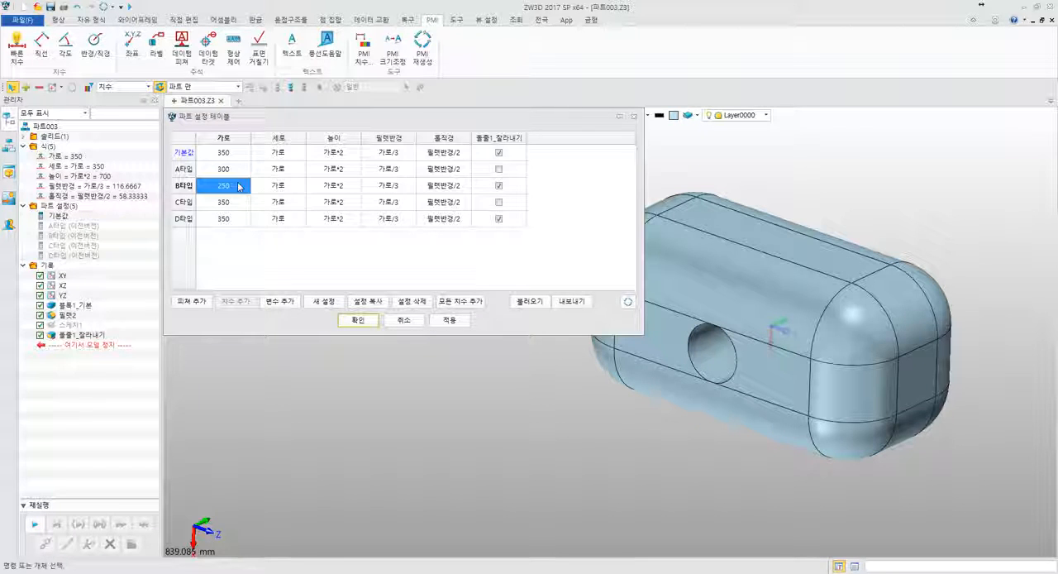
- Set the 가로 value to 200 for C타입 and 150 for D타입
left_click(236, 201)
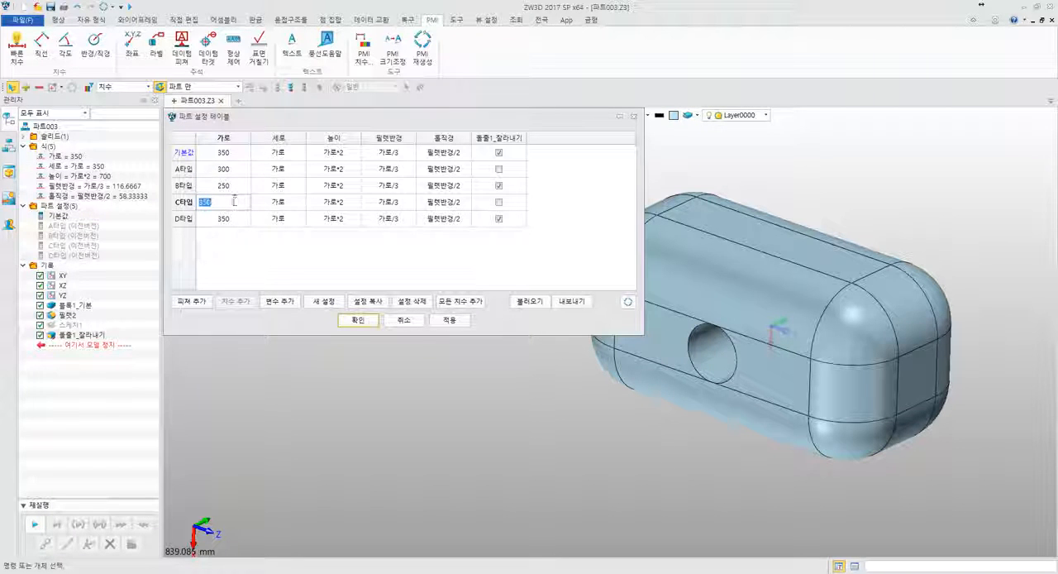
key("Return")
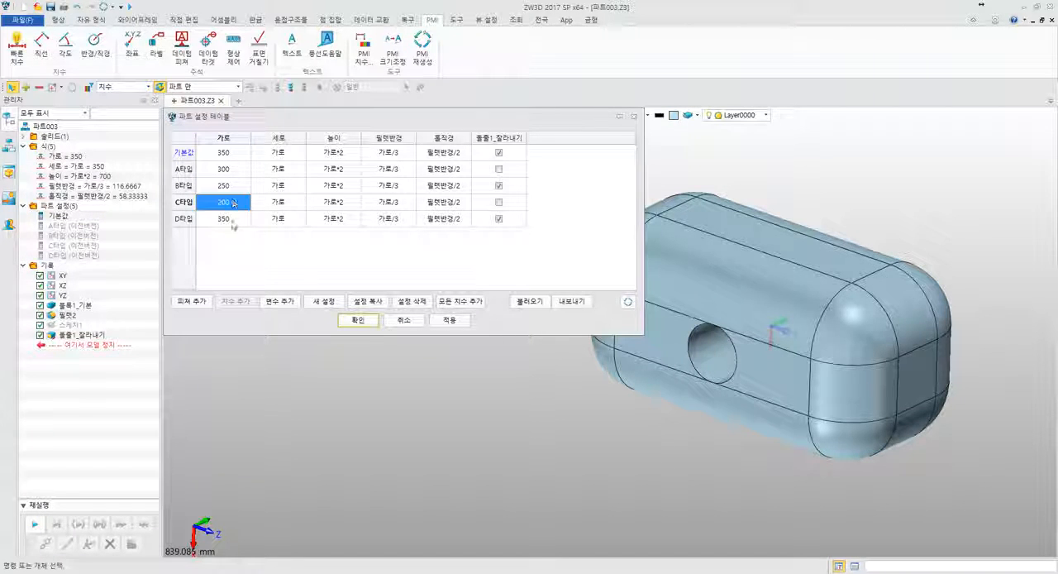
left_click(235, 218)
type("15")
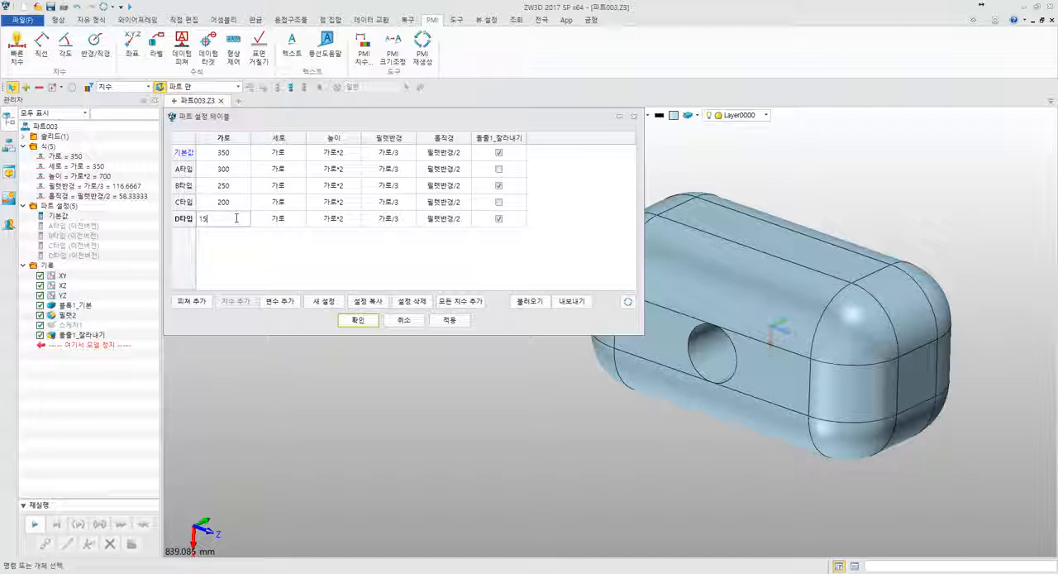
type("0")
key("Return")
left_click(286, 261)
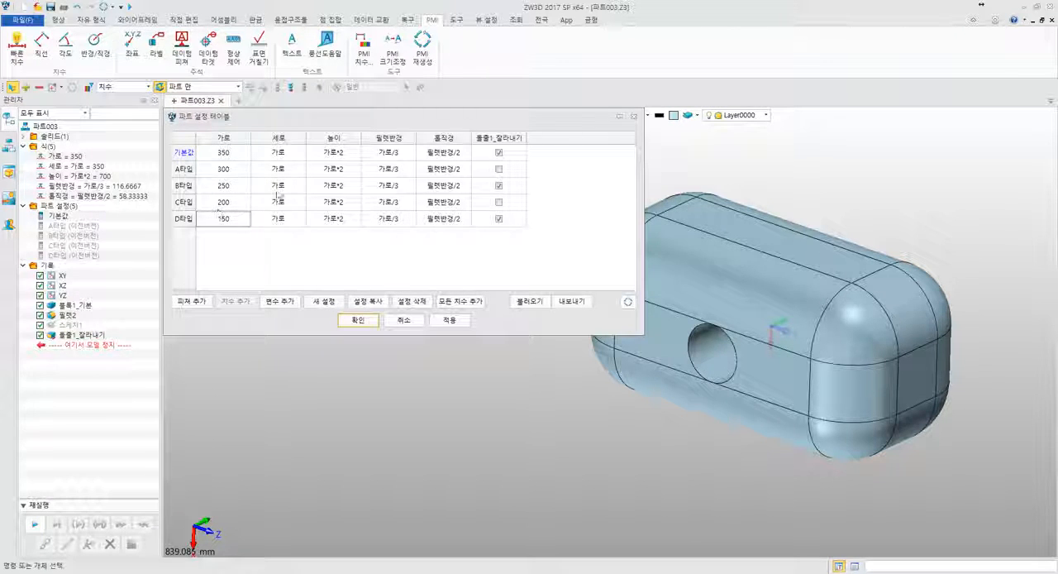
- Apply the edited part configuration table to the model and close it
left_click(360, 321)
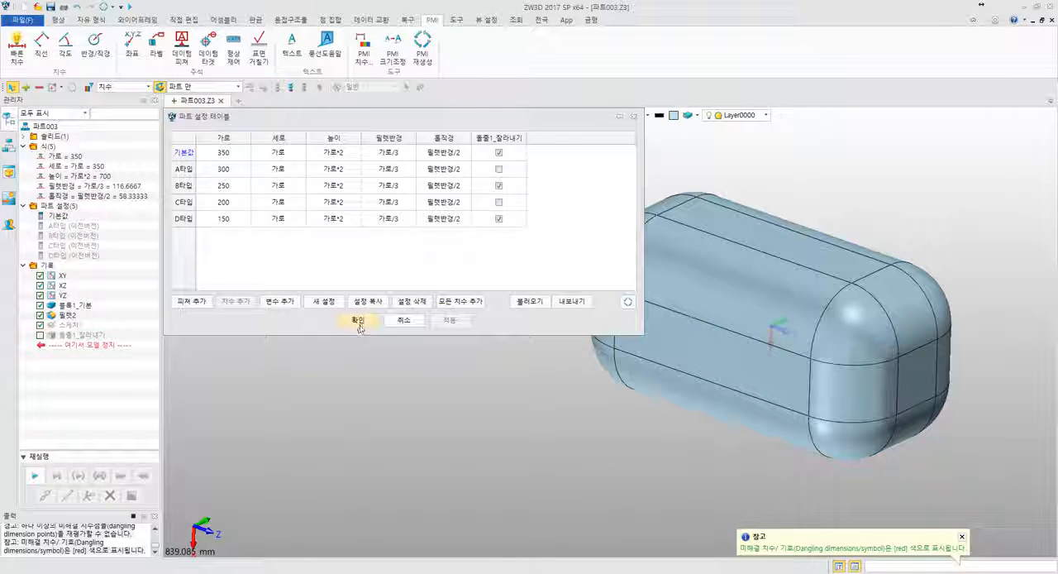
right_click_drag(357, 331, 432, 331)
middle_click_drag(433, 331, 203, 269)
right_click_drag(202, 269, 188, 235)
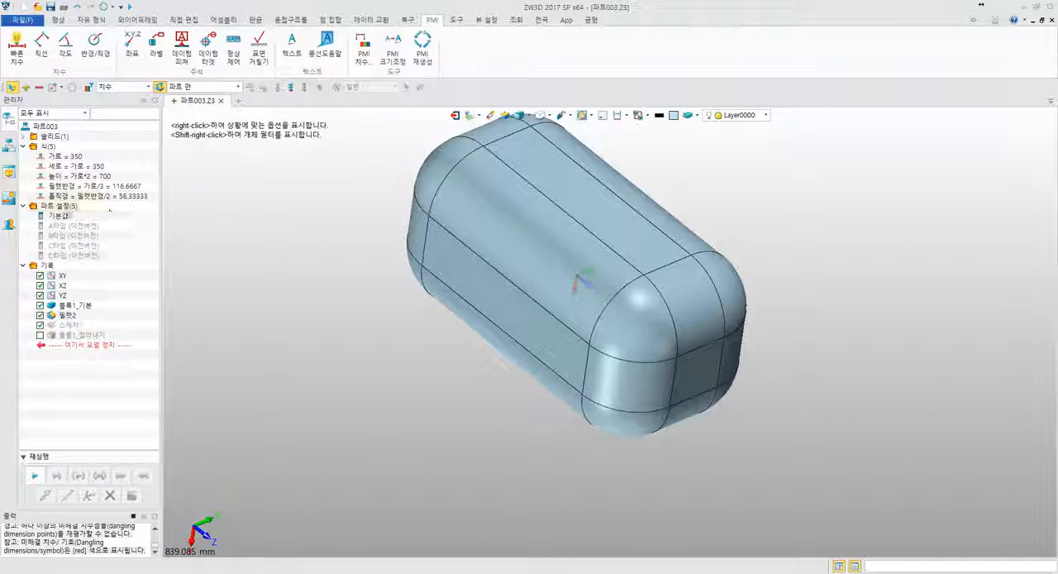
- Reopen the part configuration table to review the cut ticks and 가로 values of each type, and close it
right_click(67, 207)
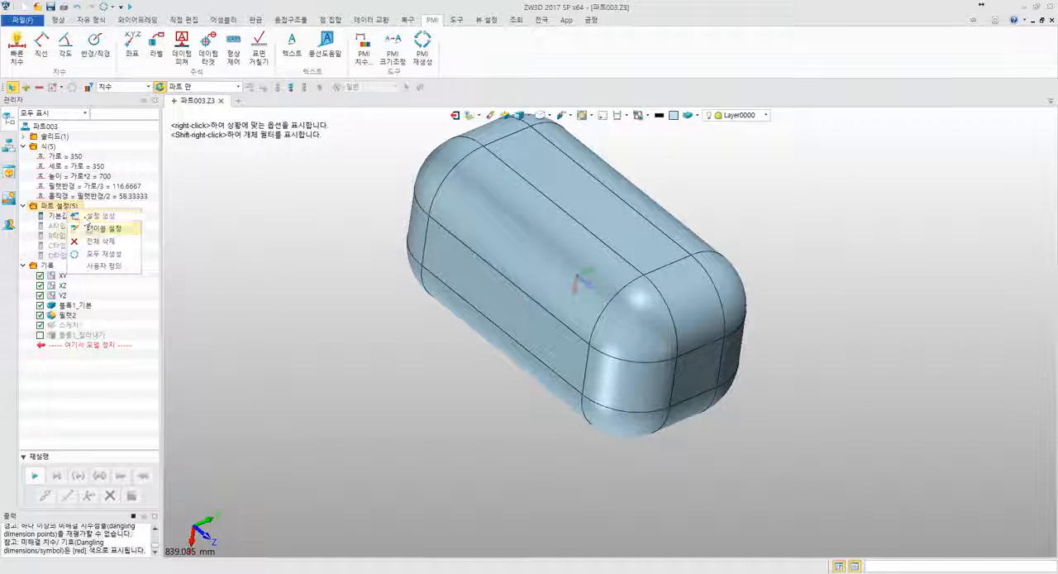
left_click(91, 229)
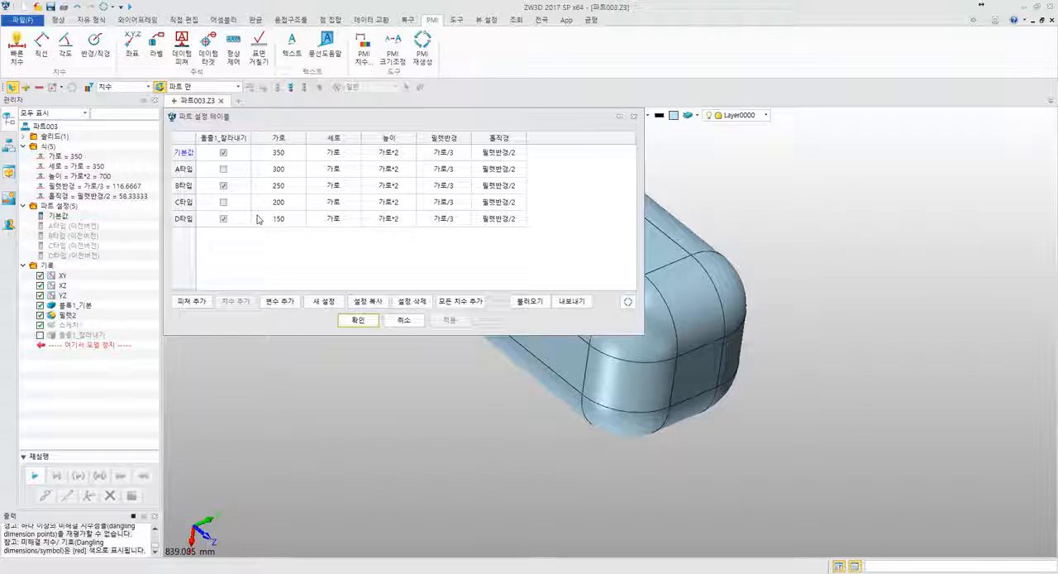
left_click(57, 216)
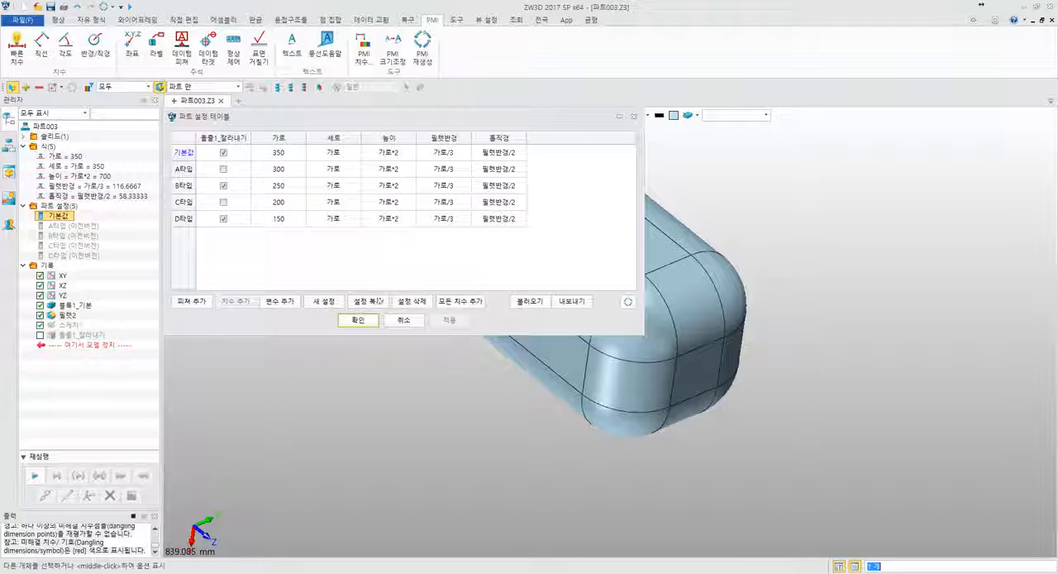
left_click(358, 320)
- Activate A타입, B타입, C타입 and D타입 one after another to compare the block's shape, and return to 기본값
double_click(93, 230)
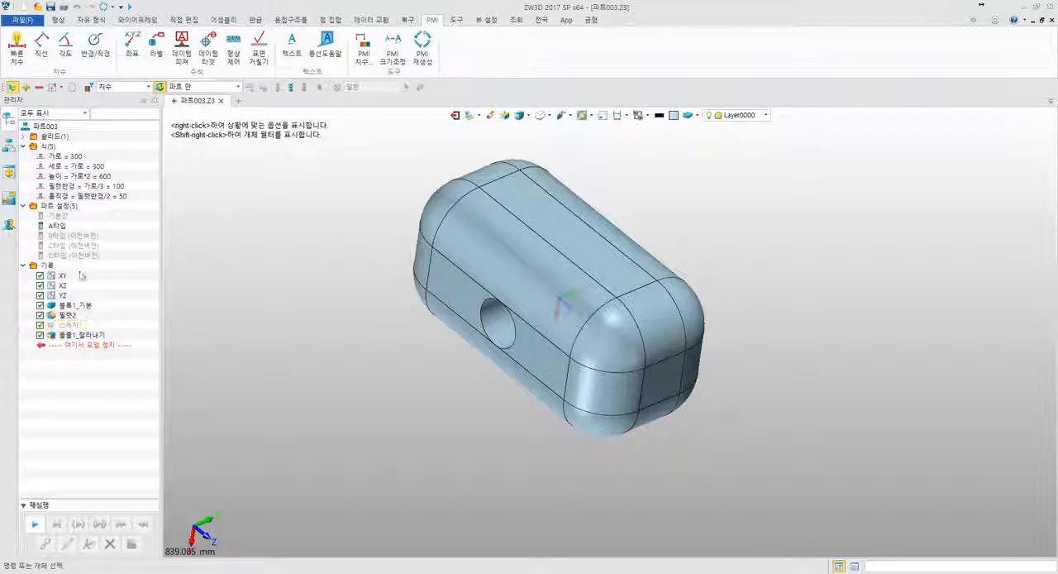
double_click(79, 238)
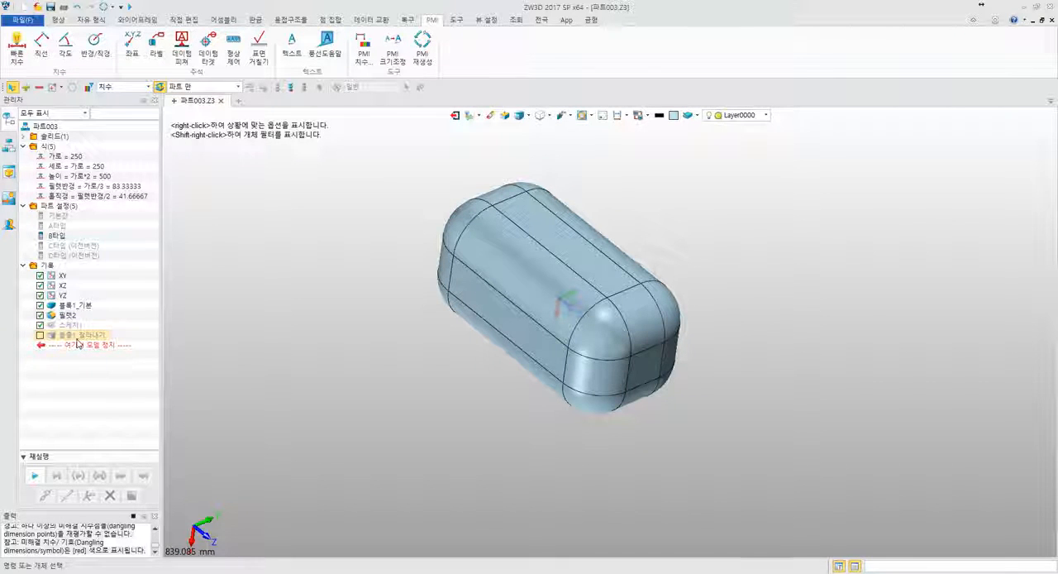
double_click(82, 246)
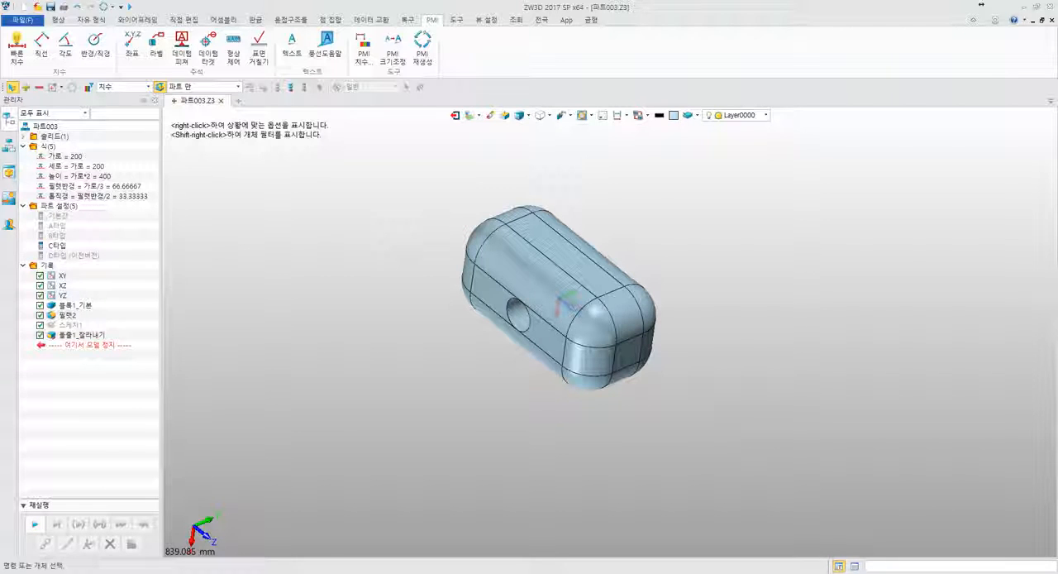
double_click(73, 255)
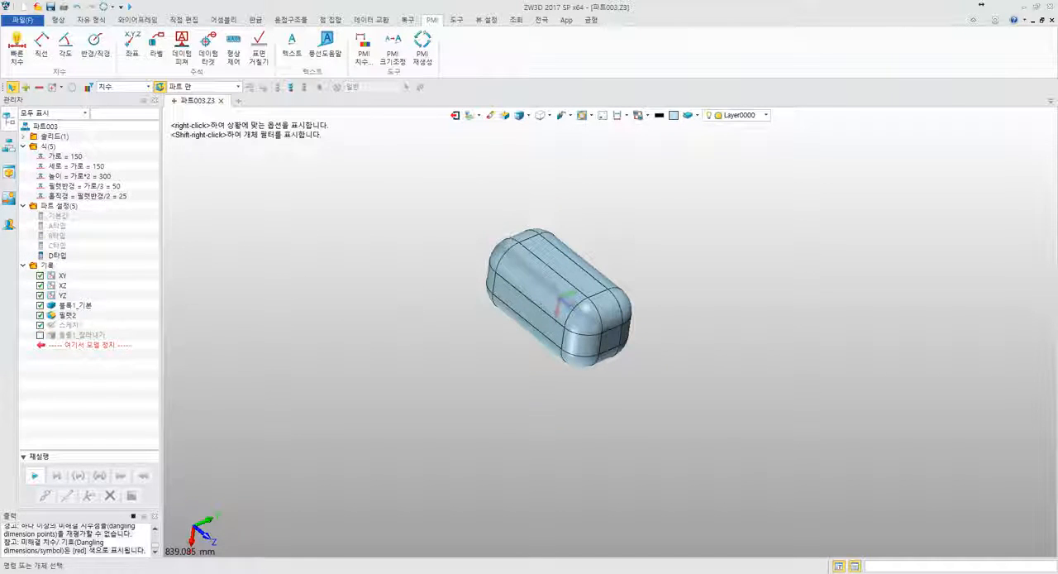
double_click(61, 217)
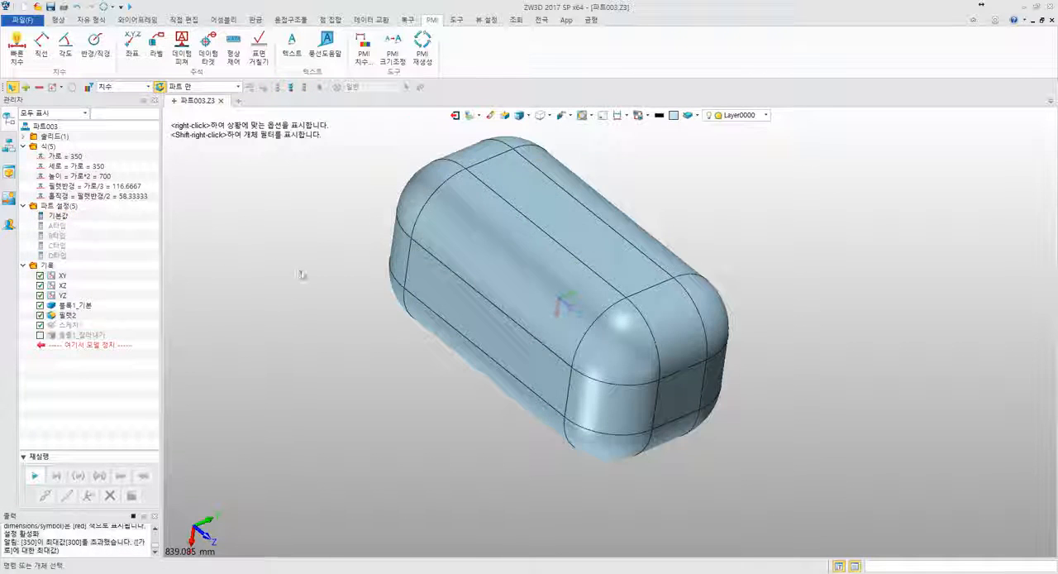
right_click_drag(300, 274, 291, 239)
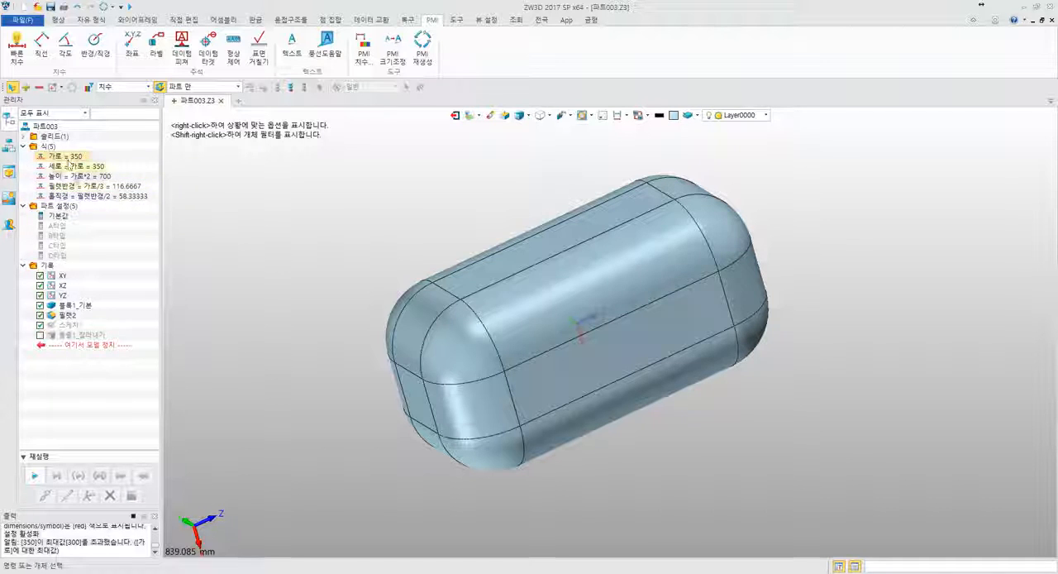
right_click(57, 208)
left_click(66, 217)
left_click(53, 248)
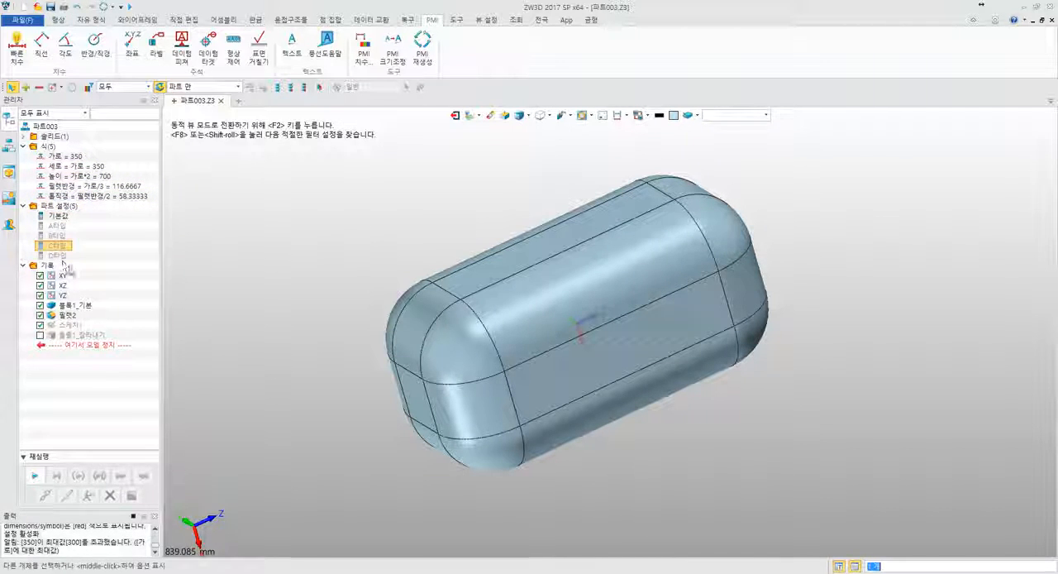
left_click(89, 258)
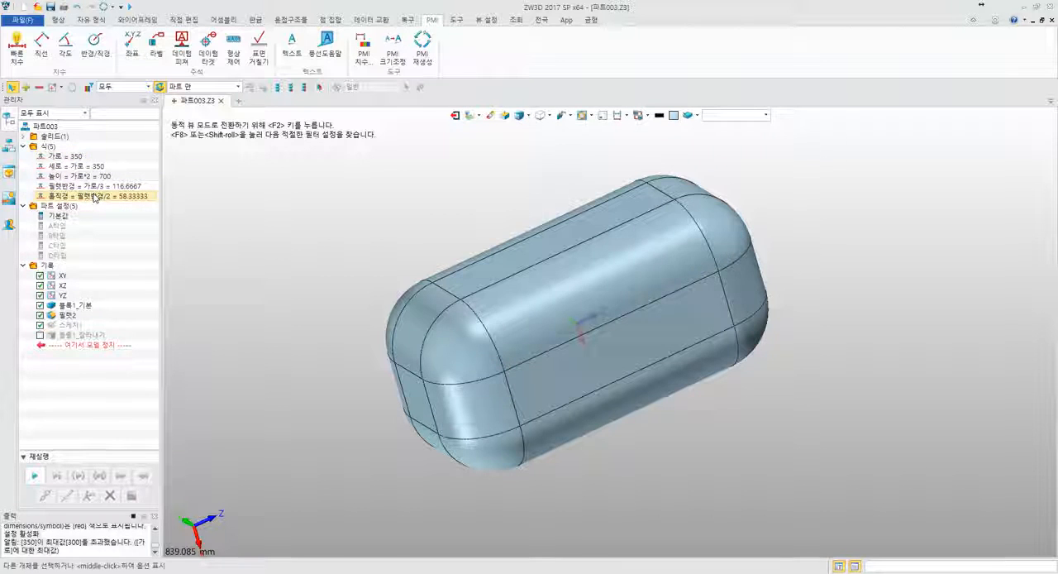
left_click(65, 258)
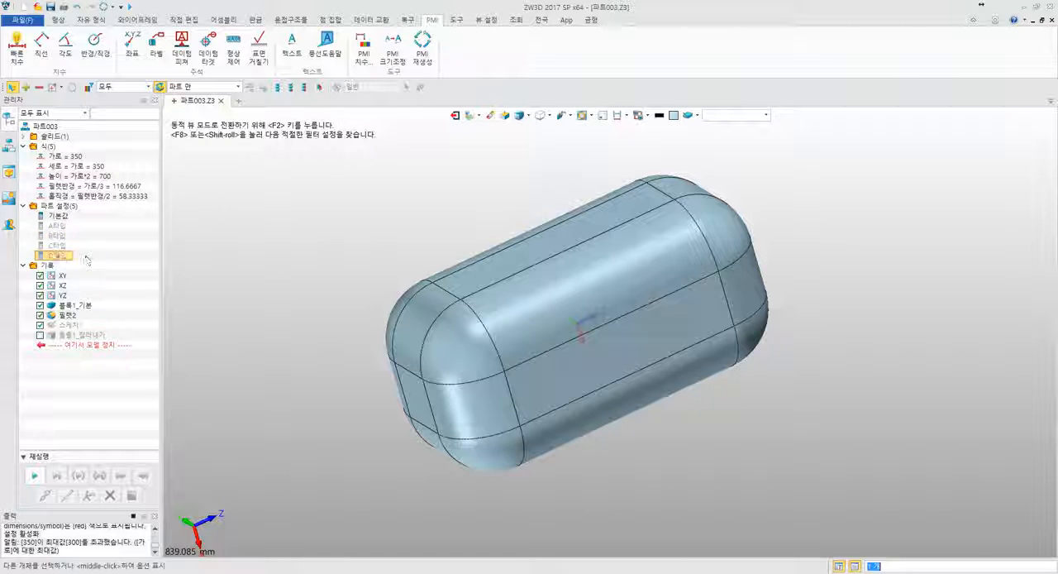
- Open the part configuration table and export it to the desktop as 파트 설정.csv
right_click(57, 207)
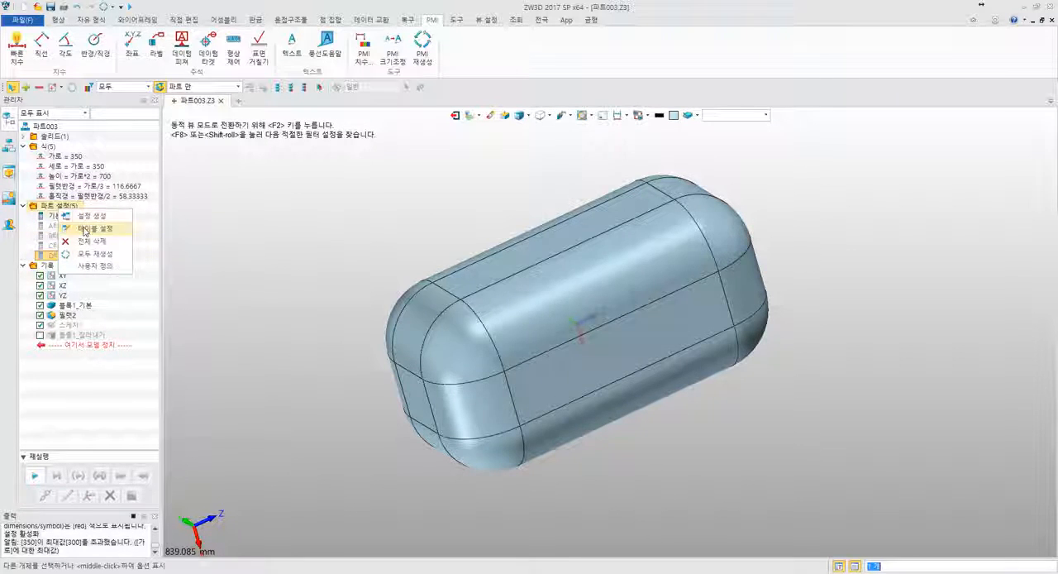
left_click(86, 229)
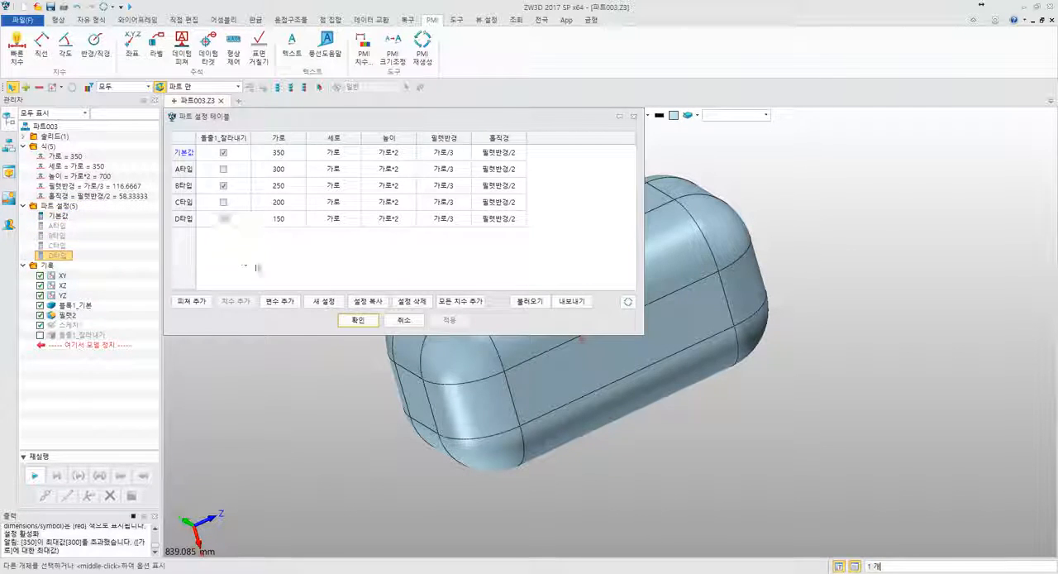
left_click(570, 303)
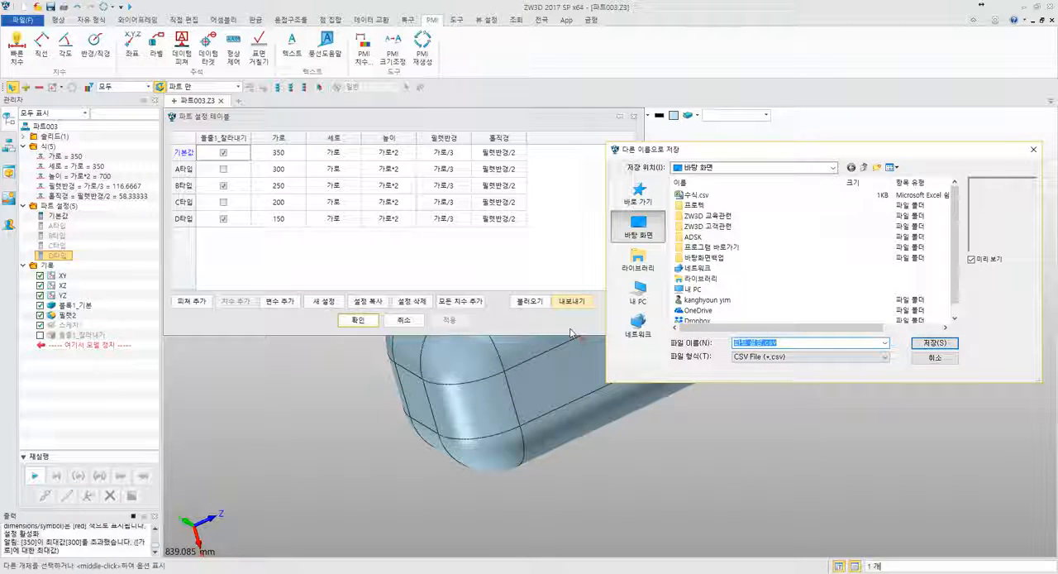
left_click(916, 340)
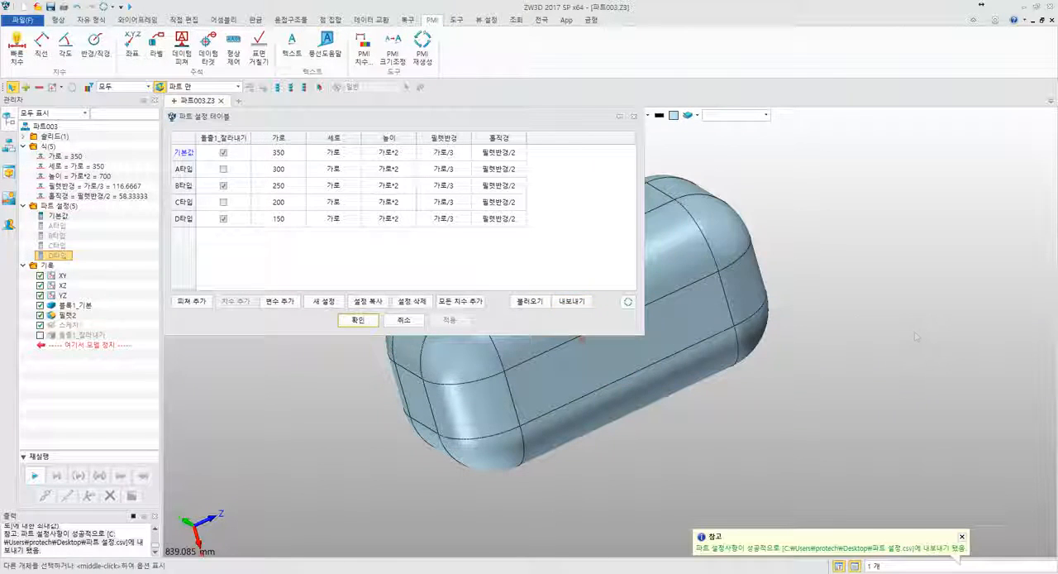
- View the file chooser for importing a configuration CSV, cancel it and close the part configuration table
left_click(530, 301)
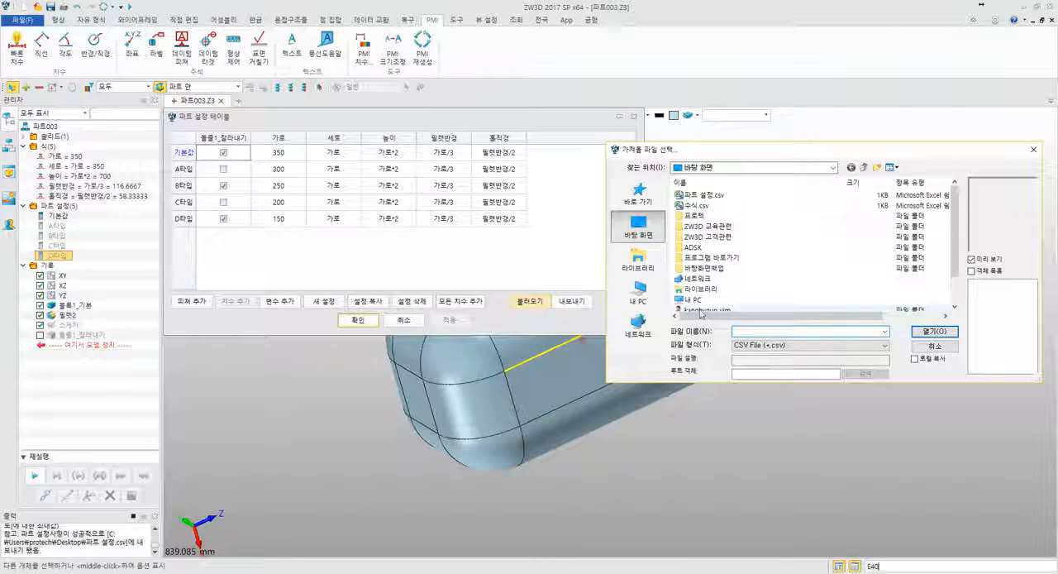
left_click(936, 345)
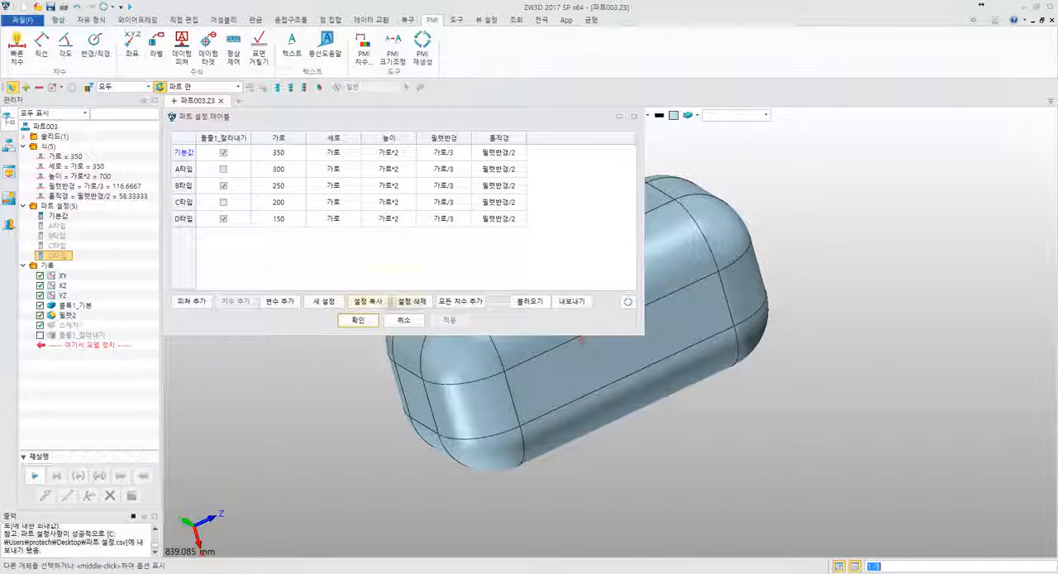
left_click(357, 320)
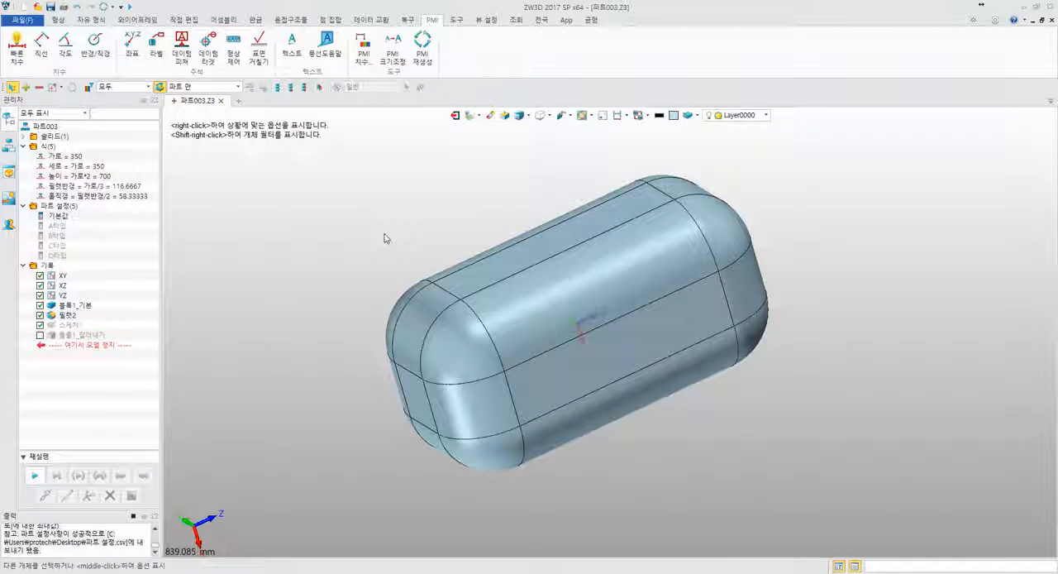
- Open the exported 파트 설정.csv from the desktop in Excel and widen columns A and B to read their contents
key("super+d")
double_click(73, 145)
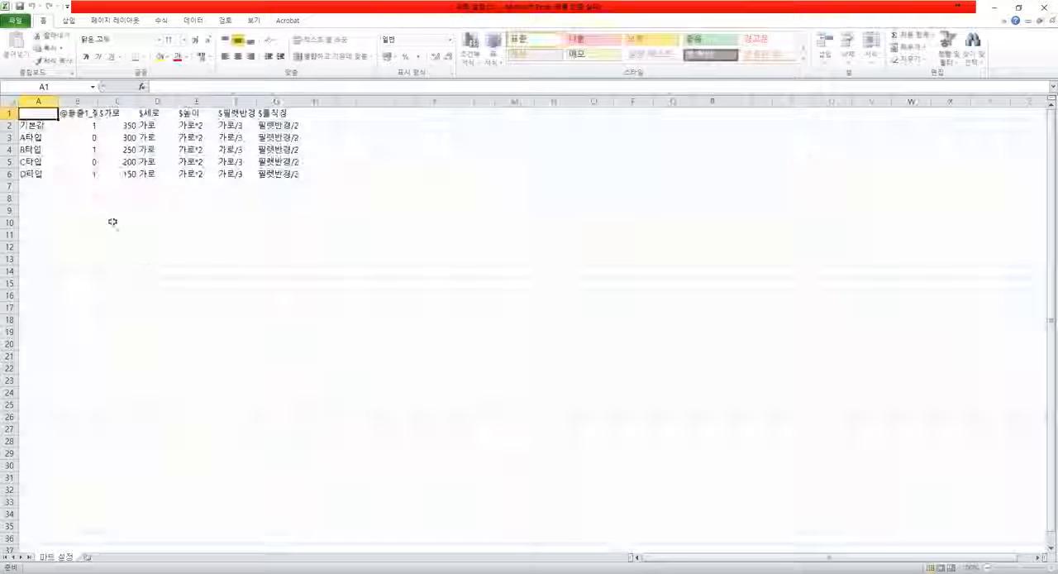
left_click(145, 209)
left_click_drag(58, 103, 160, 103)
left_click(167, 140)
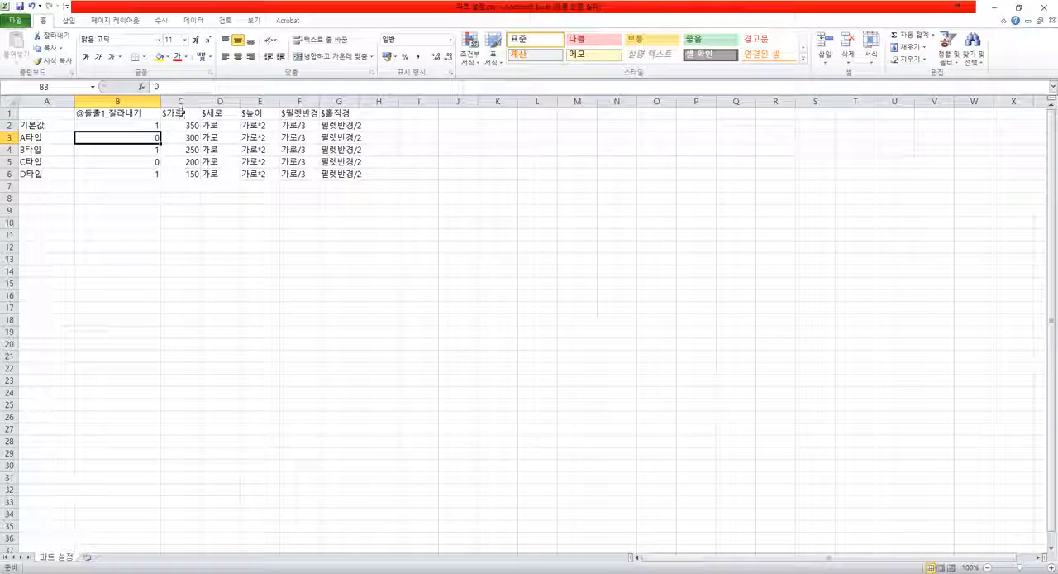
- Examine the variable headers, the 0/1 cut flags, the 가로 values and the formulas of each type in the exported sheet
left_click(182, 113)
left_click(155, 86)
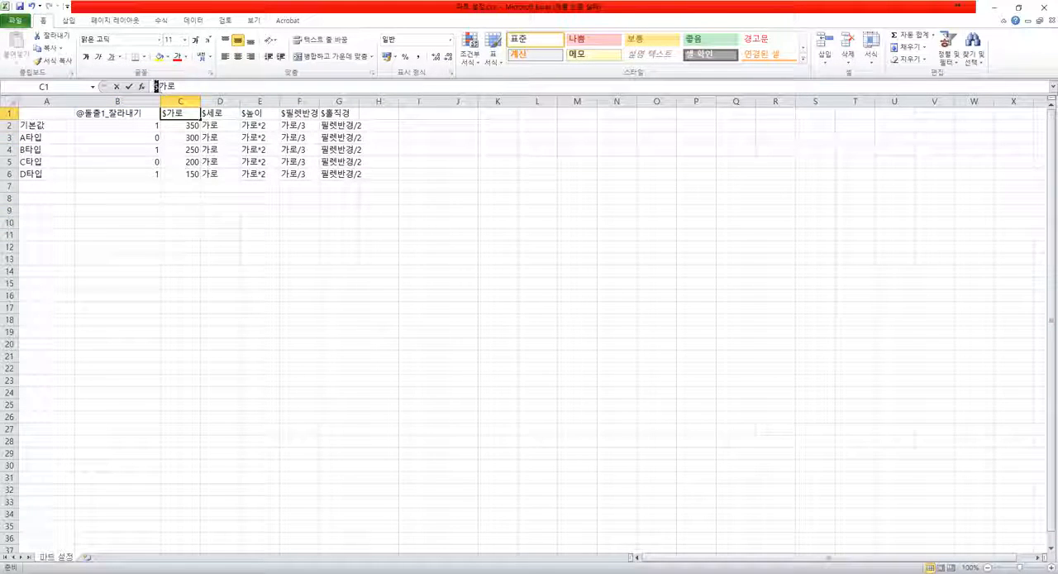
left_click(217, 150)
double_click(360, 101)
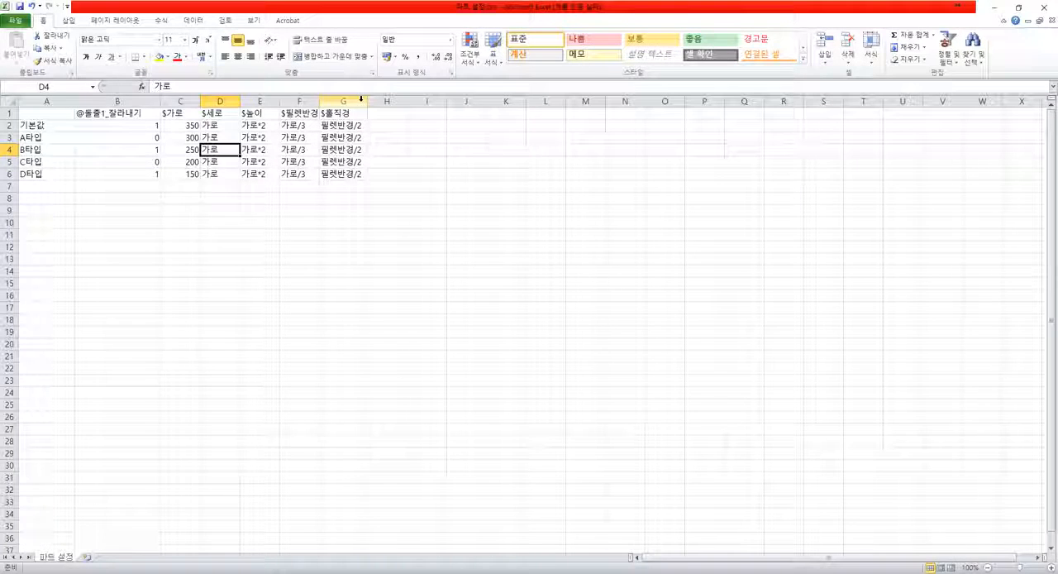
left_click(341, 151)
left_click(294, 126)
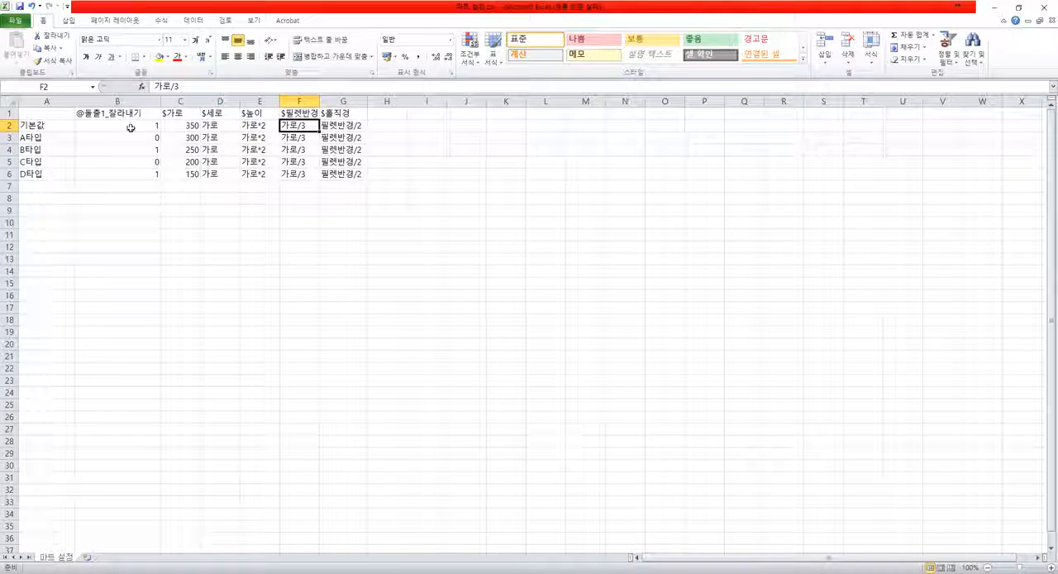
left_click_drag(129, 129, 149, 172)
left_click(190, 125)
left_click_drag(190, 126, 190, 174)
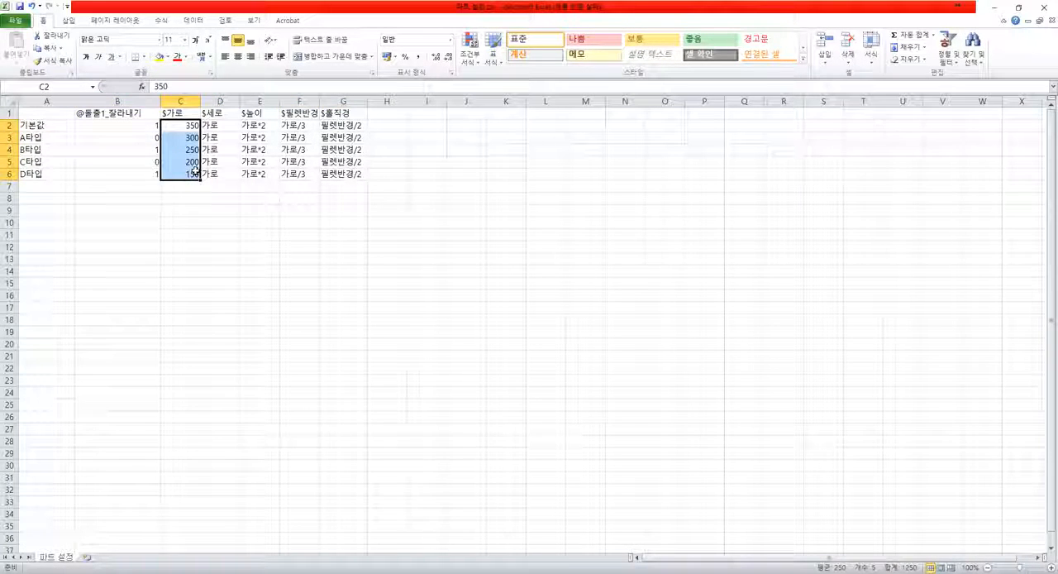
left_click(259, 174)
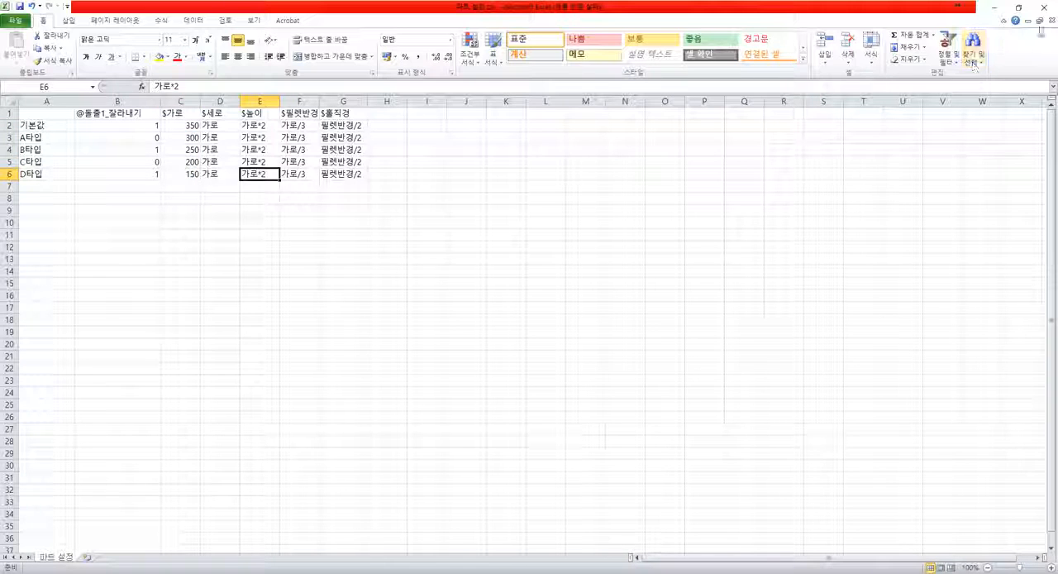
- Close the exported spreadsheet and switch back to the block part in ZW3D
left_click(1043, 6)
left_click(466, 304)
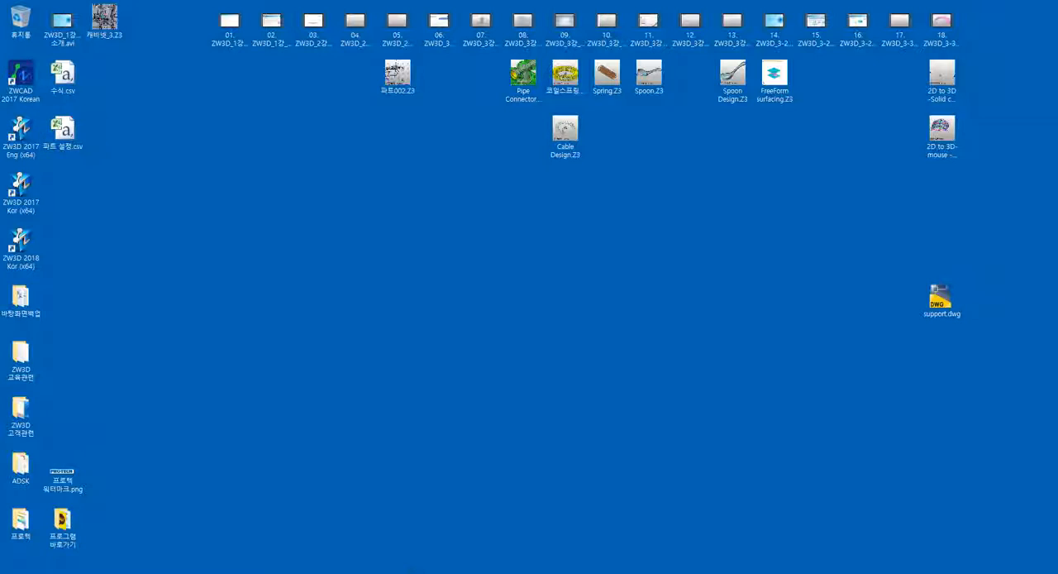
left_click(407, 572)
right_click_drag(314, 340, 558, 350)
middle_click_drag(557, 350, 623, 398)
right_click_drag(622, 398, 653, 404)
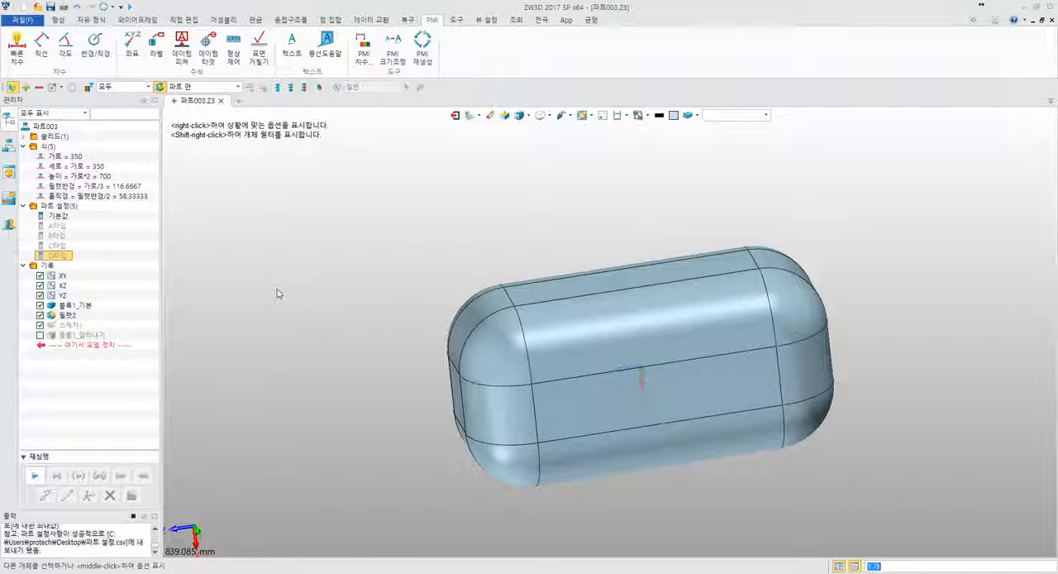
mouse_move(364, 294)
middle_mouse_down()
mouse_move(388, 296)
mouse_move(354, 284)
middle_mouse_up()
right_click_drag(354, 284, 323, 282)
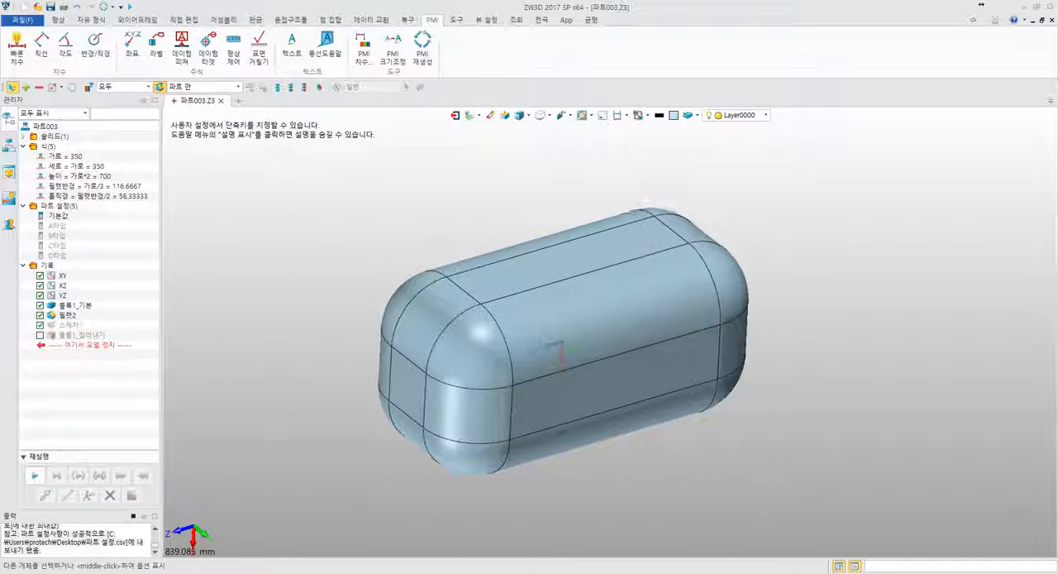
- Open the assembly part library and load Radial Ball Bearing.z3l from the ANSI folder
left_click(187, 20)
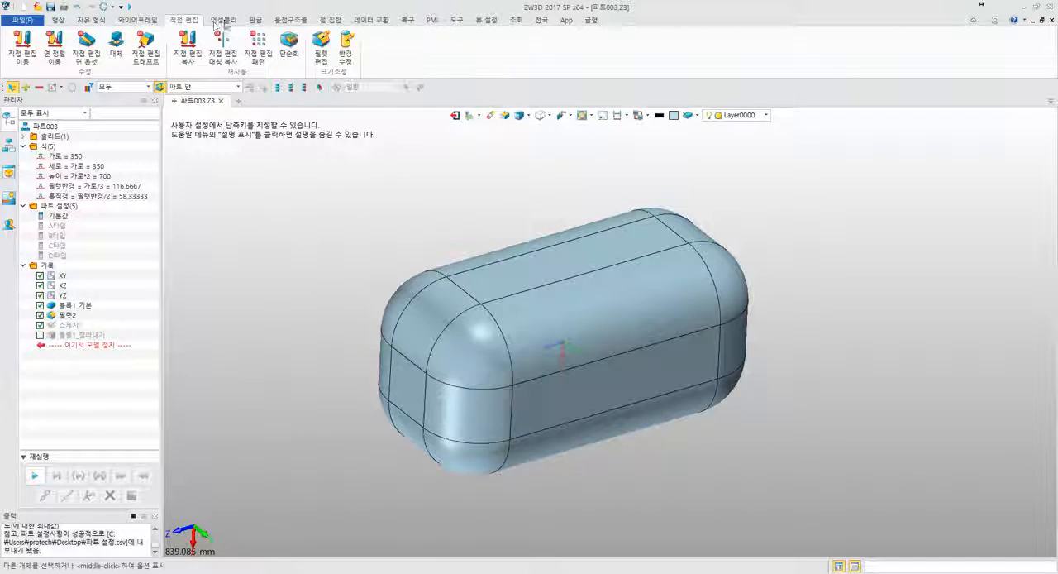
left_click(223, 20)
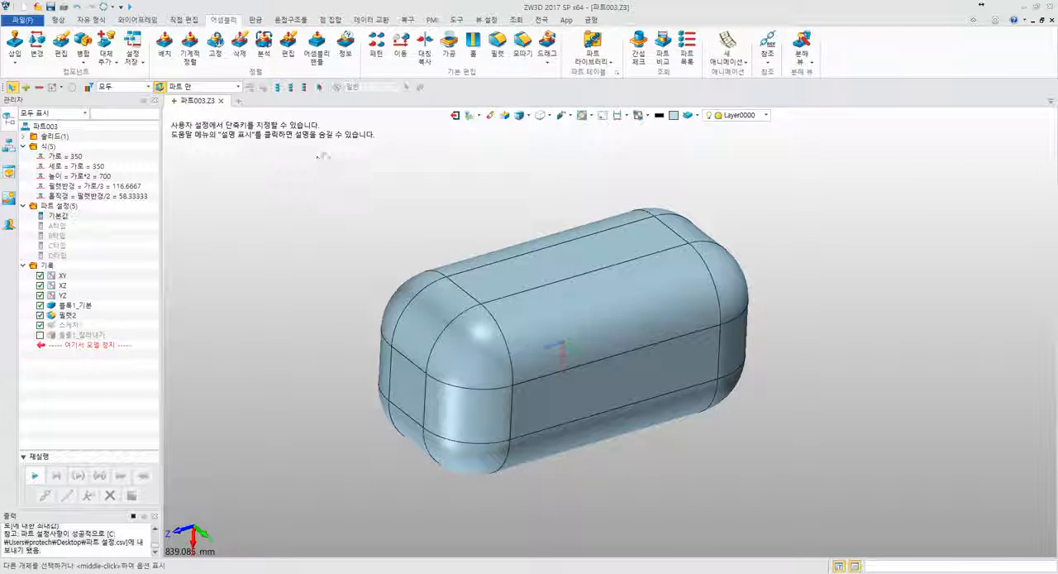
left_click(593, 58)
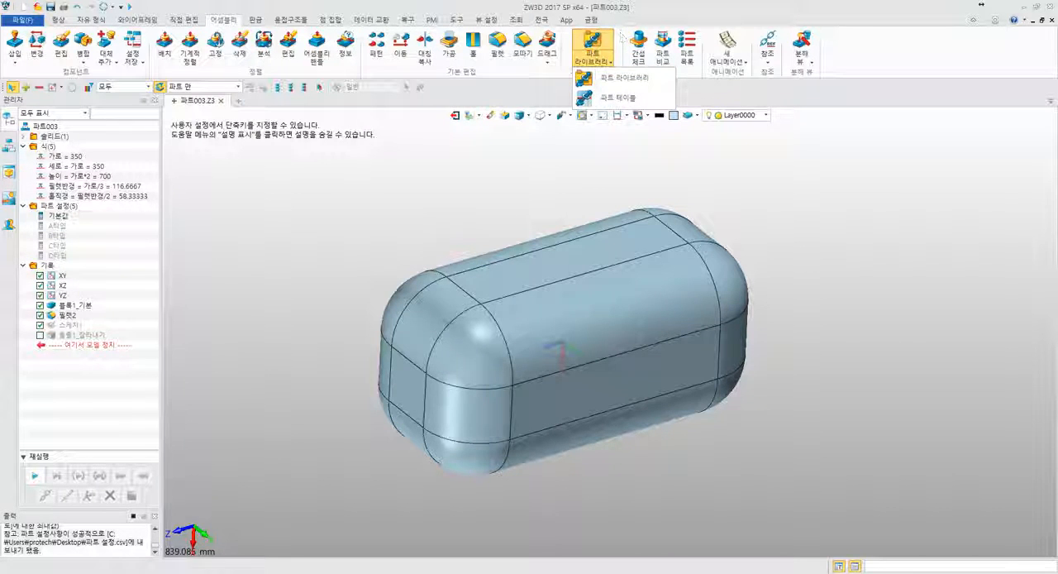
left_click(629, 78)
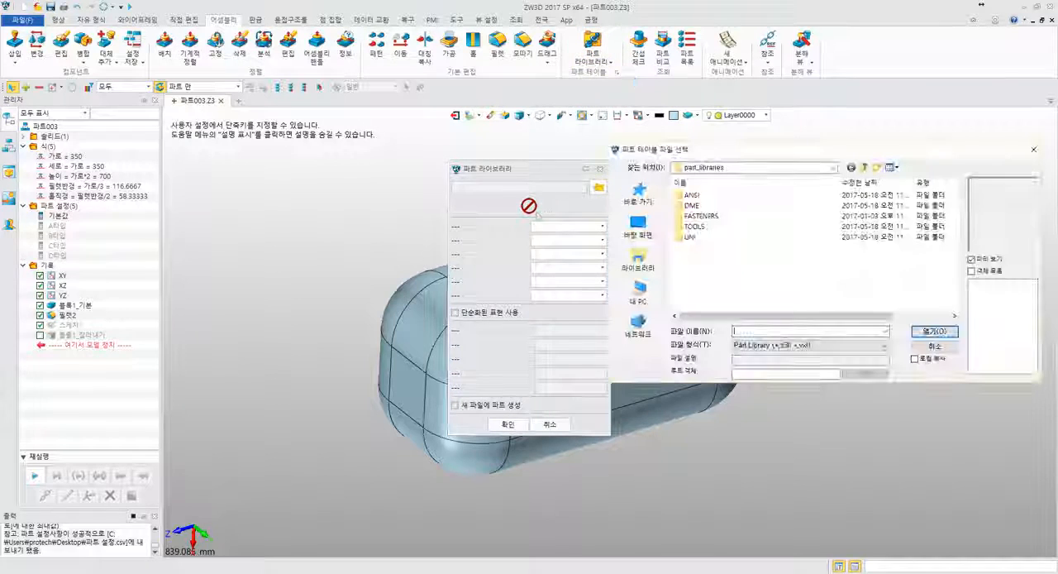
double_click(699, 196)
double_click(701, 196)
double_click(713, 196)
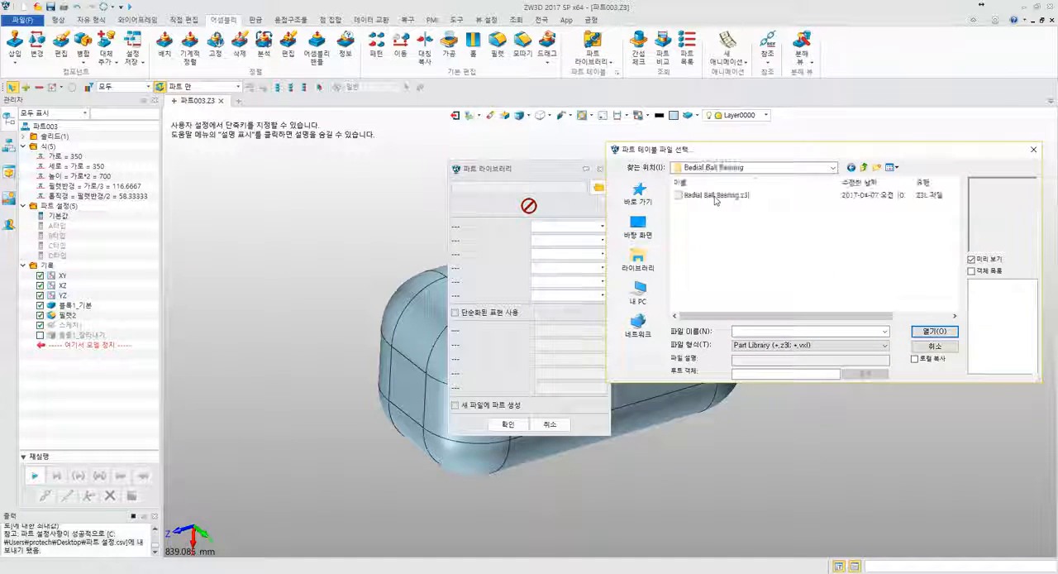
left_click(715, 196)
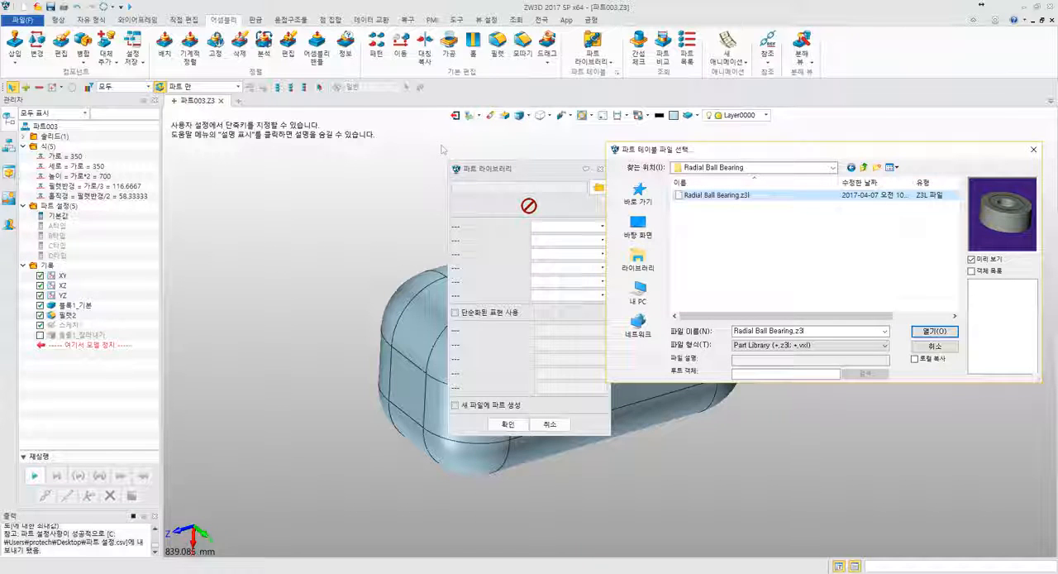
left_click(935, 331)
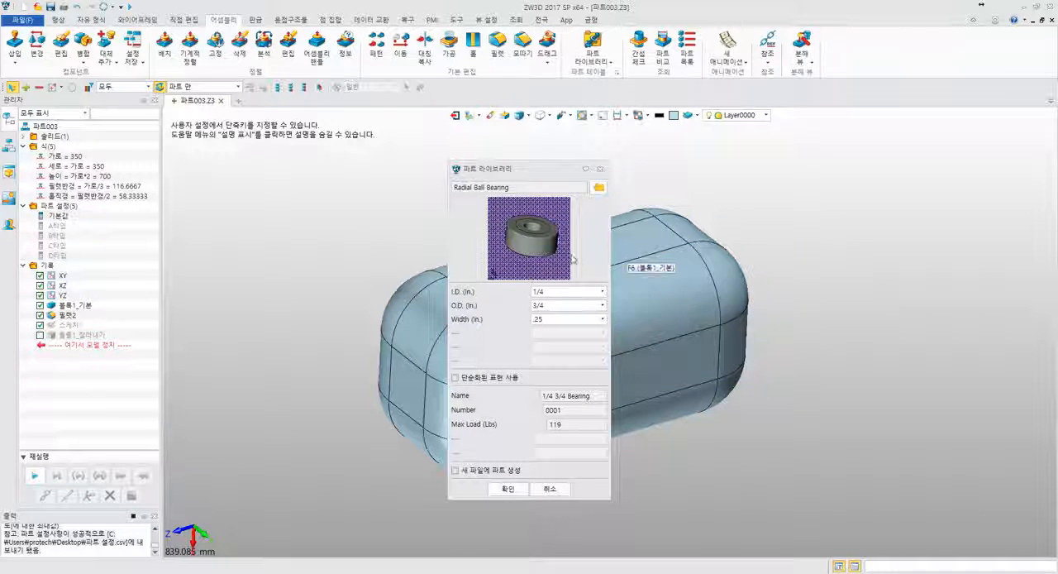
- Review the bearing's I.D. sizes, set its O.D. to 7/8 with a width of .25, and close the part library
left_click_drag(530, 175, 487, 149)
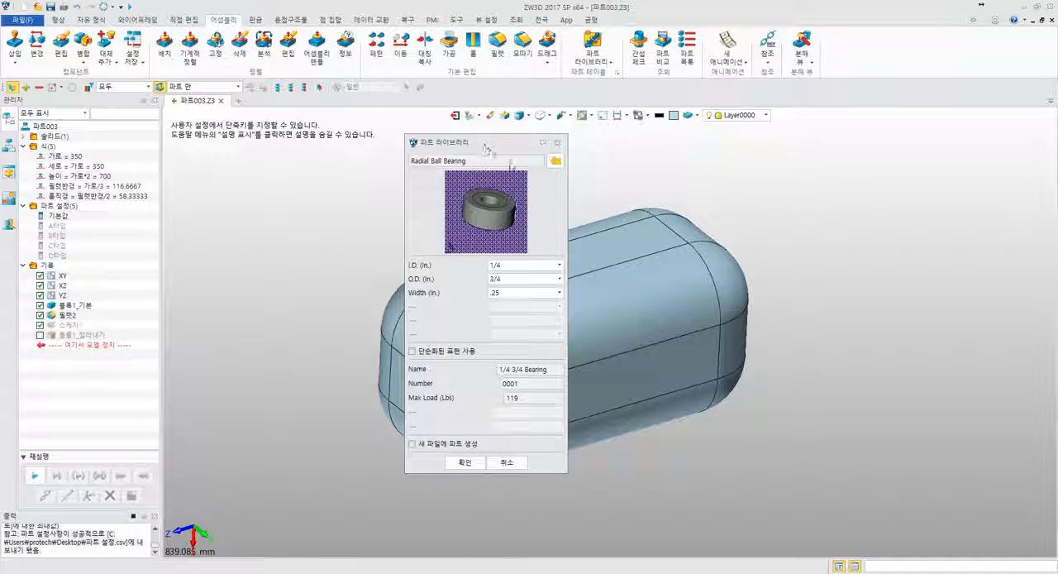
left_click(530, 265)
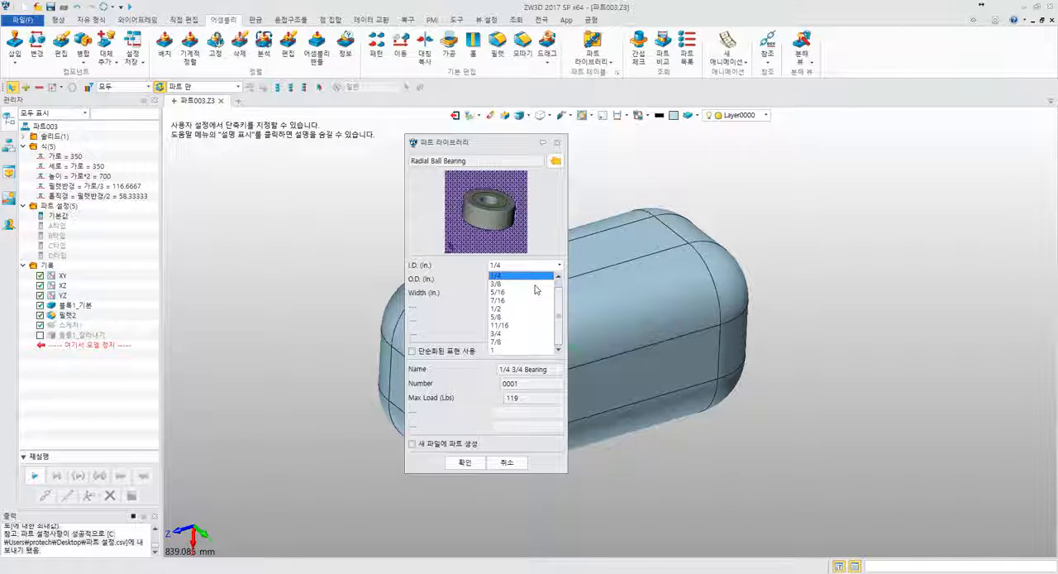
left_click(441, 291)
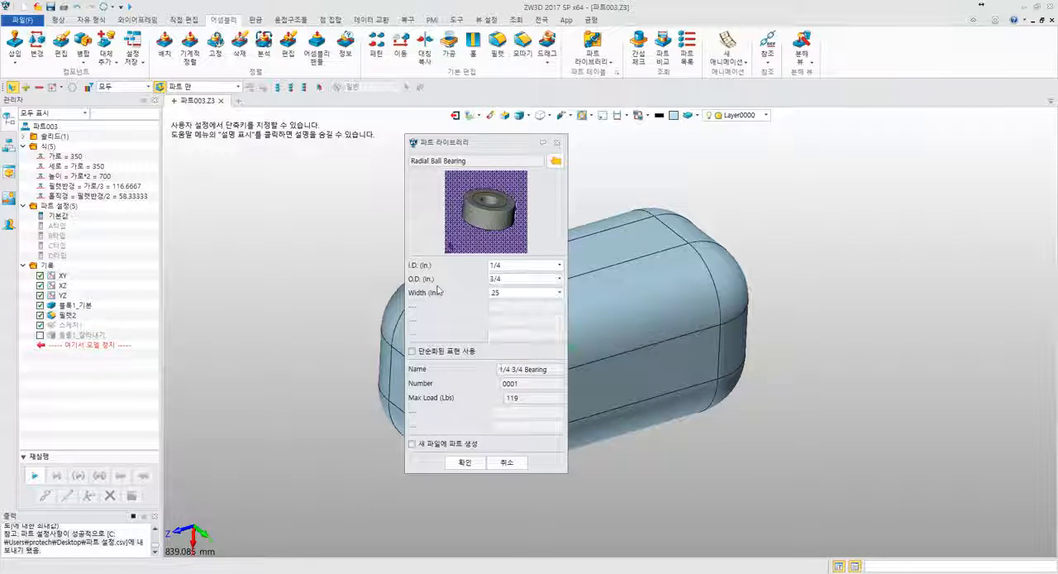
left_click(502, 281)
left_click(503, 297)
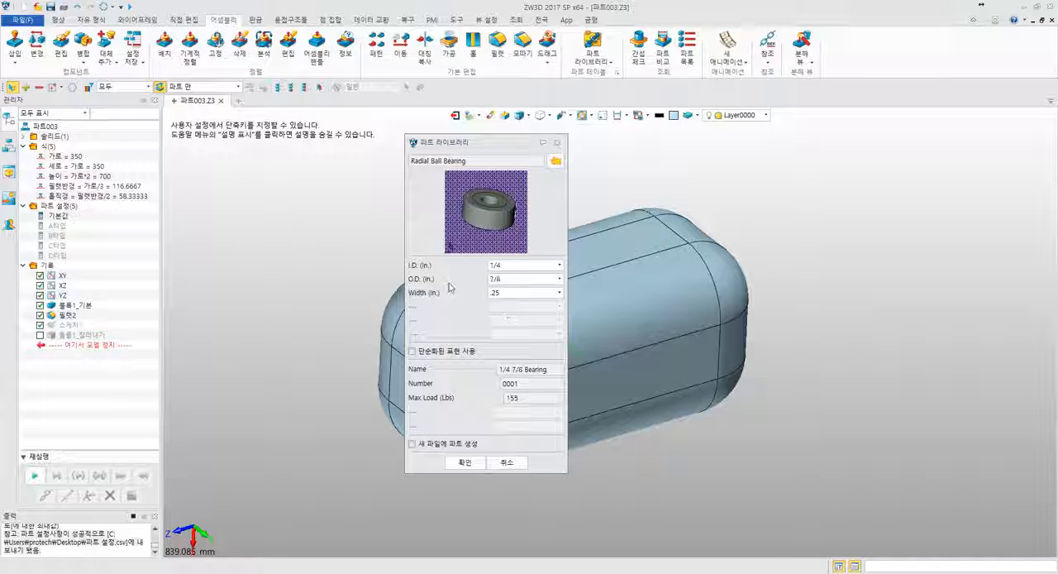
left_click(522, 292)
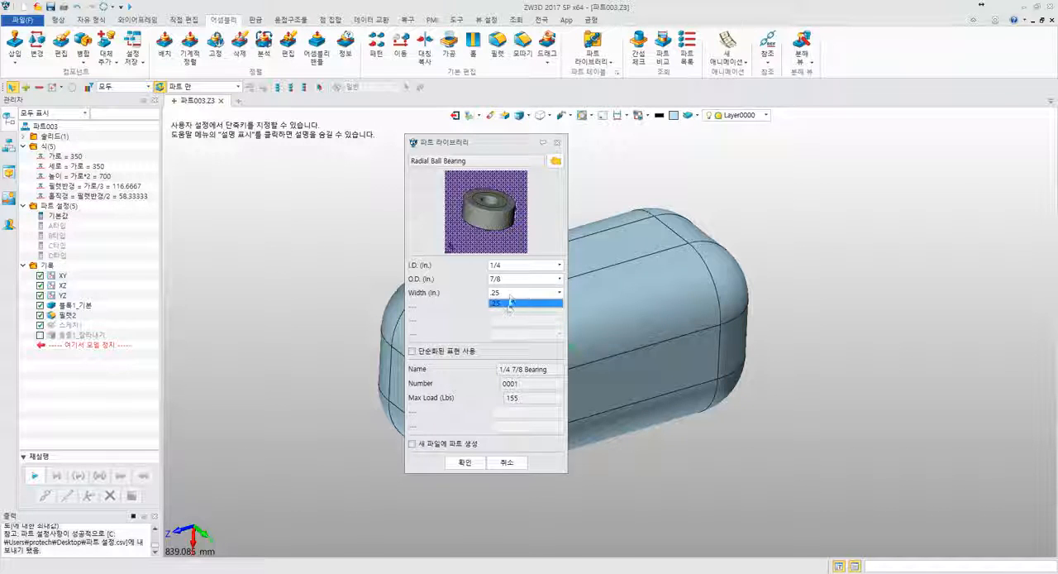
left_click(512, 305)
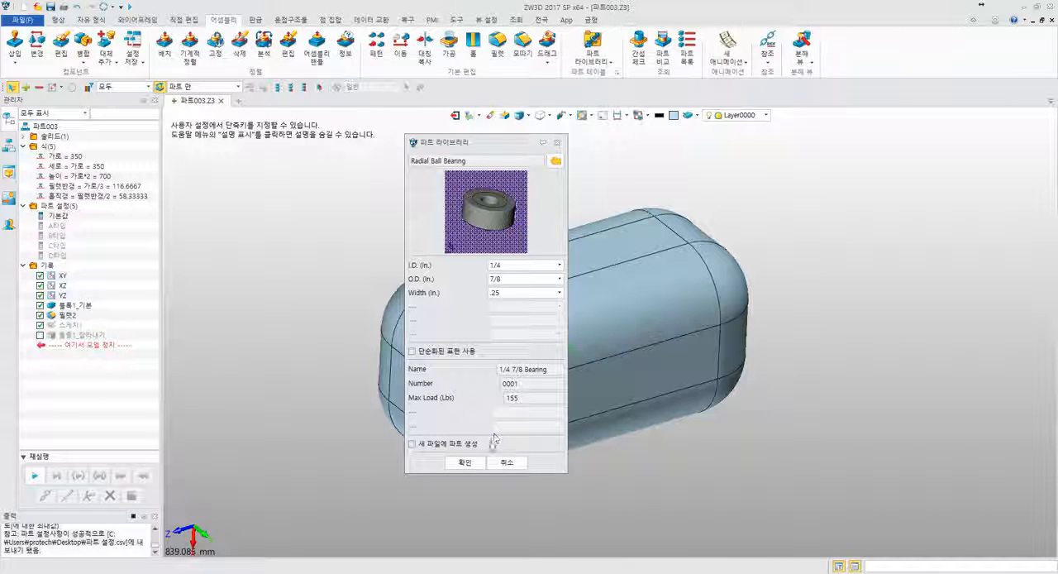
left_click(464, 463)
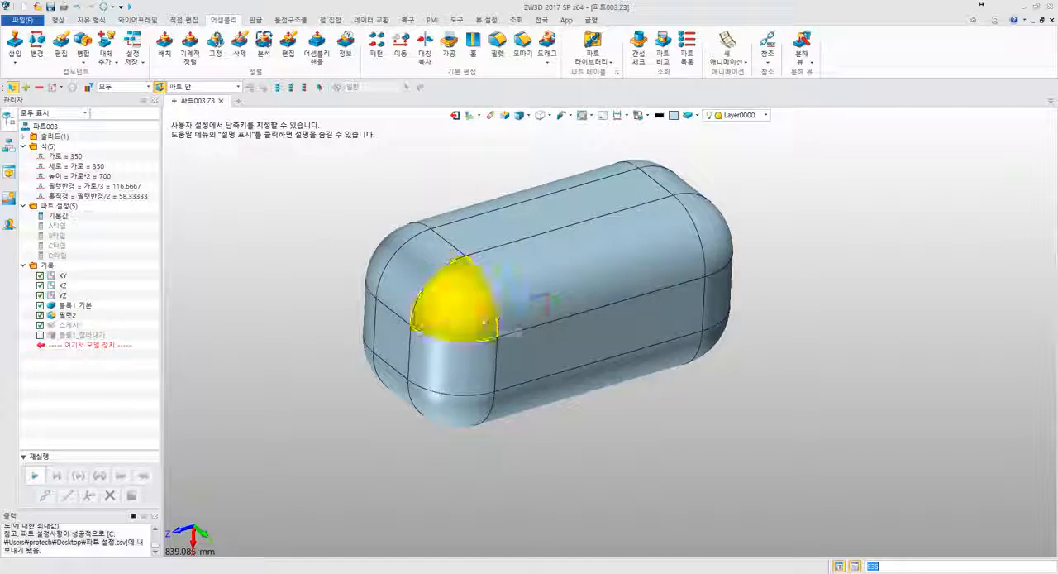
right_click_drag(485, 321, 454, 318)
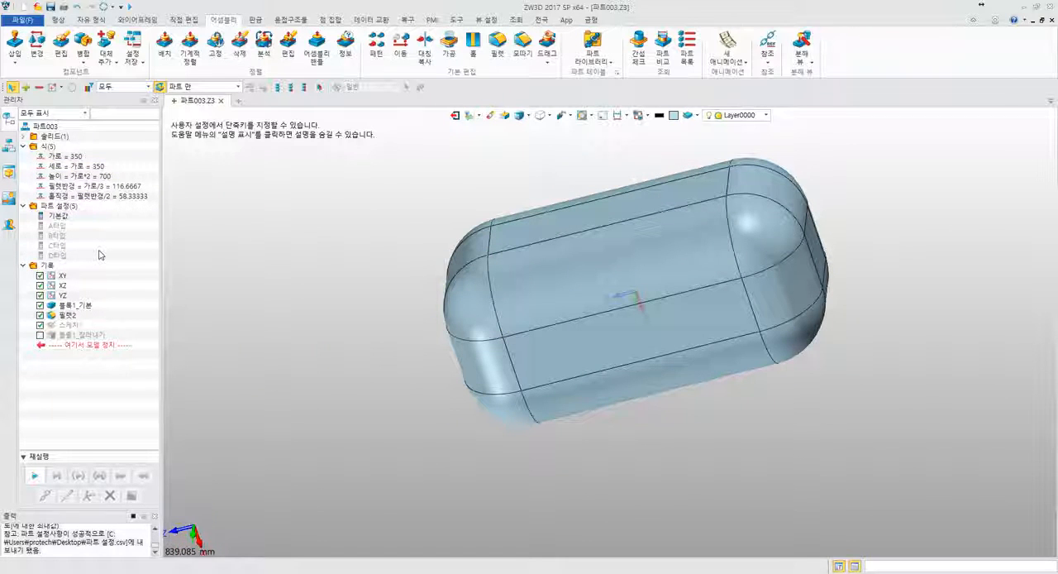
right_click_drag(258, 225, 366, 256)
middle_click_drag(367, 255, 277, 286)
scroll(277, 285, "up", 3)
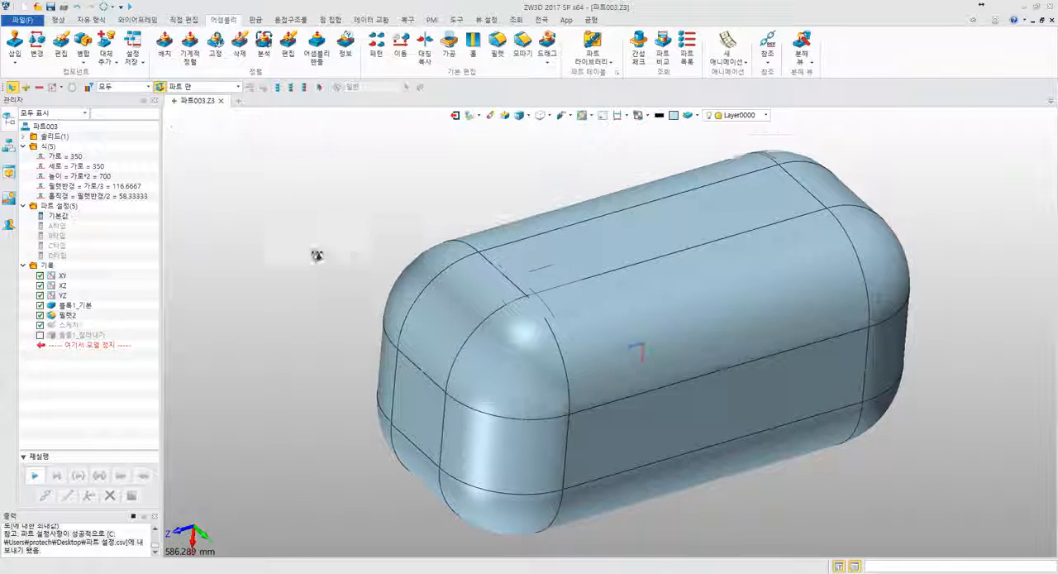